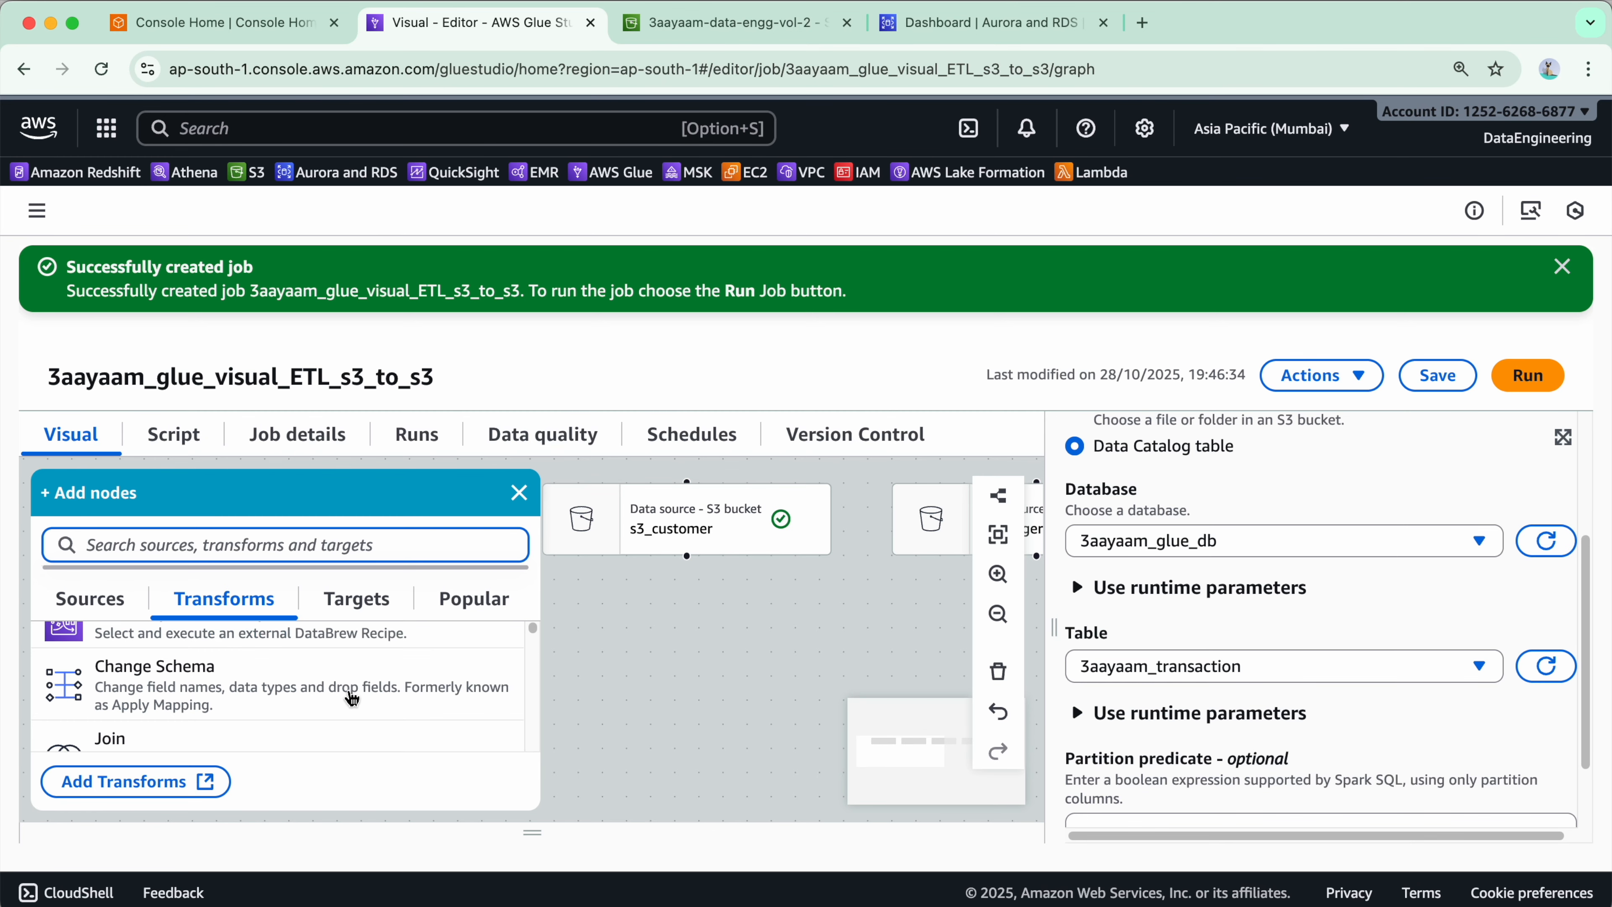
- Add a Join transform to the job graph beneath the s3_transaction source
scroll(322, 705, up, 15)
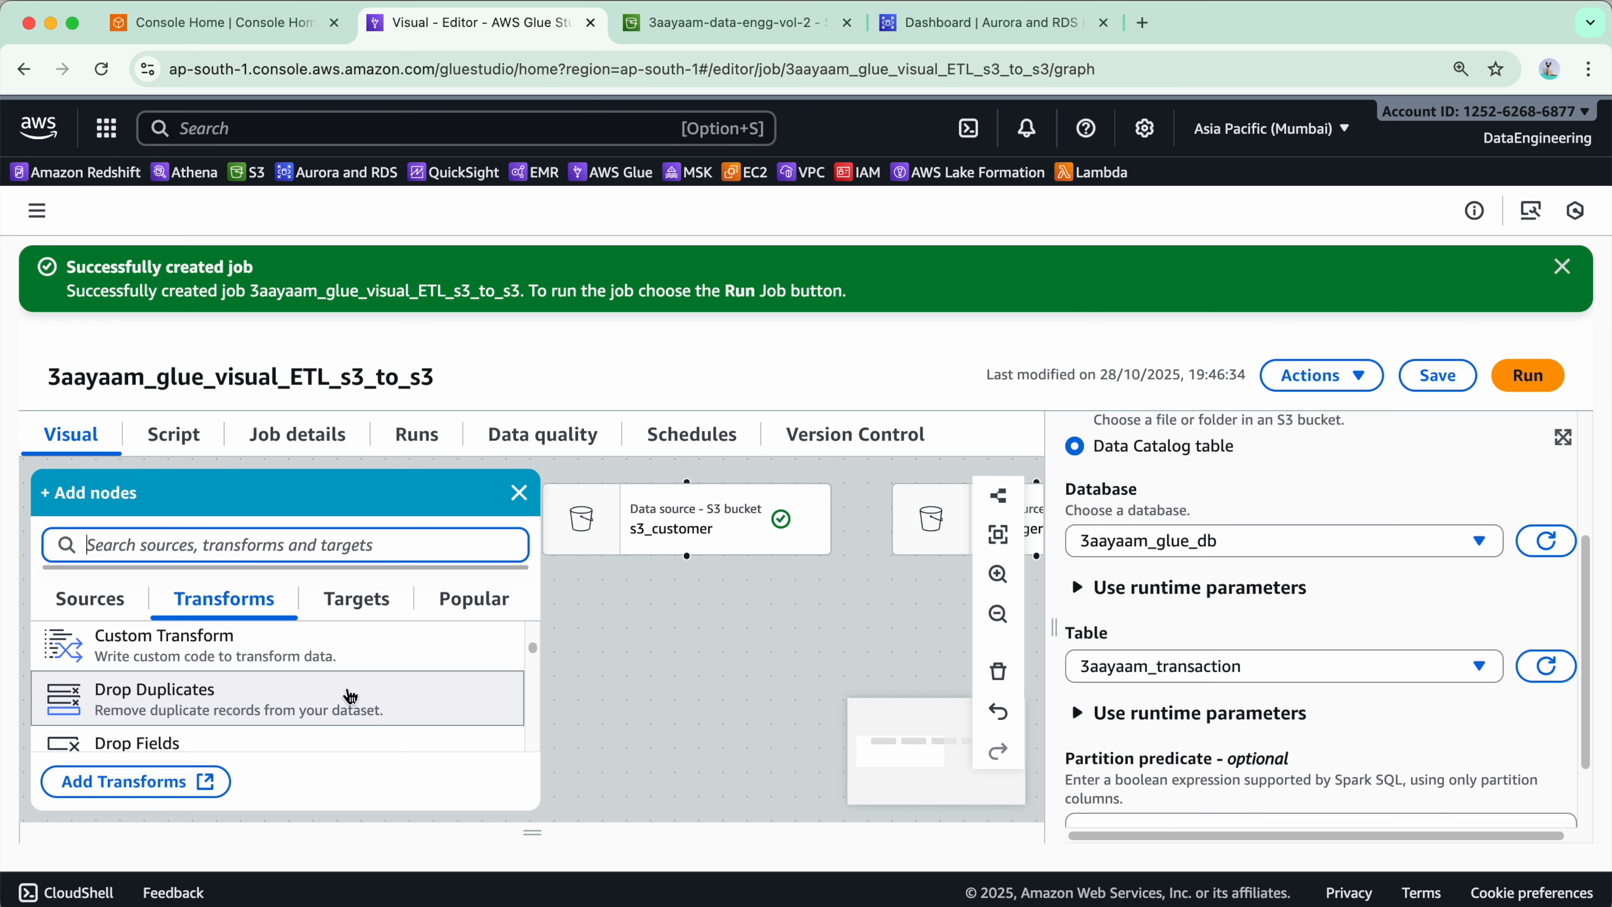
scroll(350, 695, up, 5)
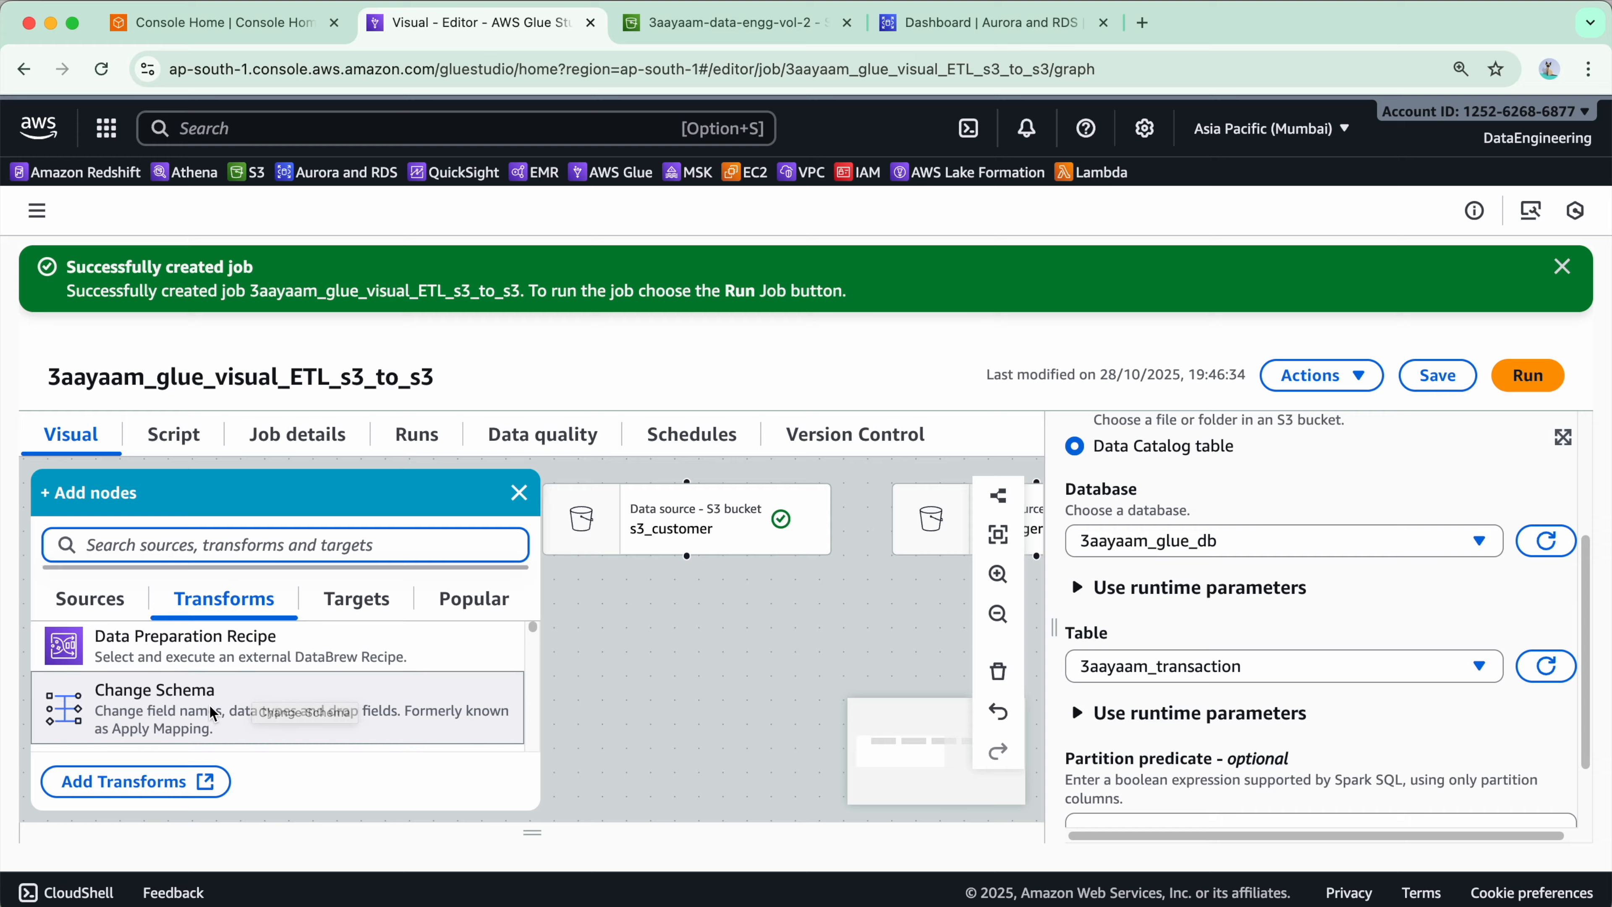
scroll(102, 712, down, 3)
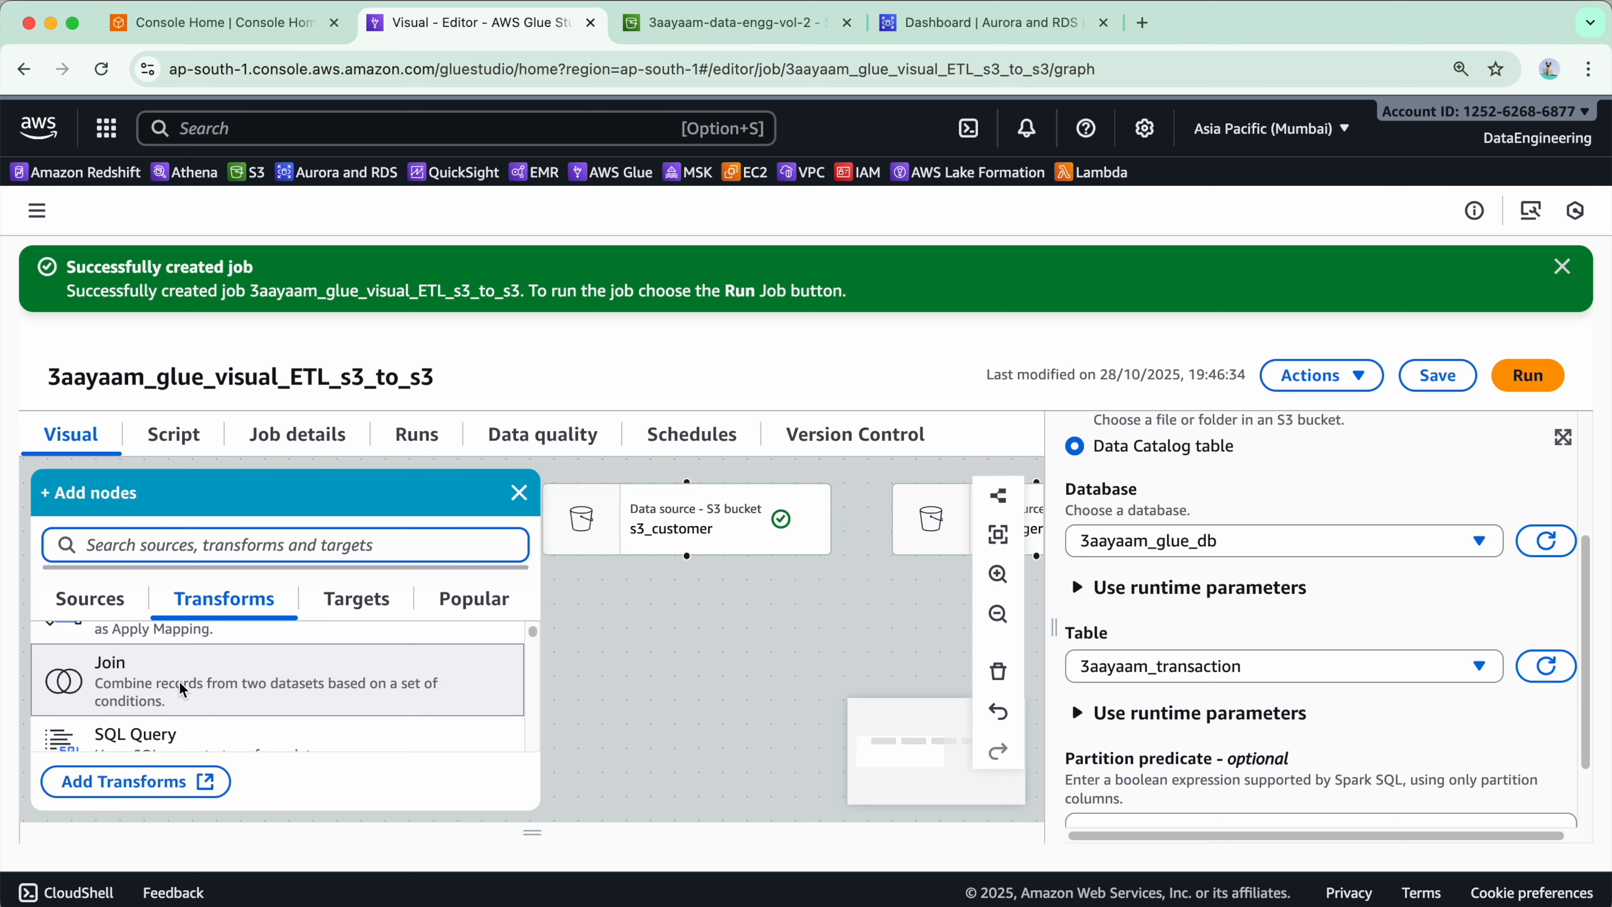
click(181, 689)
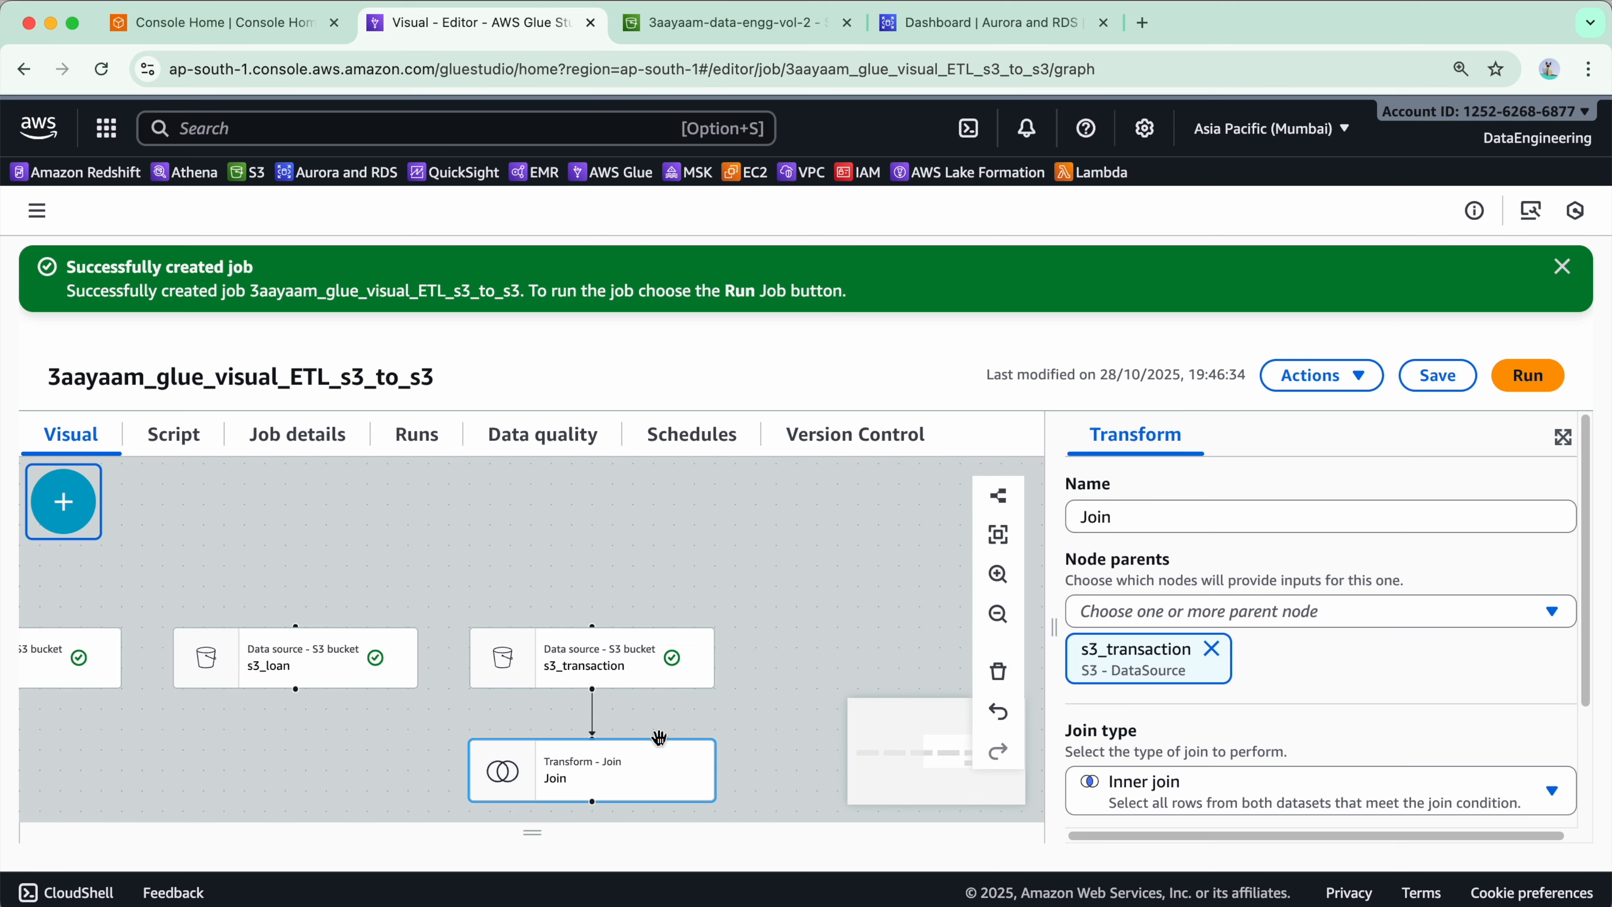
- Add s3_account, s3_customer, s3_ledger and s3_loan as extra parent nodes of the Join transform
scroll(659, 738, up, 3)
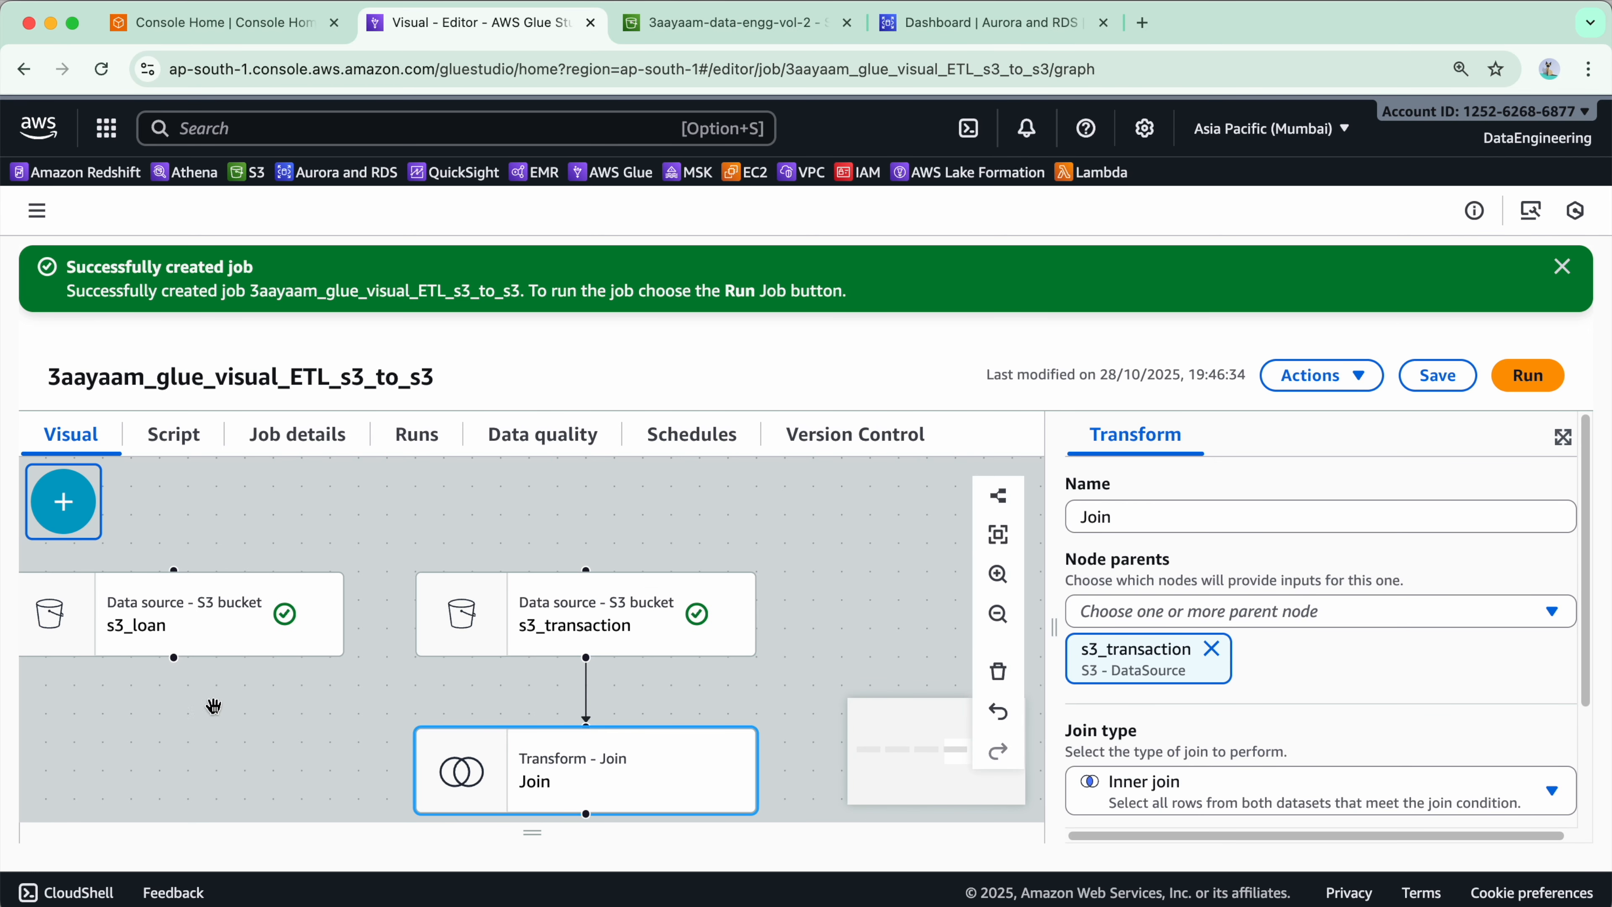
drag(279, 758, 651, 710)
drag(278, 724, 958, 705)
drag(235, 703, 305, 733)
drag(526, 776, 238, 658)
drag(889, 675, 80, 738)
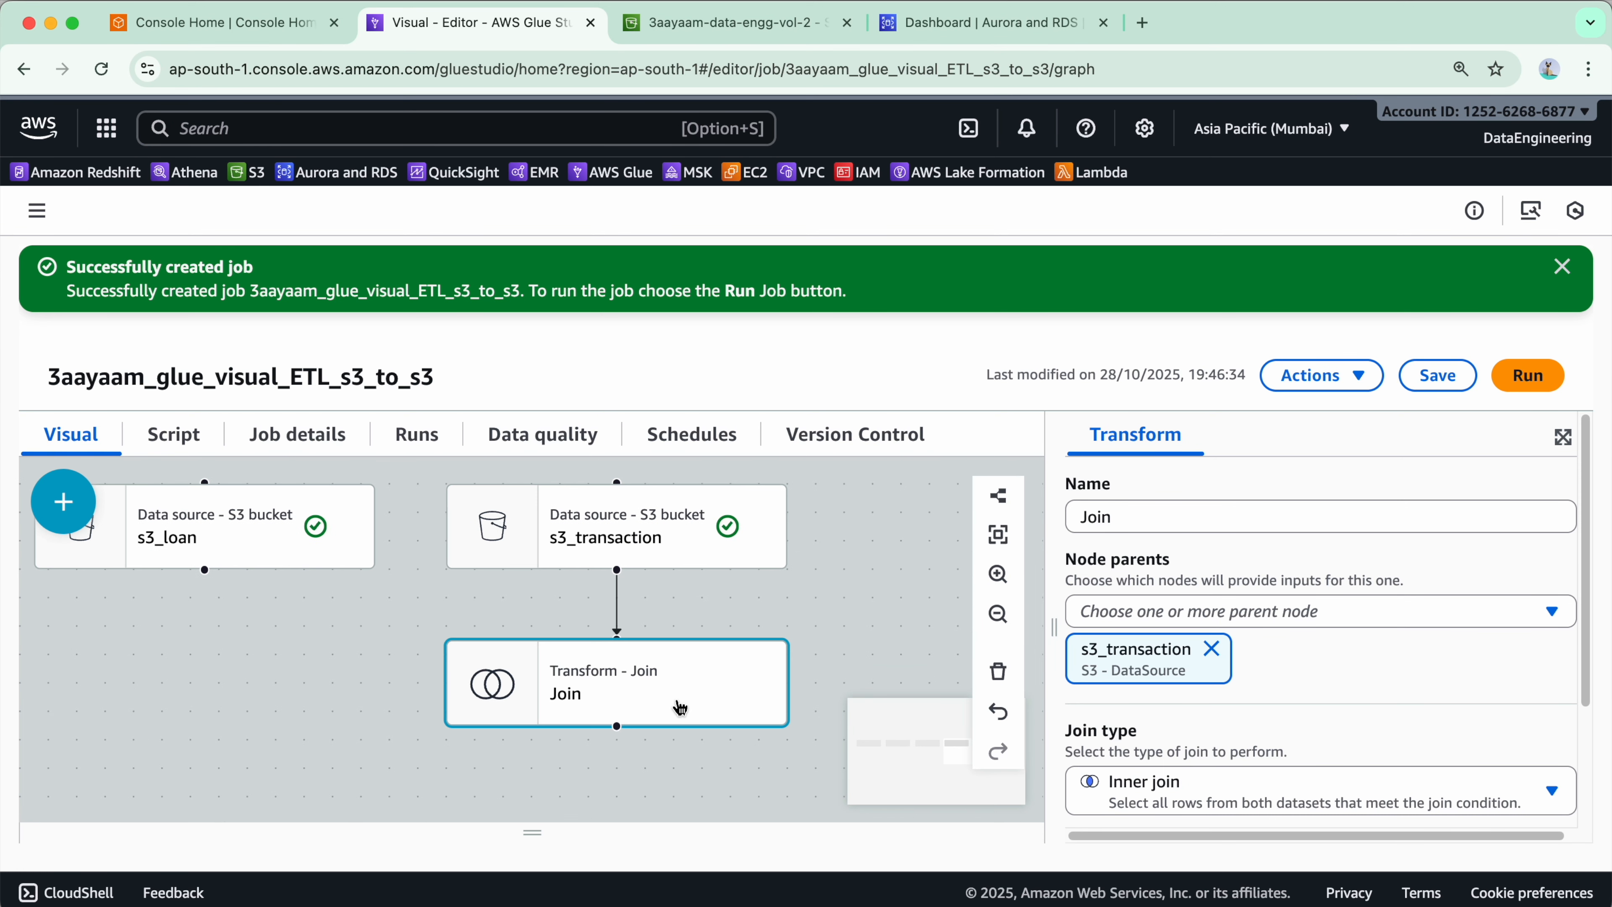
click(680, 707)
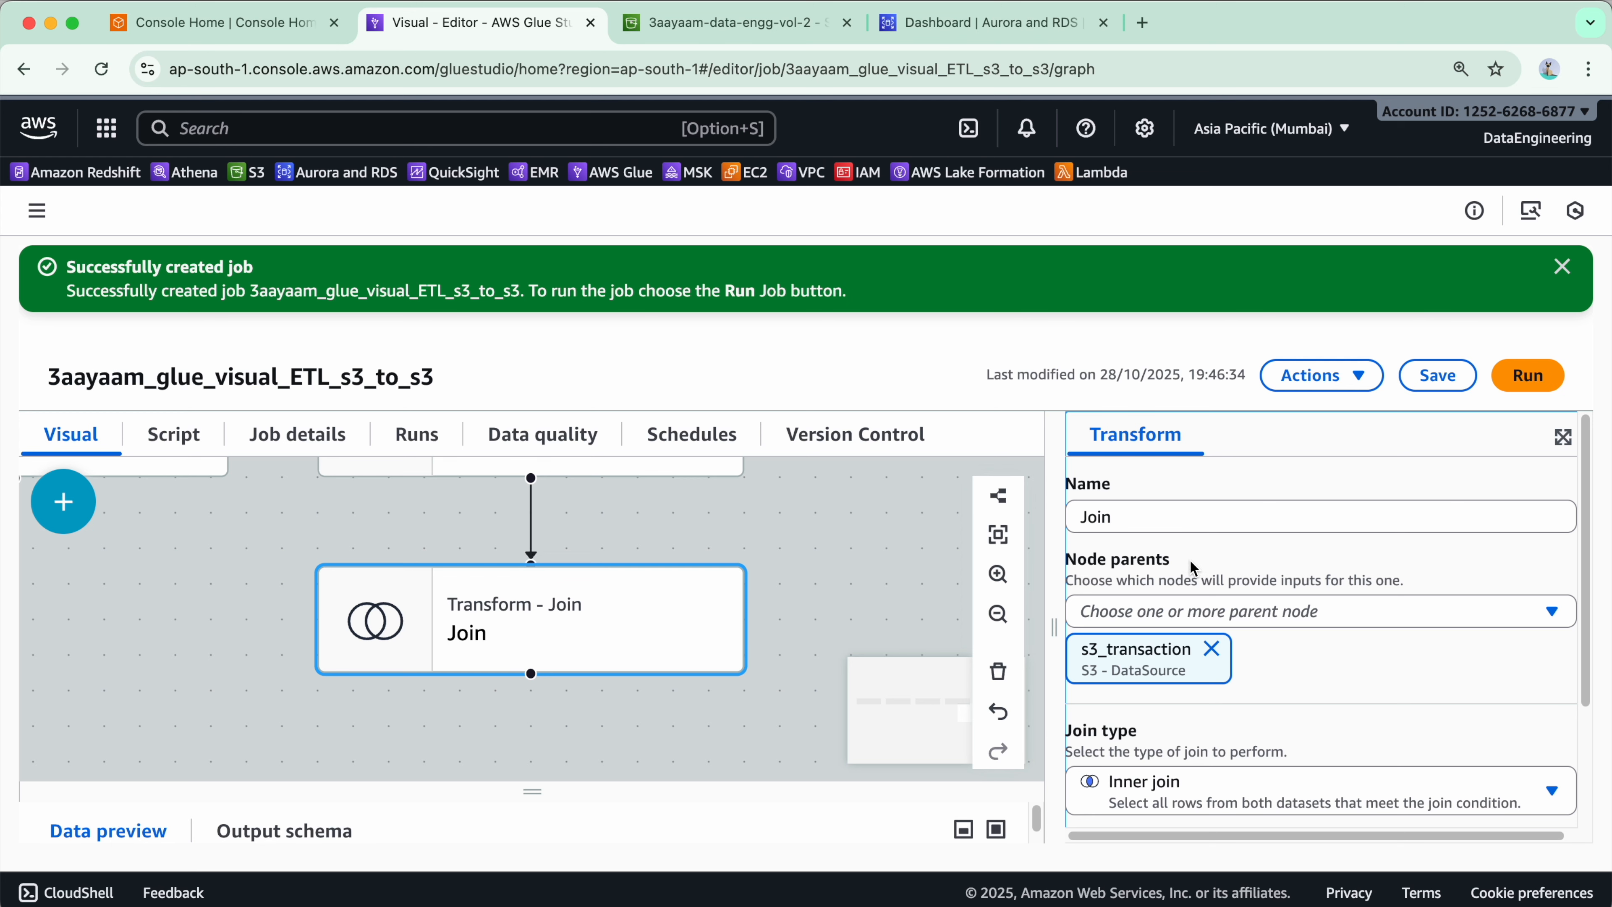
drag(1055, 585, 1008, 603)
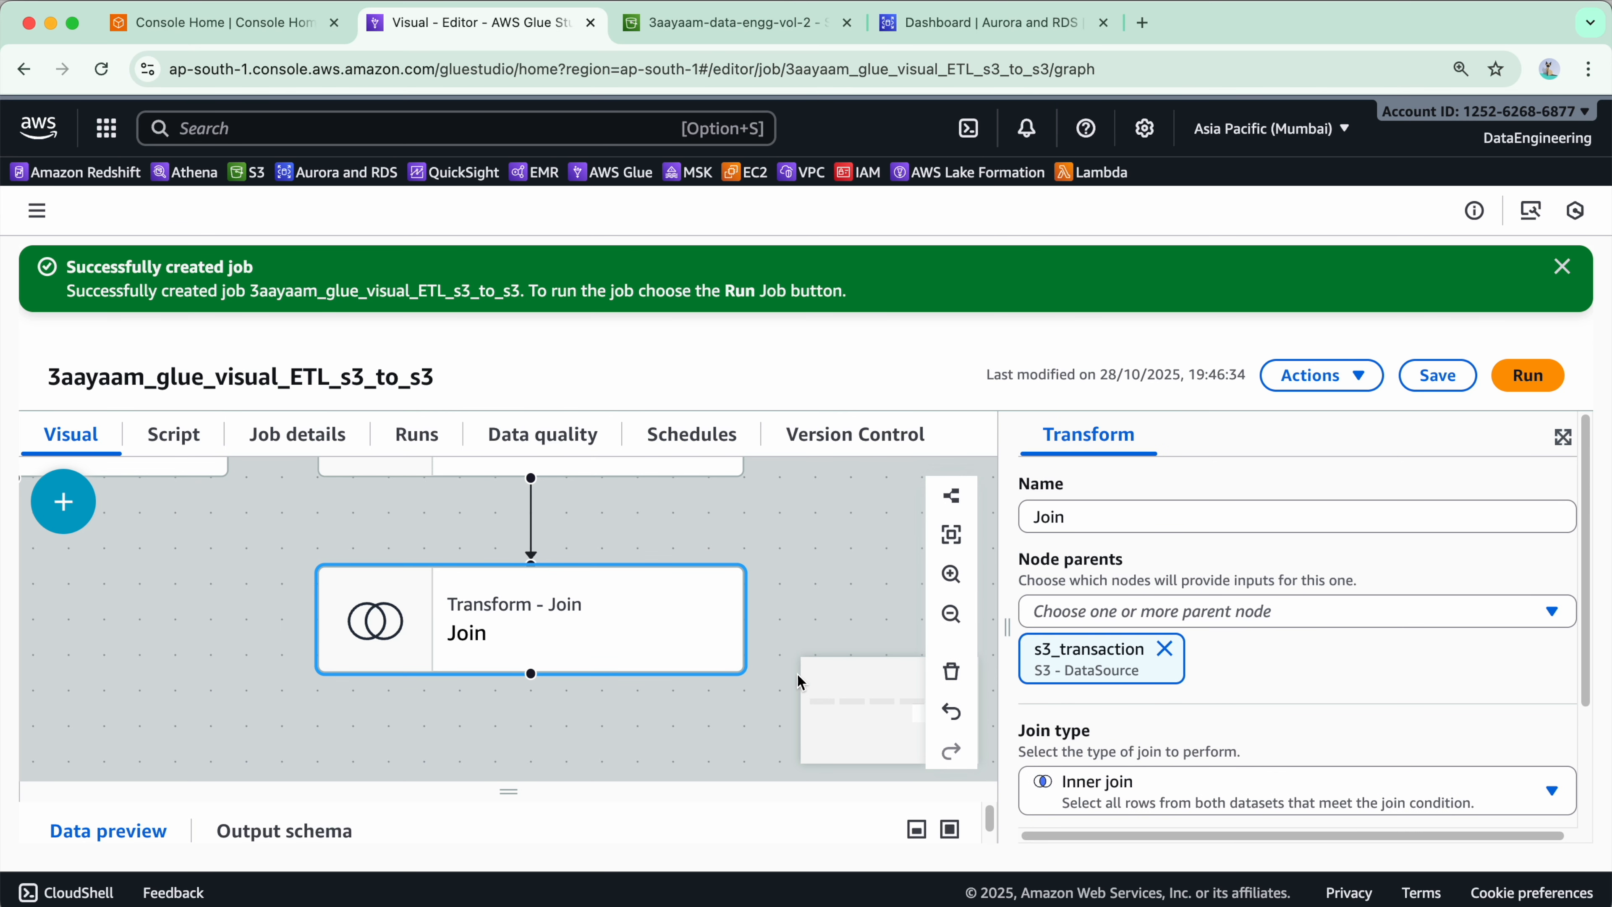
click(1199, 613)
scroll(1206, 705, down, 2)
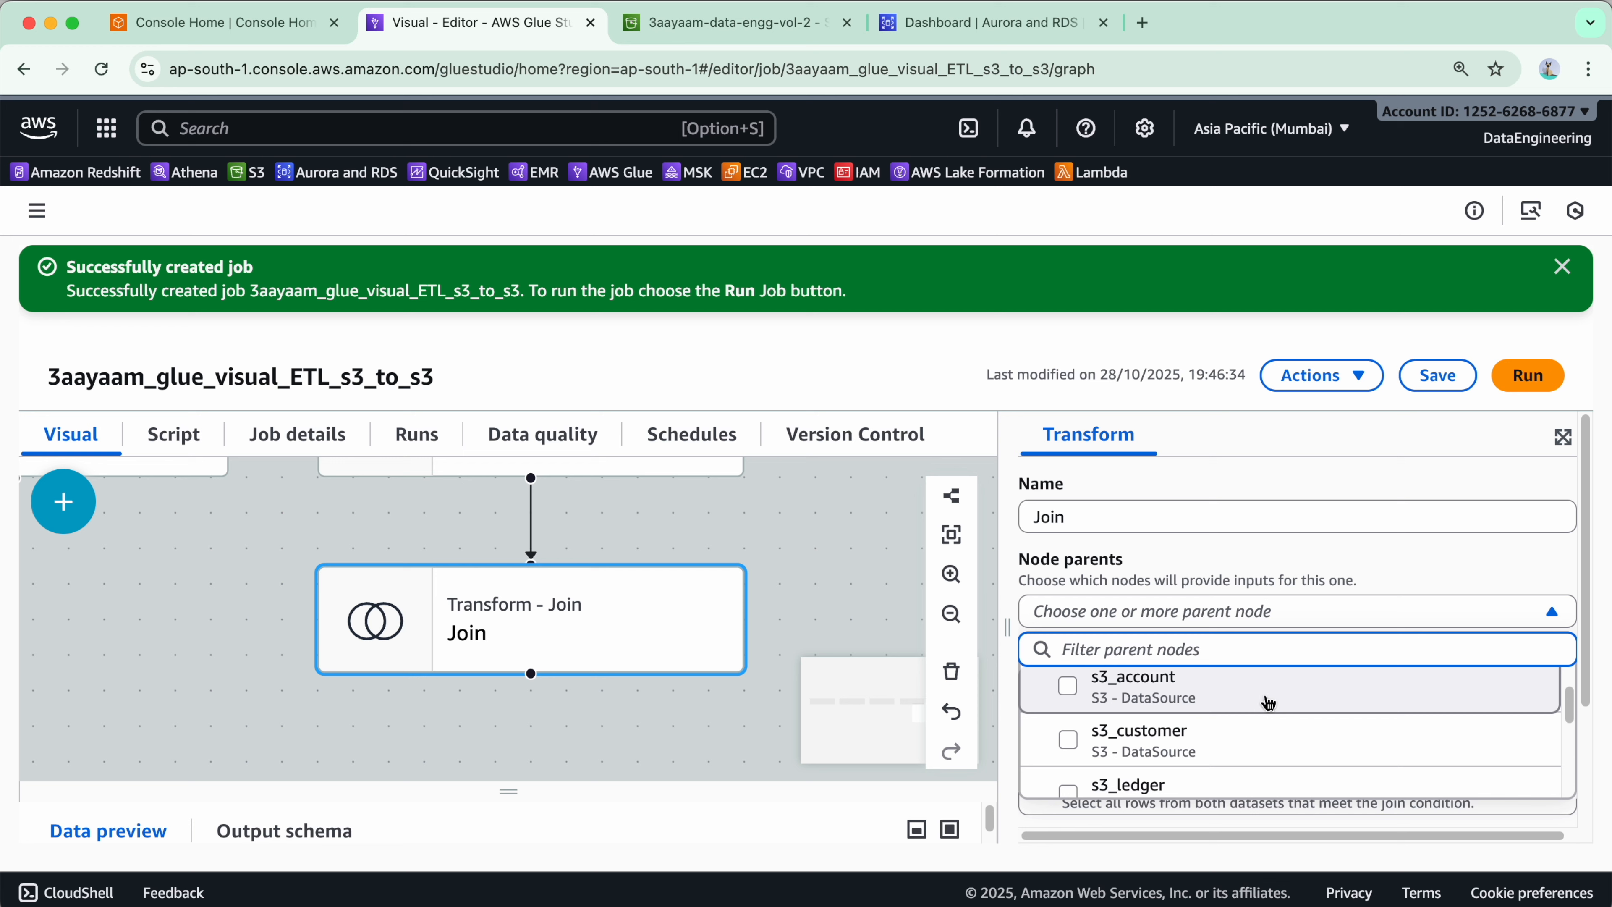
click(1263, 704)
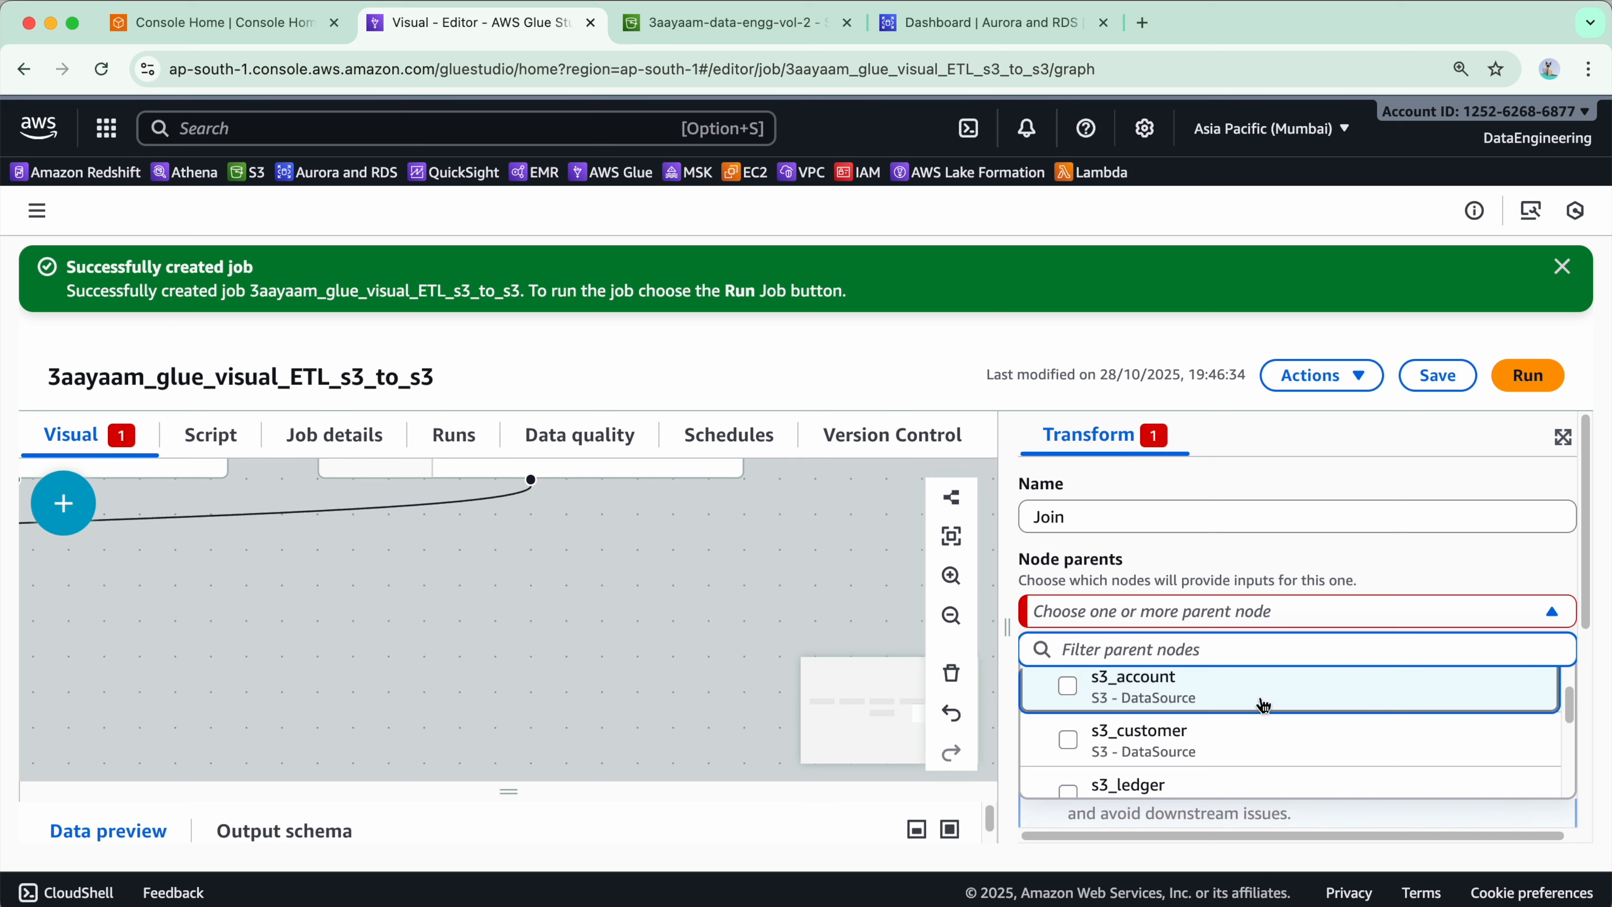
click(1237, 736)
click(1237, 740)
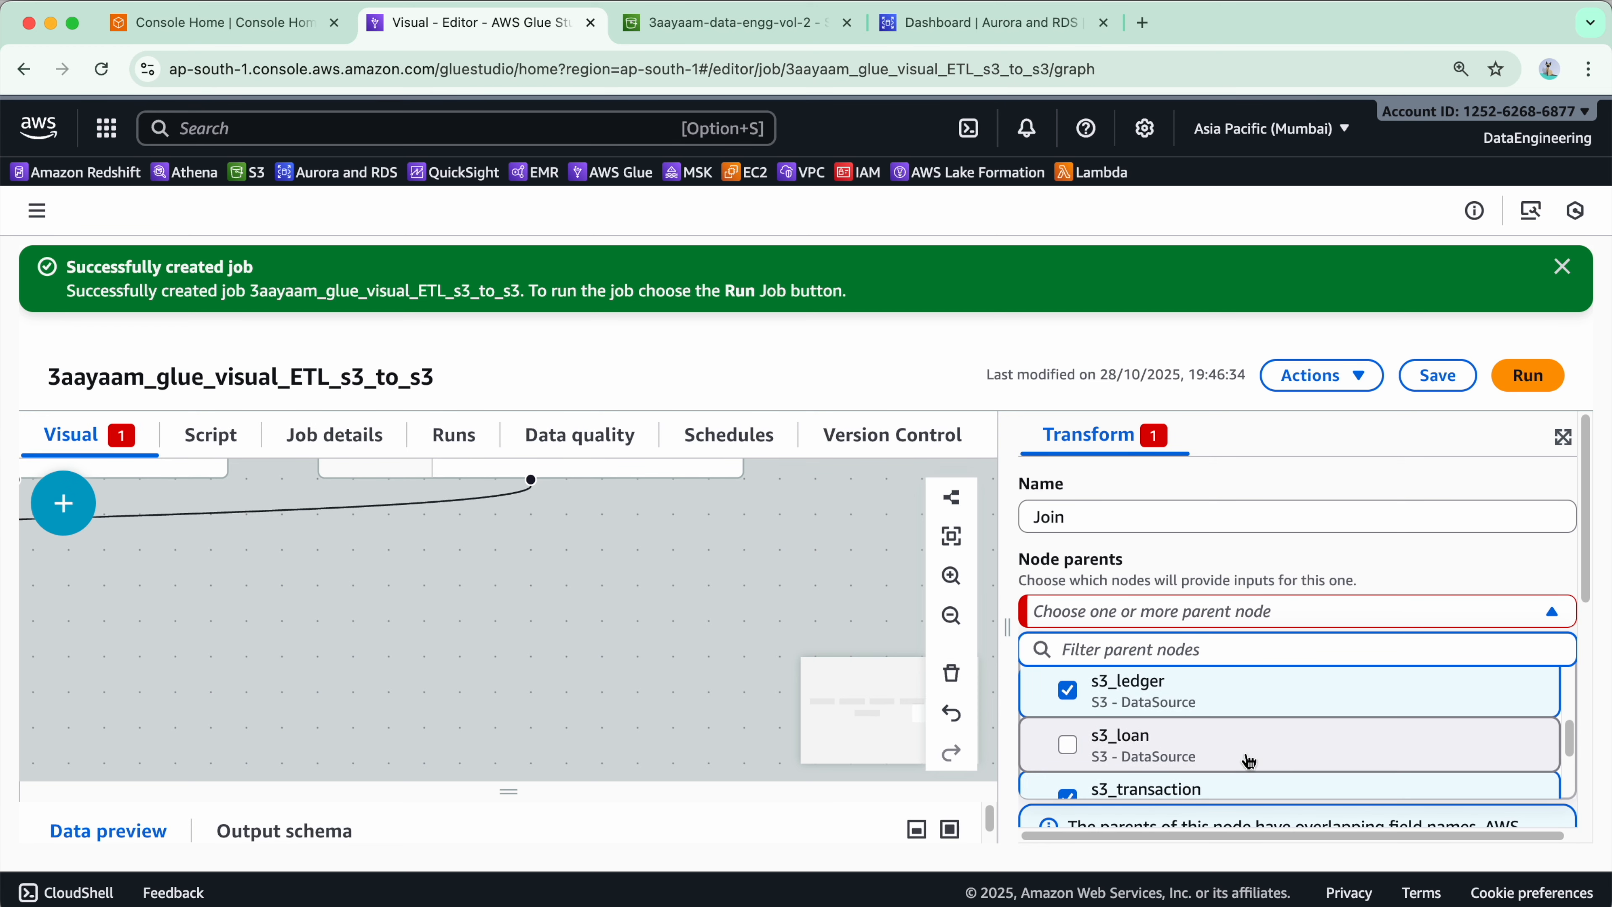
click(1181, 737)
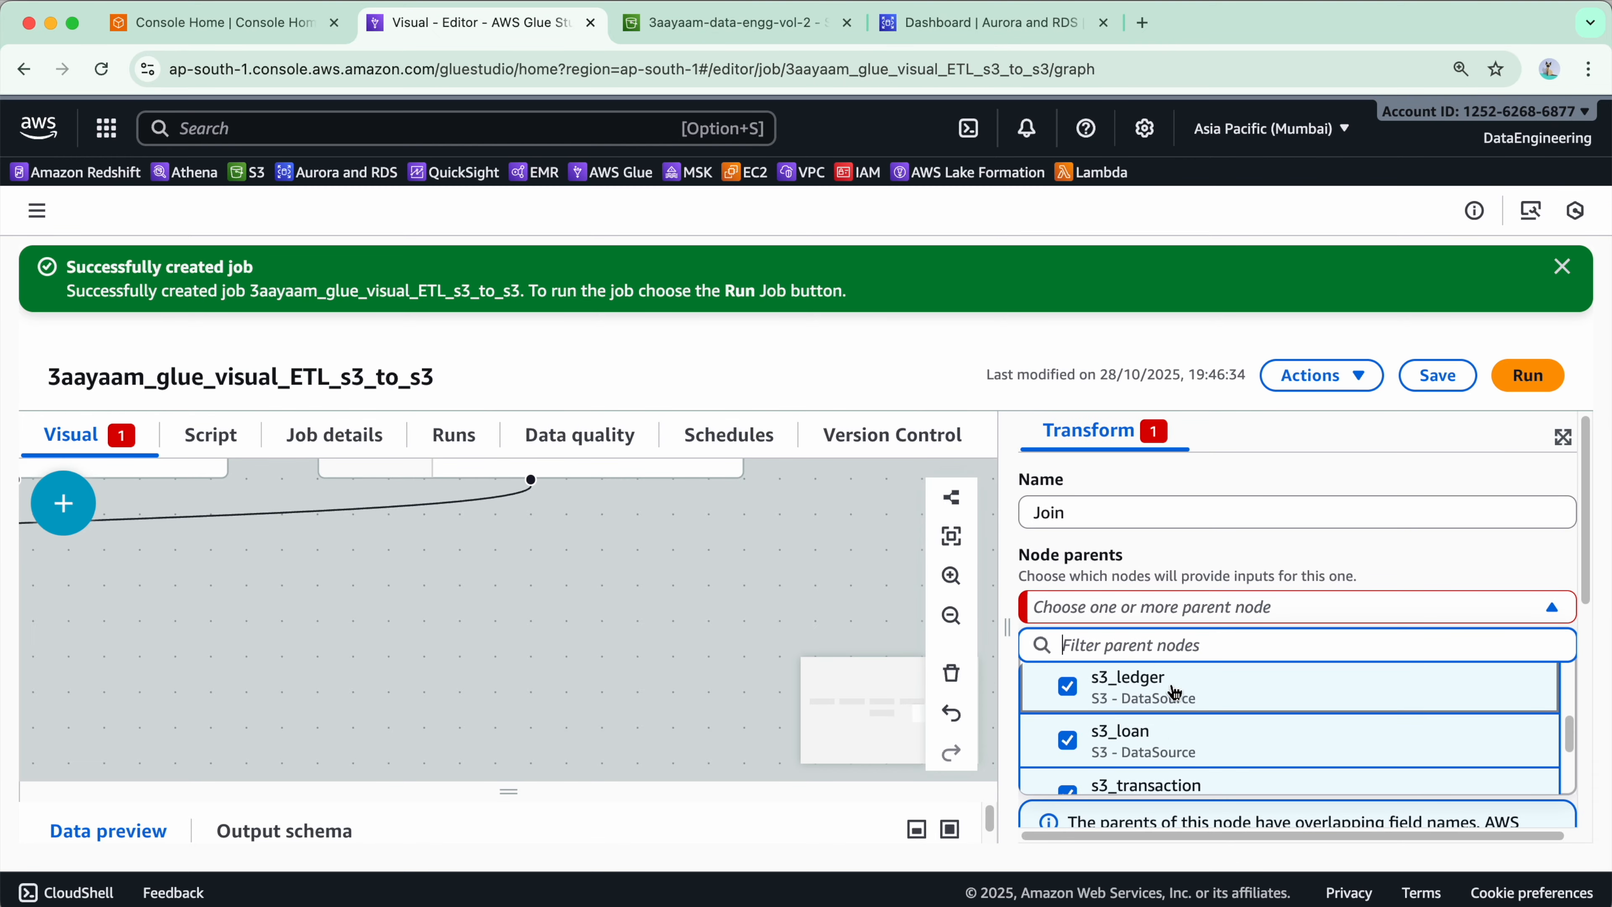
- Remove s3_ledger, s3_loan and s3_customer from the Join transform's parent nodes
scroll(1179, 674, down, 5)
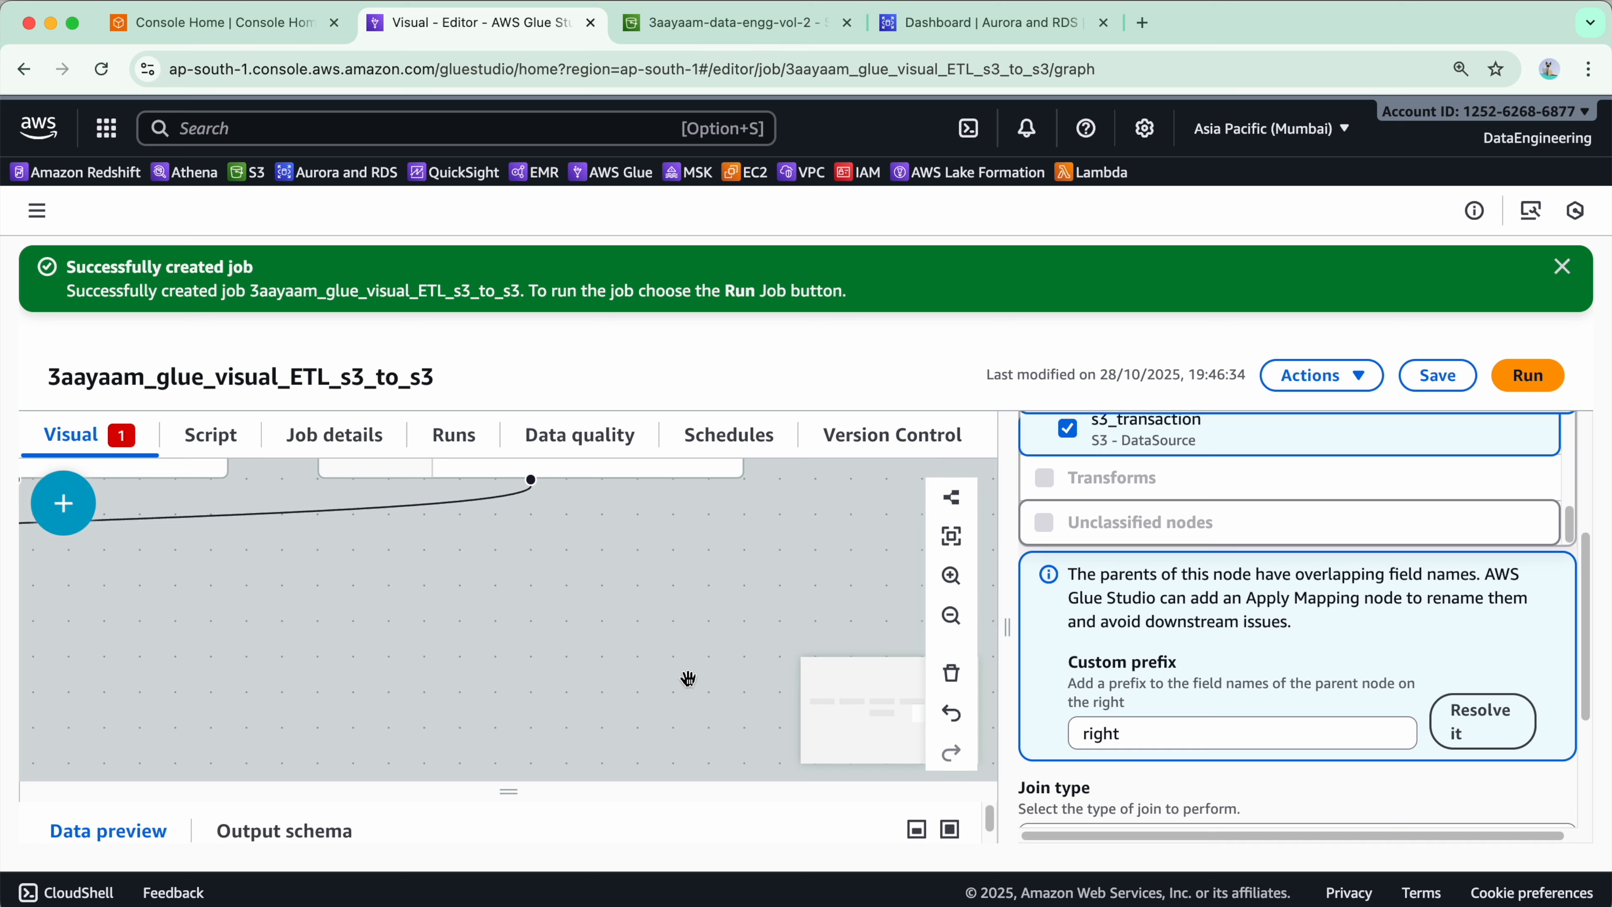
click(375, 676)
click(527, 613)
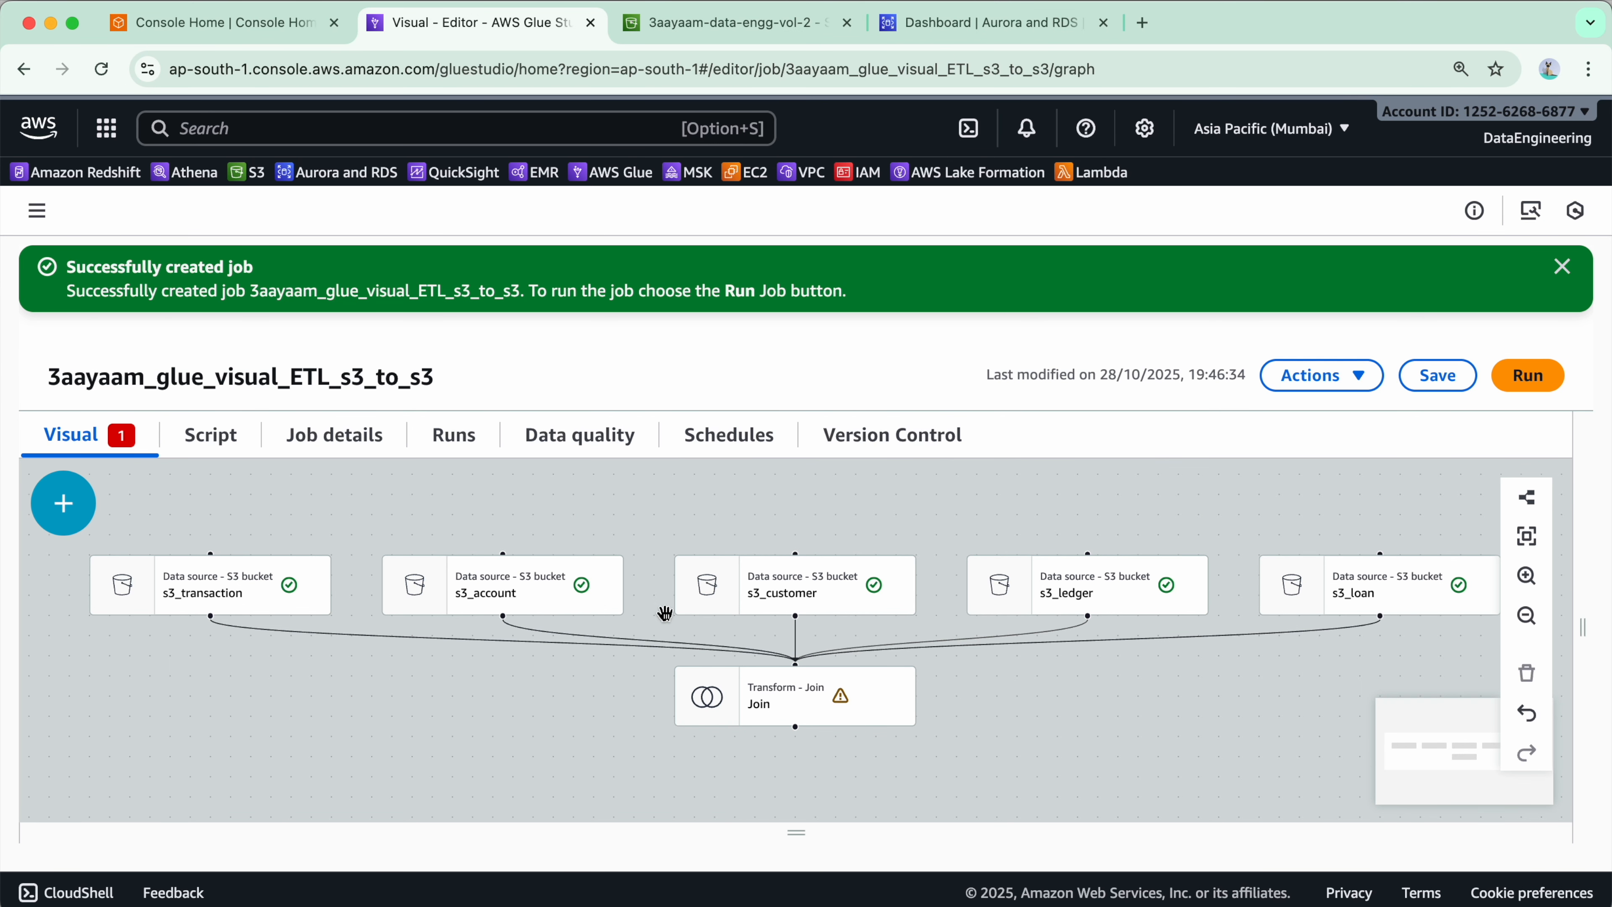
click(794, 695)
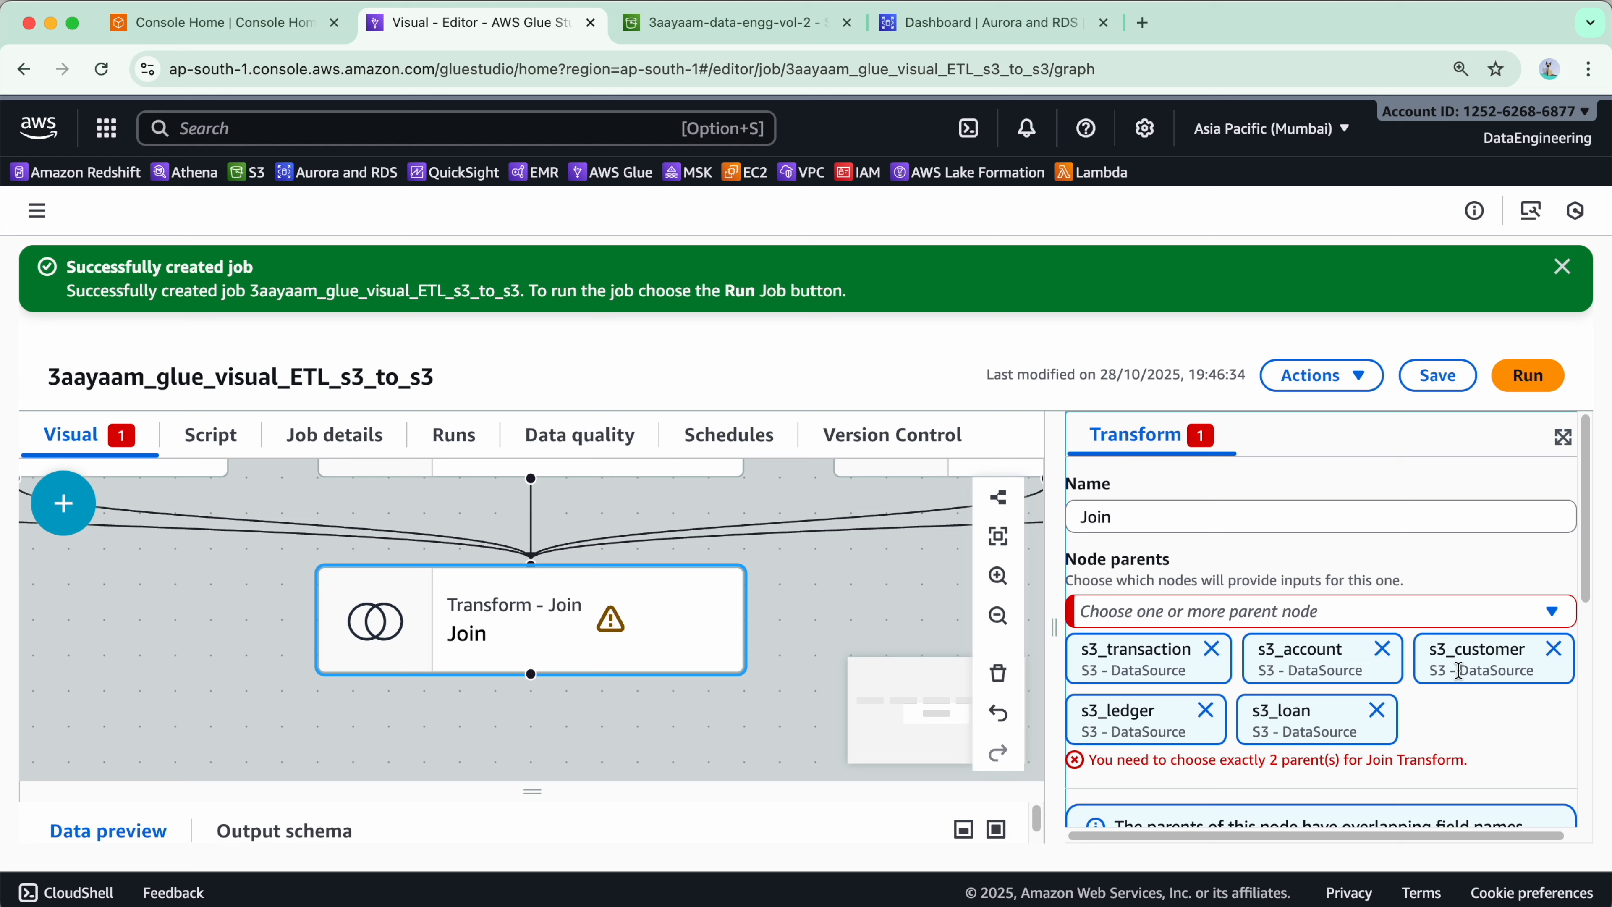
scroll(1318, 718, down, 5)
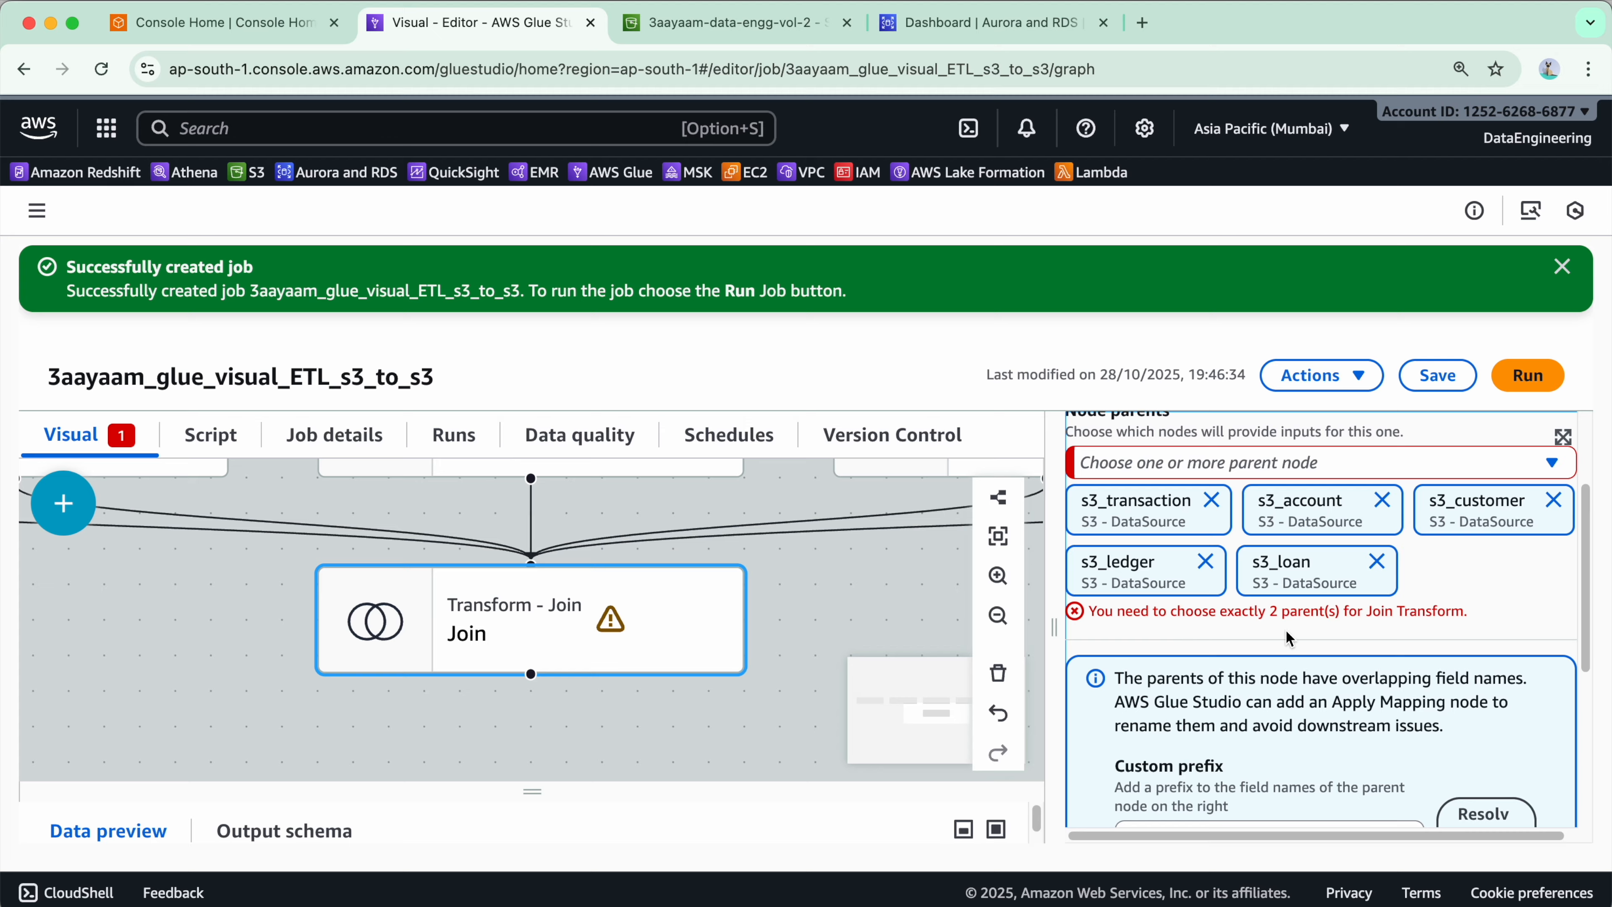
click(1206, 561)
click(1205, 561)
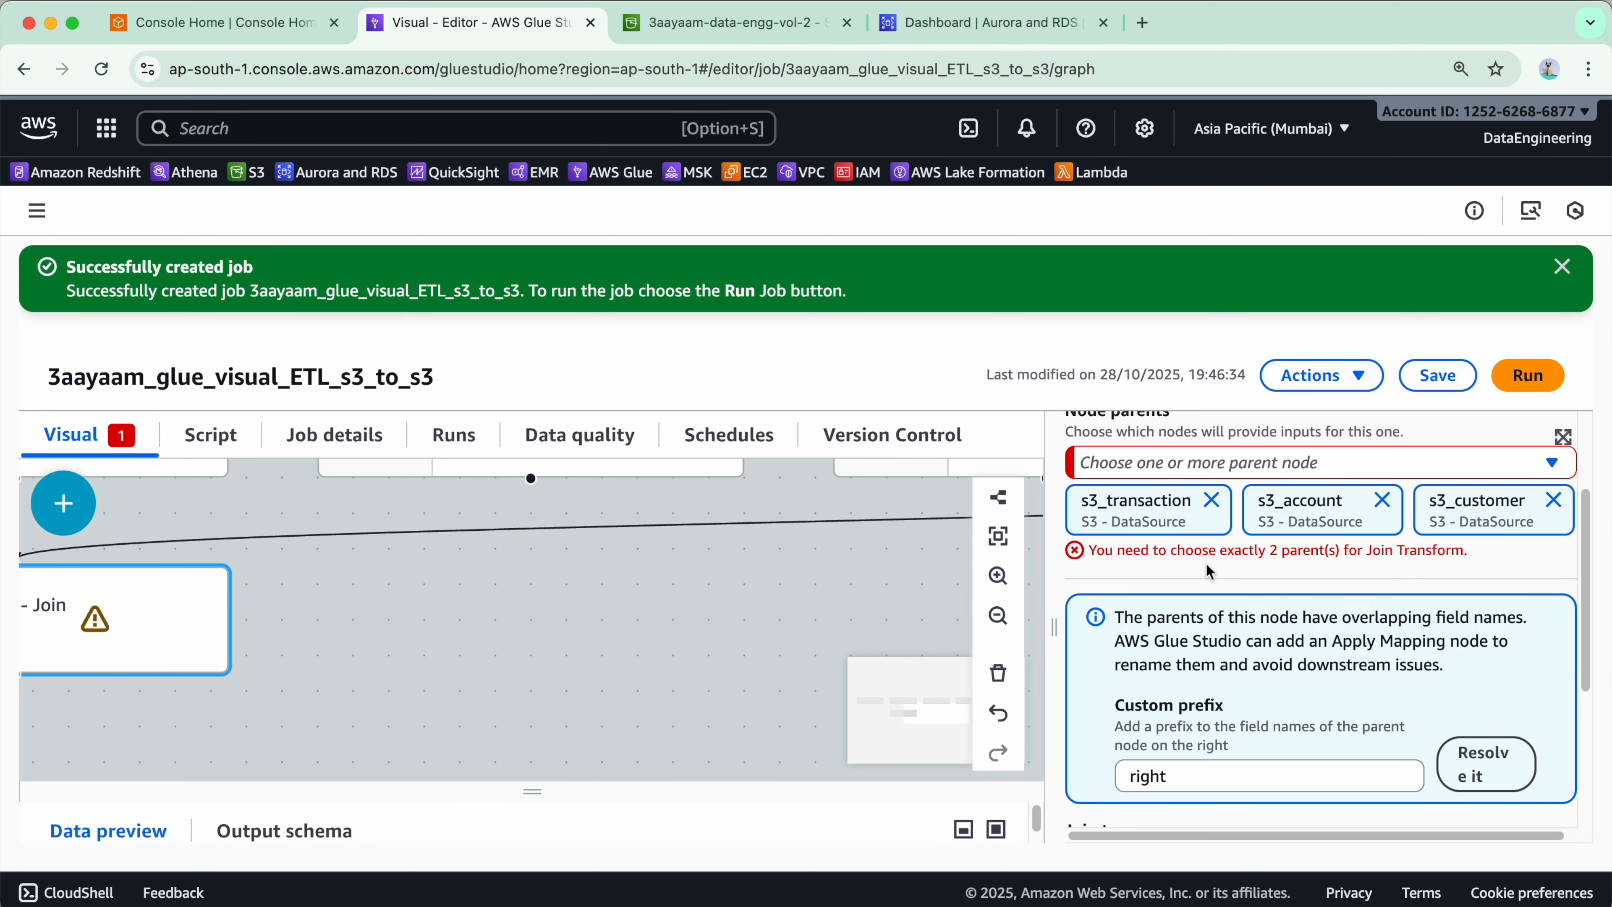
click(1555, 501)
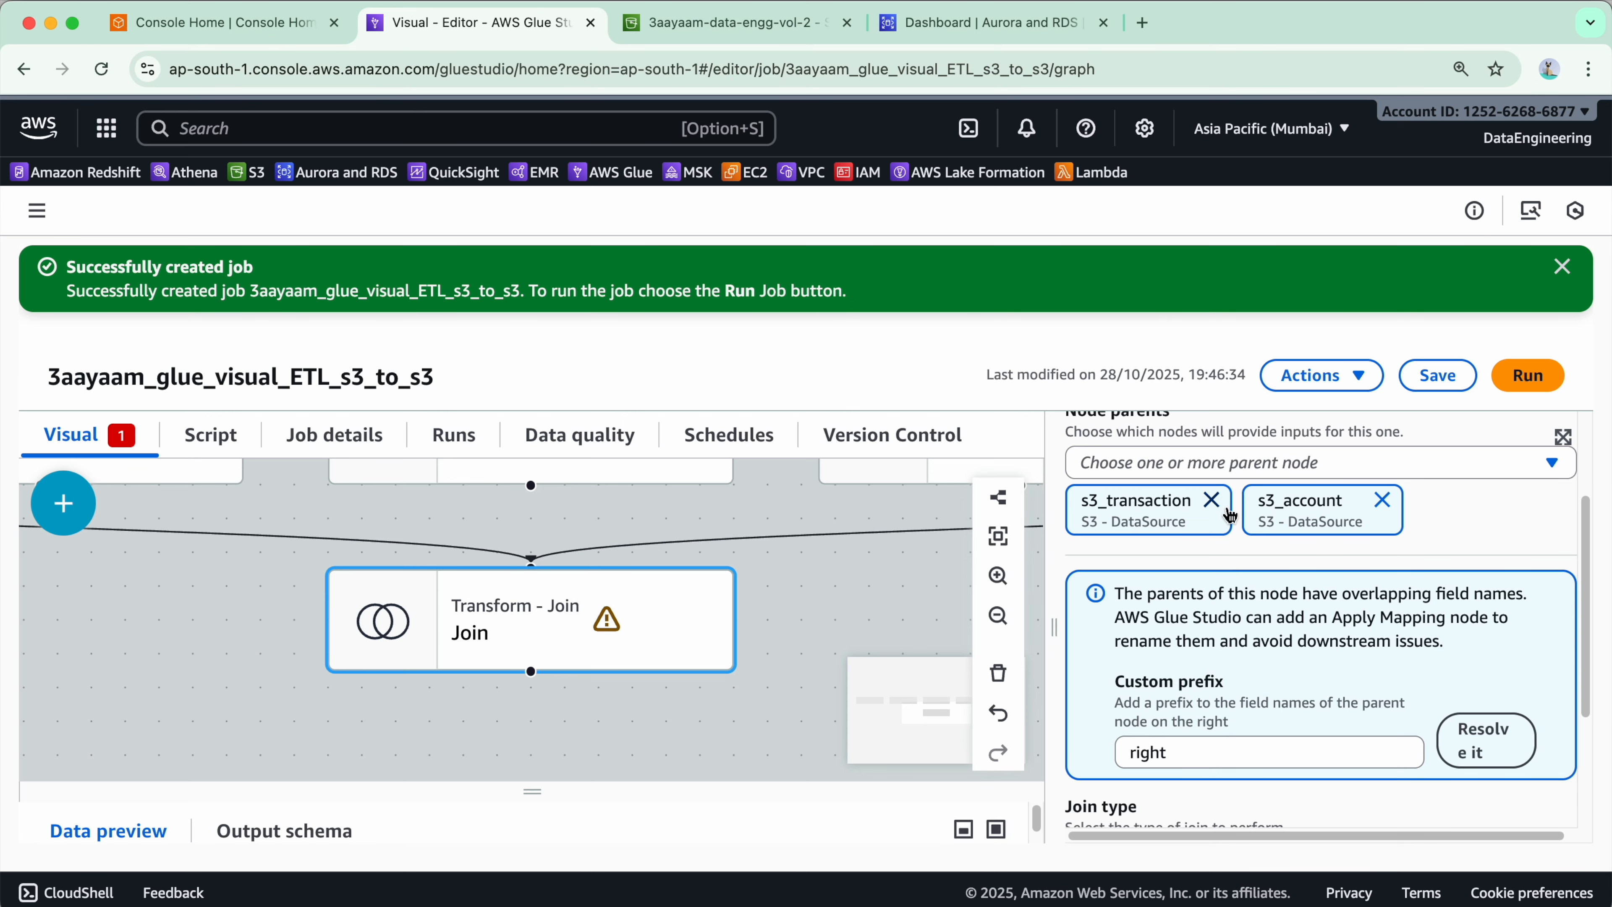
- Resolve the overlapping field names of the Join's parents using the custom prefix right
scroll(1204, 739, down, 3)
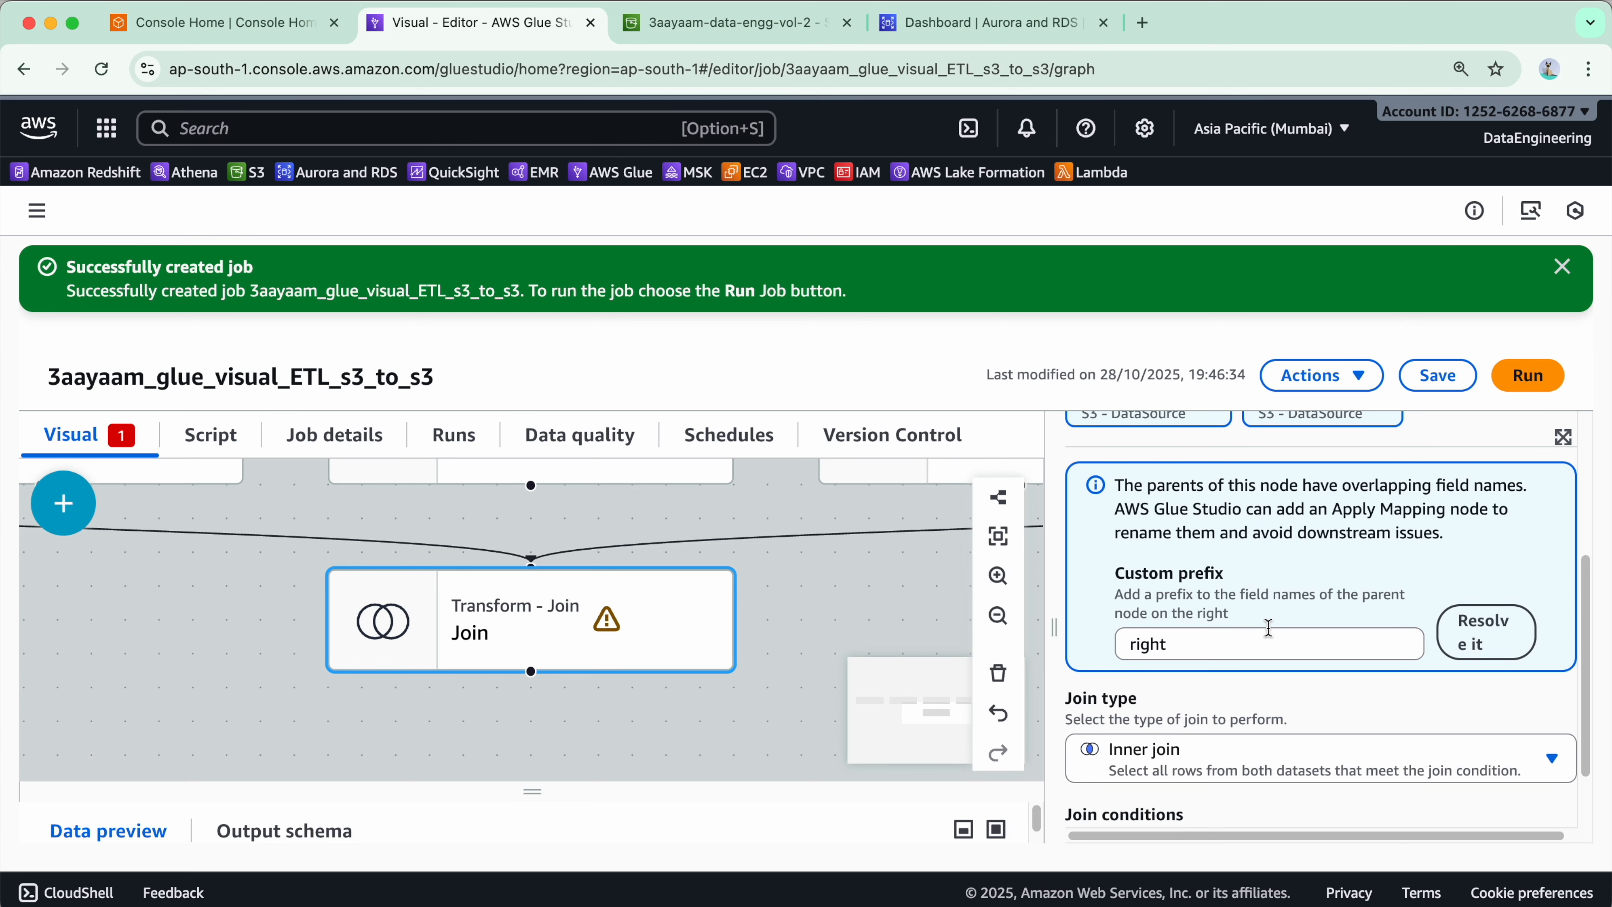
click(1482, 638)
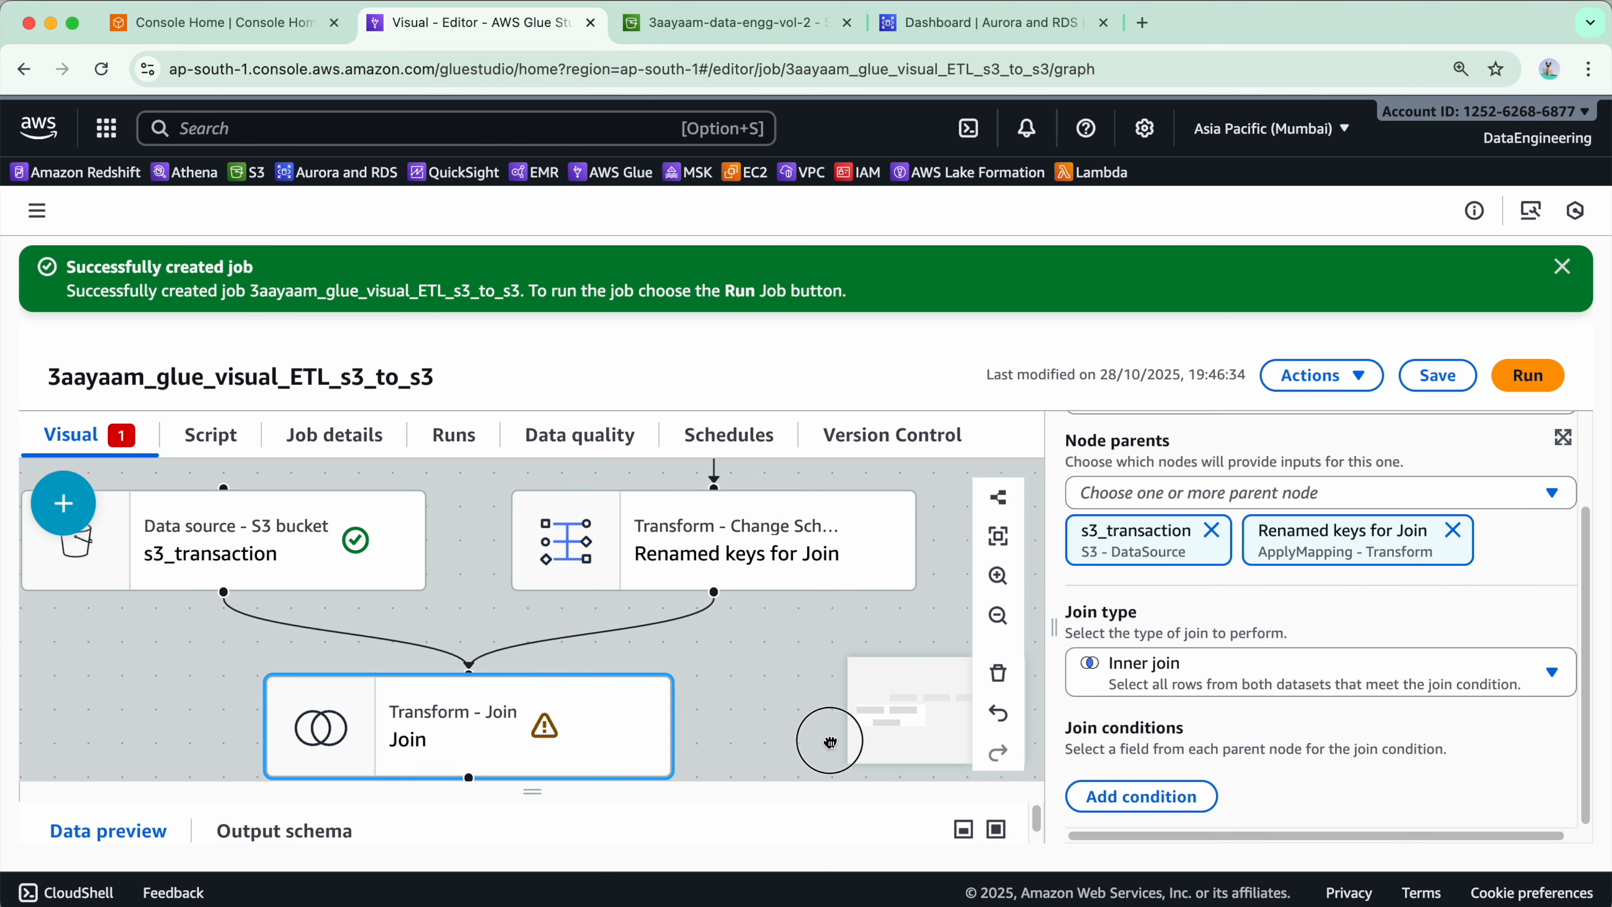
- Add a join condition to the Join transform
click(998, 617)
click(998, 620)
drag(712, 683, 690, 735)
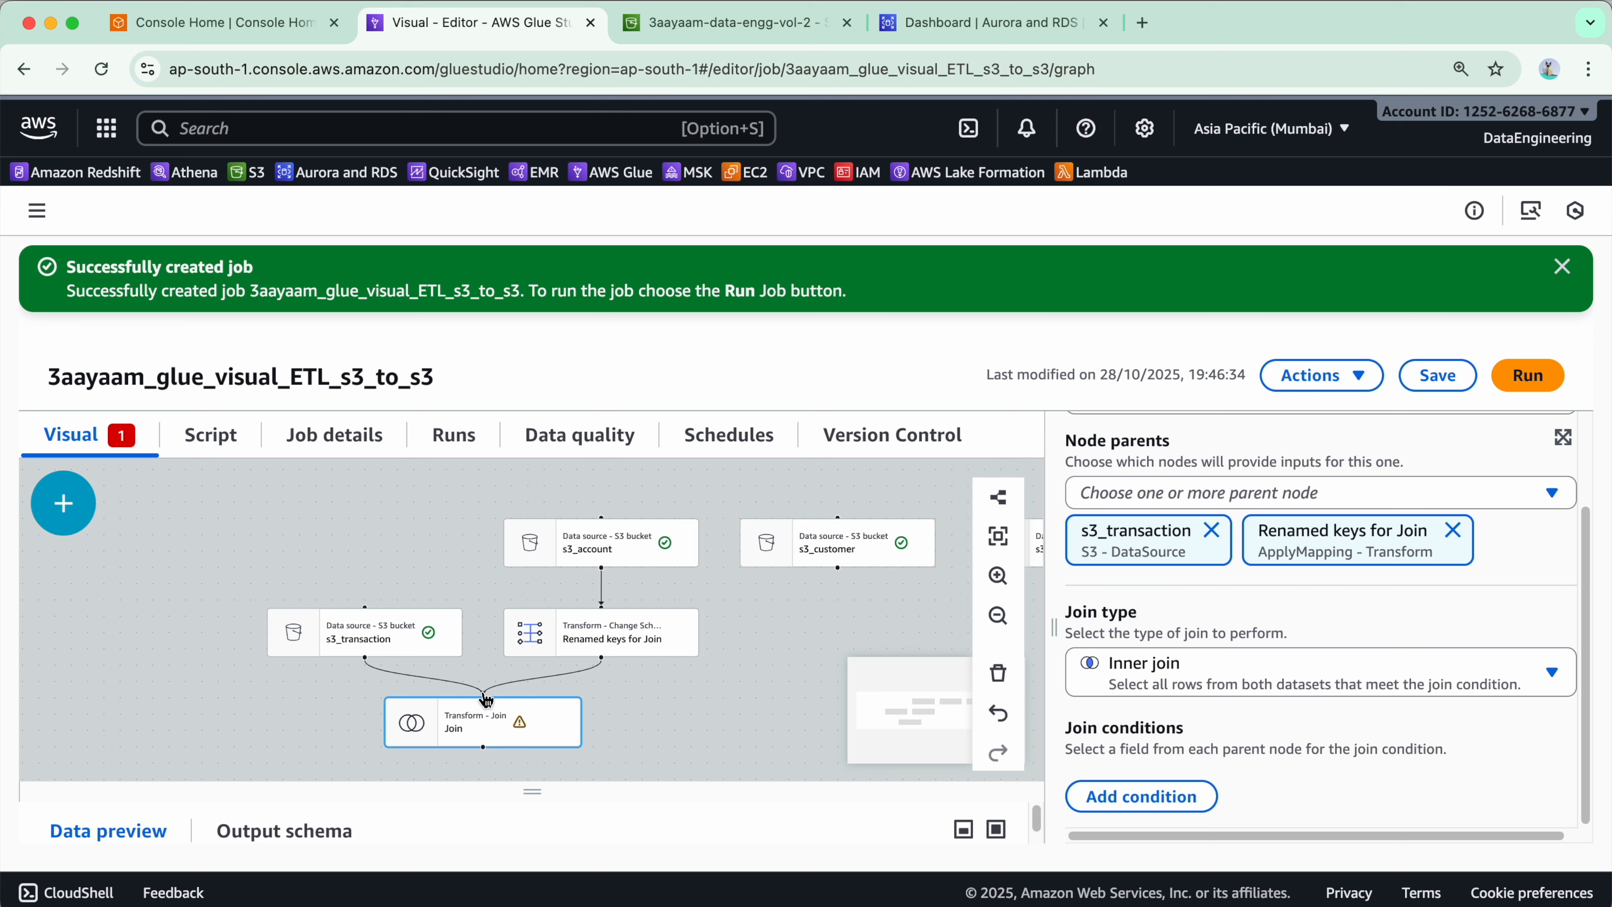
click(484, 734)
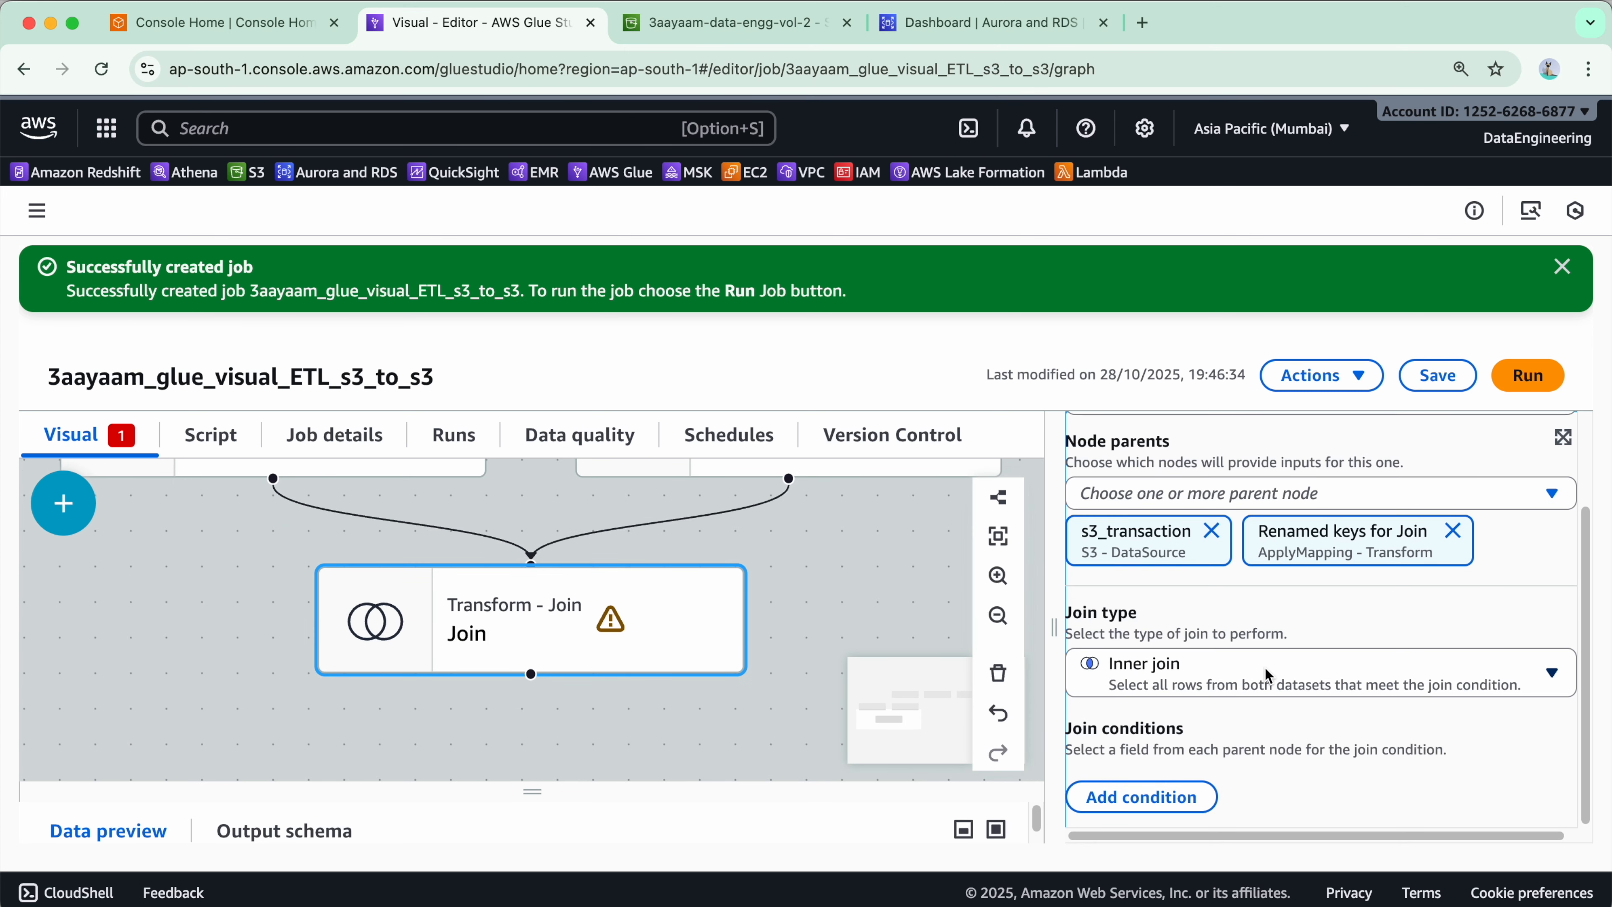
scroll(1136, 553, up, 1)
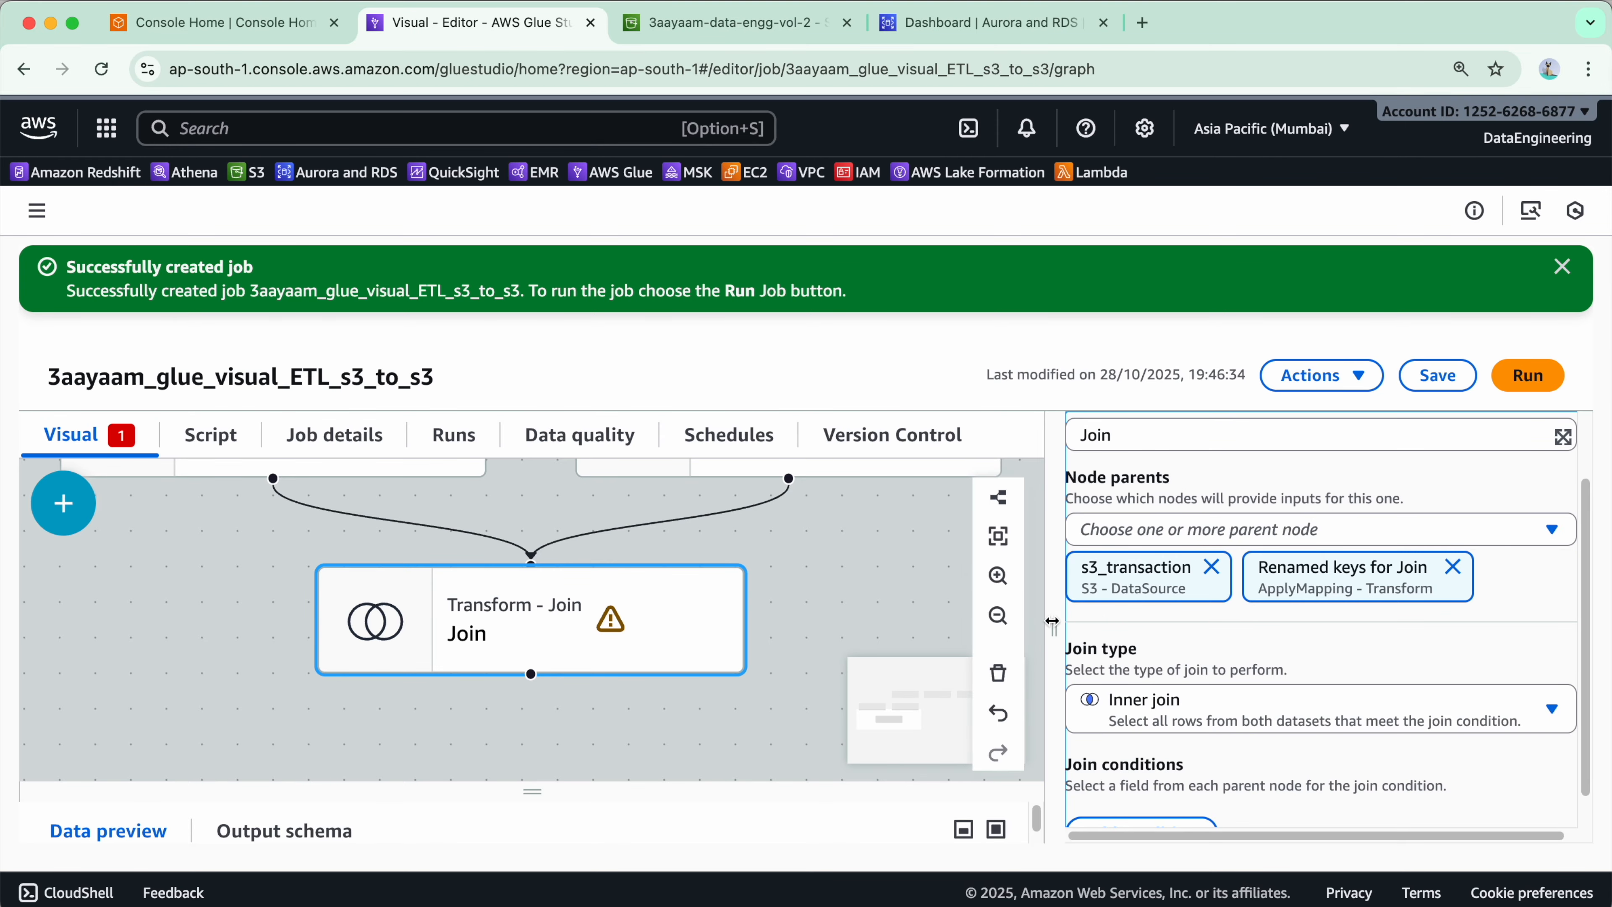
drag(1052, 626, 976, 627)
scroll(1171, 572, down, 1)
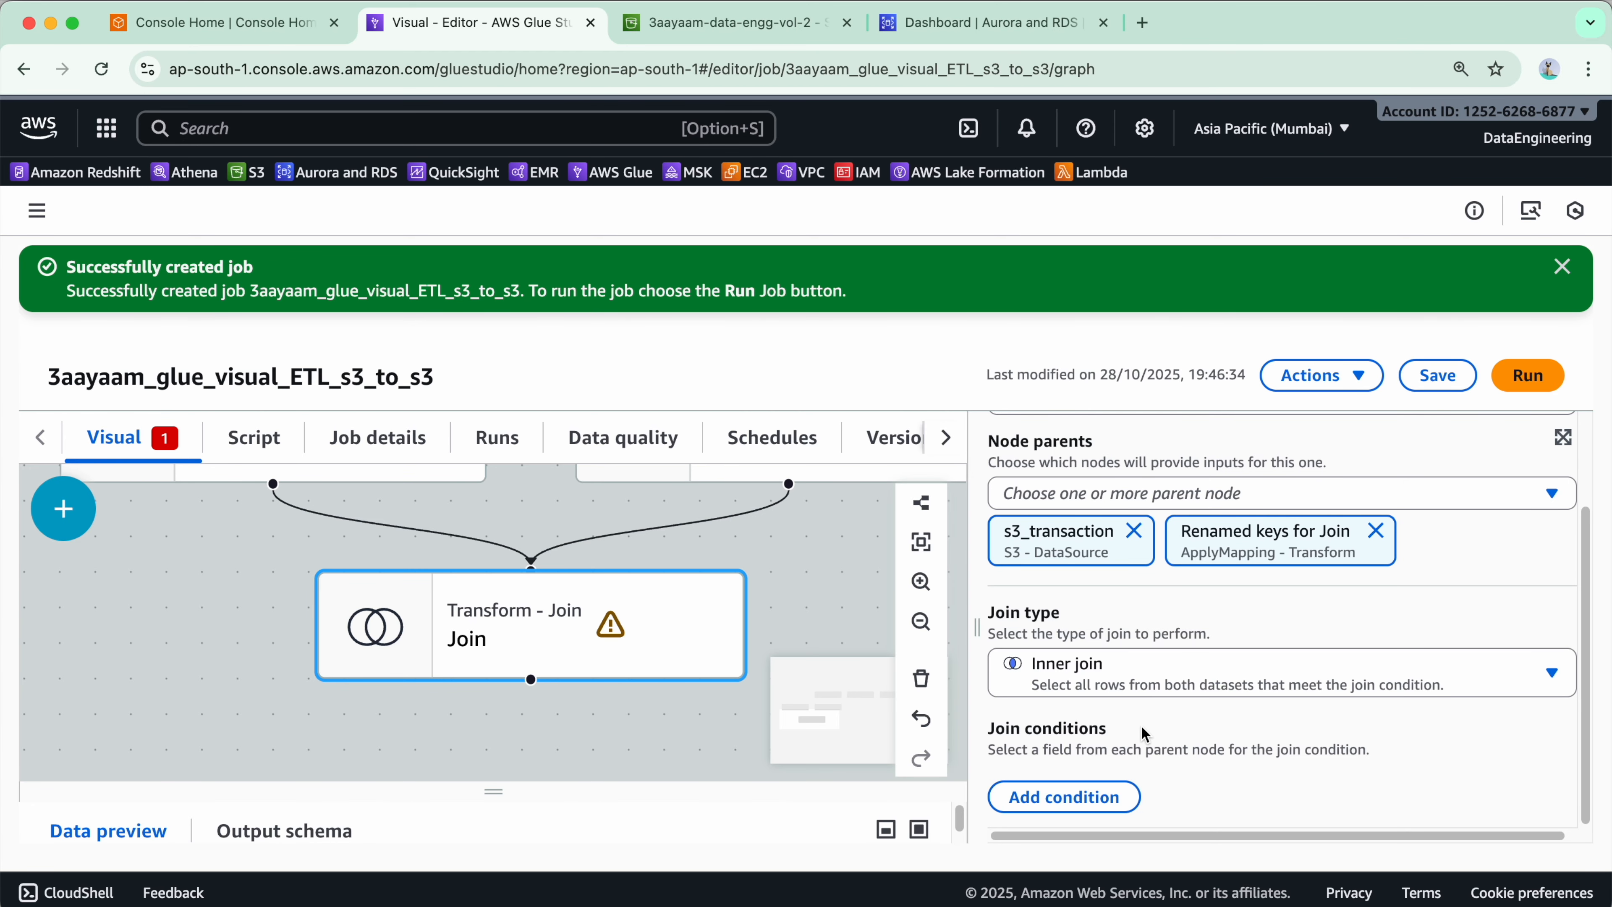
click(1116, 798)
- Rename the Renamed keys for Join mapping node to s3_account_renamed
scroll(1132, 772, down, 2)
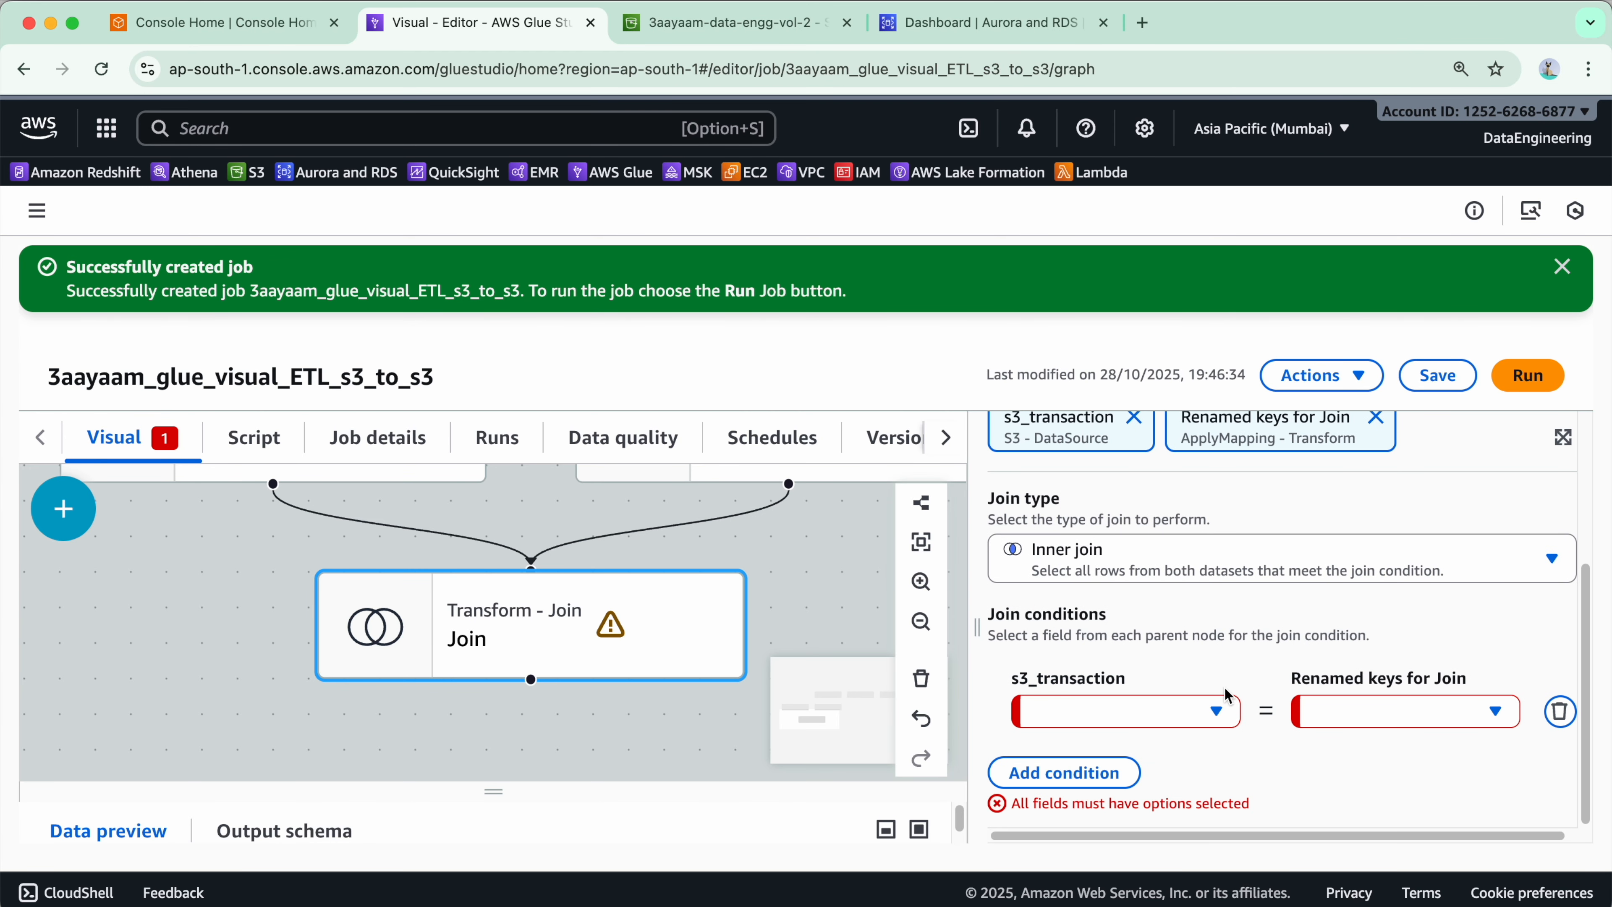
drag(1127, 682, 1005, 681)
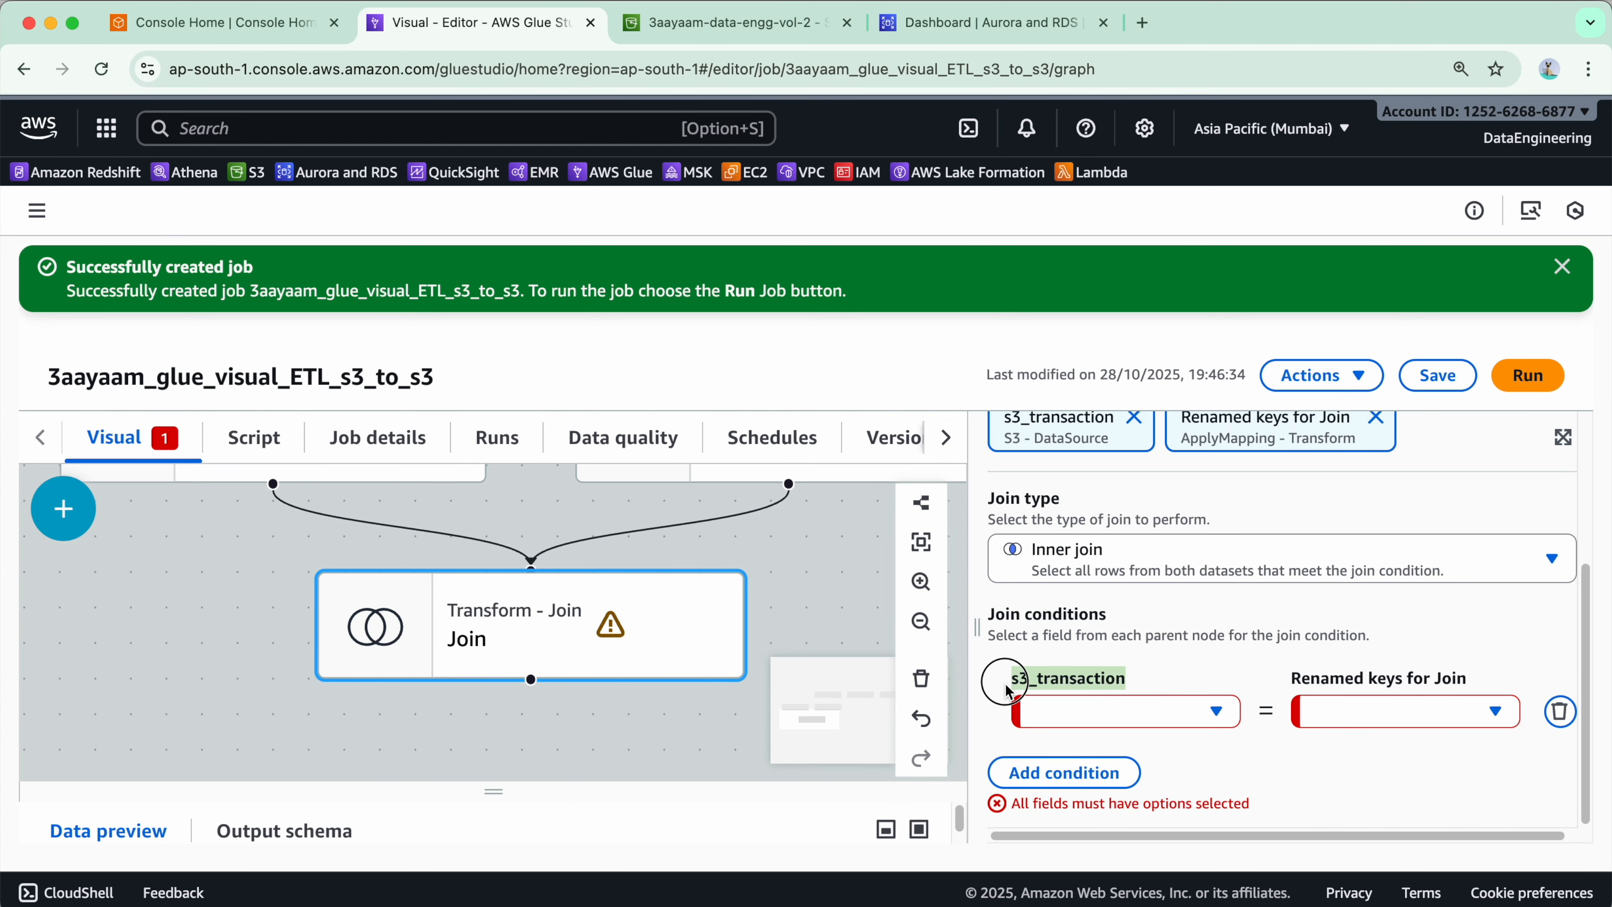
click(1353, 808)
scroll(635, 714, up, 1)
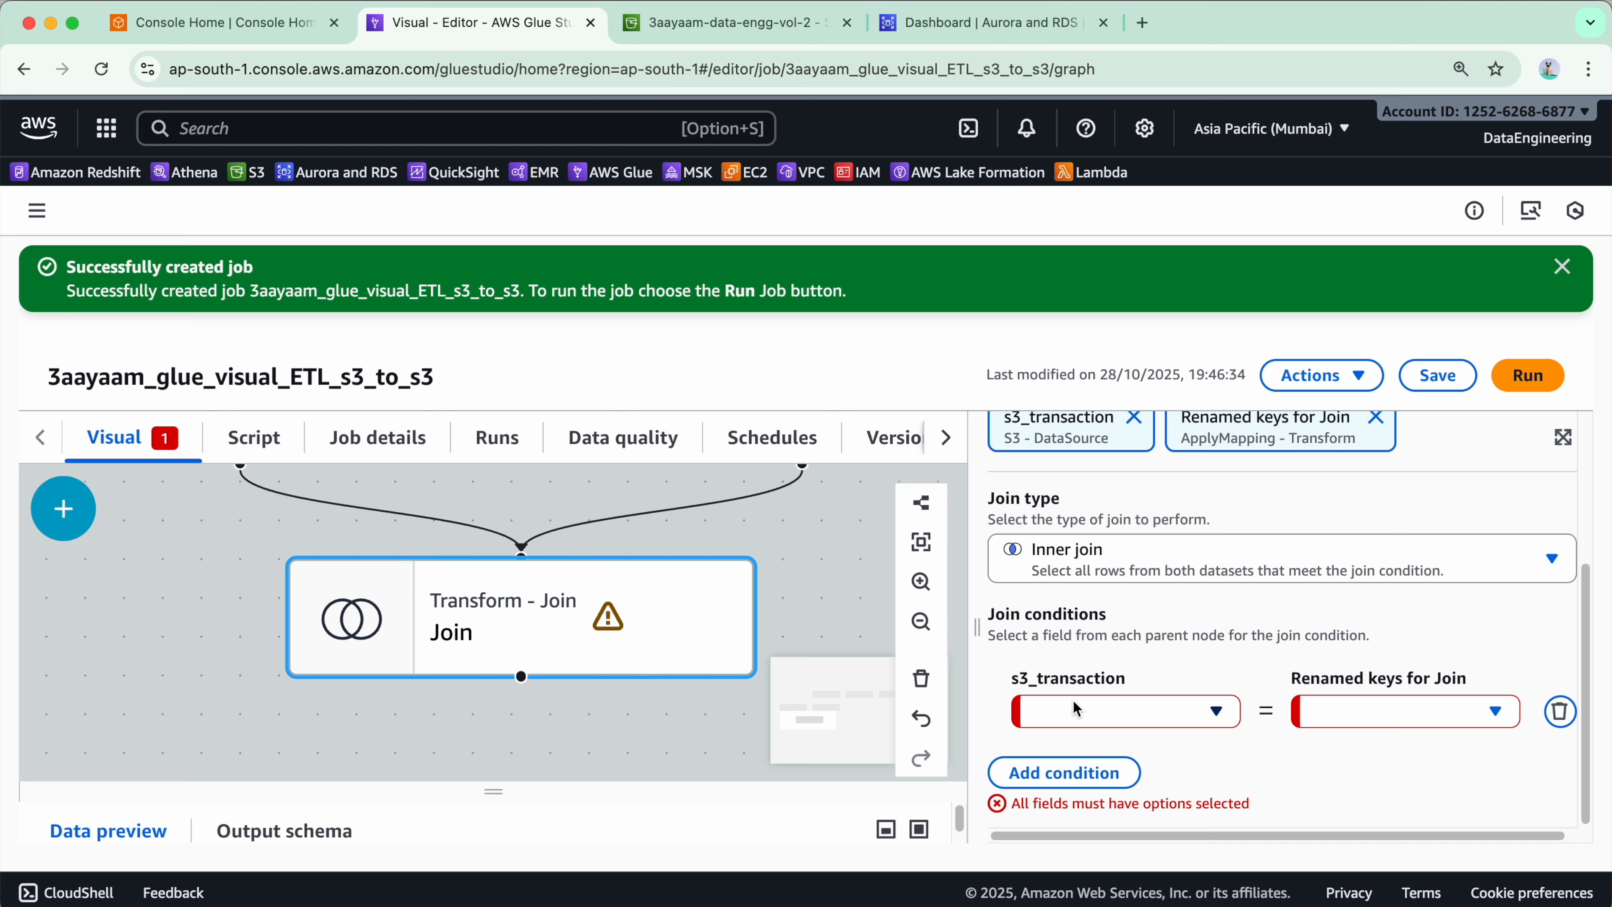
scroll(730, 594, down, 2)
click(807, 481)
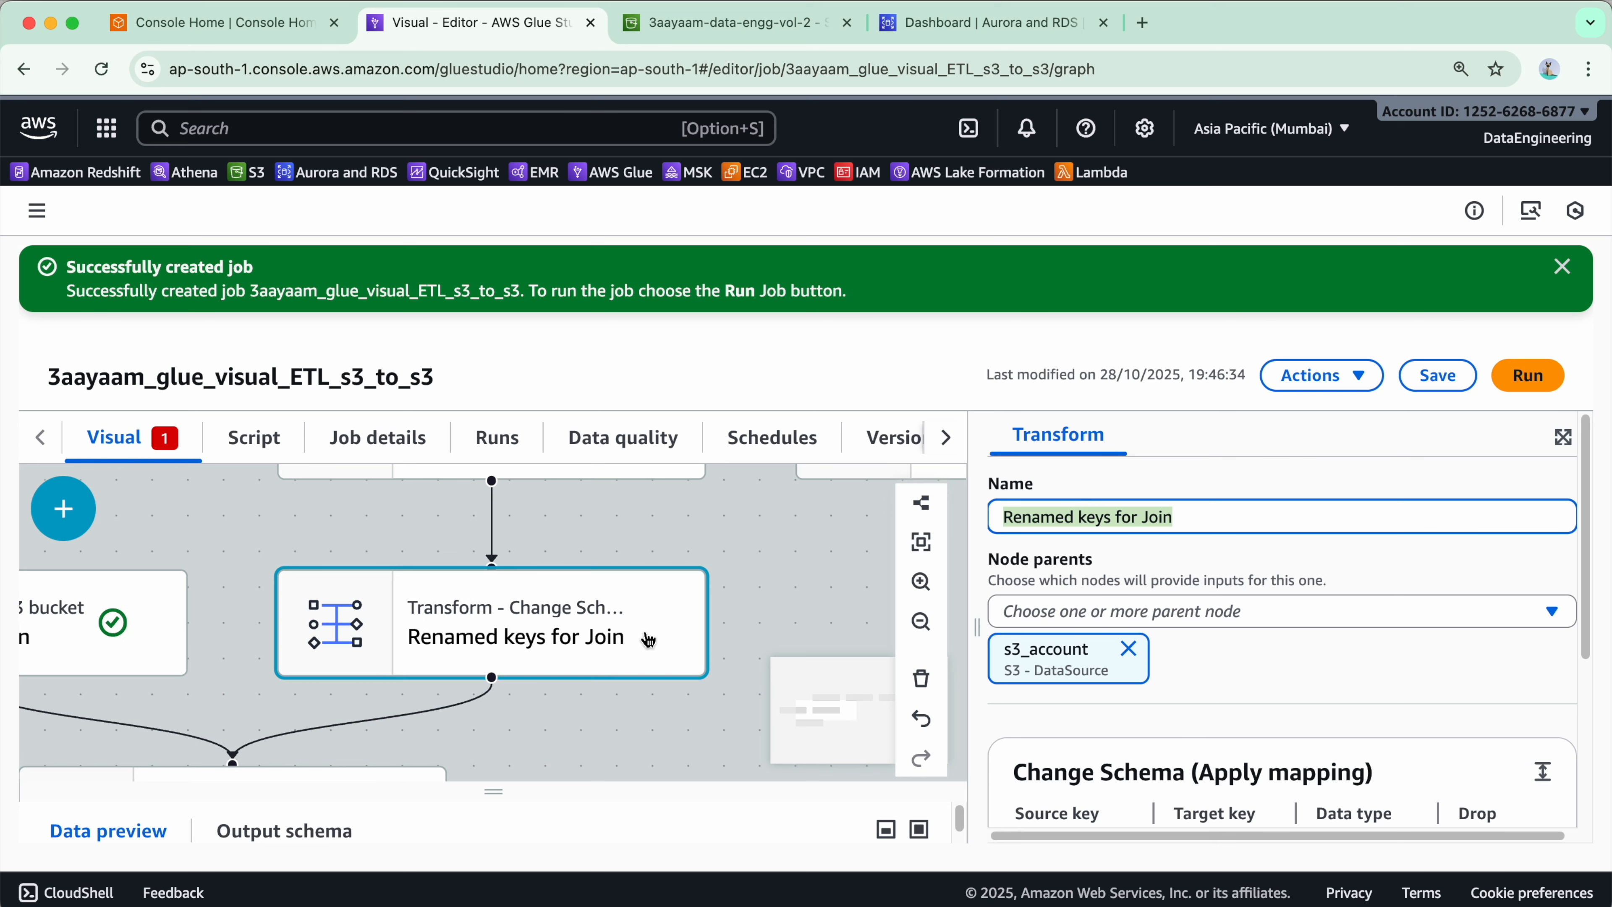
text(s3_account_renamed)
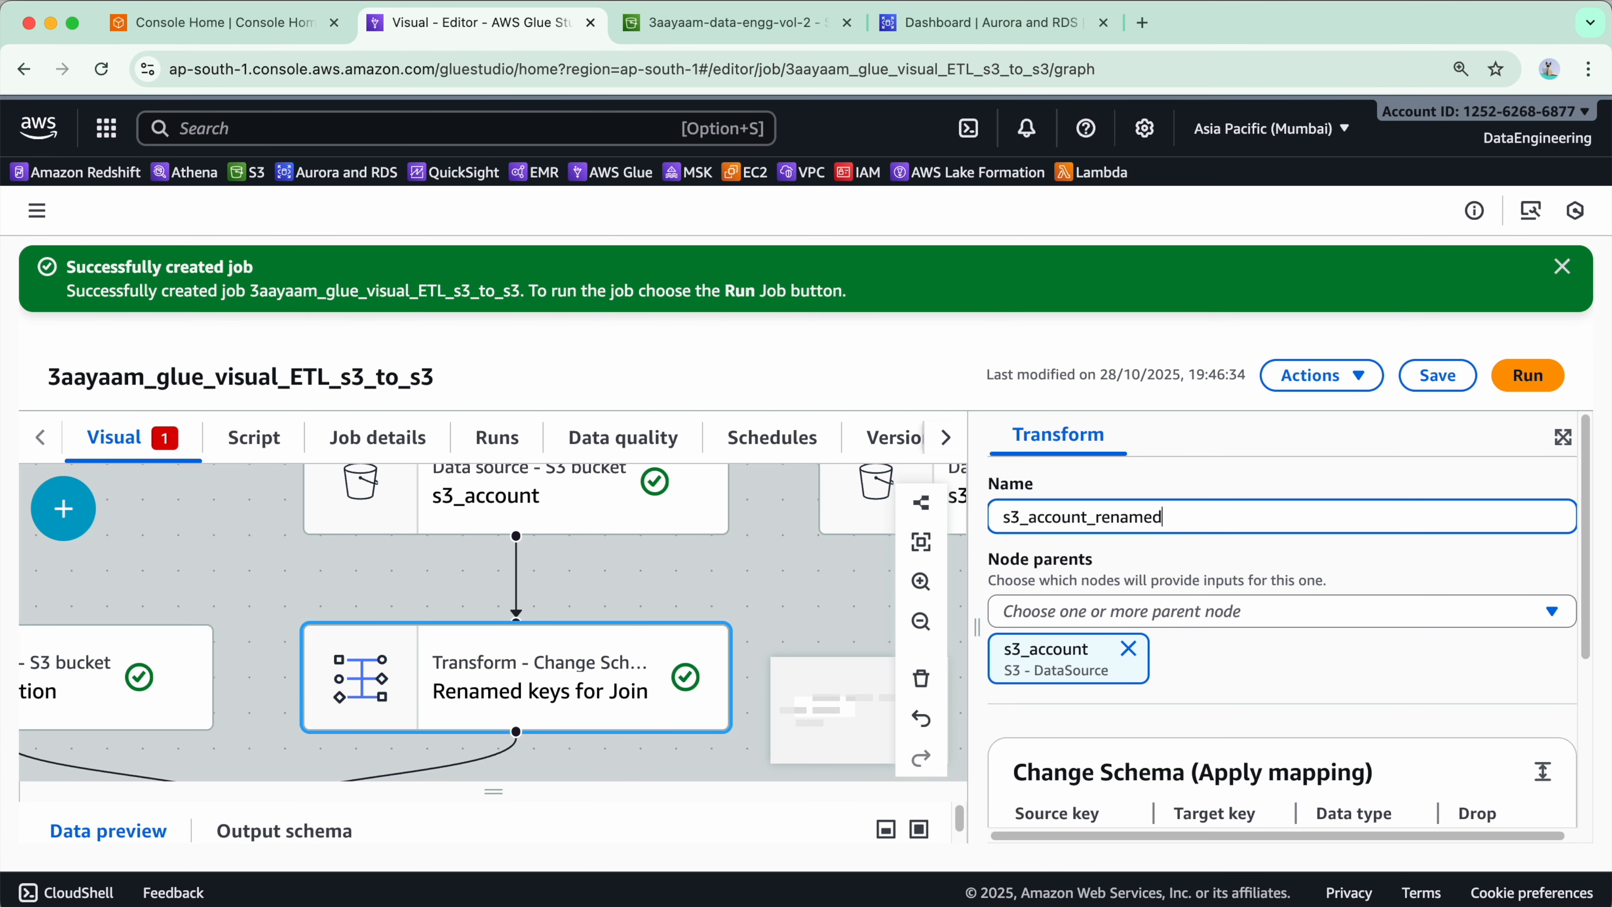
- Set the Join condition so s3_transaction's src_account_id equals s3_account_renamed's right_account_id
scroll(1323, 498, down, 5)
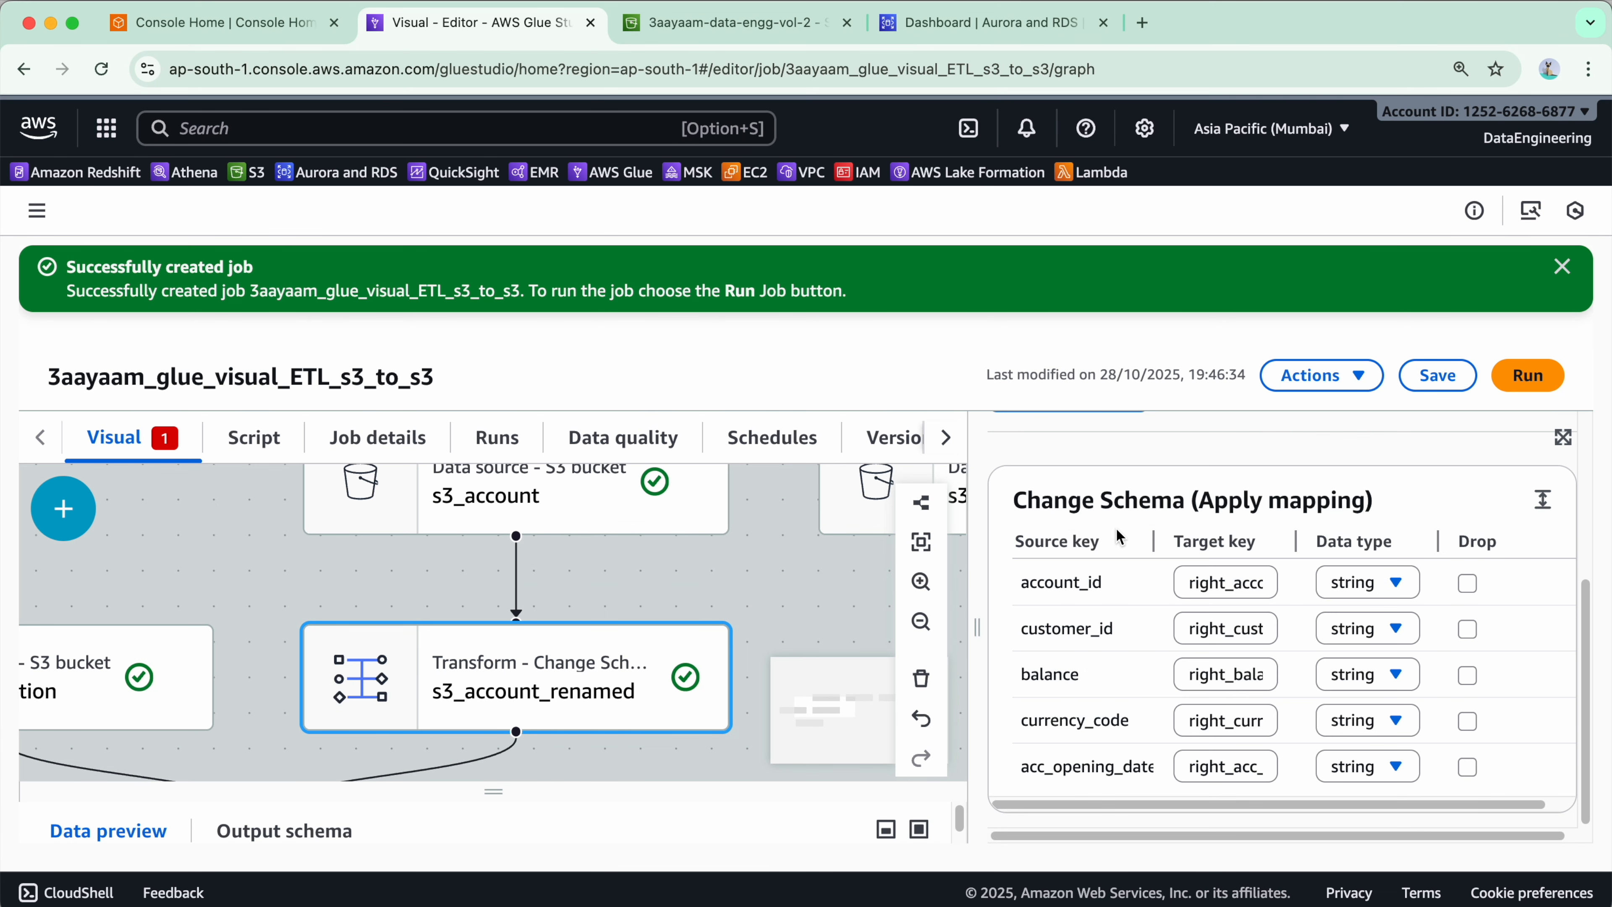
scroll(798, 564, down, 4)
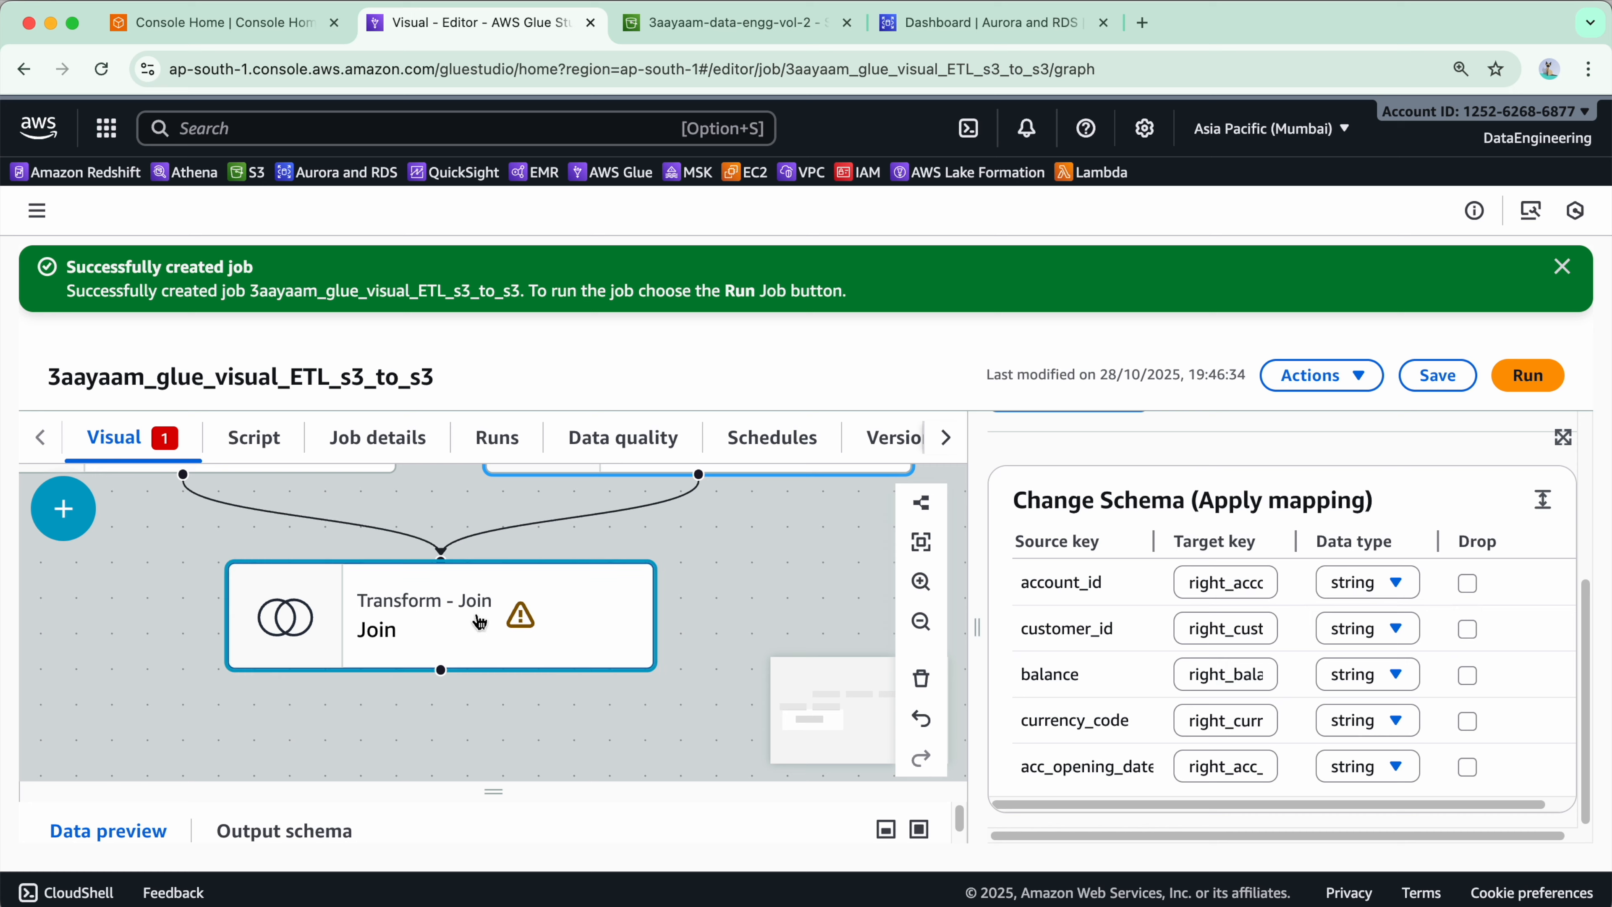
click(438, 641)
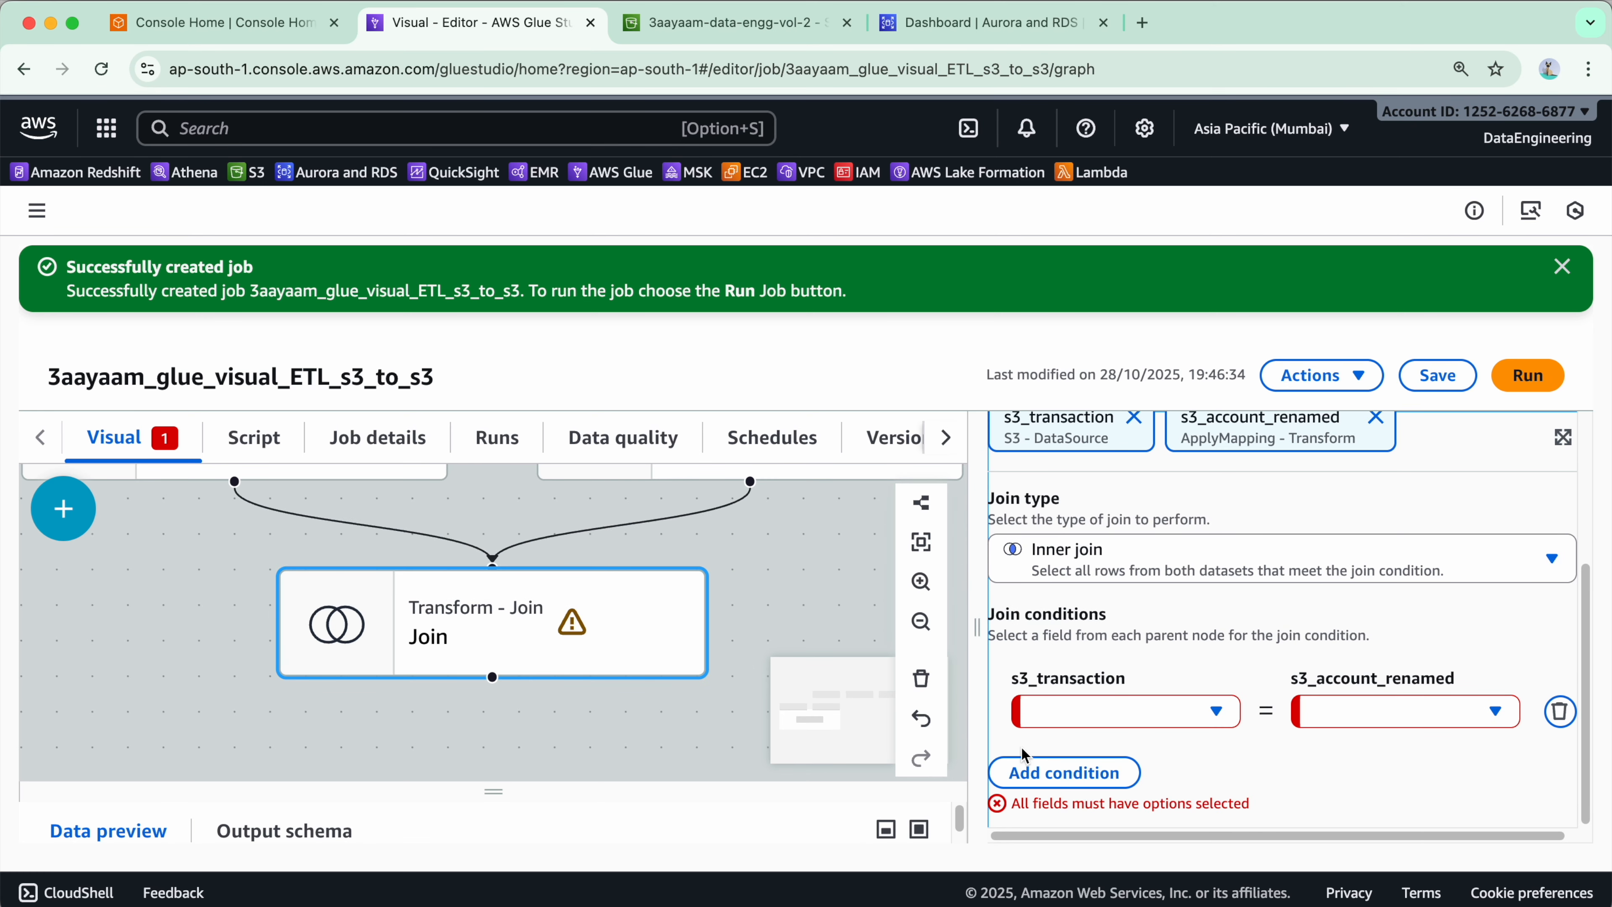
drag(976, 628, 887, 619)
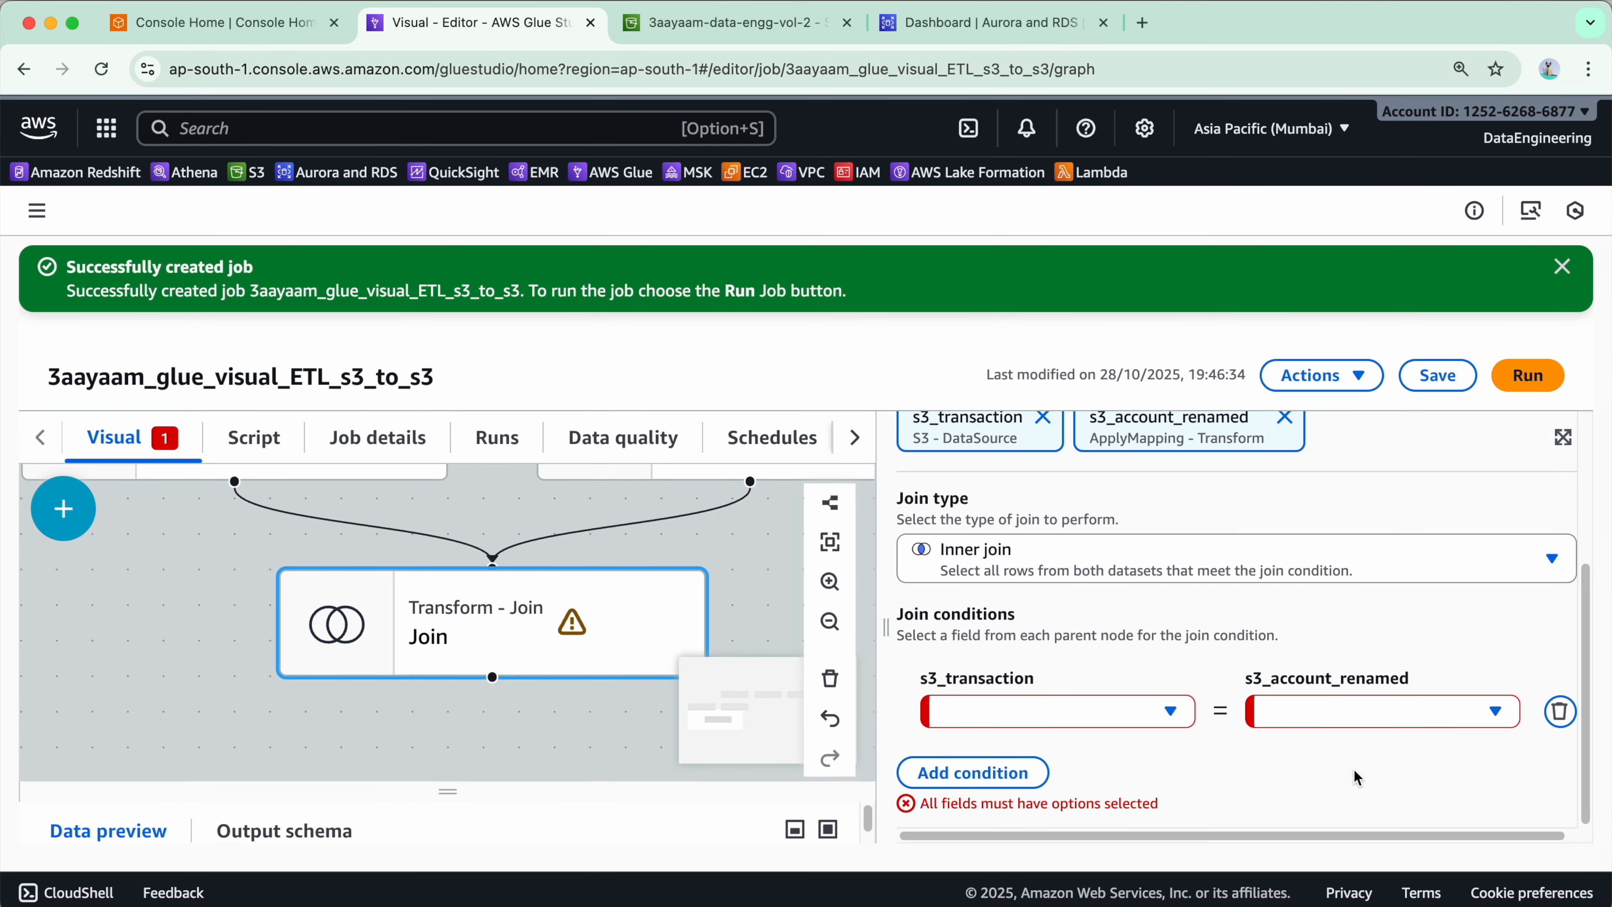
click(1145, 717)
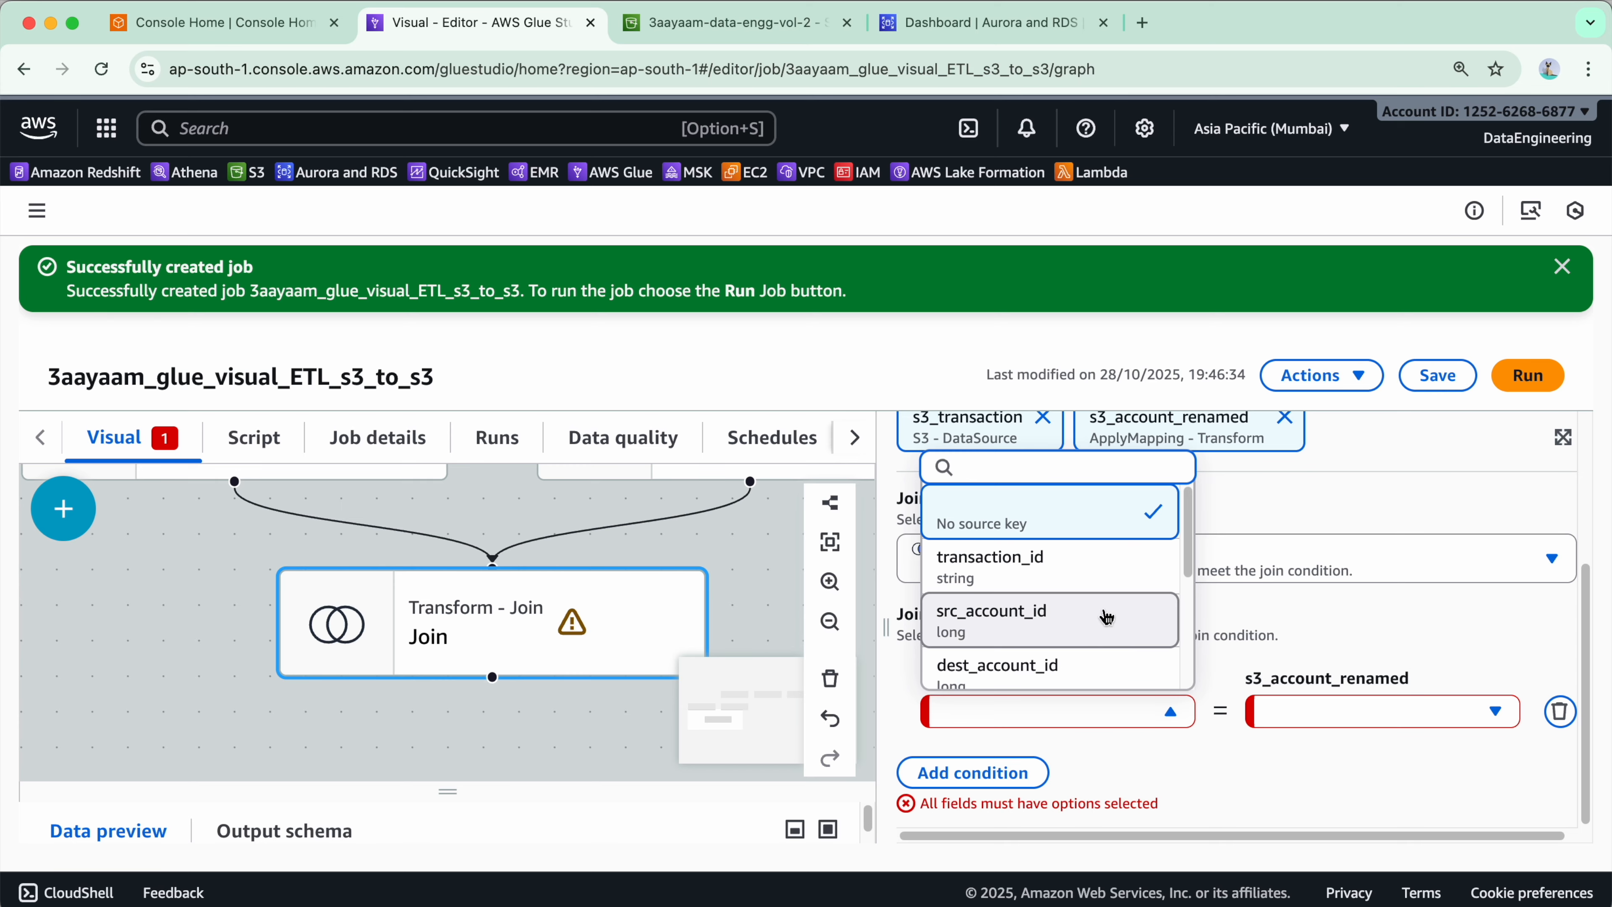
click(1347, 724)
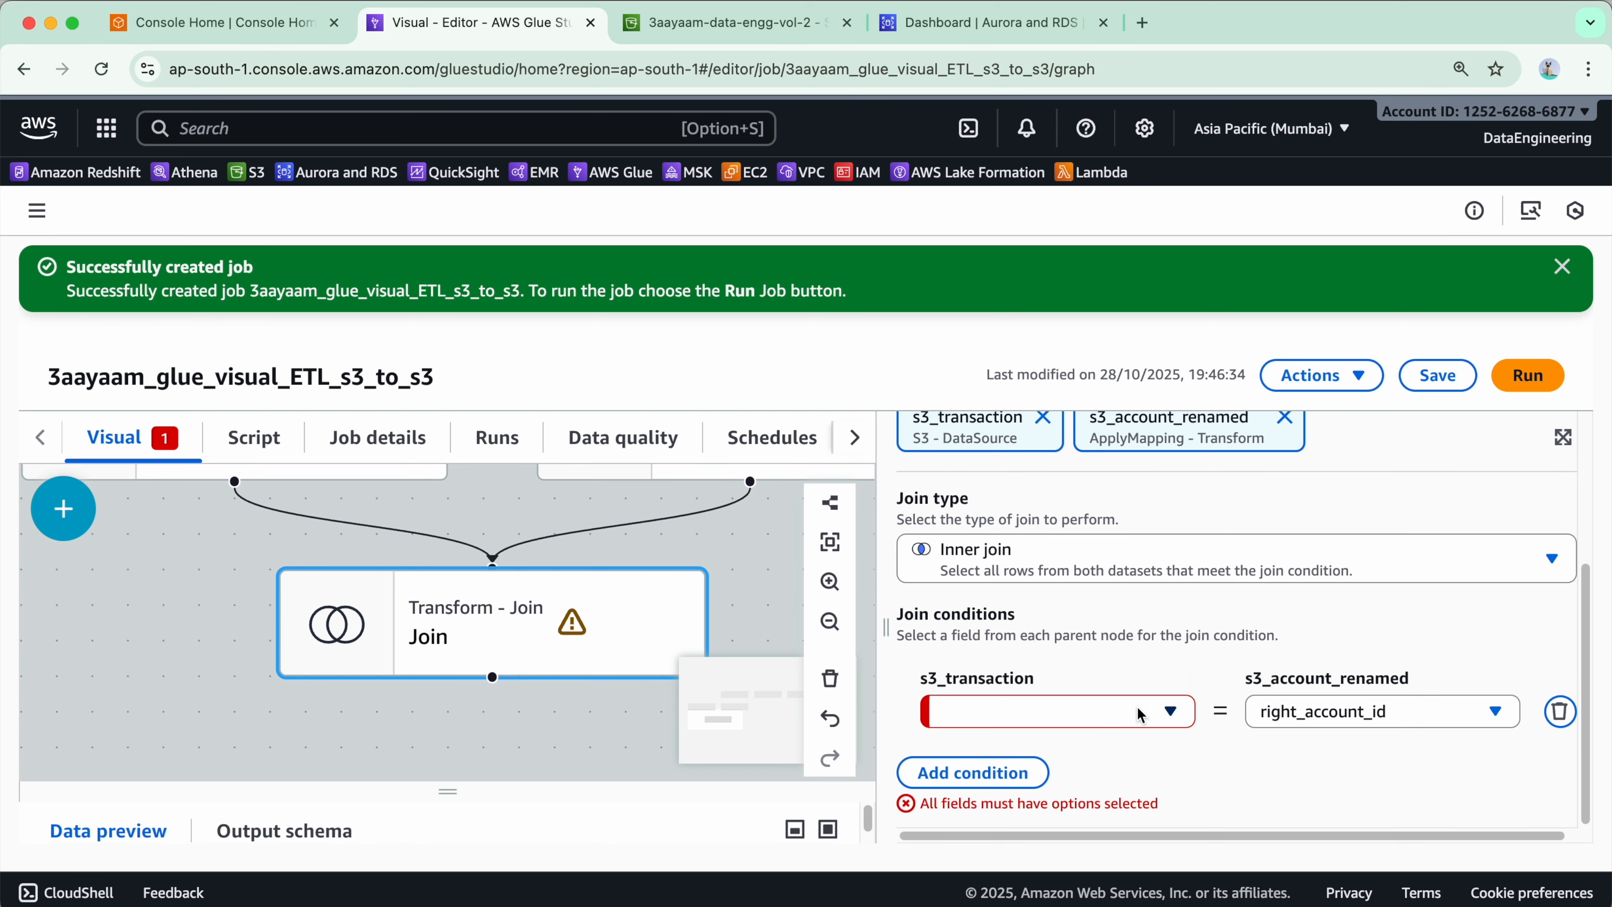
click(1140, 715)
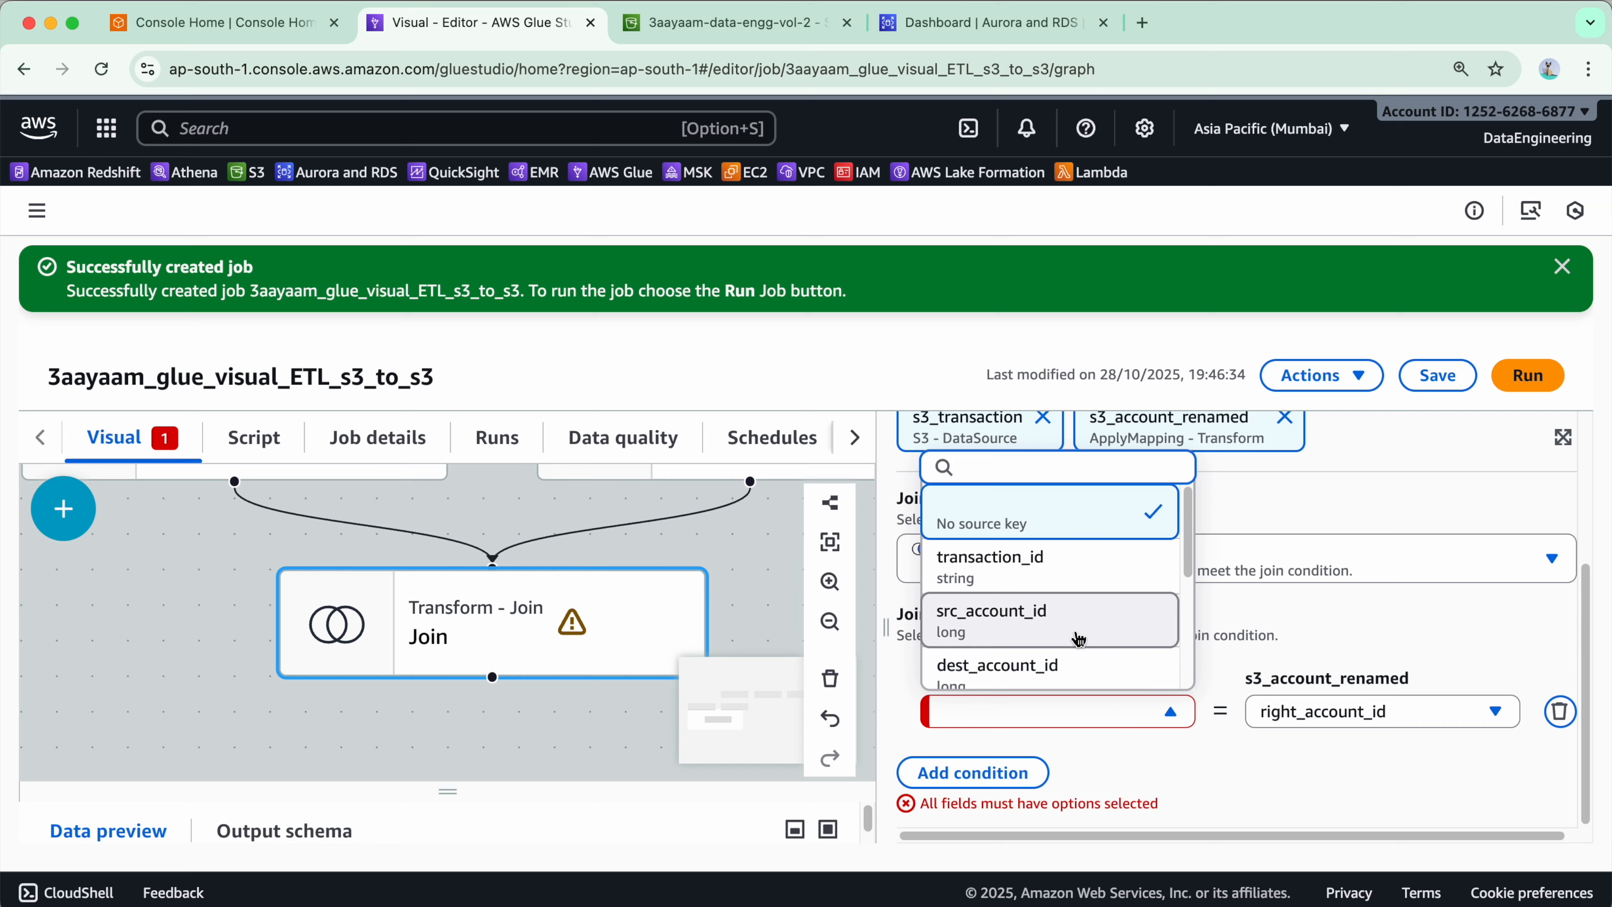
click(1084, 628)
click(971, 773)
scroll(1096, 735, down, 2)
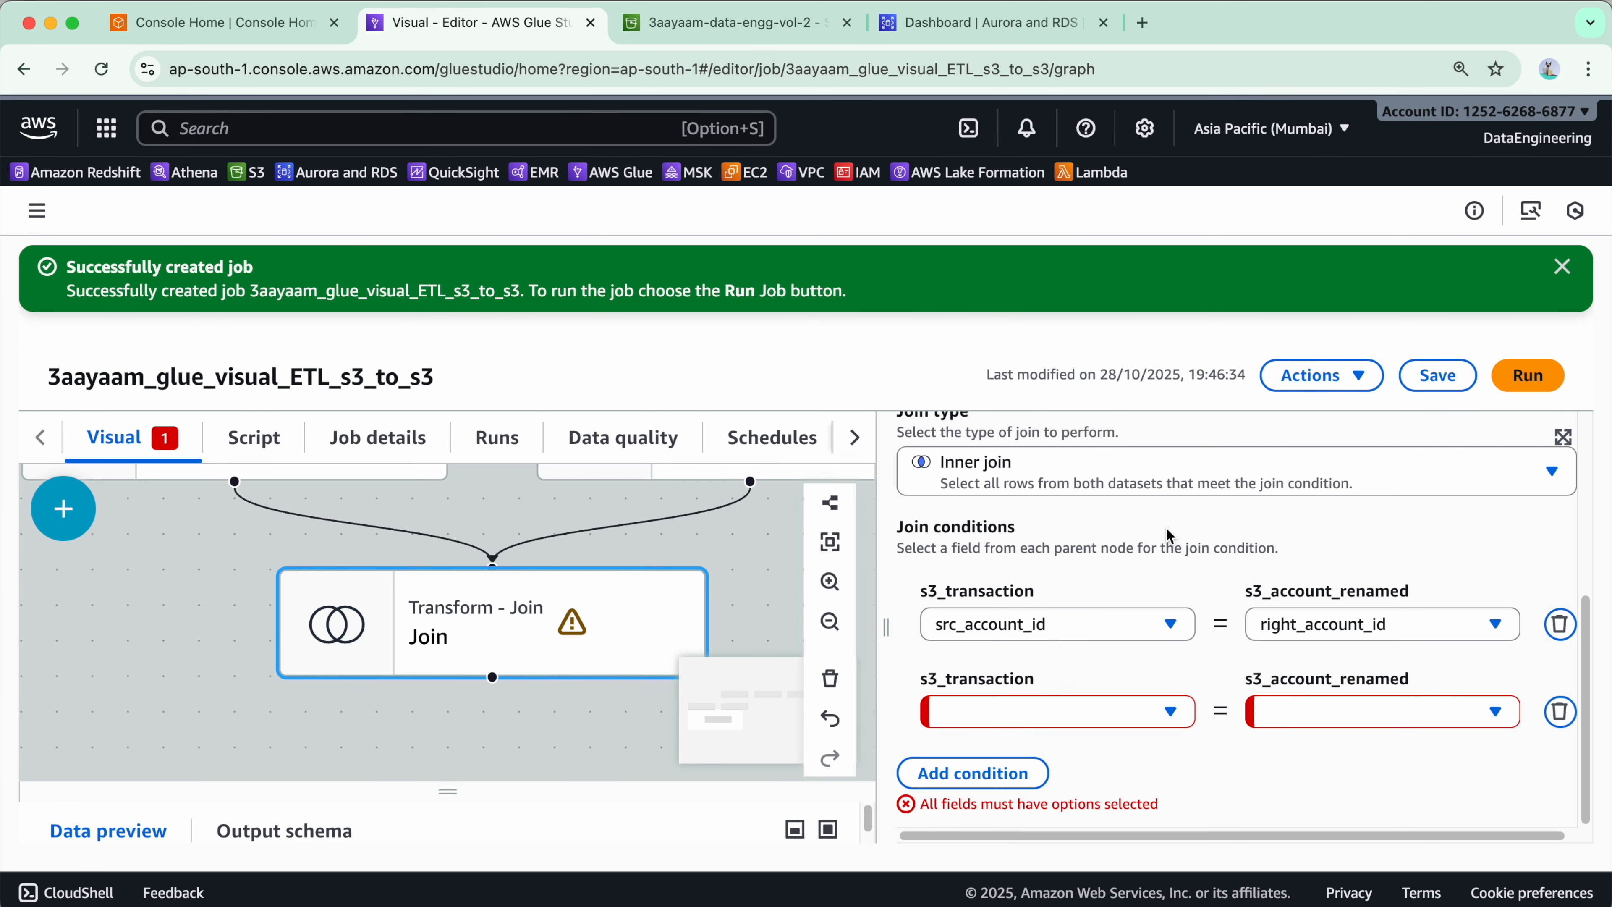
click(1095, 723)
click(1414, 721)
click(1476, 788)
click(1558, 712)
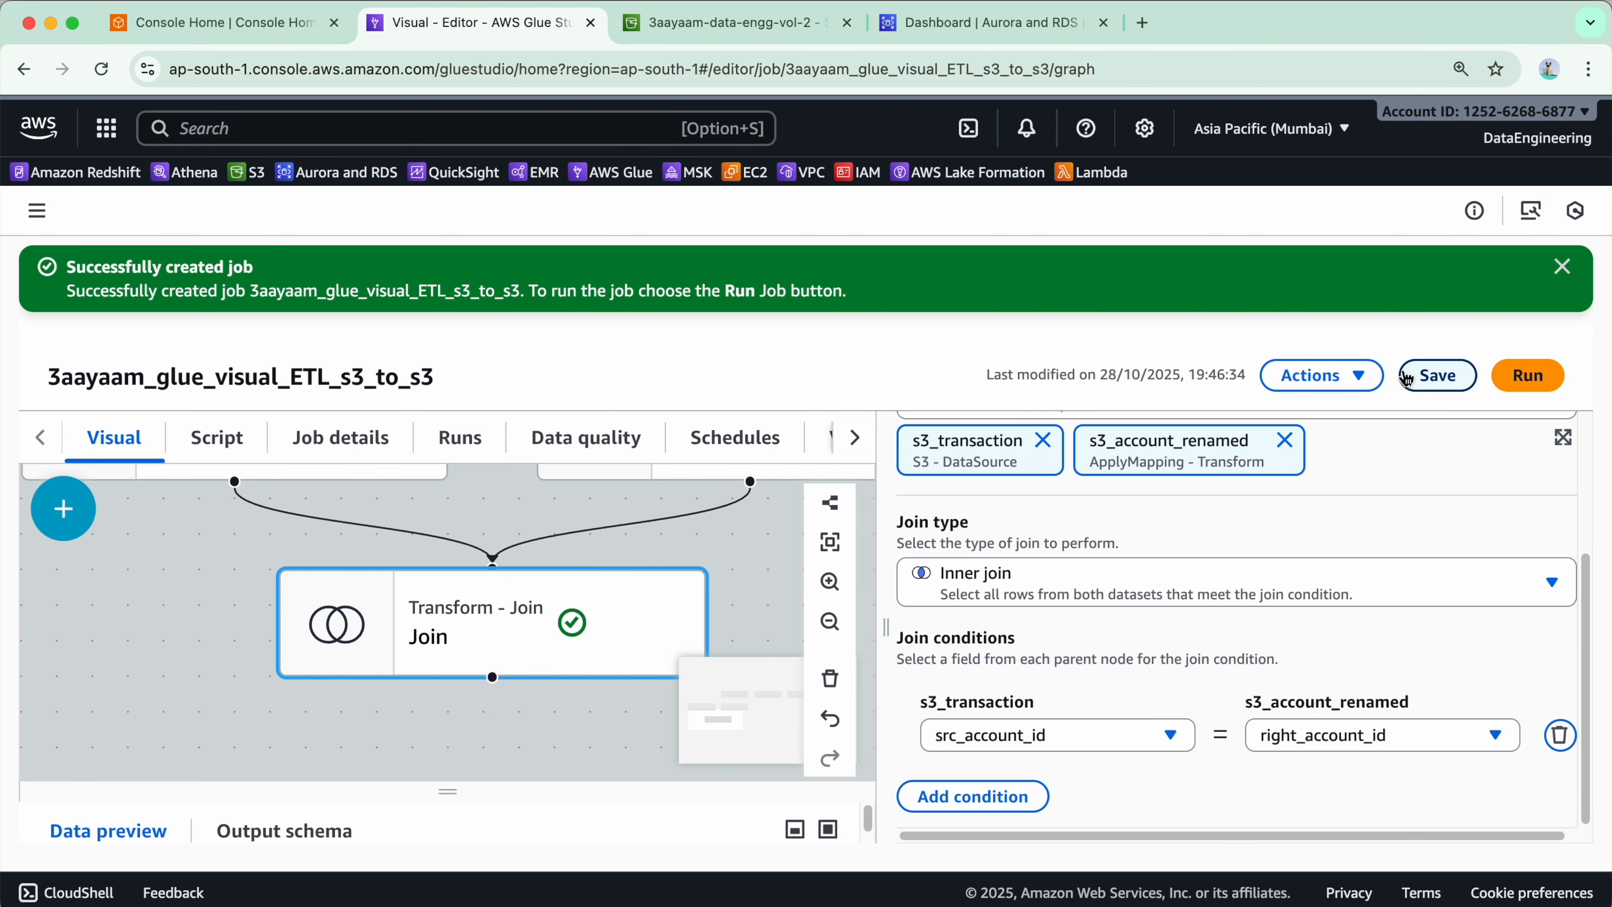
- Save the job with the Join node named transaction_account_joined and dismiss the success banner
click(1429, 375)
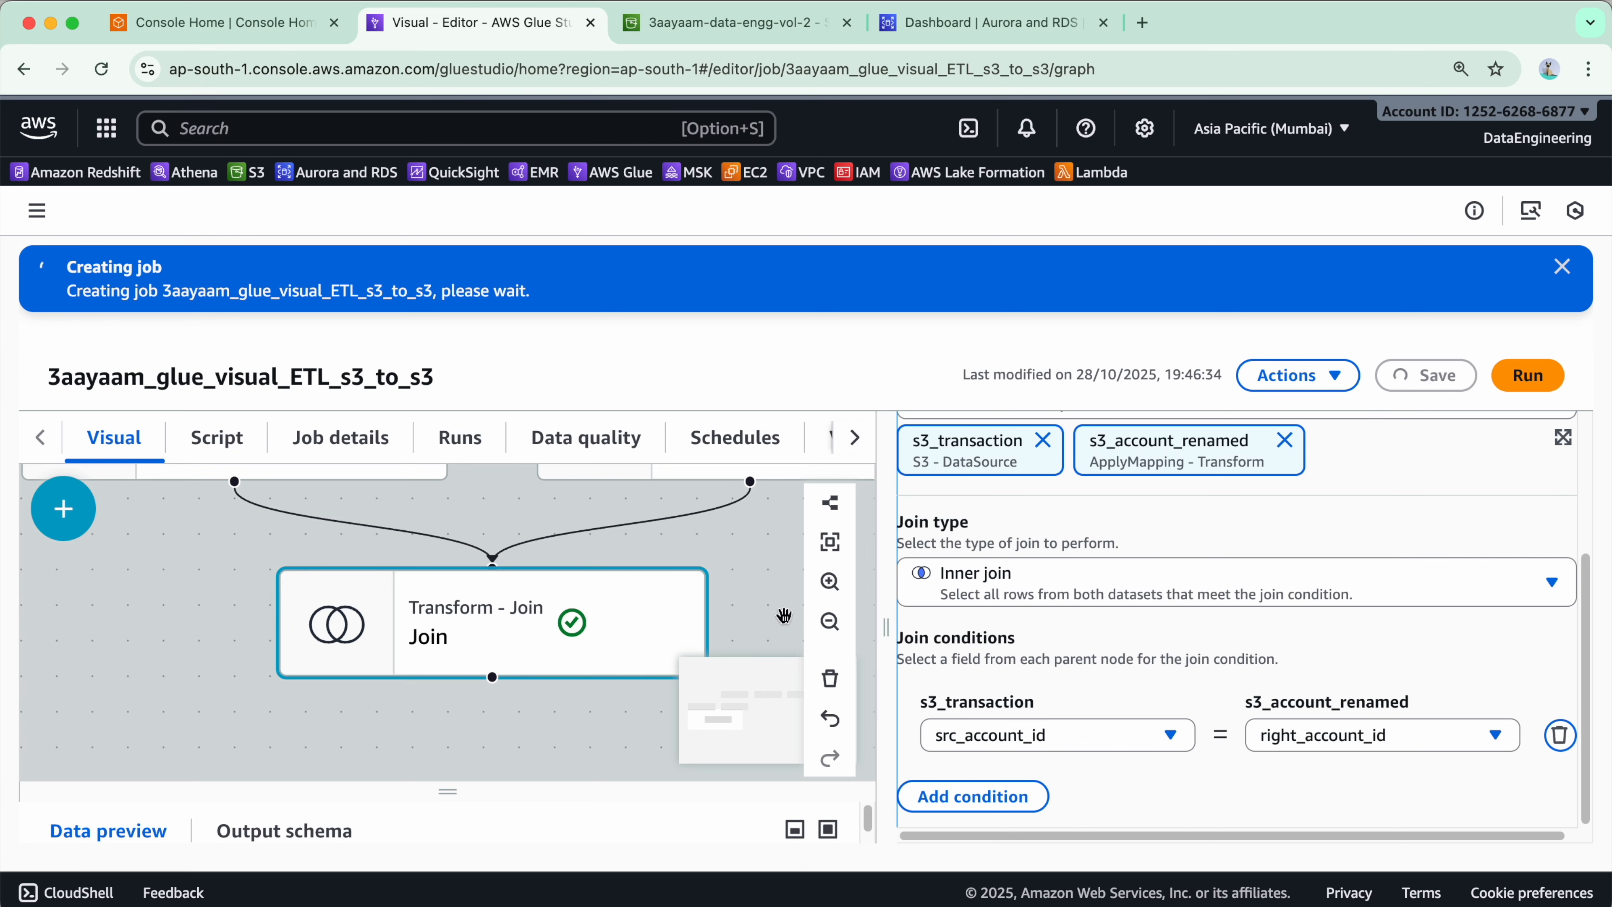
scroll(1005, 684, up, 4)
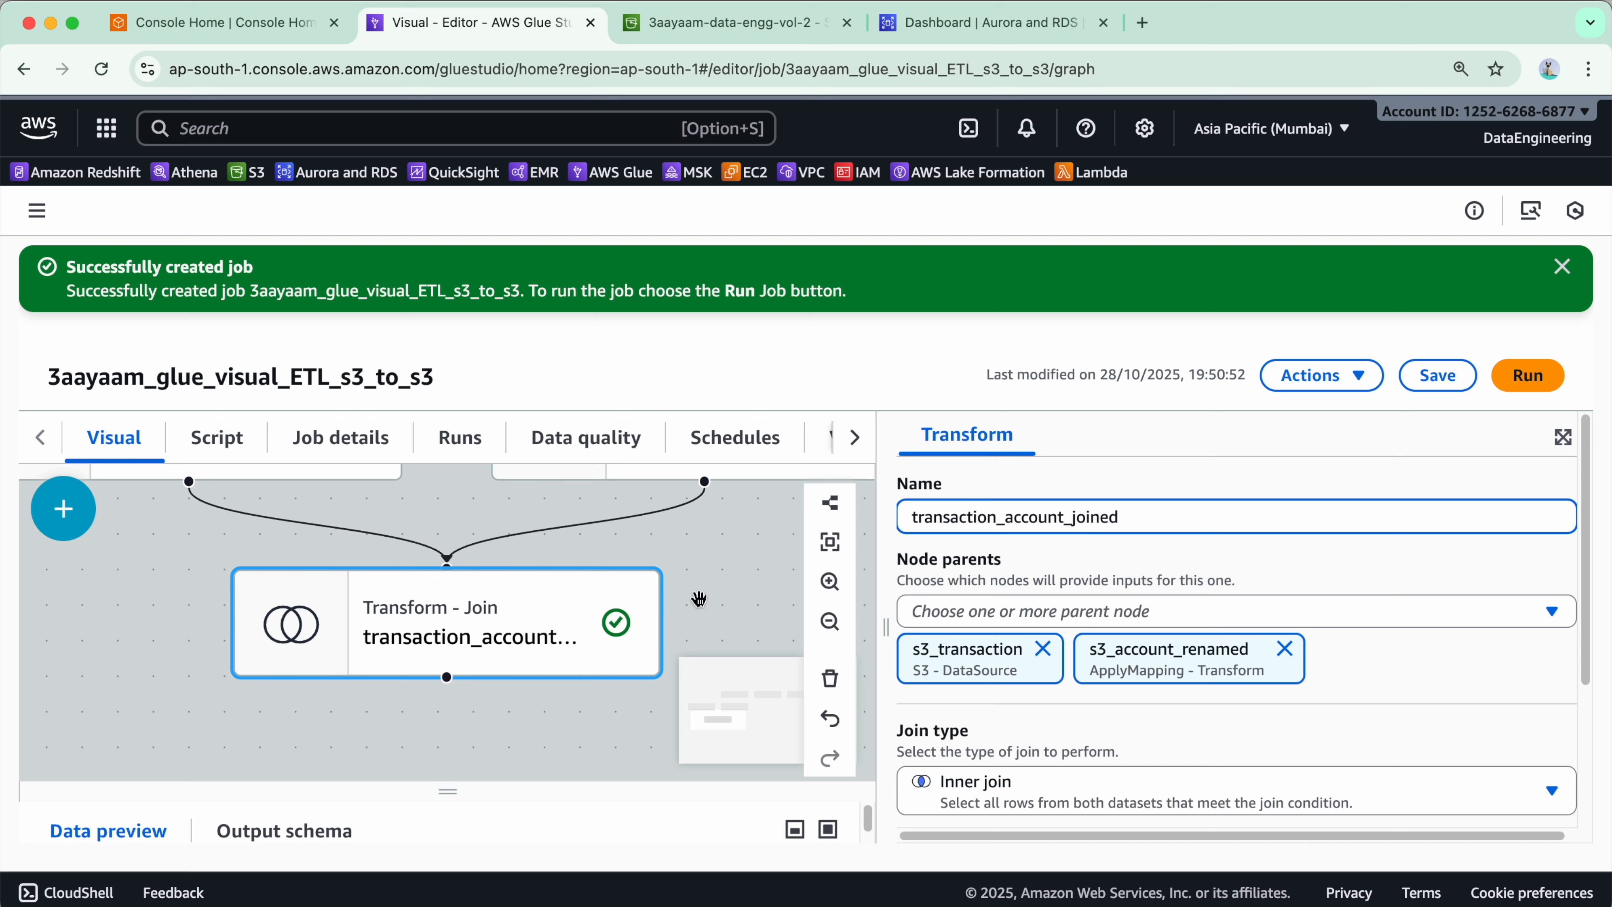
click(1413, 385)
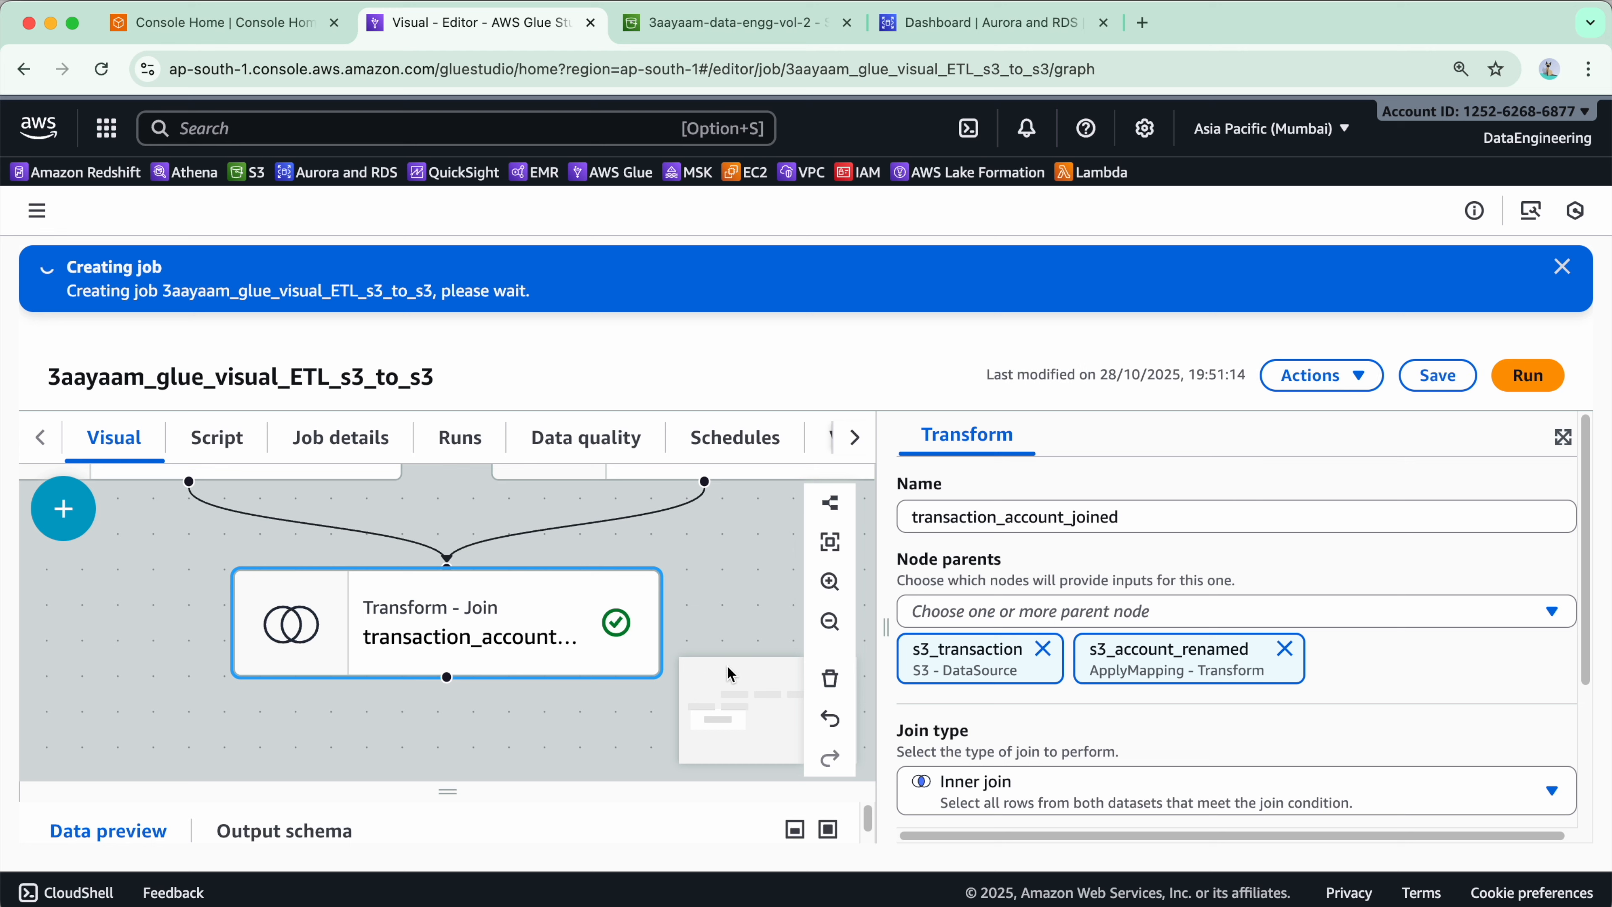
click(1564, 269)
- Pan and zoom around the canvas to review the job's node layout
drag(577, 678, 359, 743)
drag(703, 613, 437, 649)
drag(435, 733, 893, 456)
drag(751, 536, 550, 602)
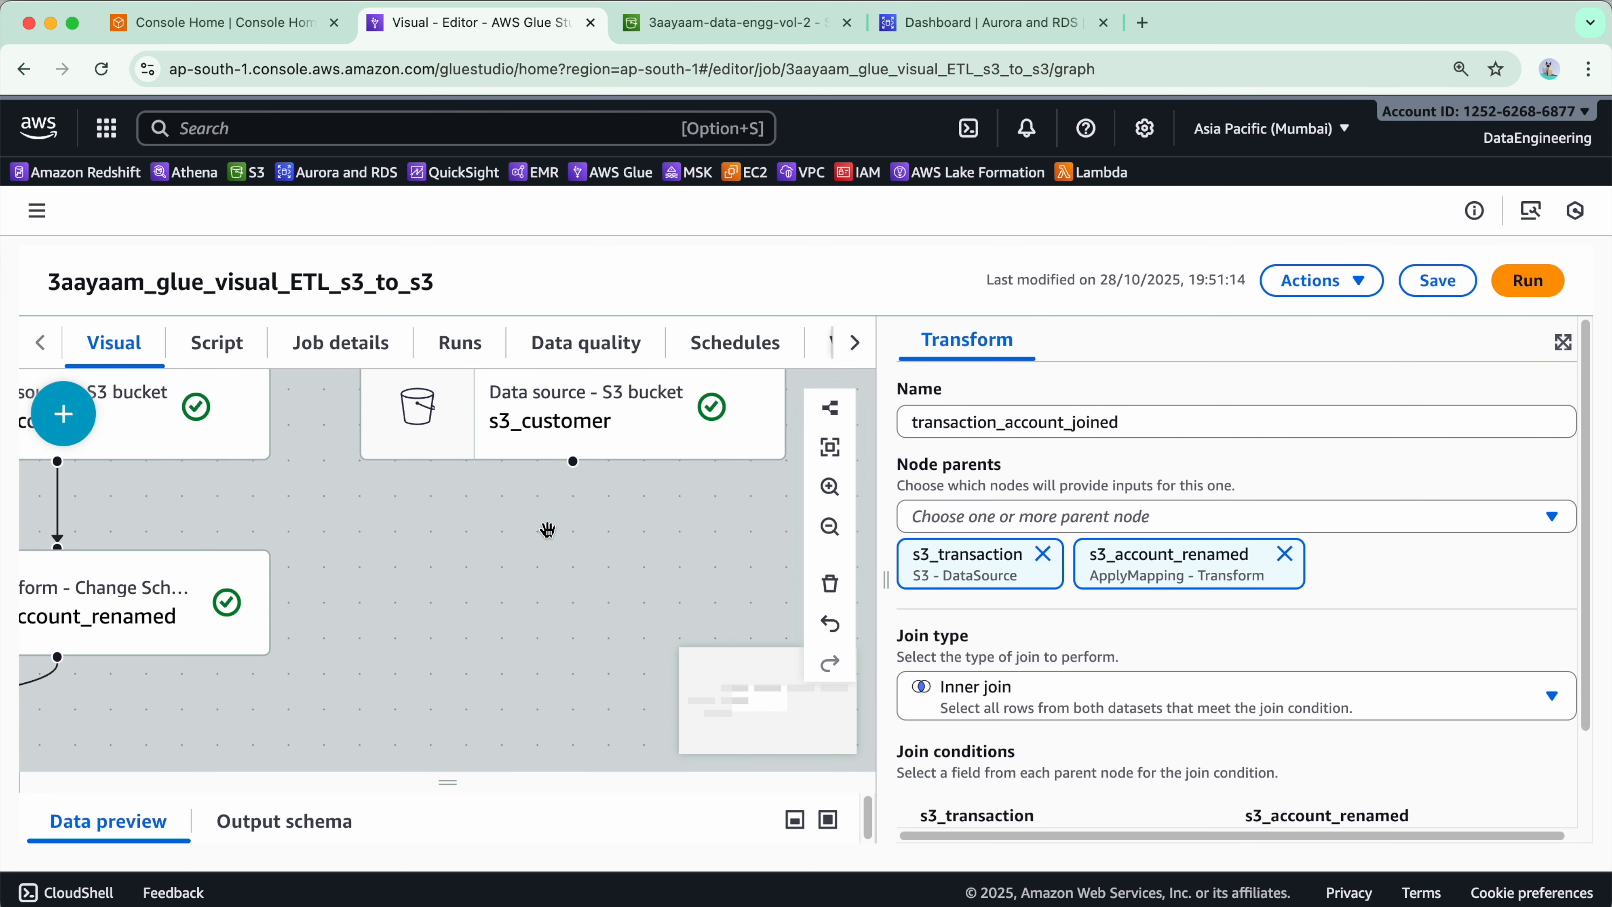
drag(464, 740, 486, 678)
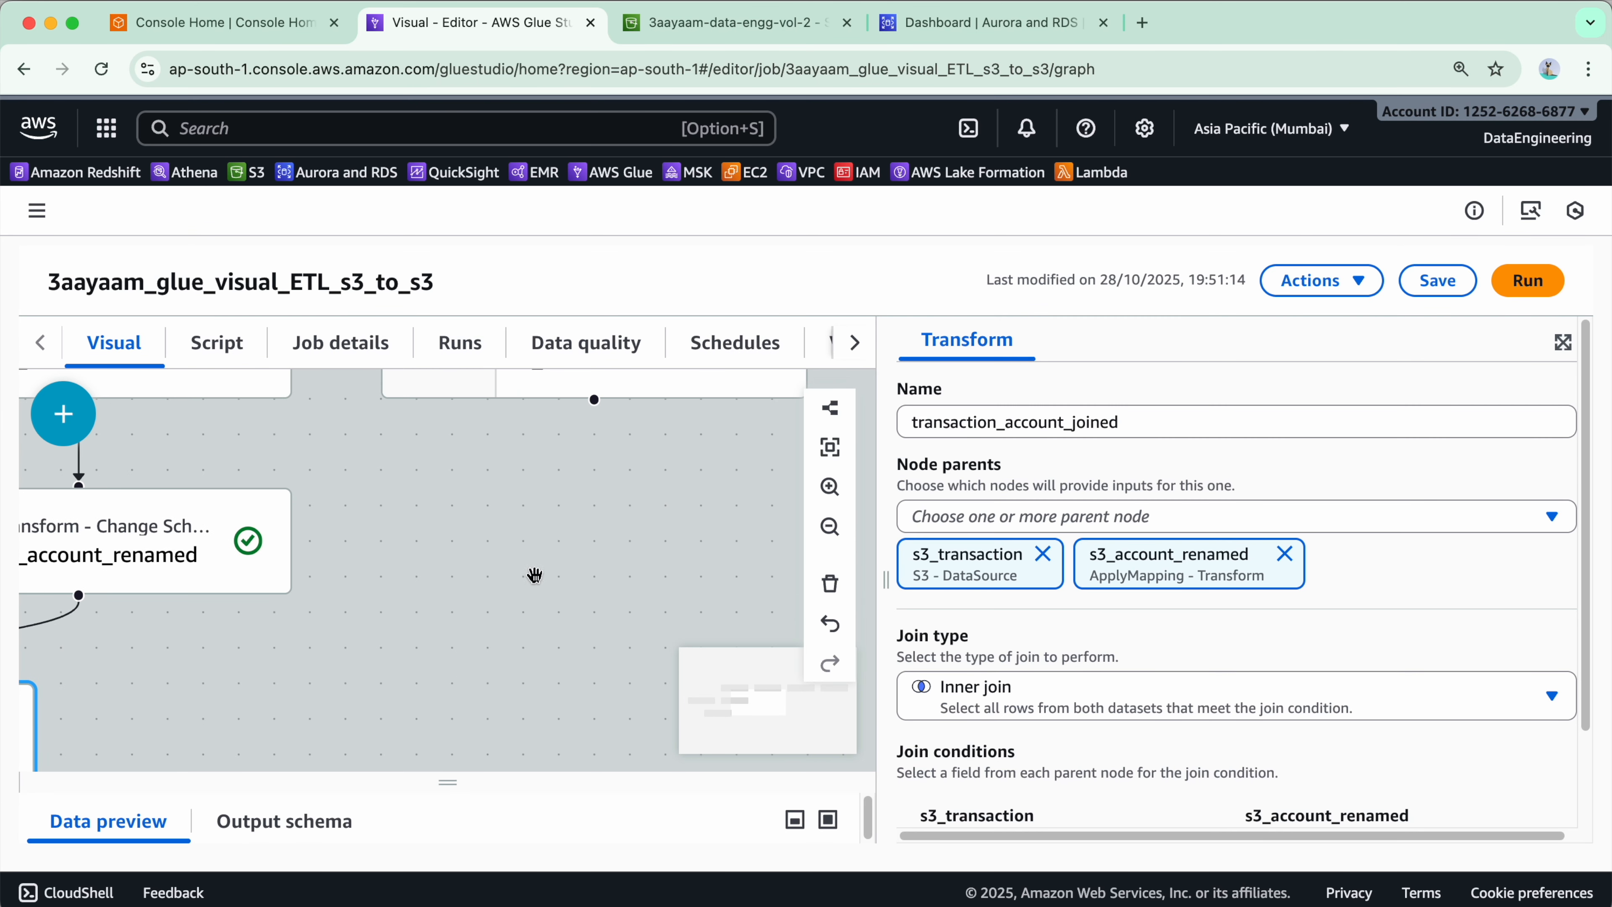
drag(507, 574, 696, 497)
scroll(1078, 641, down, 3)
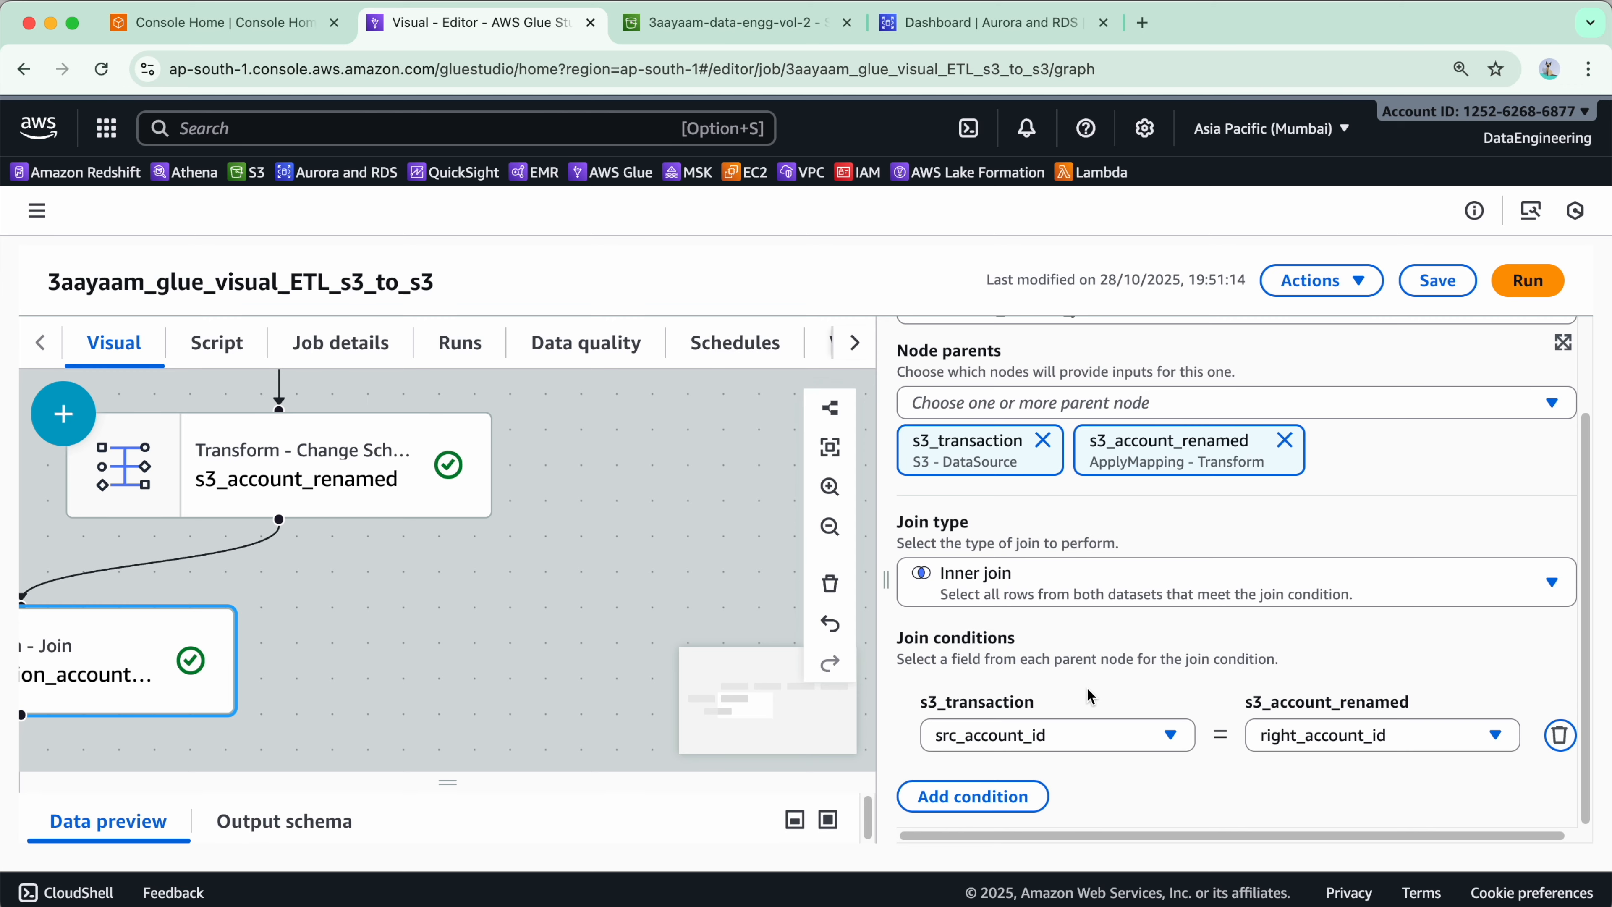
scroll(1087, 674, up, 3)
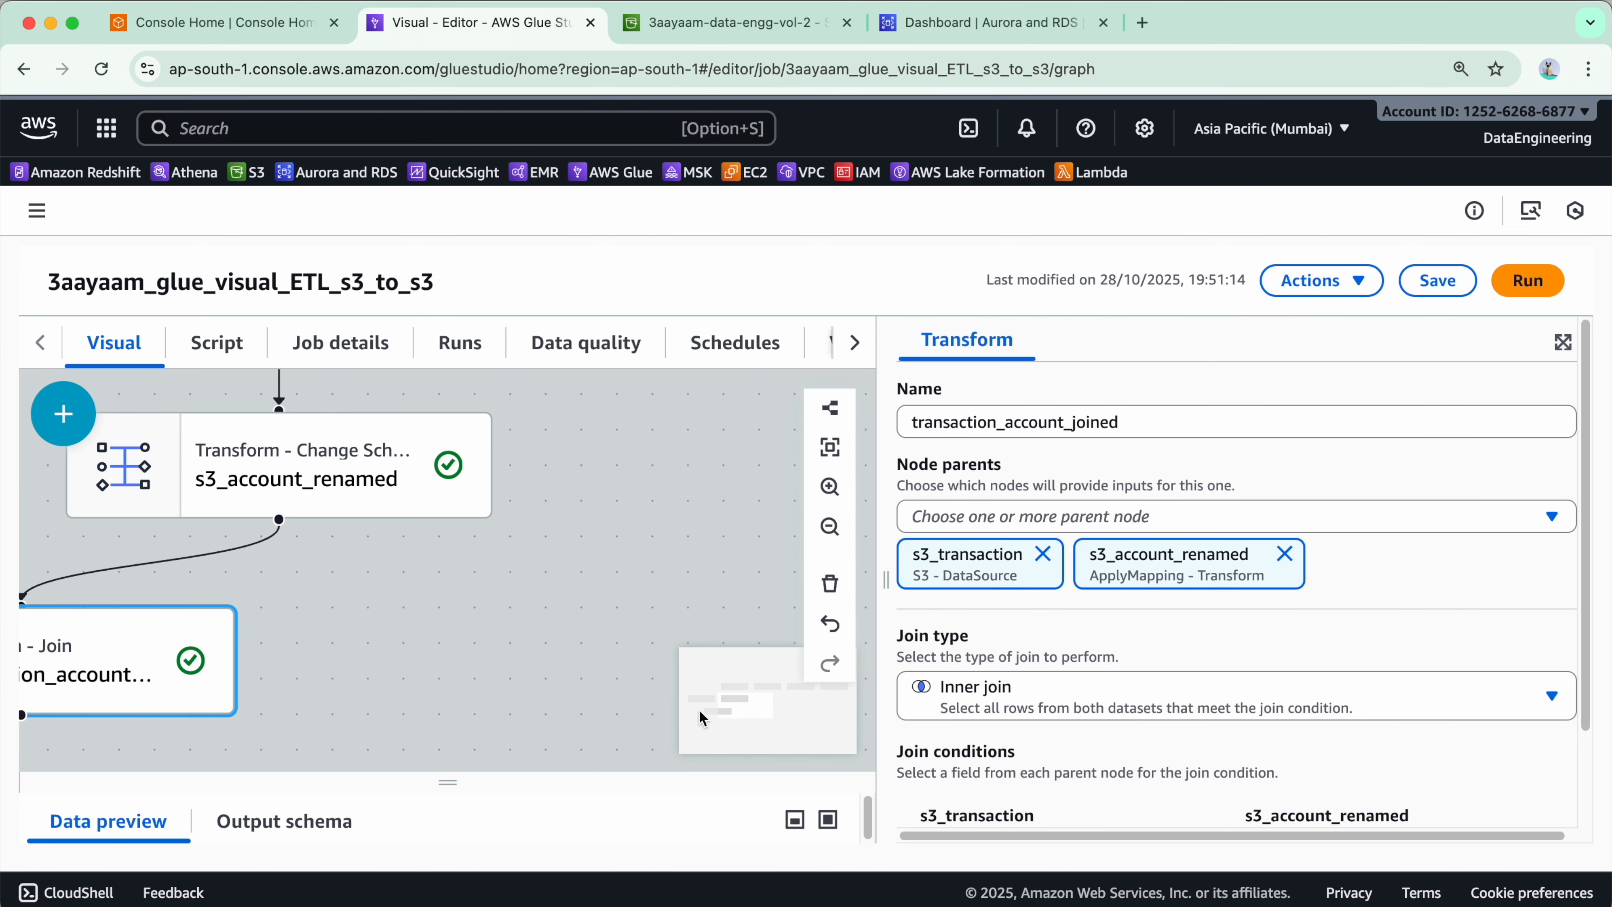
scroll(719, 601, down, 5)
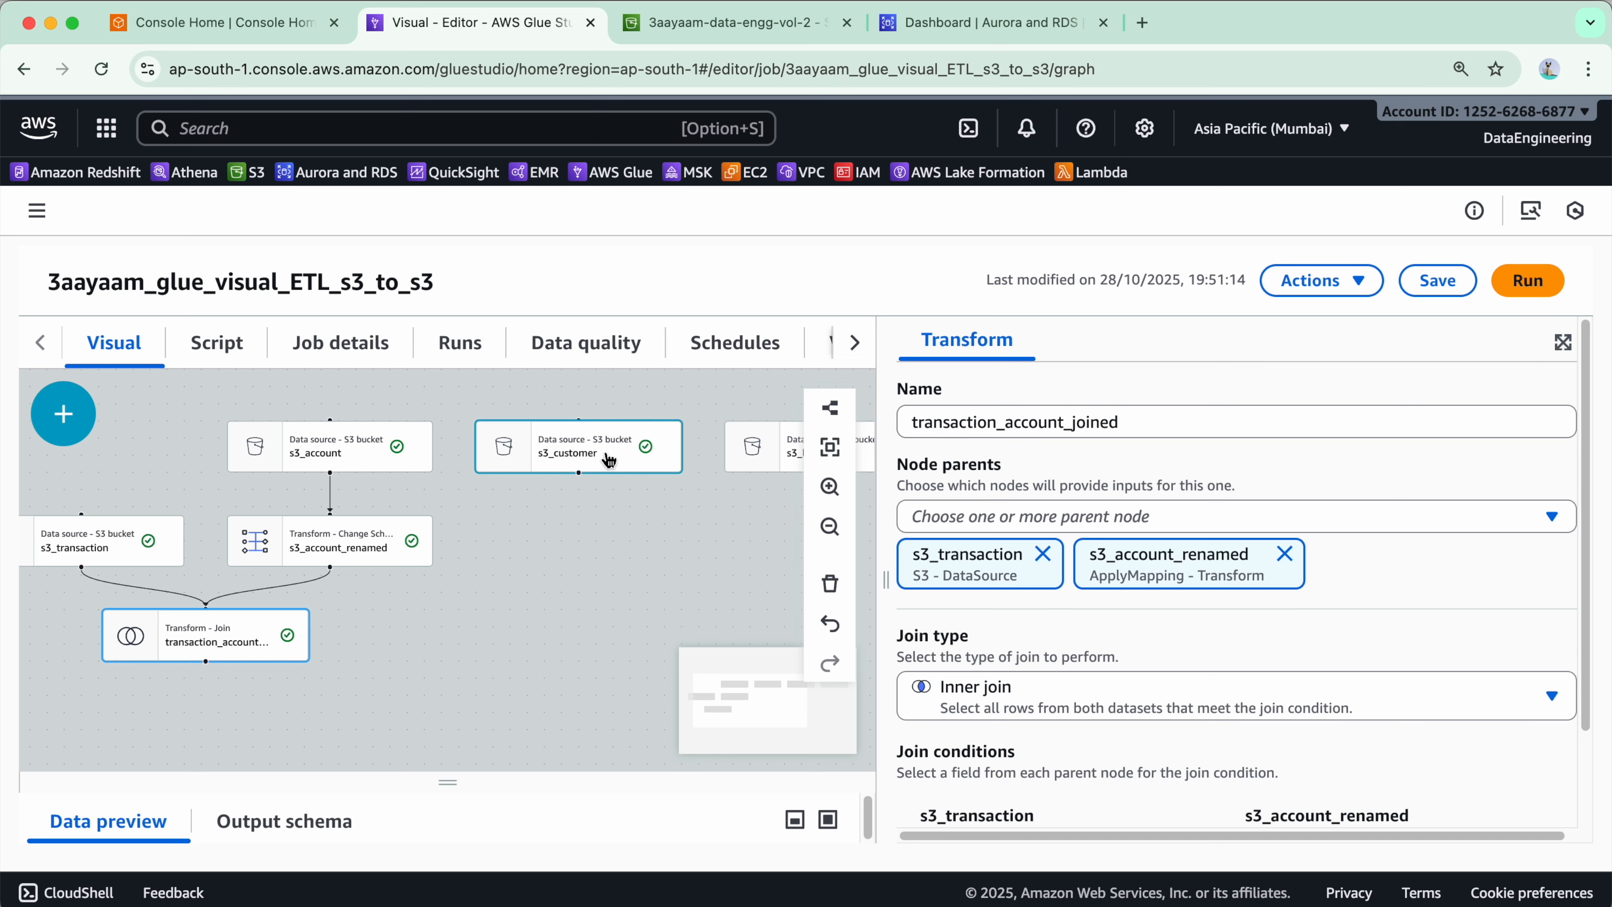
- Add a new Join transform below transaction_account_joined and name it txn_acc_cx_joined
click(63, 413)
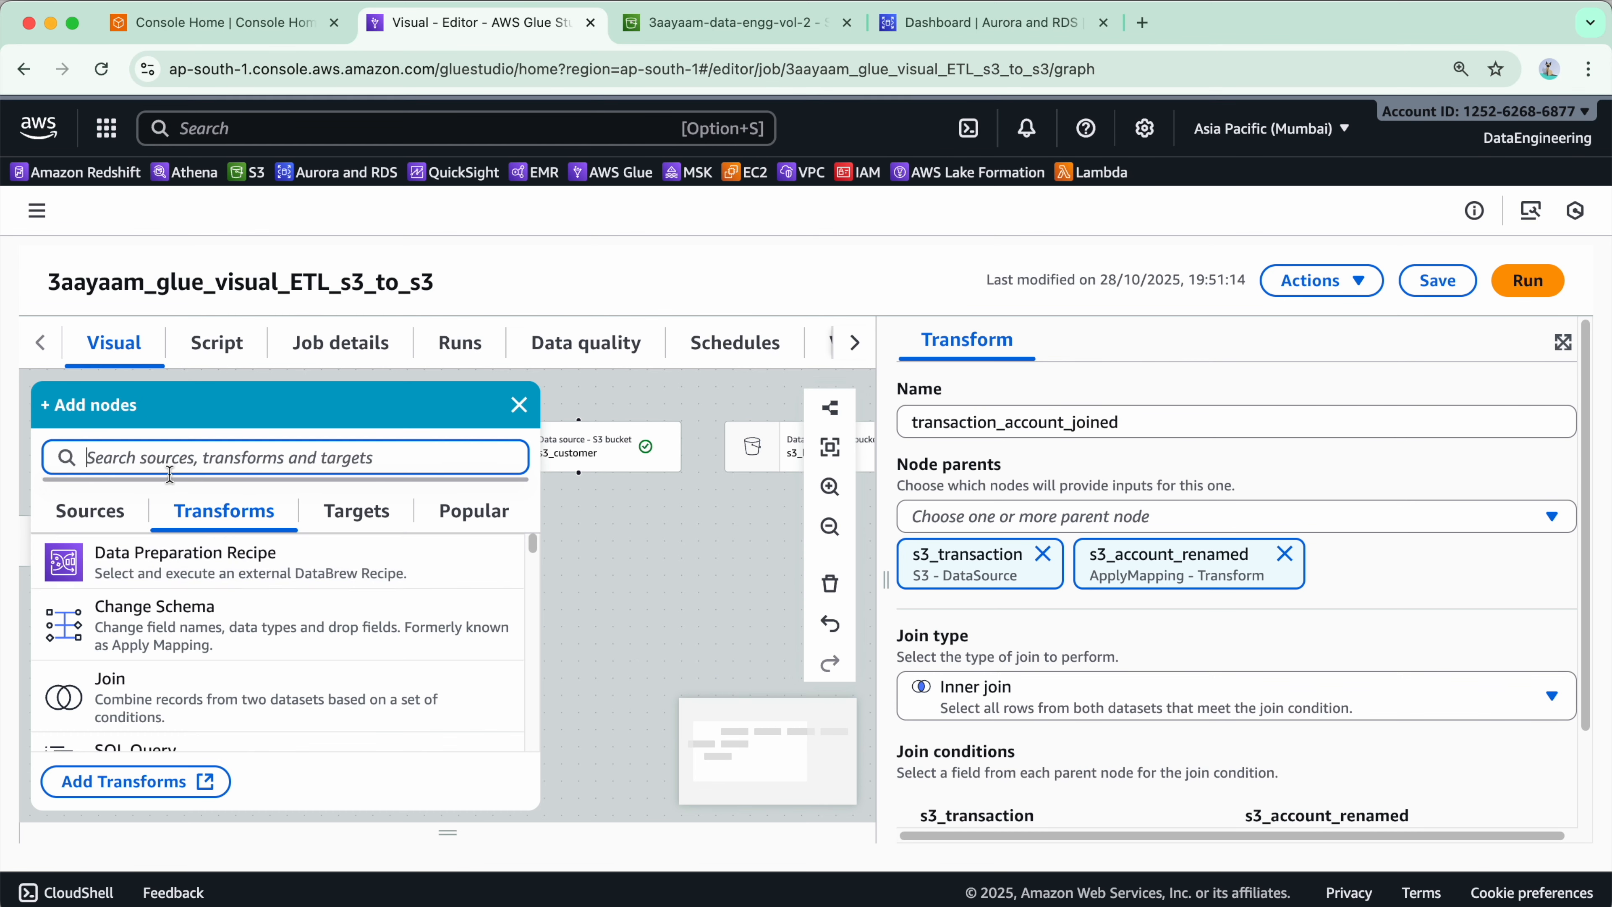
scroll(248, 689, down, 1)
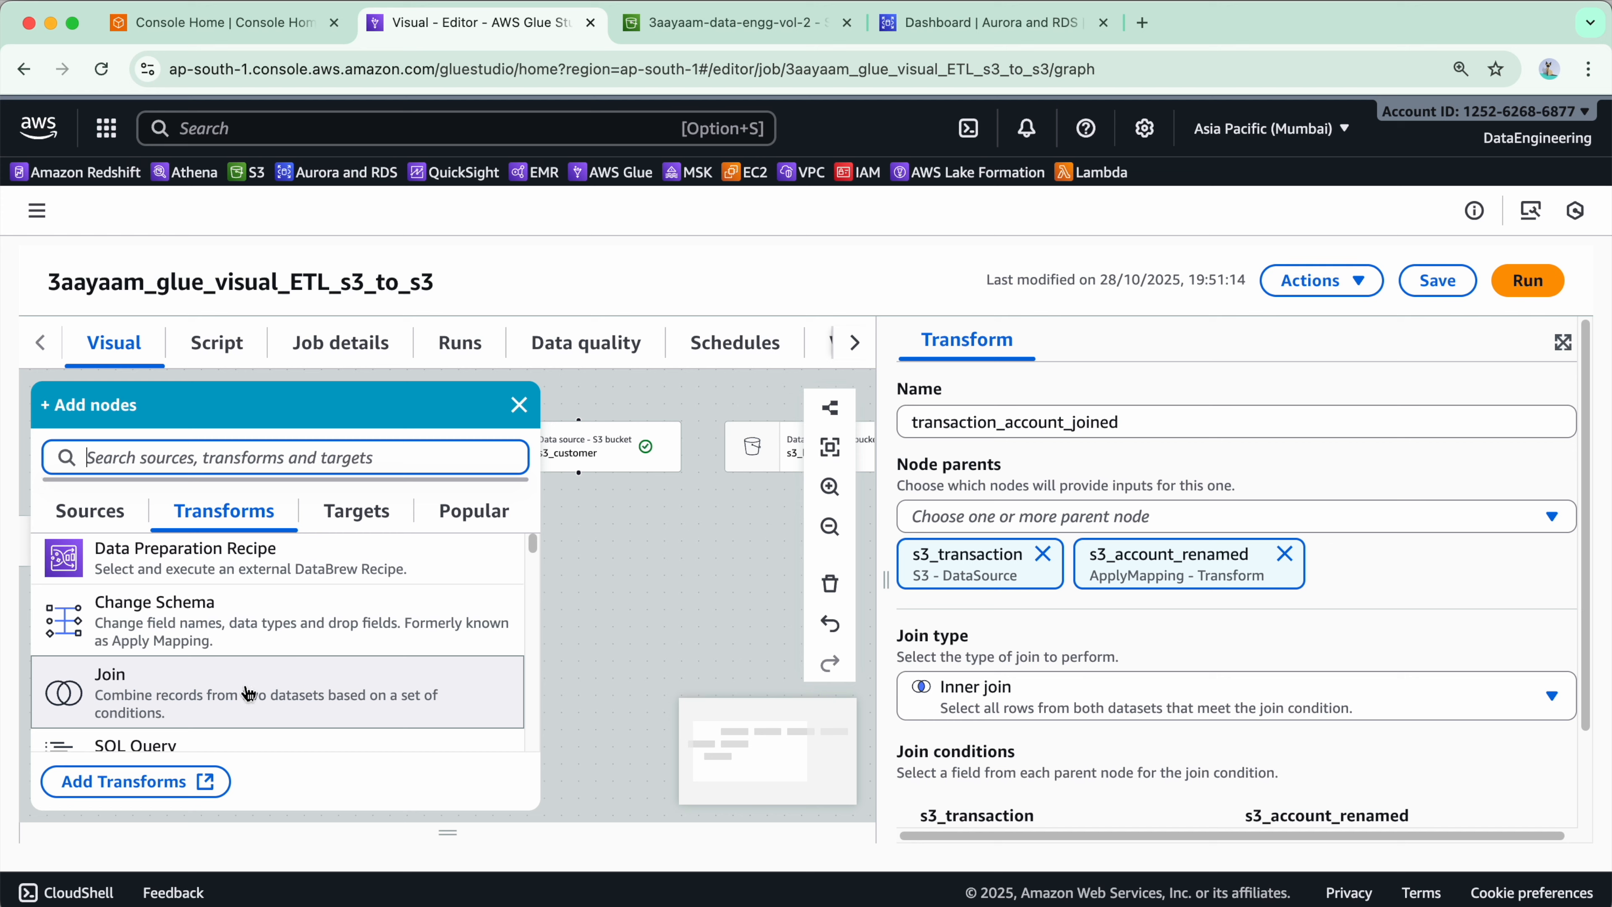
click(248, 693)
click(434, 783)
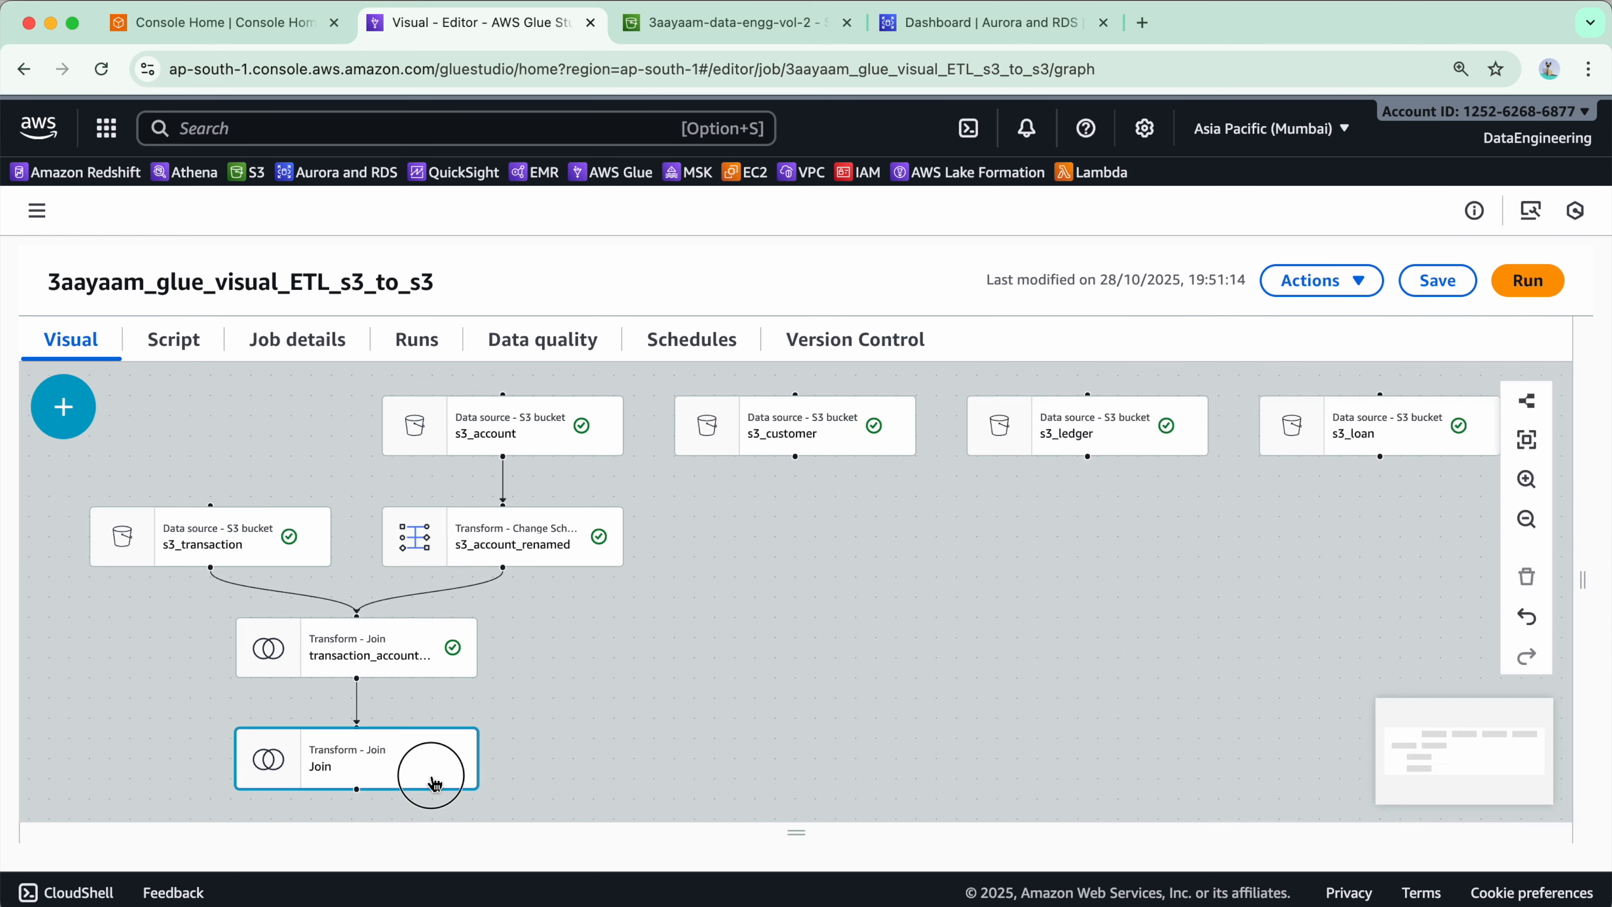
click(999, 478)
double_click(1139, 411)
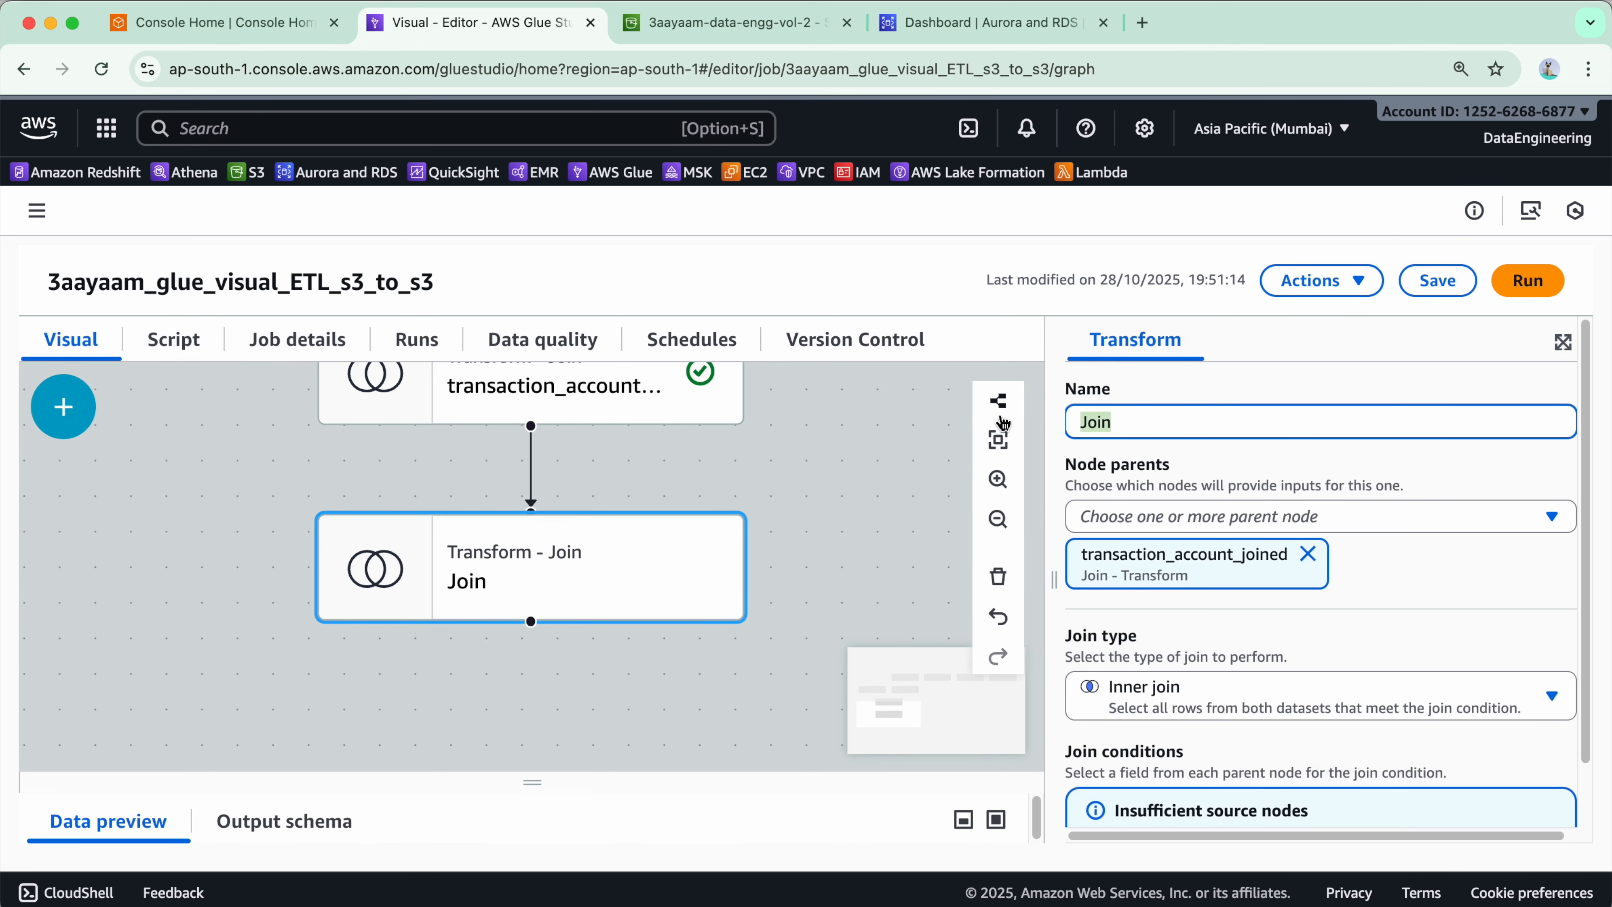
text(txn_acc_cx_j)
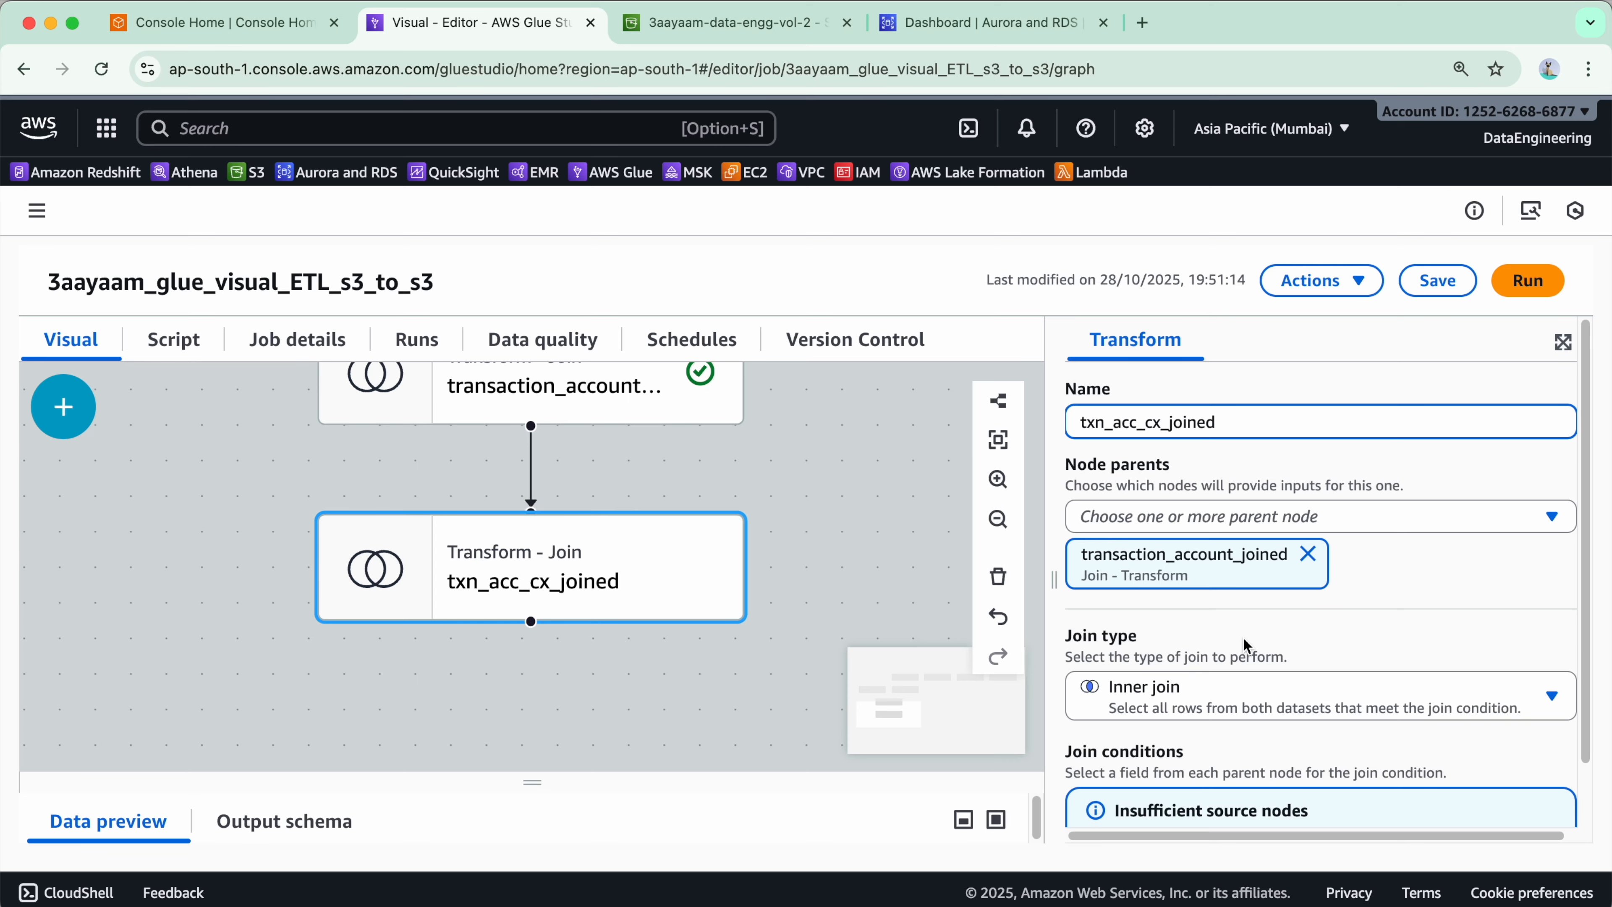
- Add s3_customer as a second parent node of the txn_acc_cx_joined Join
click(1335, 515)
scroll(1270, 683, down, 1)
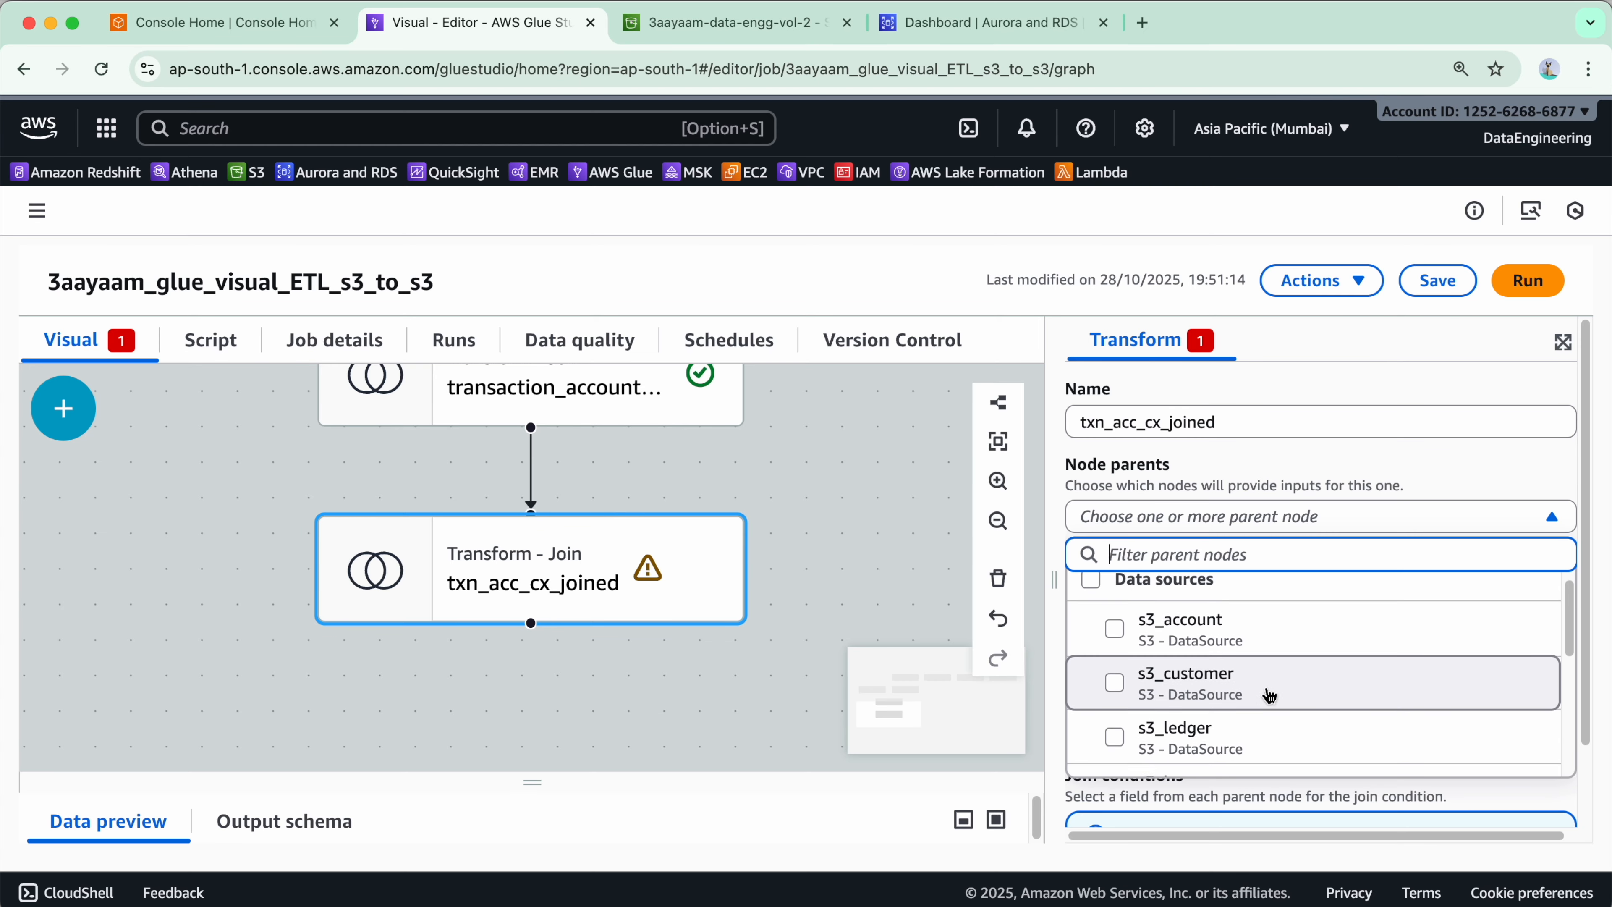
click(1291, 689)
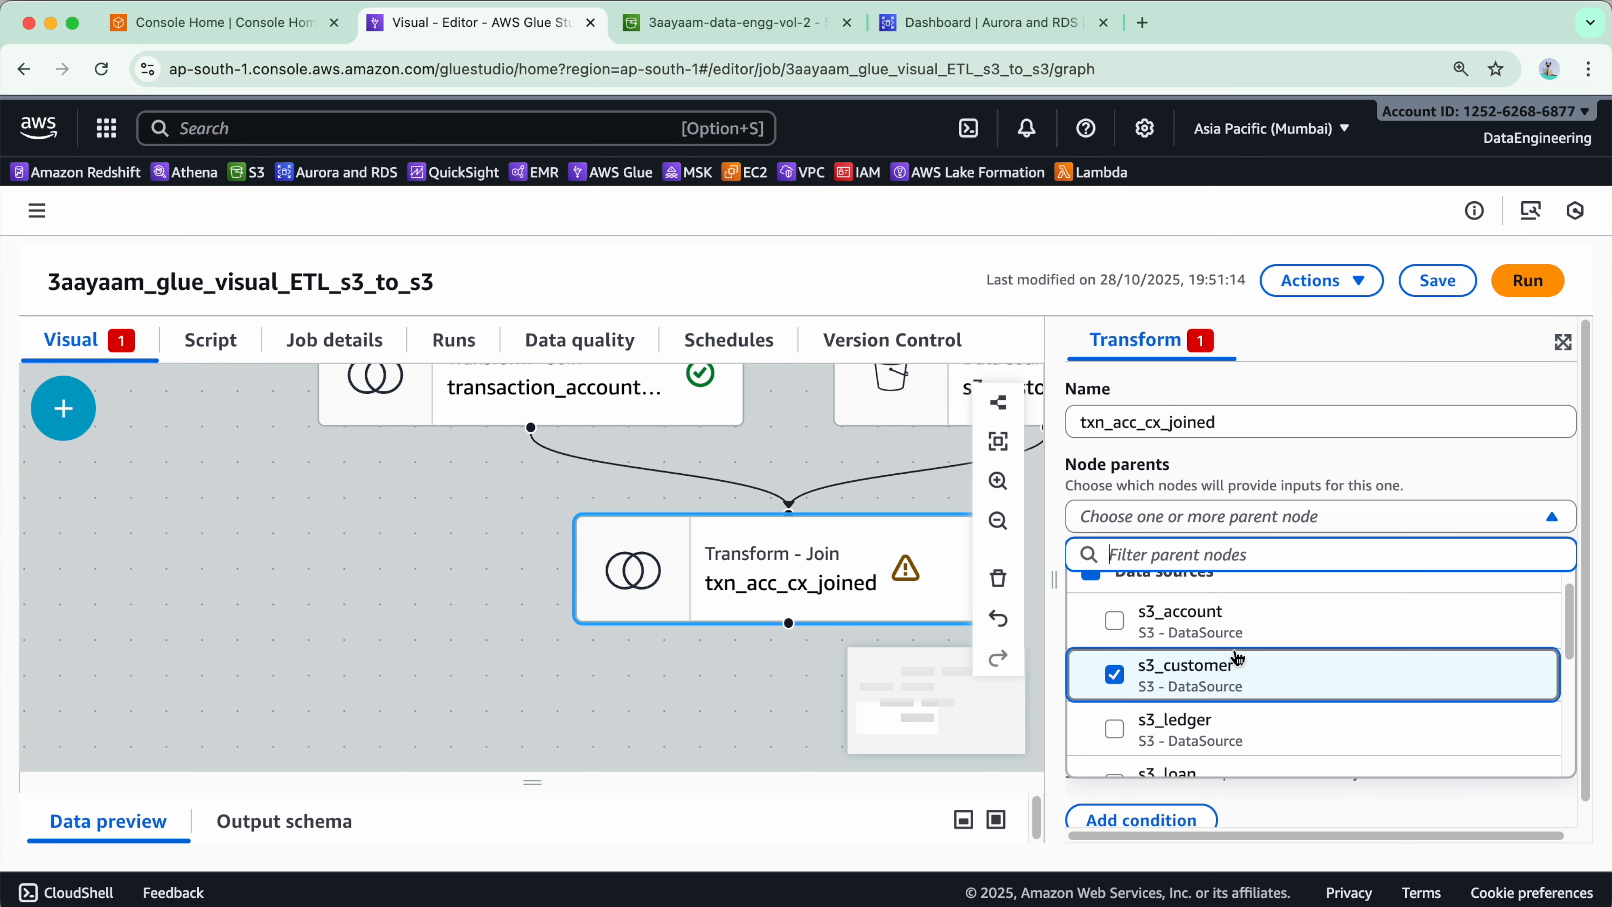
drag(1054, 580, 978, 578)
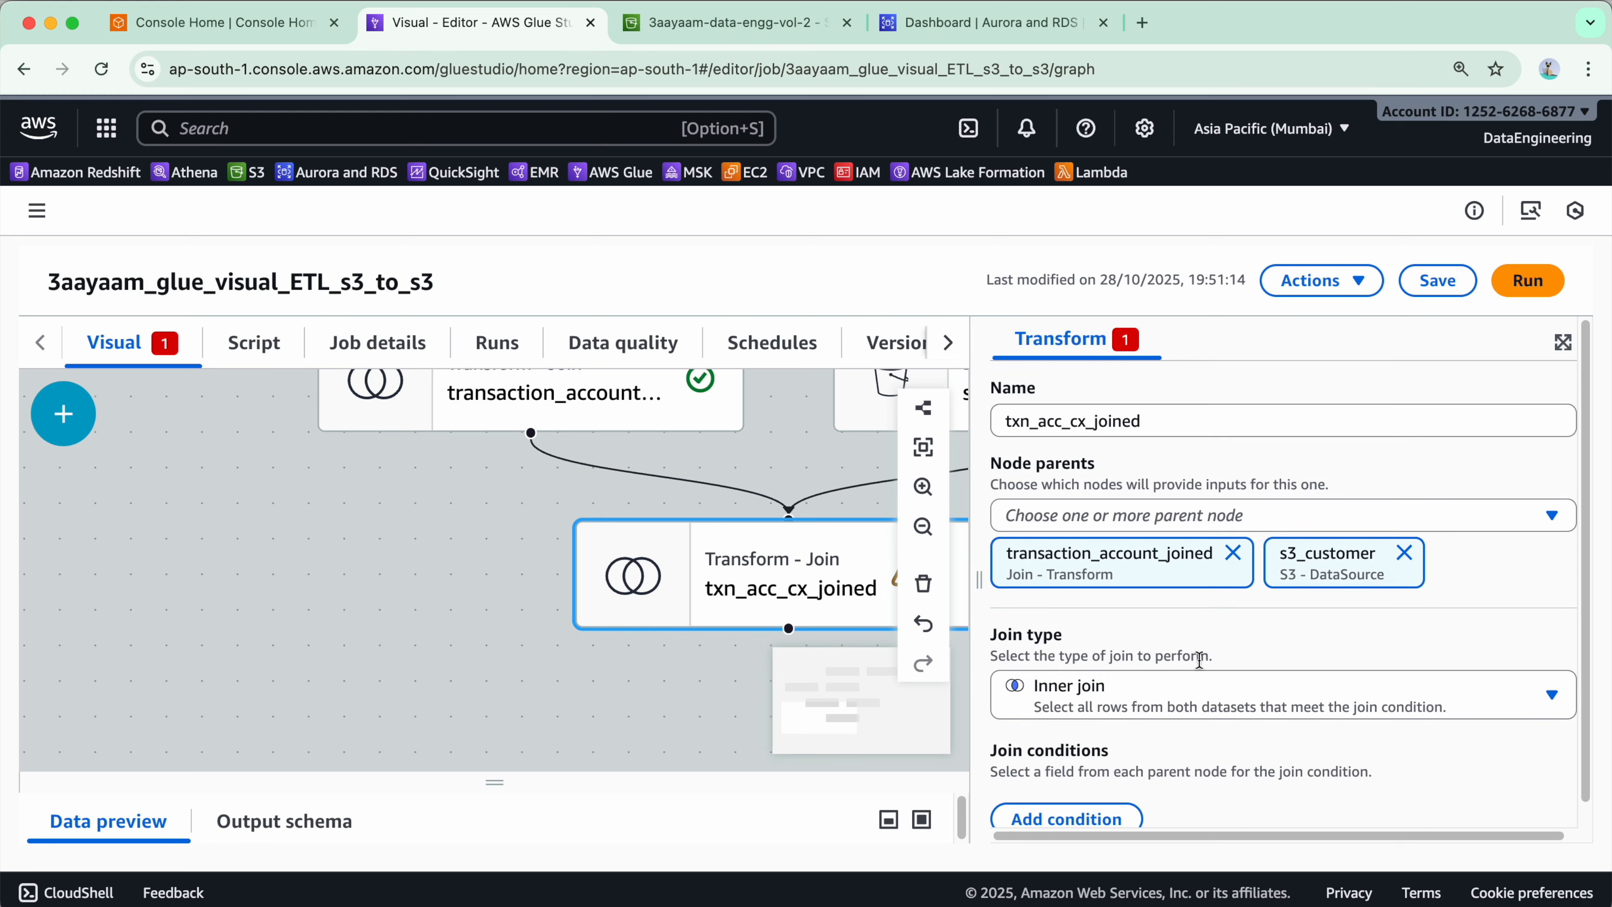
- Add a join condition matching right_customer_id from transaction_account_joined to customer_id from s3_customer
scroll(1158, 609, down, 1)
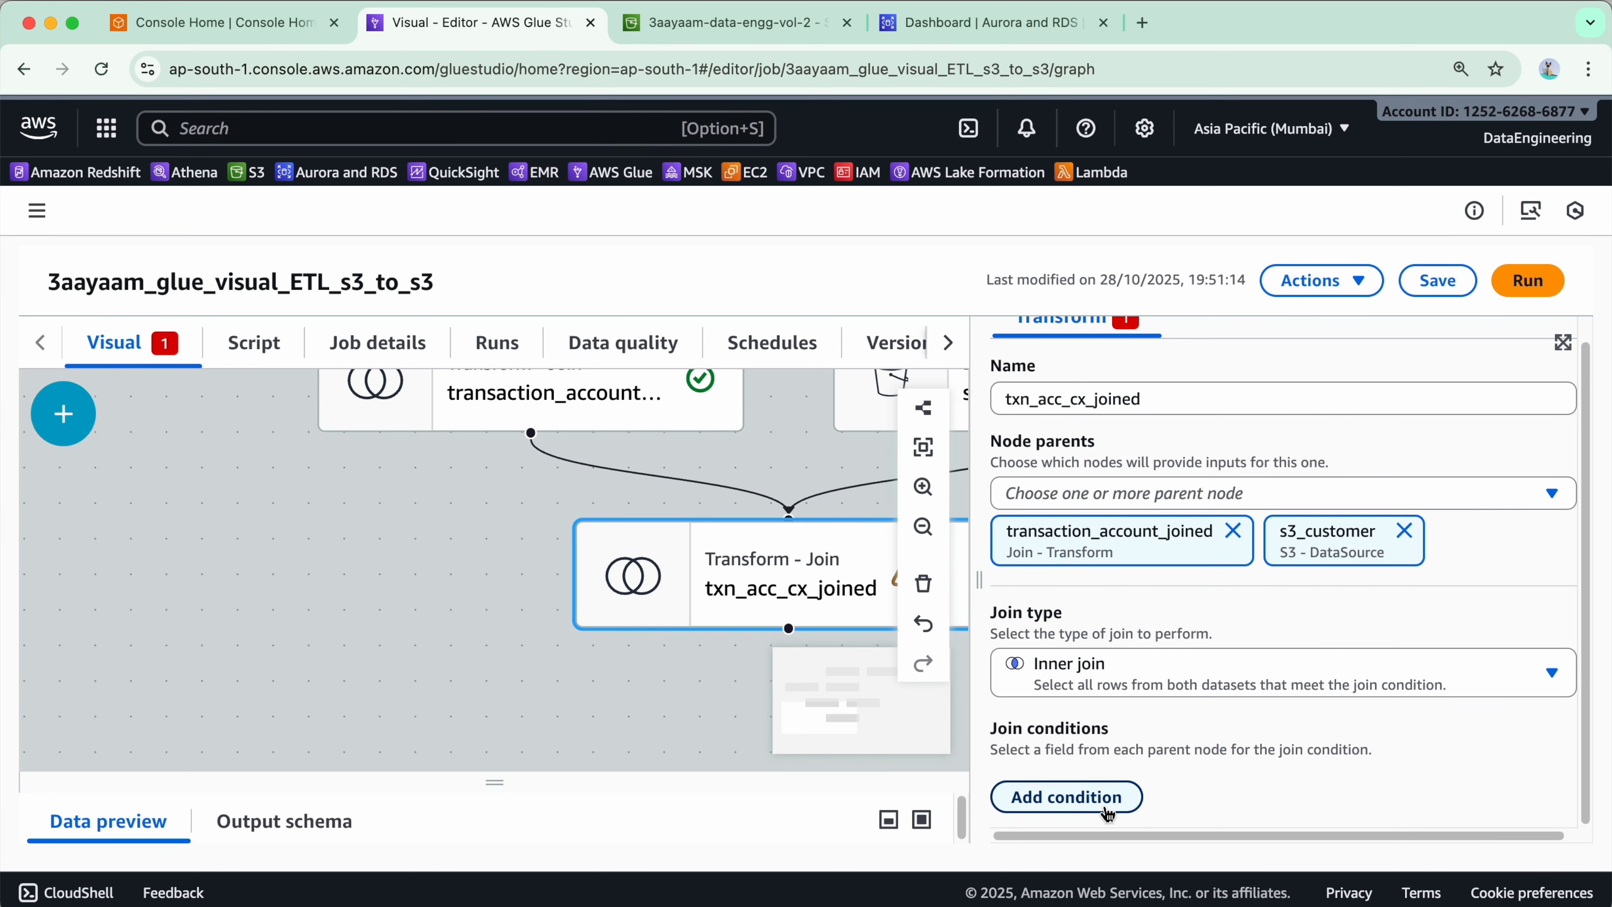
click(1066, 797)
scroll(1165, 693, down, 3)
click(1165, 711)
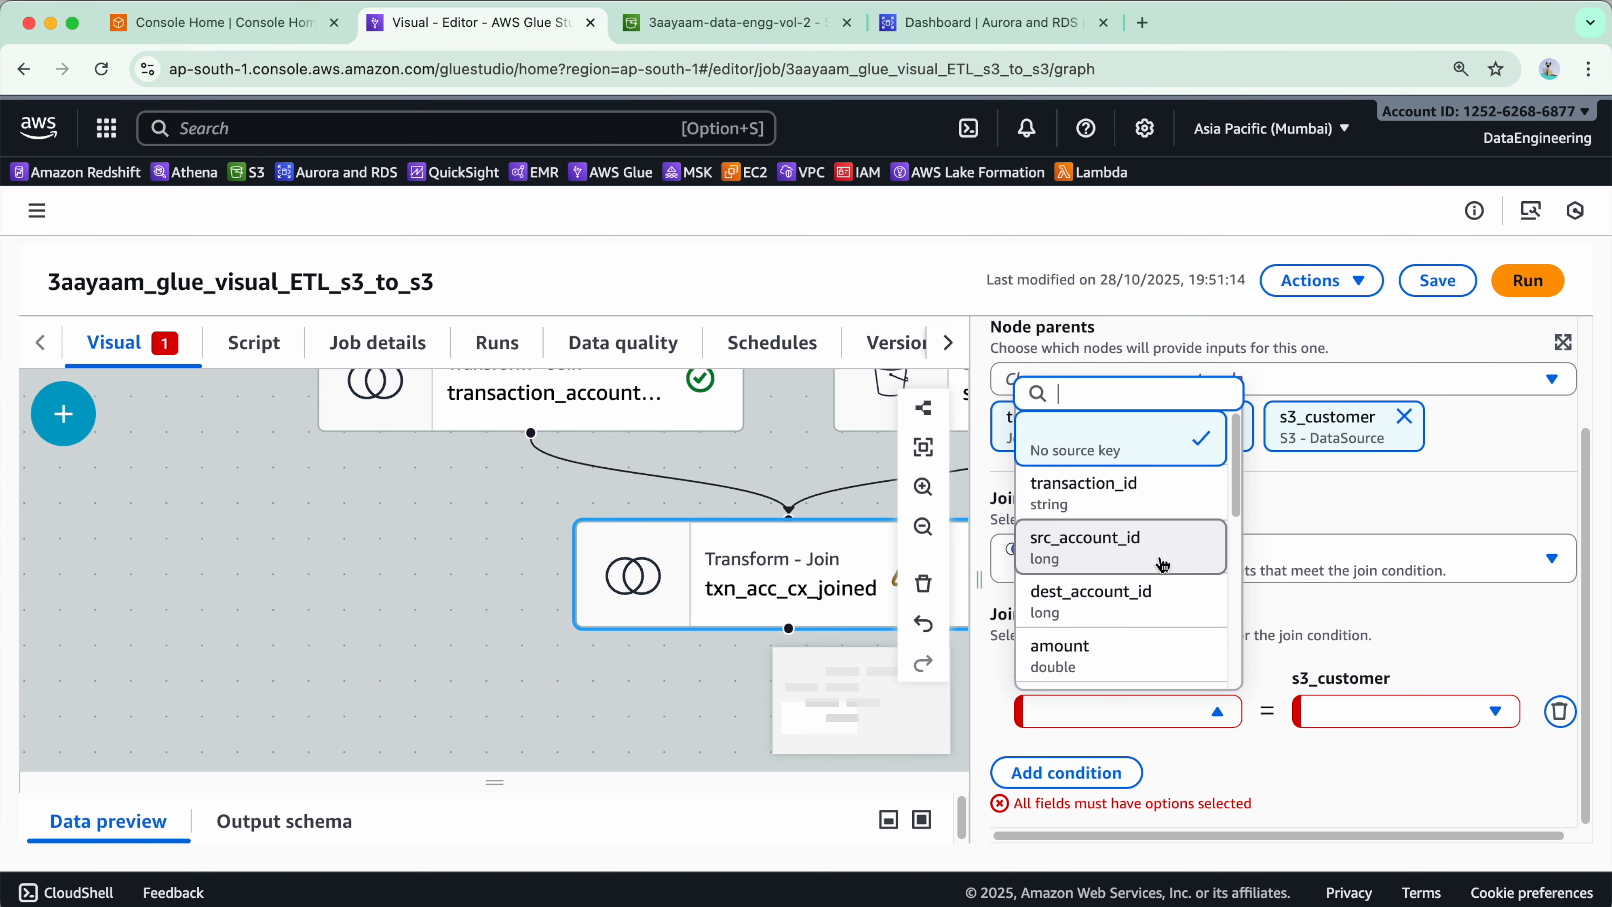
scroll(1136, 558, down, 5)
click(1160, 579)
click(1297, 711)
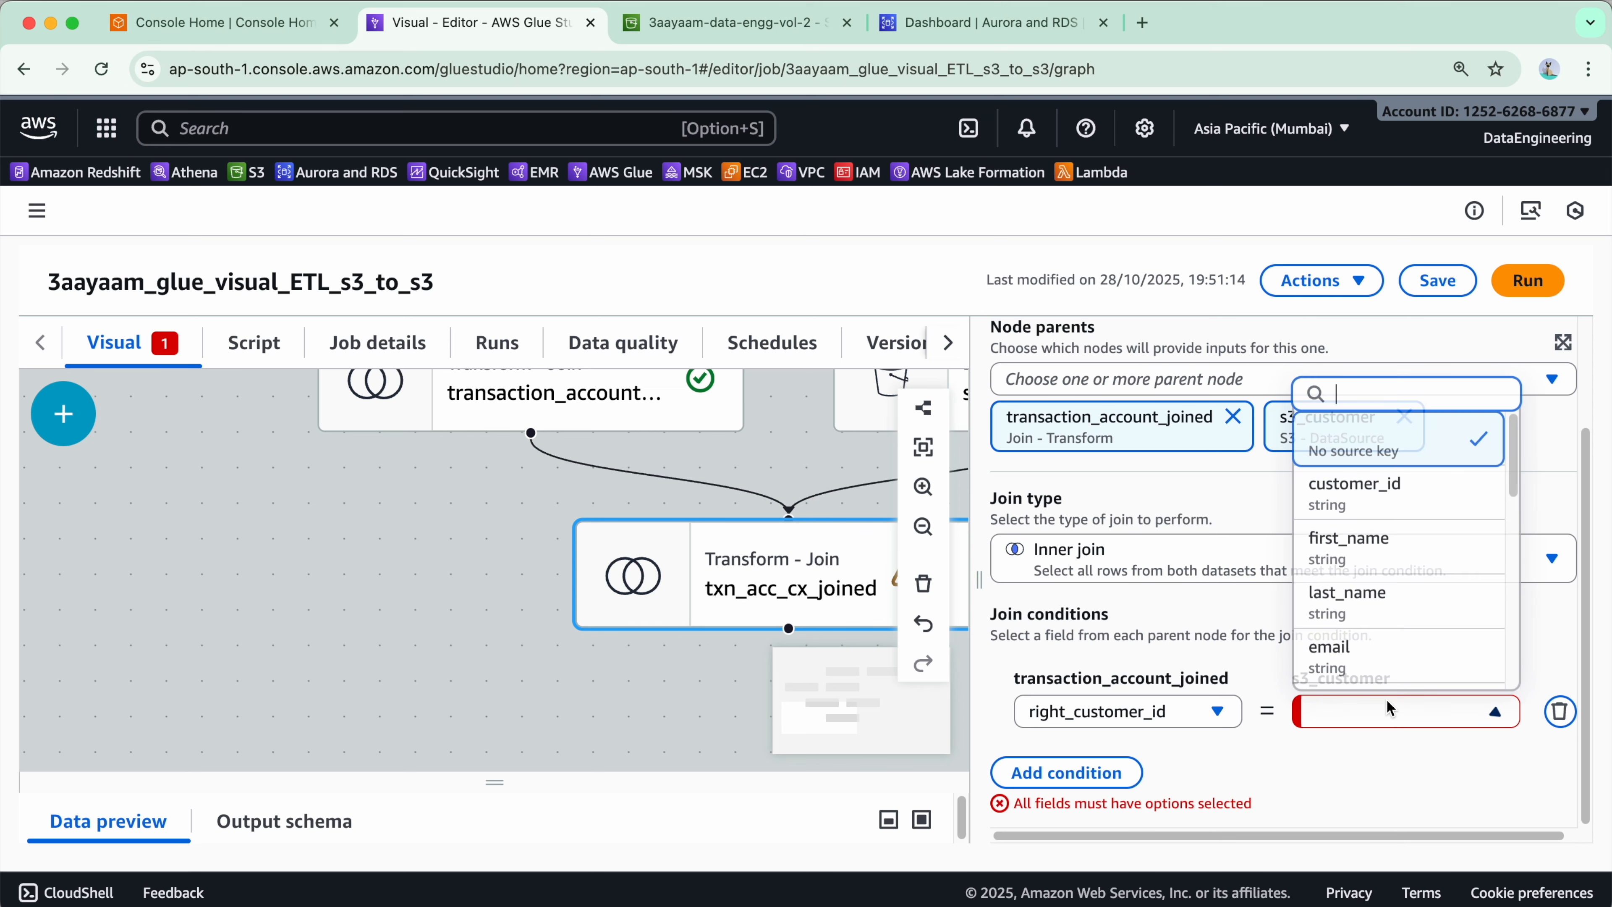
click(1342, 489)
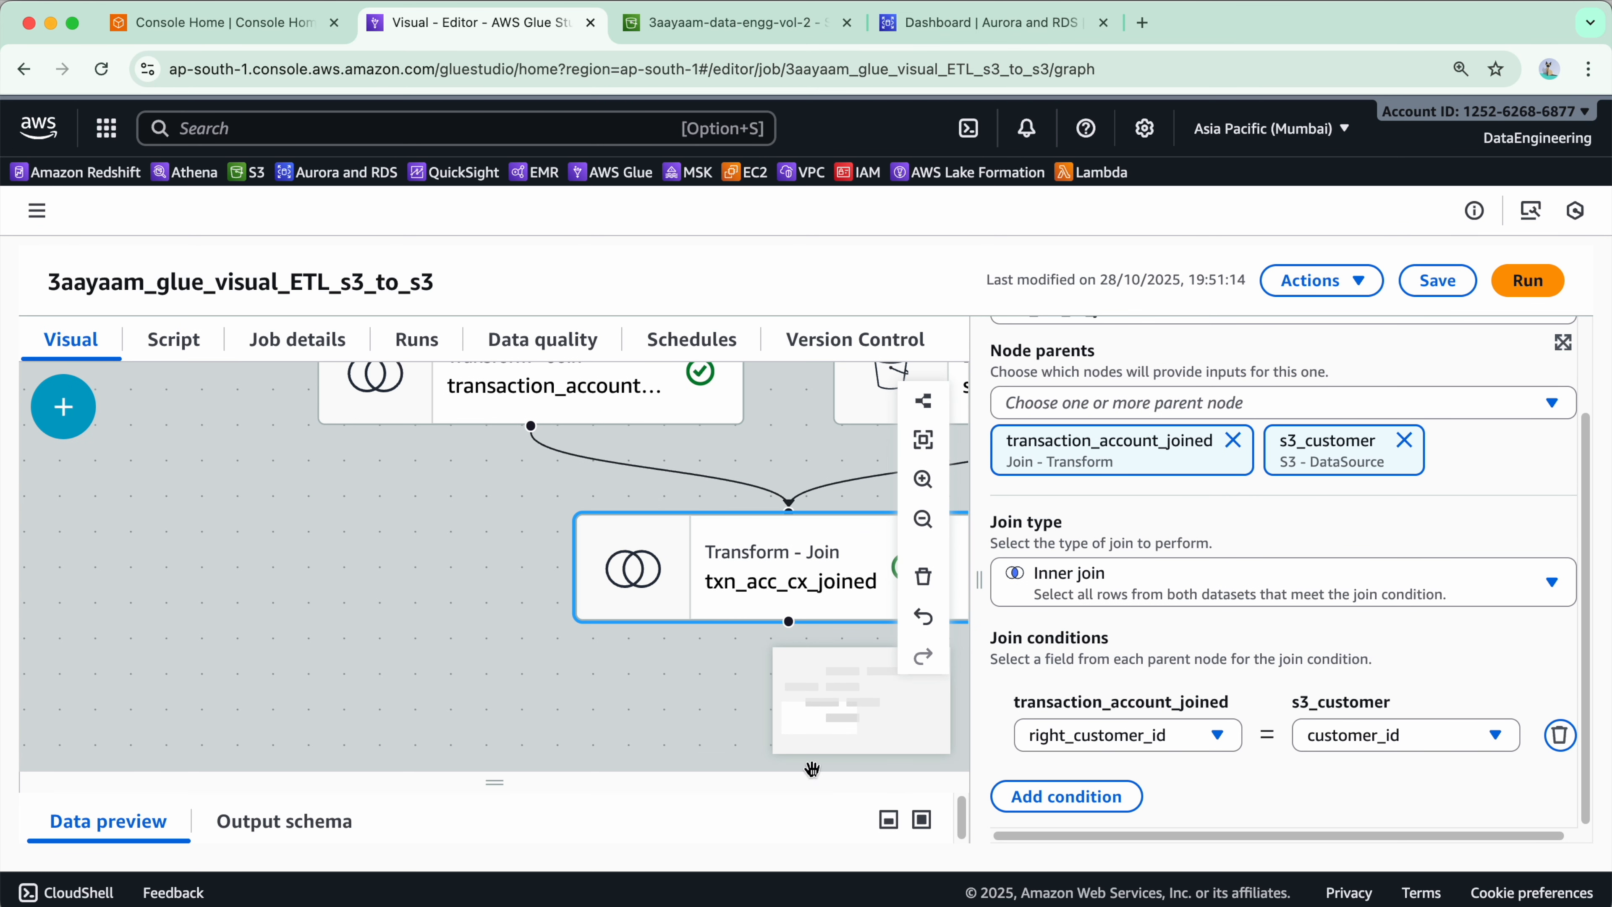
- Save the job
click(1438, 280)
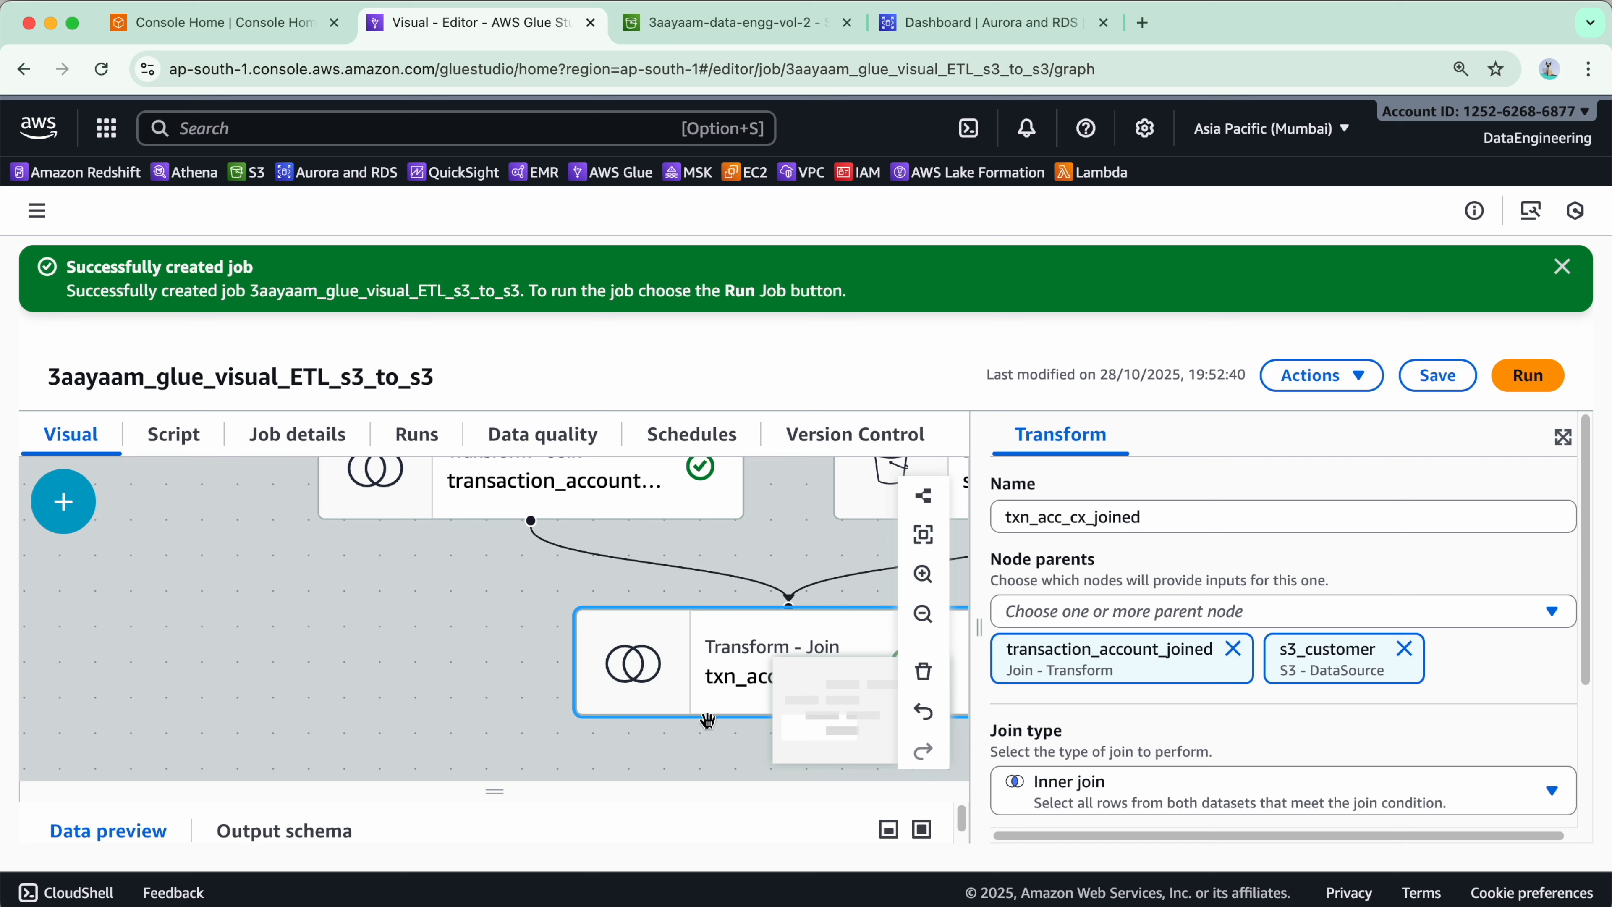
click(923, 613)
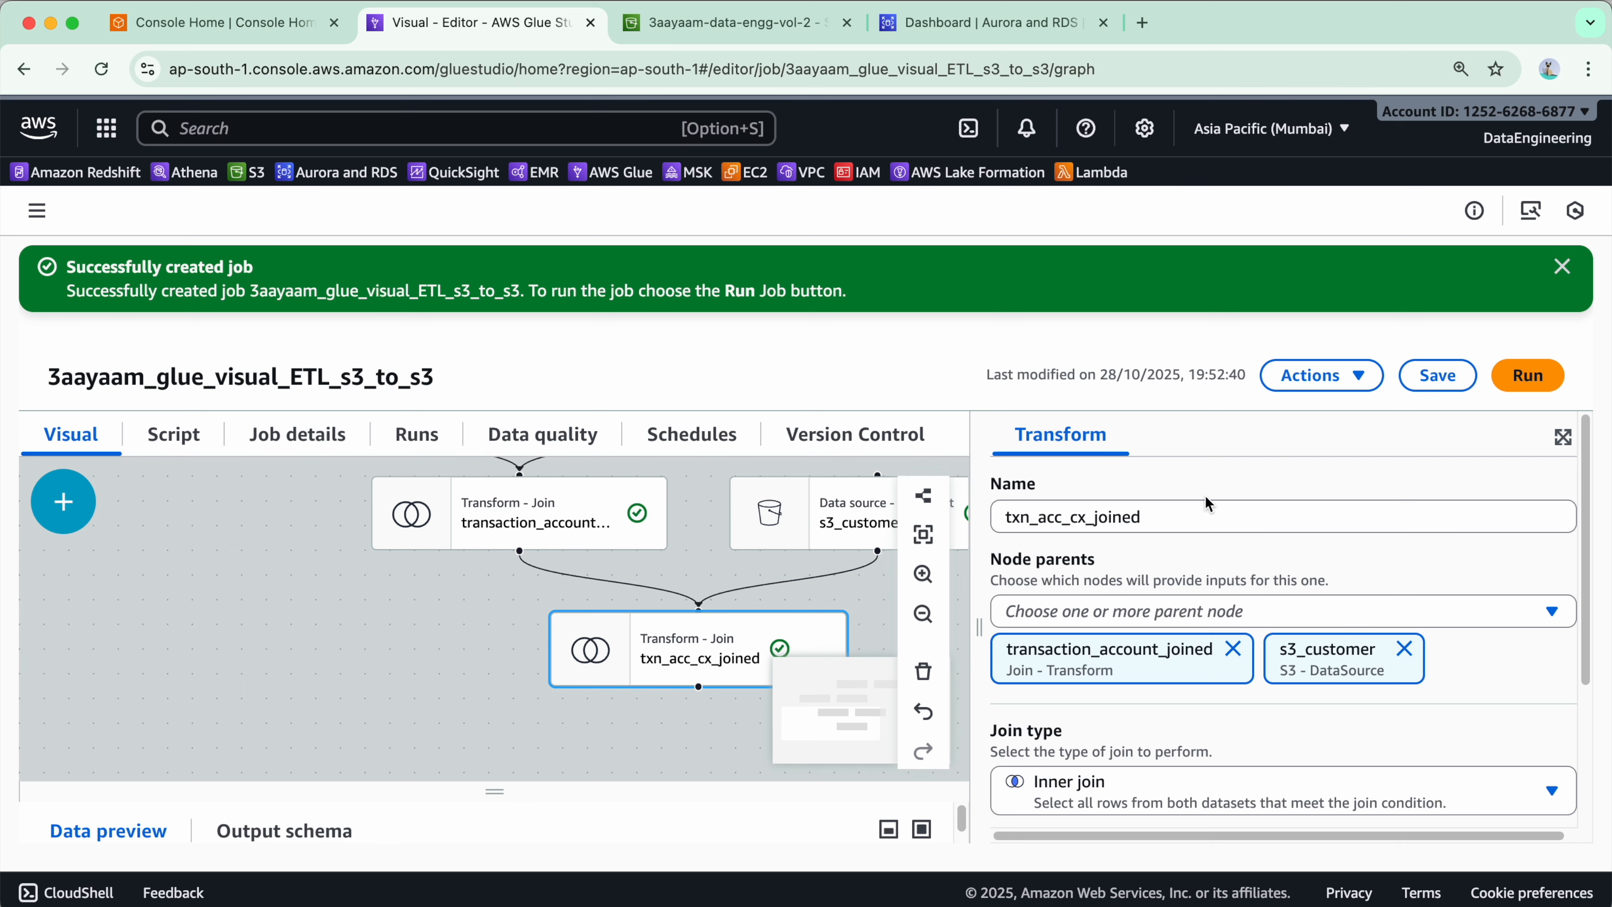
drag(980, 637, 1055, 629)
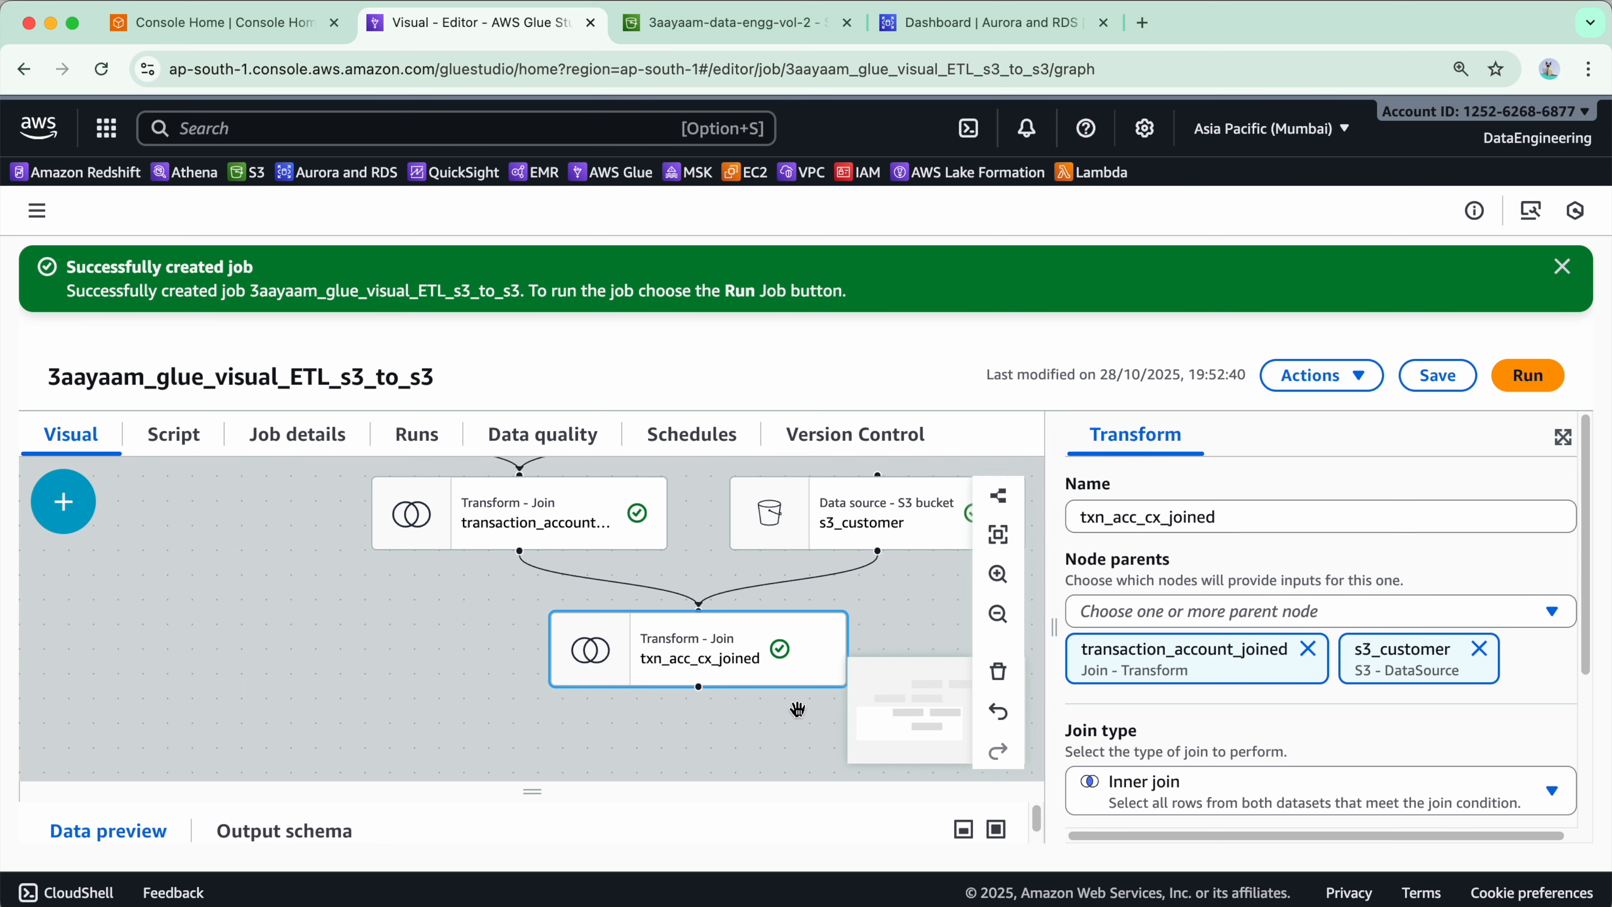
- Select the s3_ledger source and examine the columns in its data preview
scroll(798, 710, down, 5)
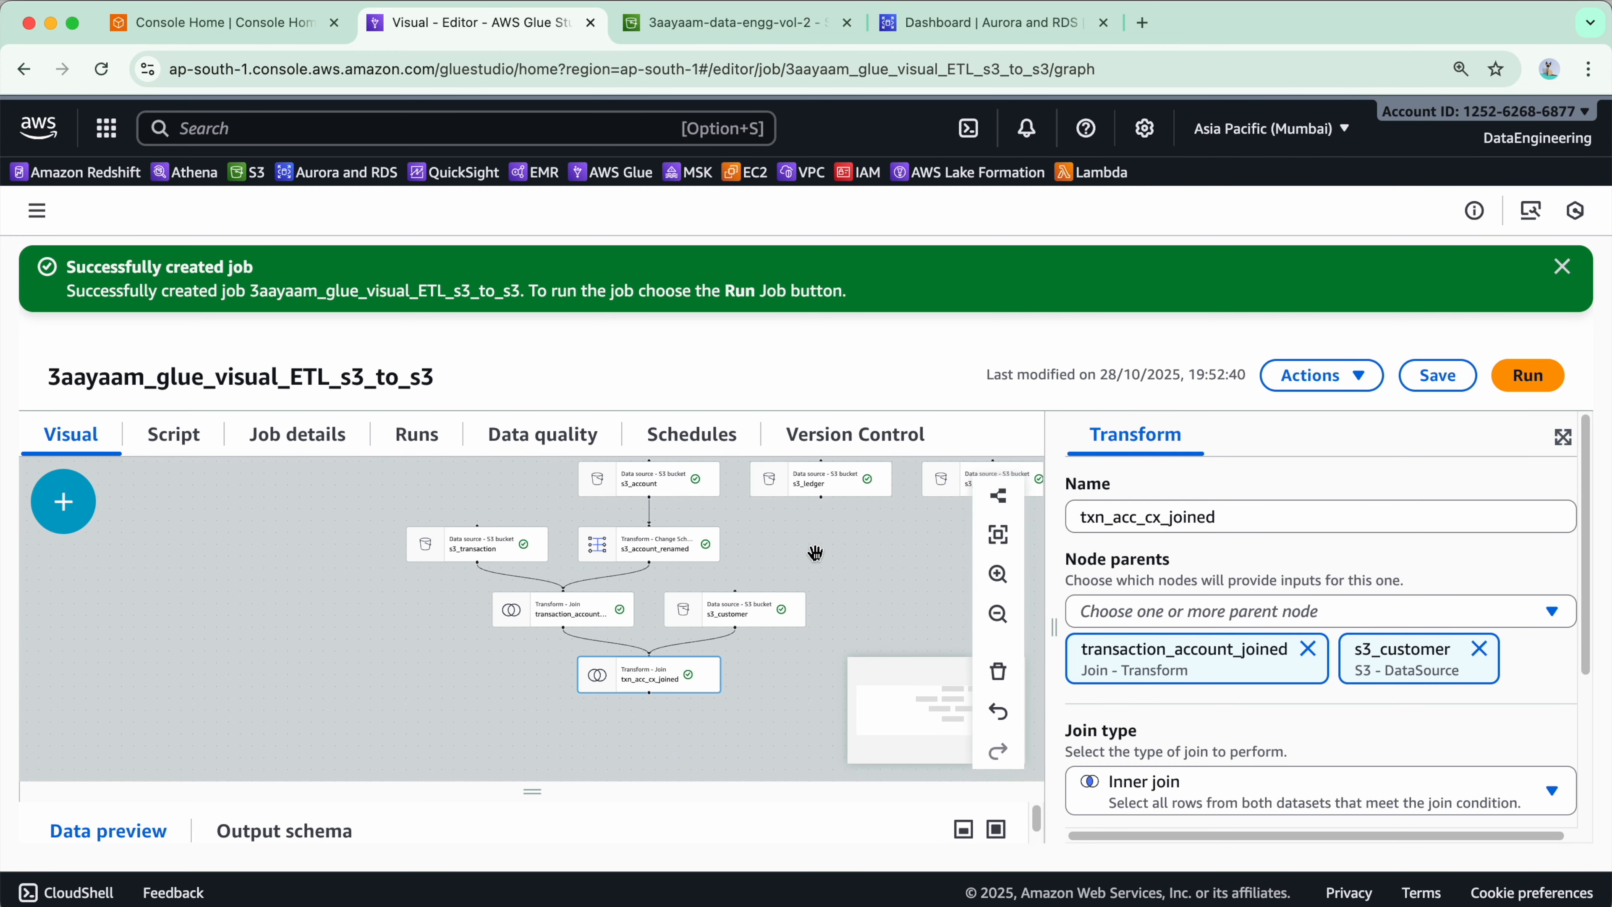
drag(875, 574, 583, 591)
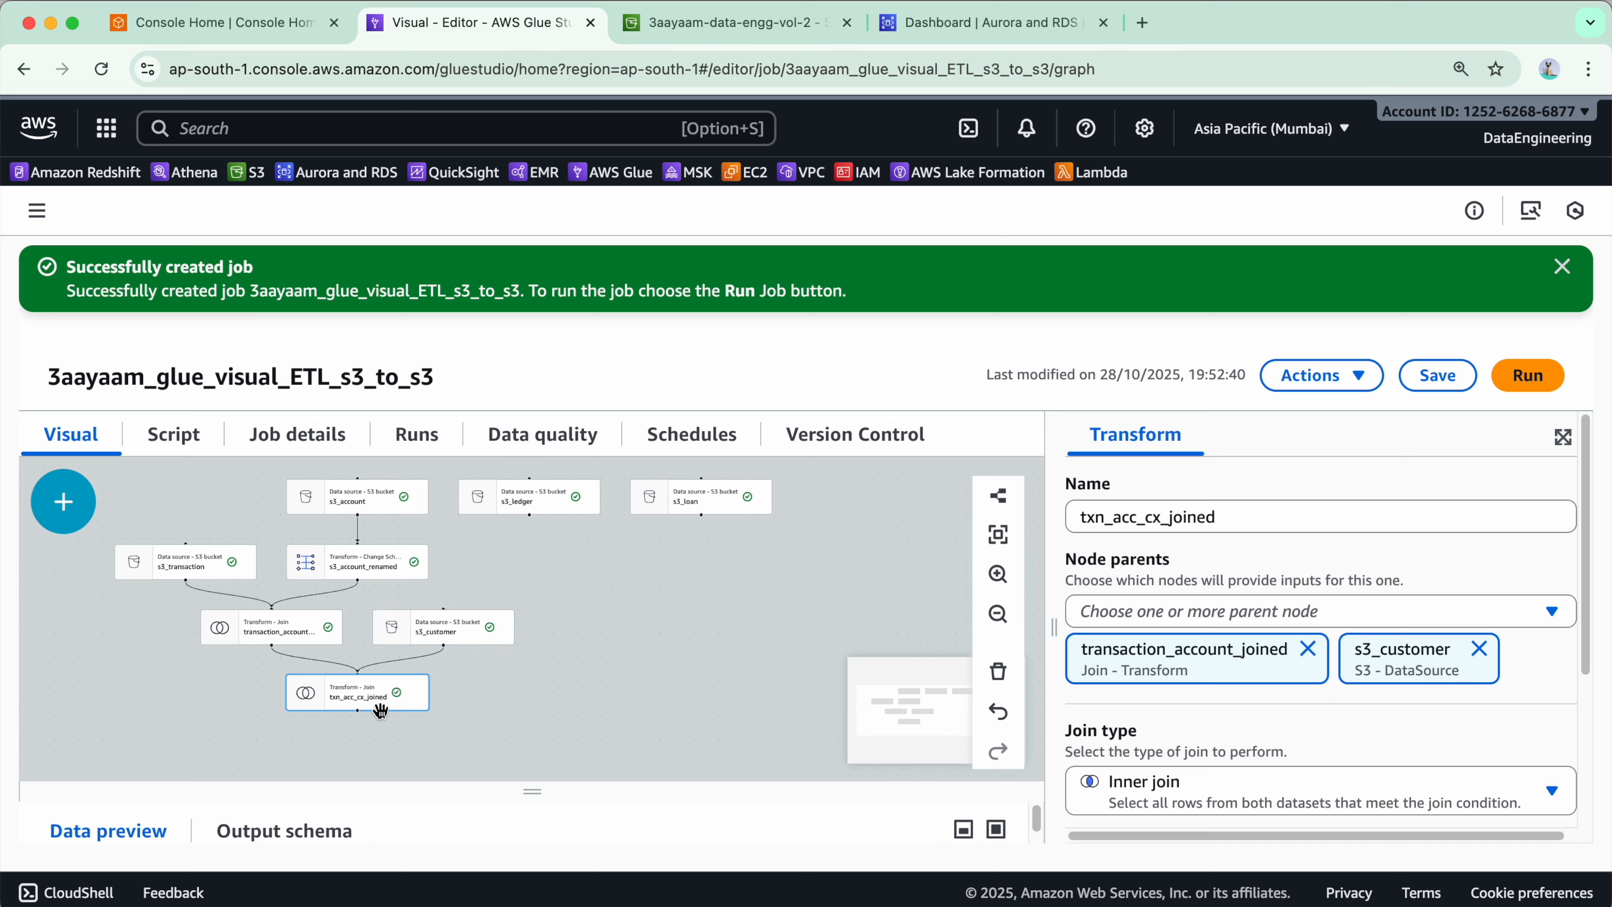
drag(658, 702, 541, 711)
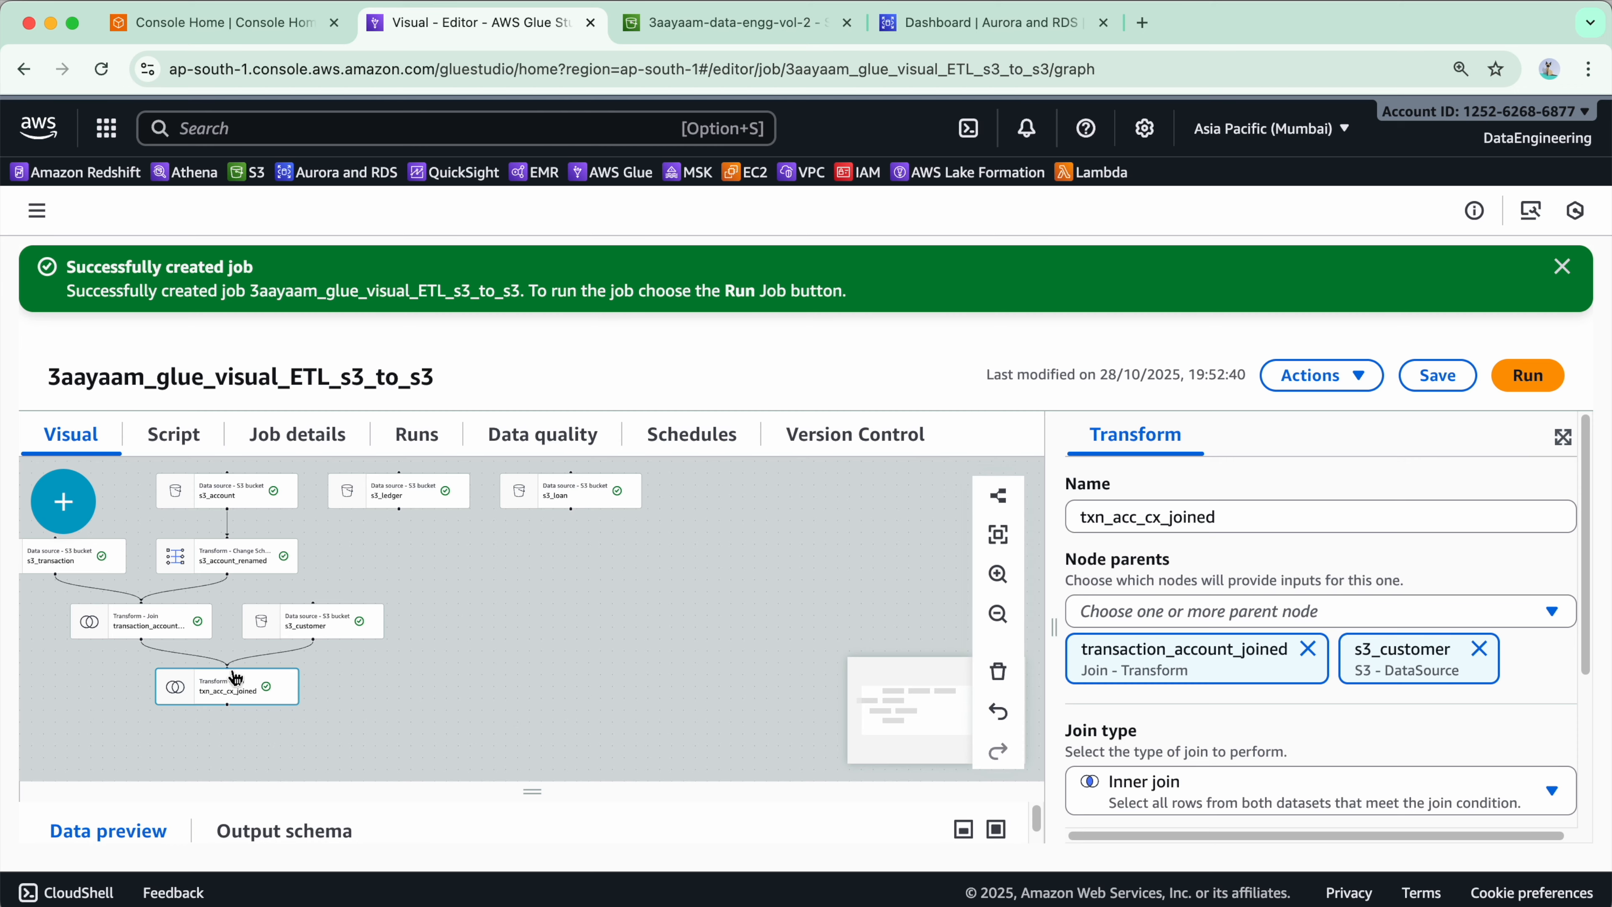
drag(532, 716, 624, 710)
click(507, 485)
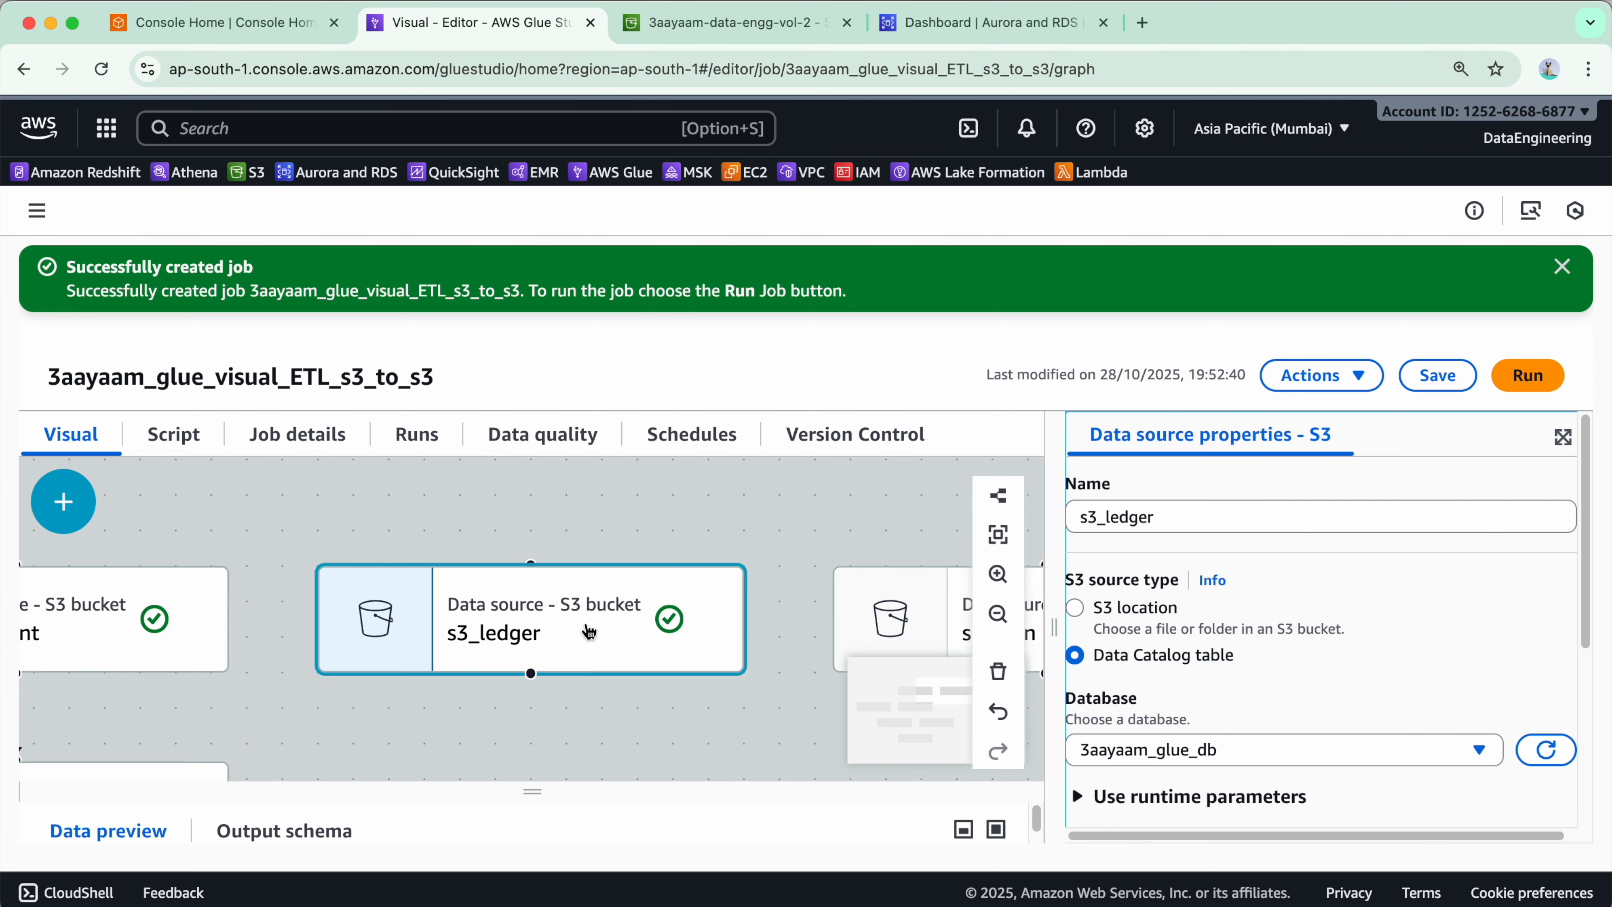
drag(490, 717, 772, 406)
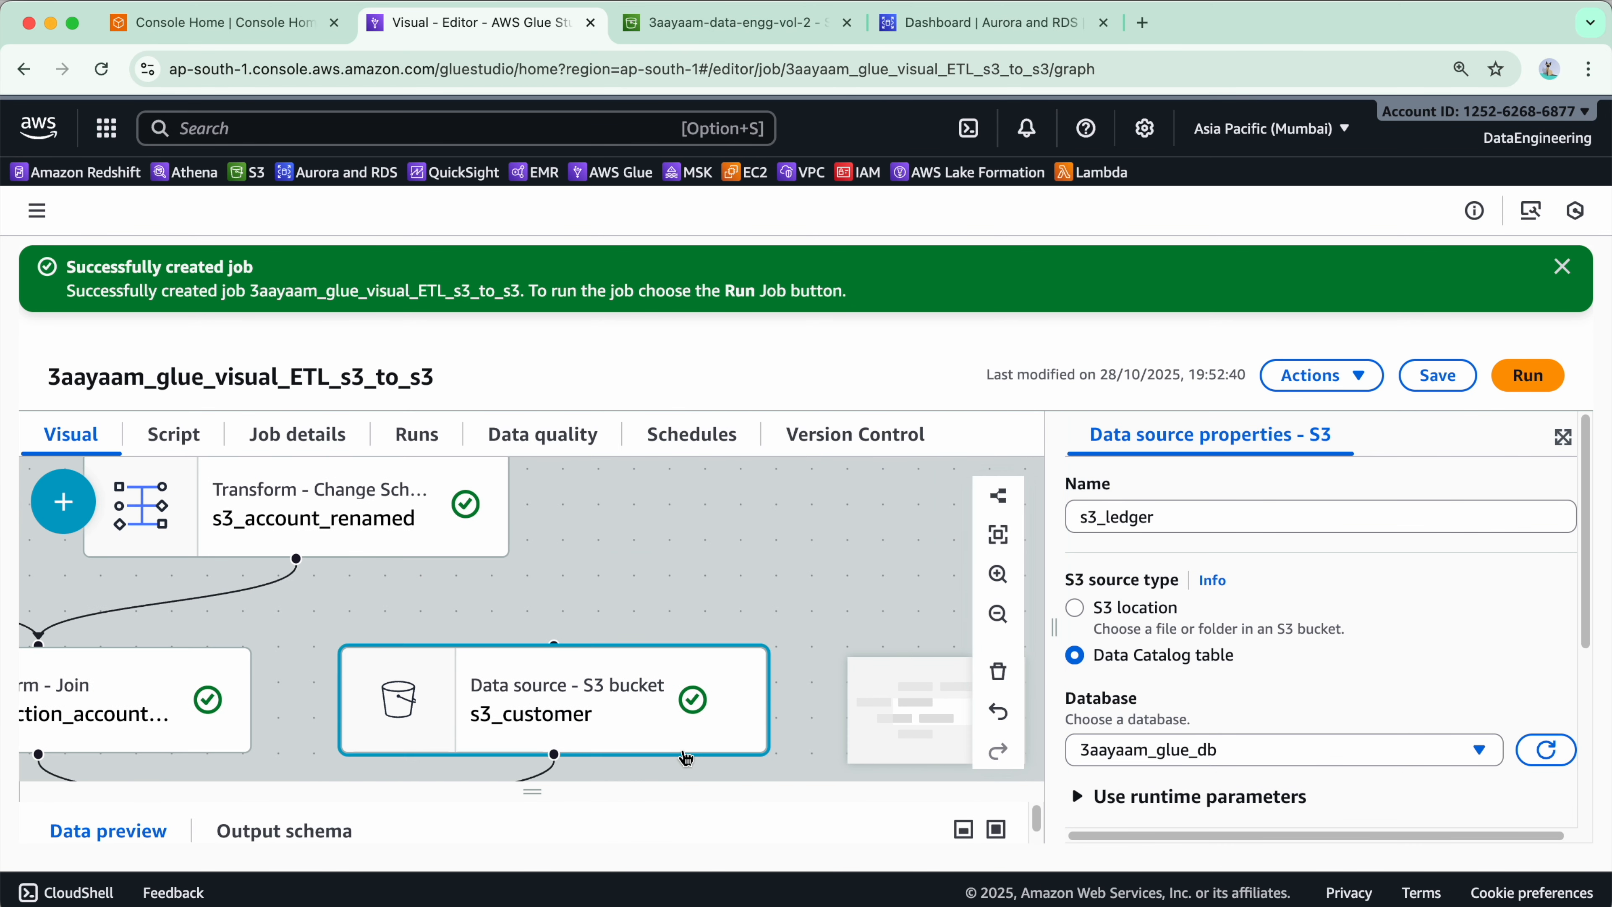
click(729, 523)
click(903, 523)
drag(532, 794, 534, 585)
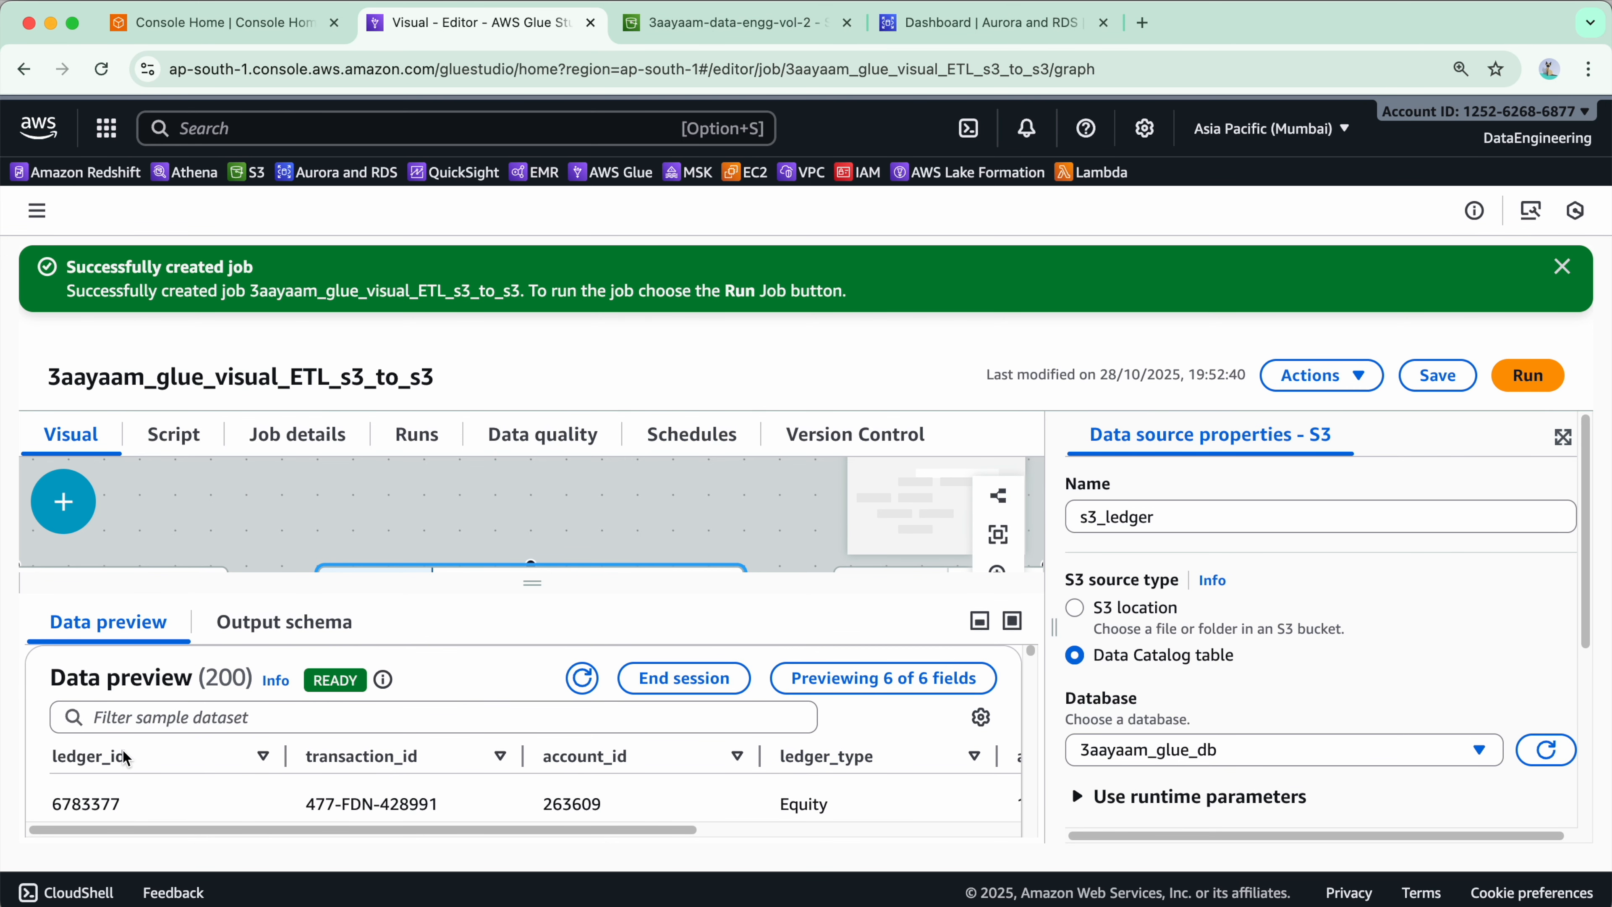
click(1012, 620)
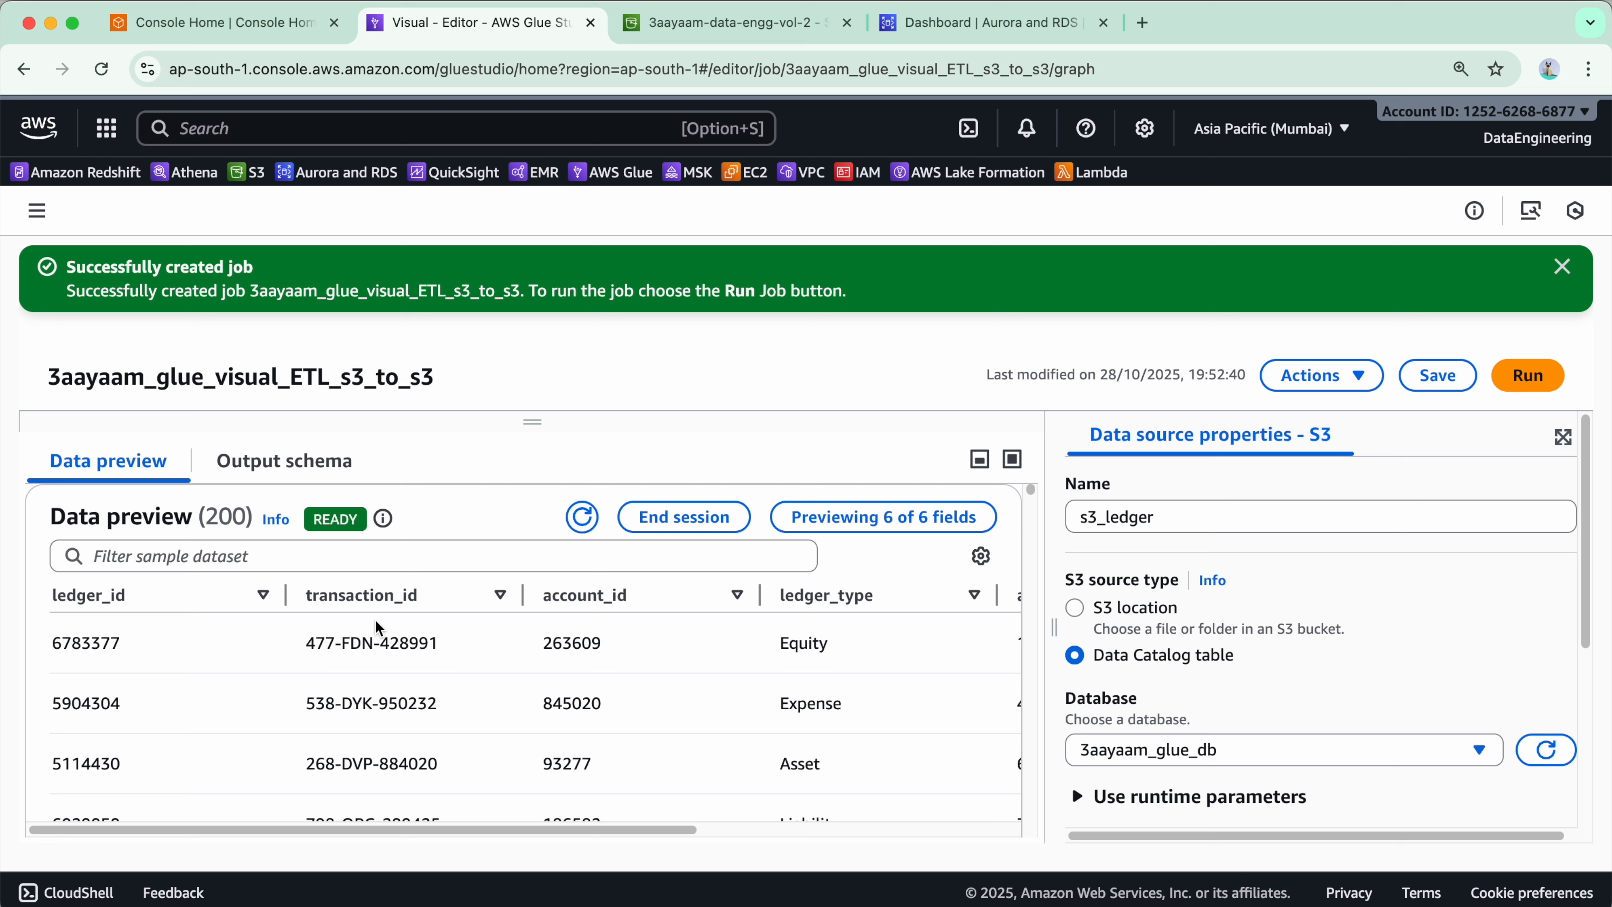
scroll(575, 669, right, 5)
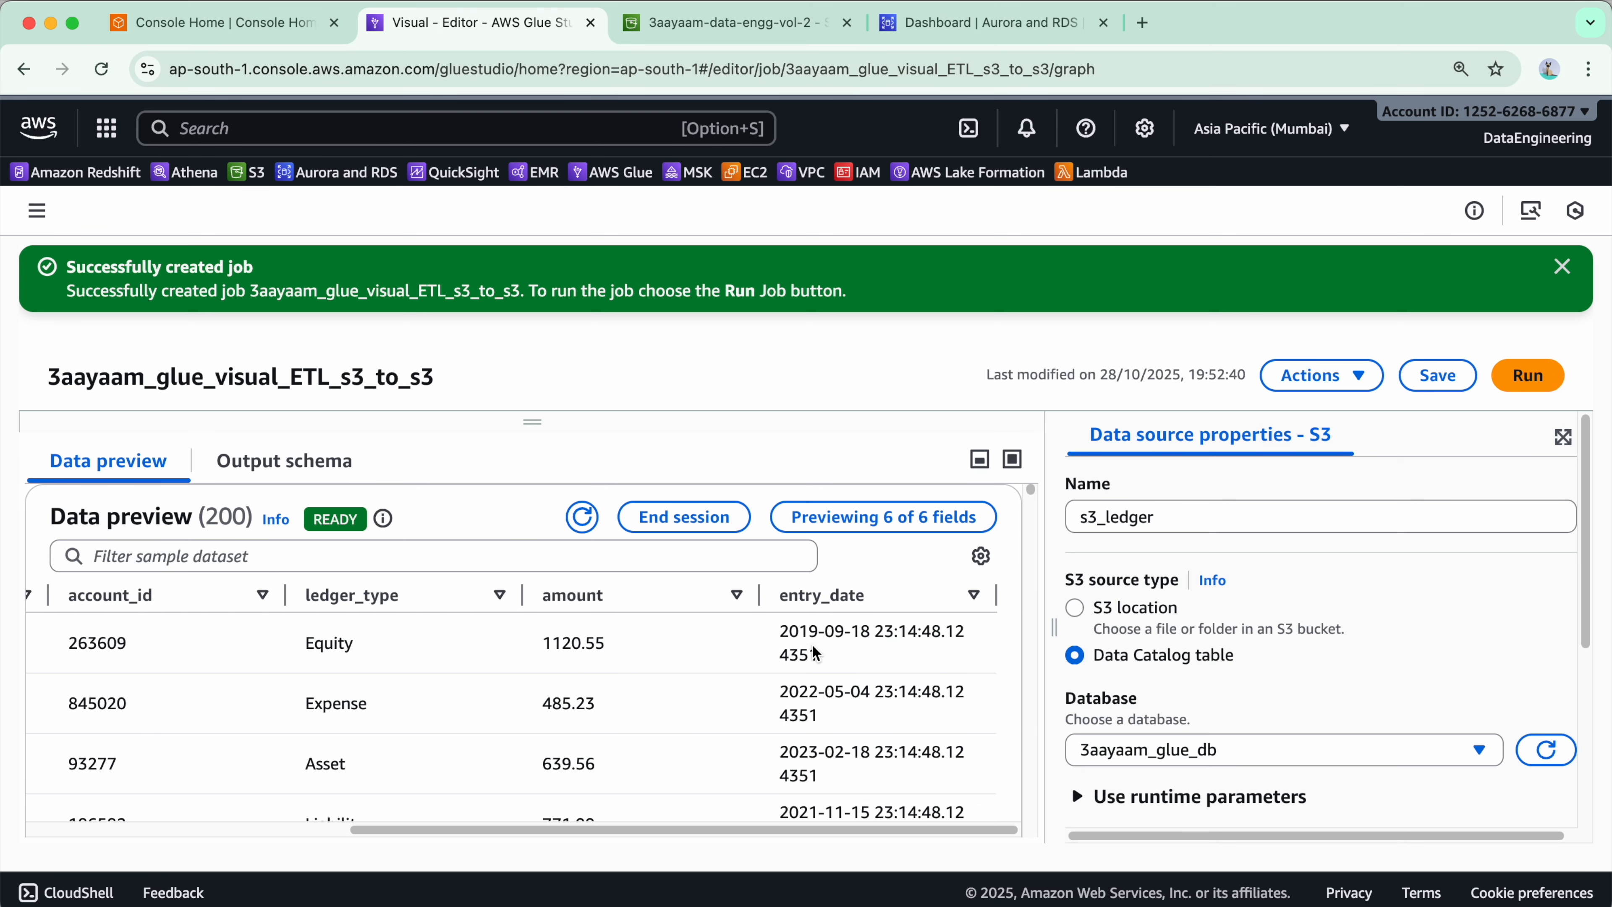
scroll(833, 647, left, 5)
click(356, 596)
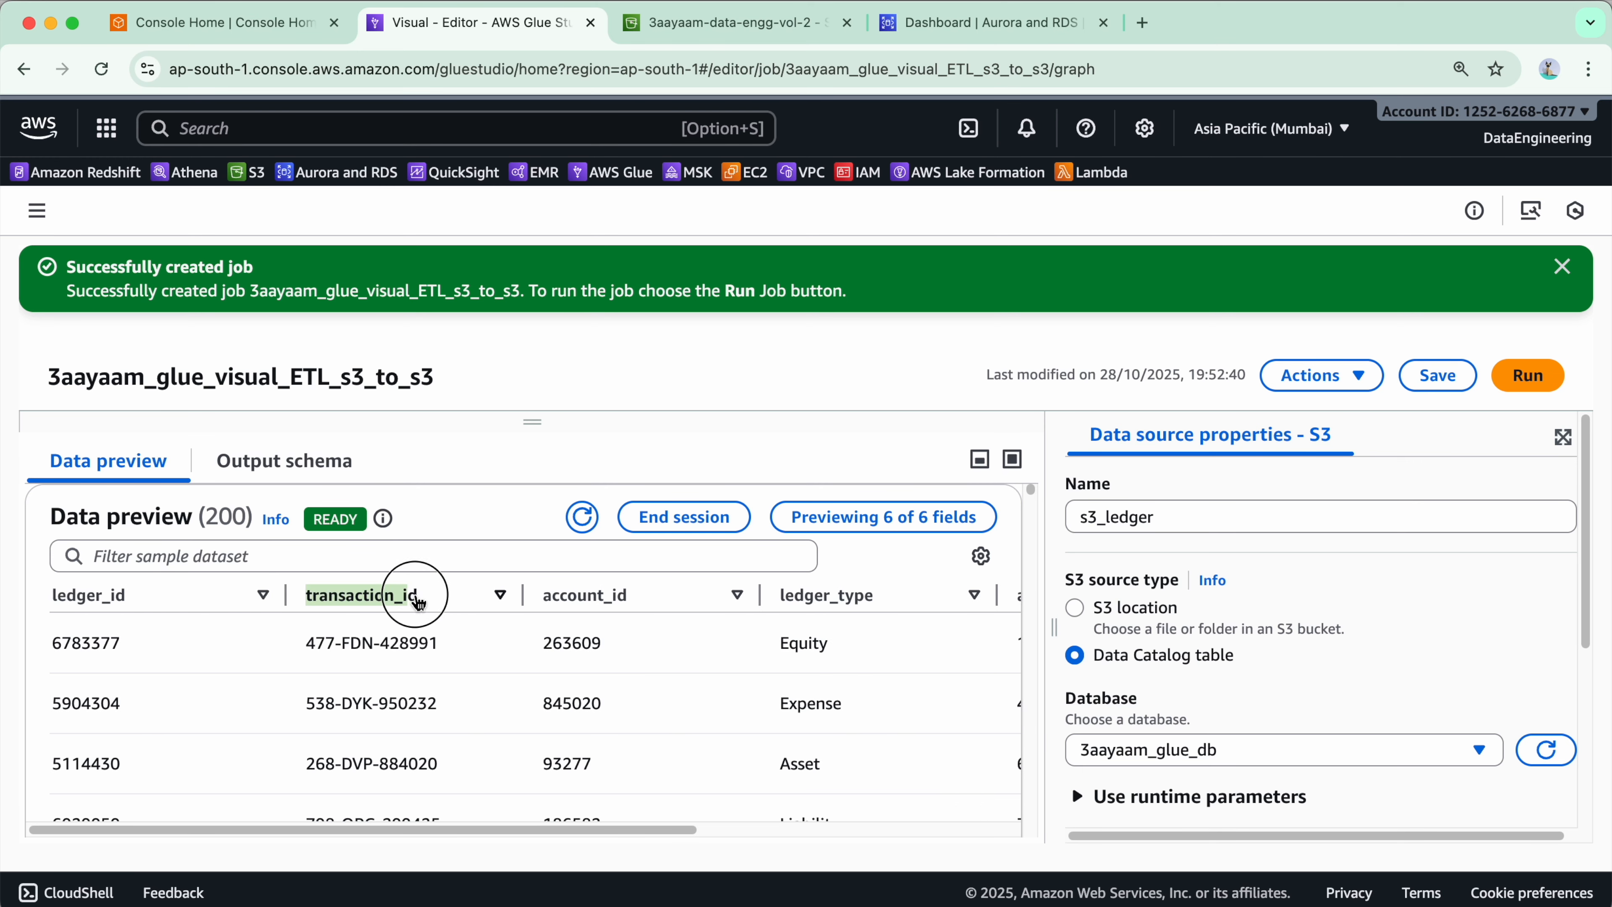
click(979, 467)
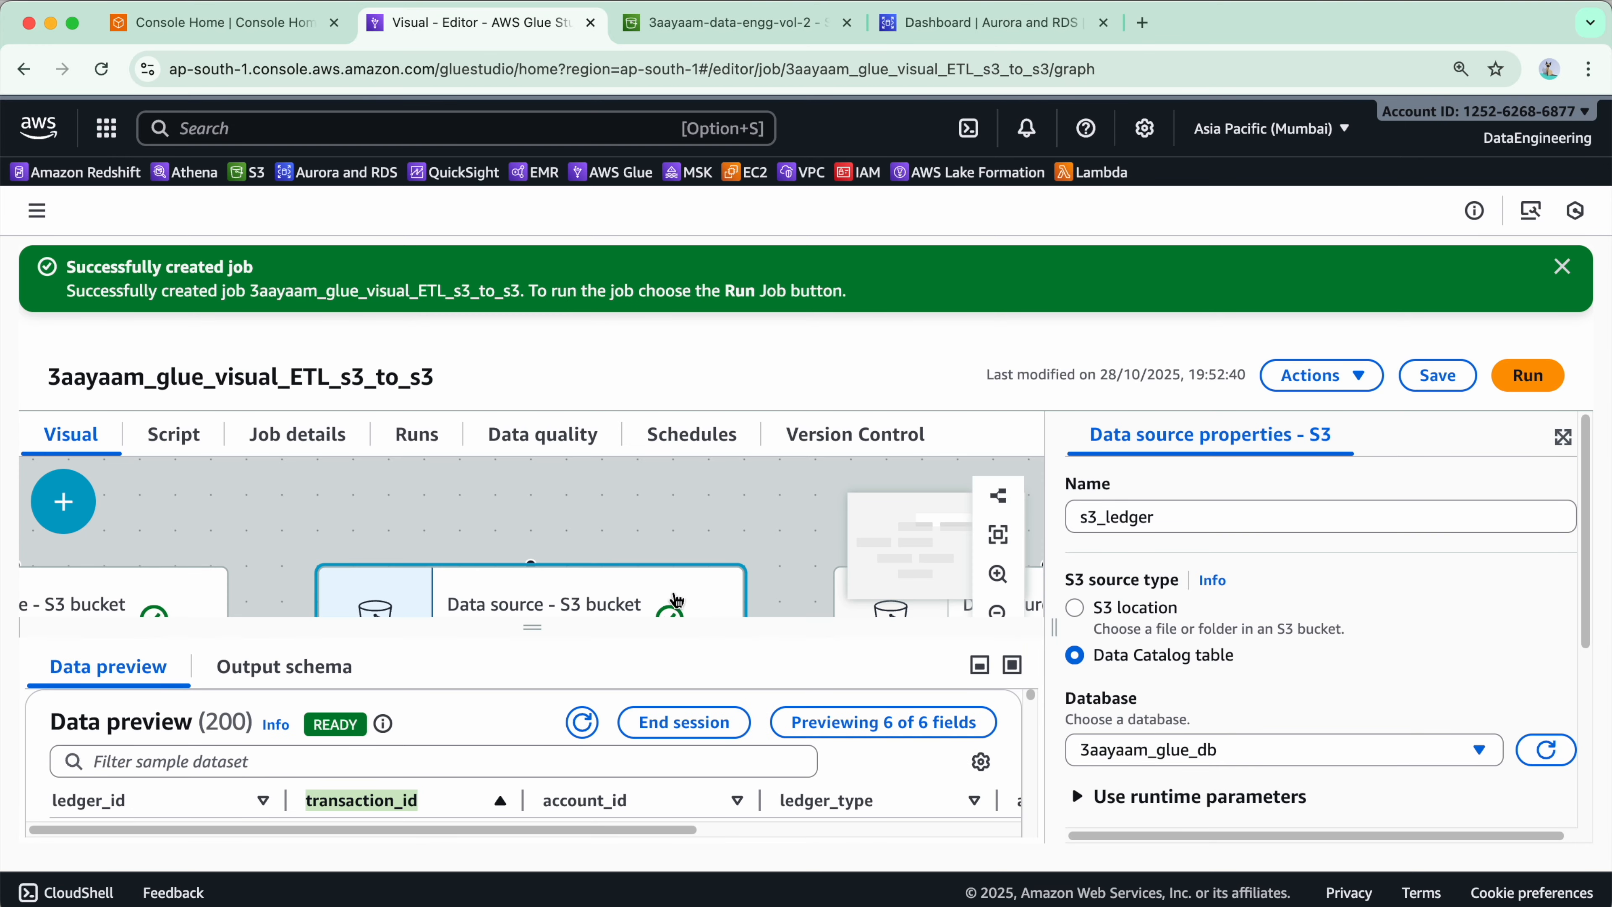
drag(533, 607, 595, 727)
- Add a new Join transform below txn_acc_cx_joined and name it txn_acc_cx_led_joined
scroll(595, 727, down, 10)
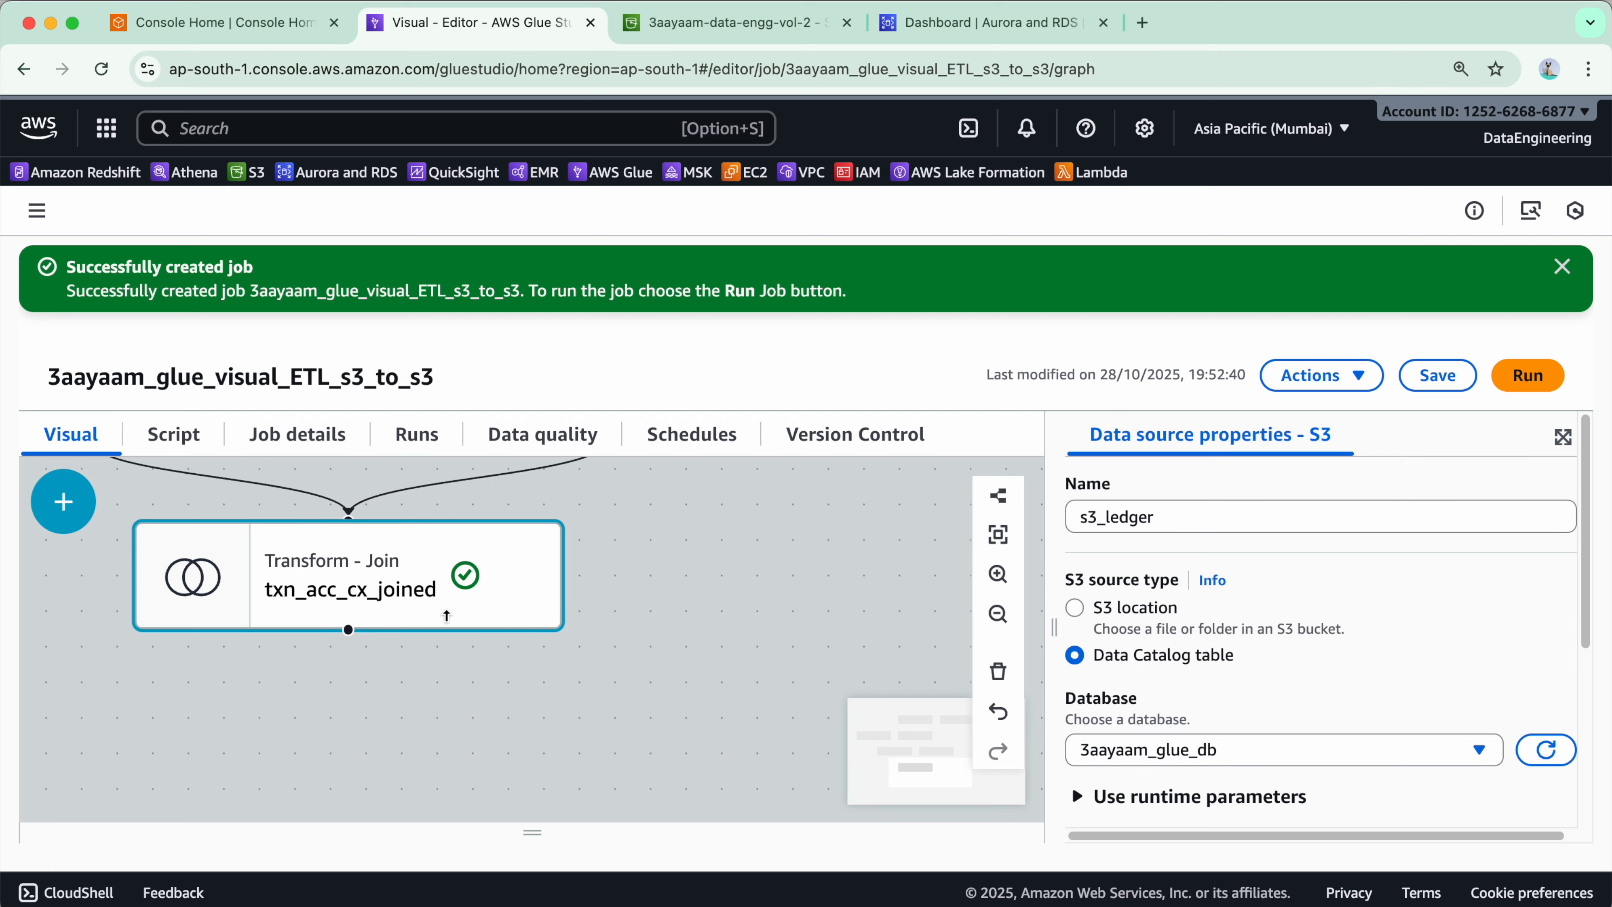
scroll(737, 659, up, 2)
scroll(670, 668, down, 9)
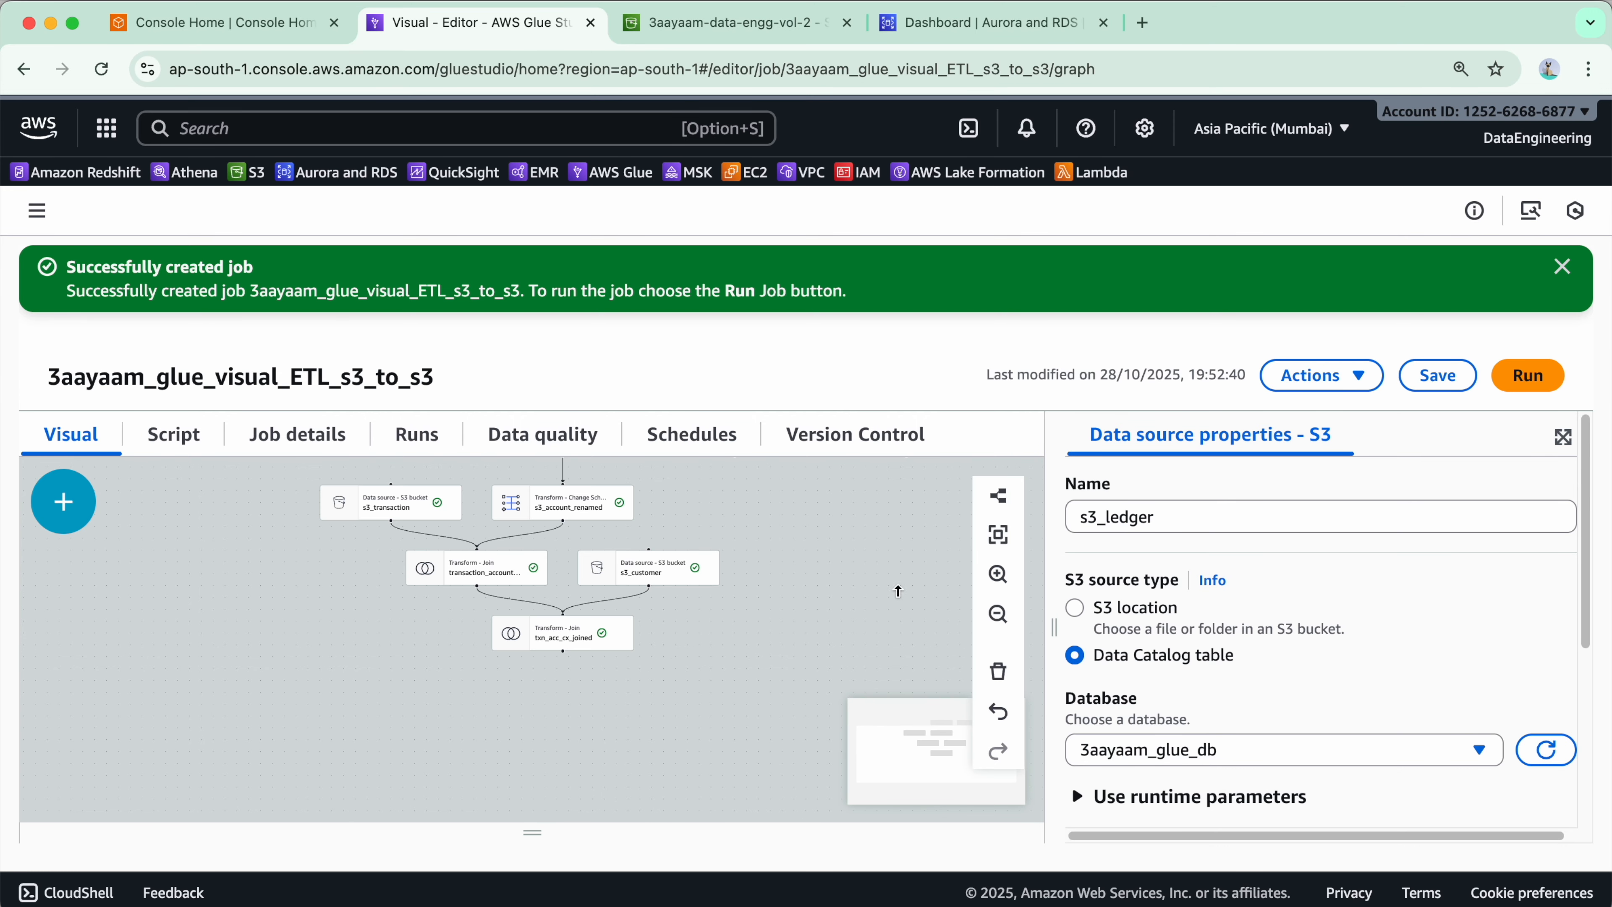
drag(759, 589, 536, 619)
scroll(648, 679, up, 3)
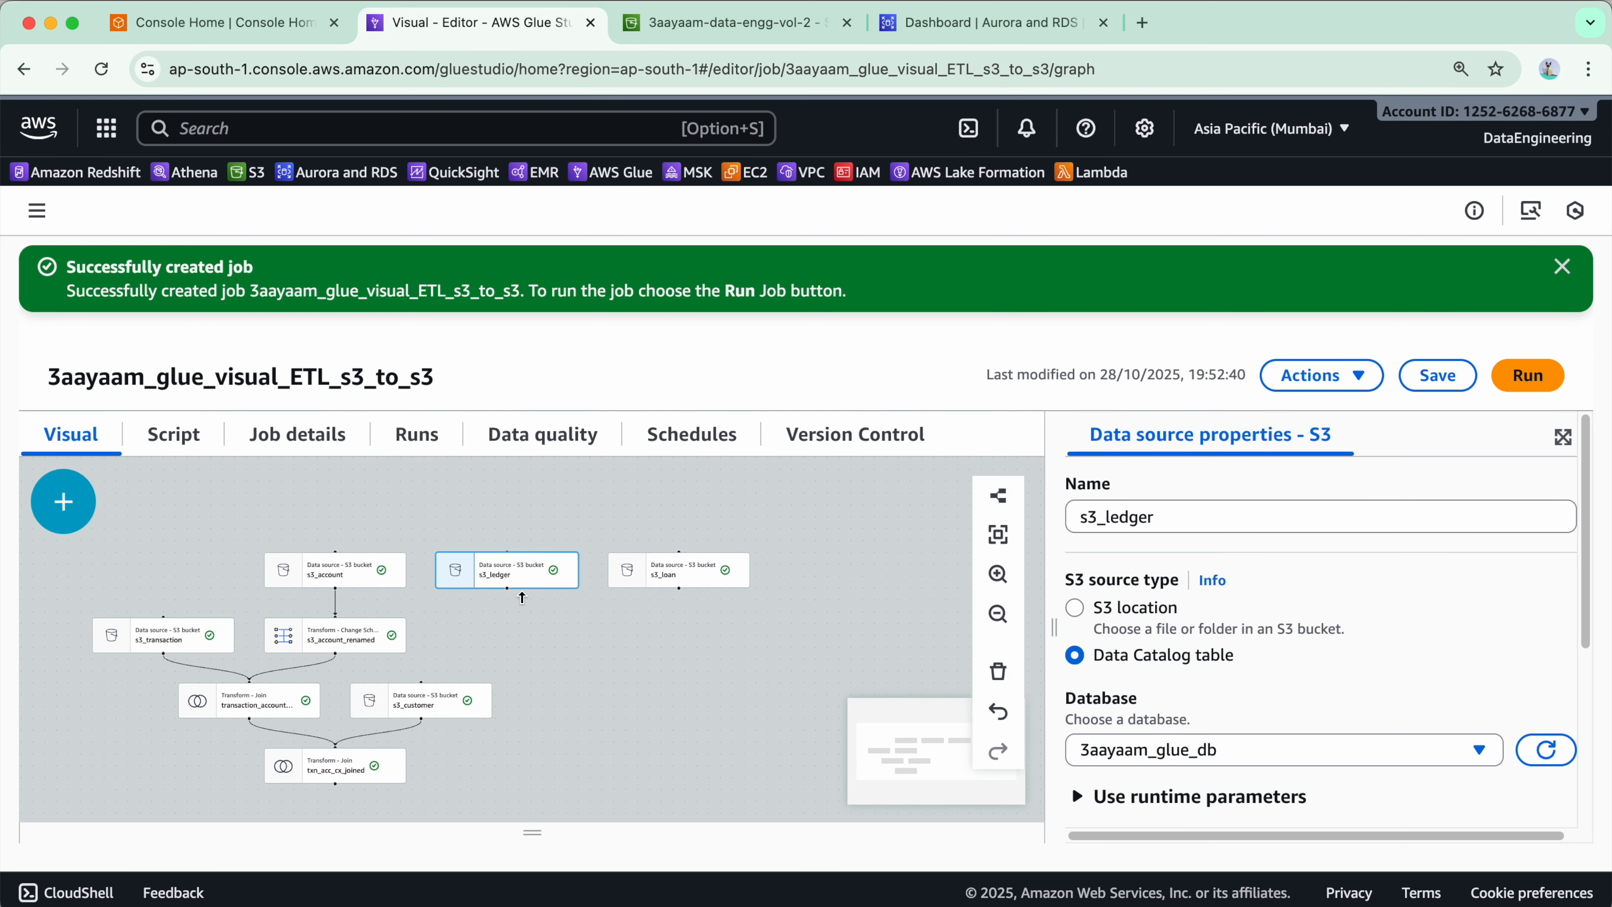
click(389, 767)
click(63, 502)
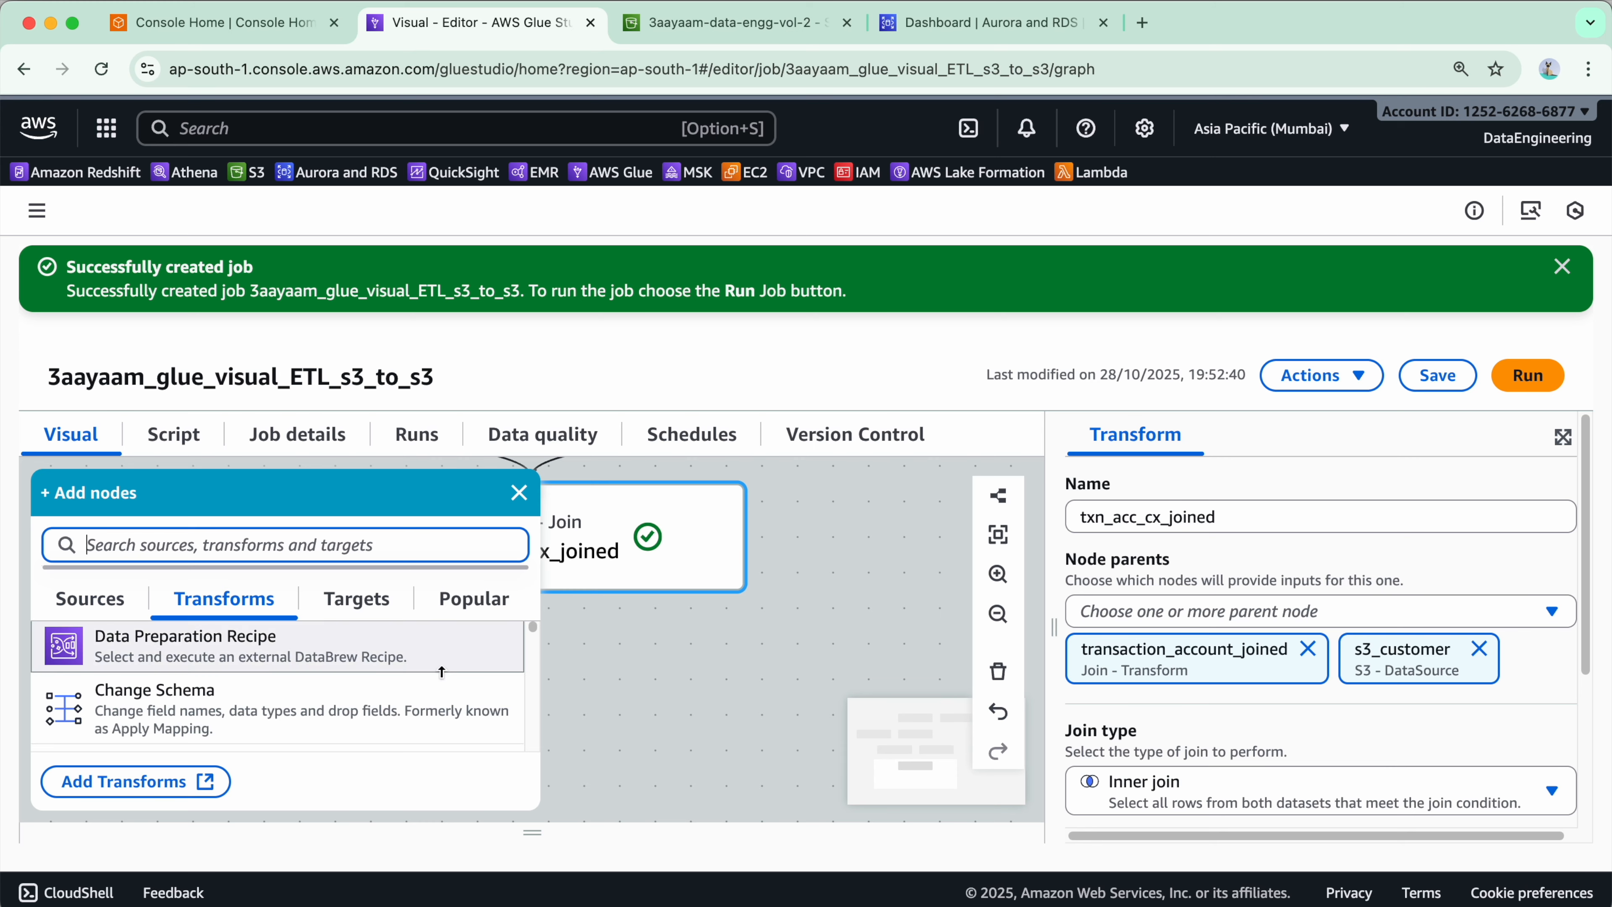
scroll(442, 671, down, 10)
scroll(236, 673, down, 10)
scroll(236, 686, up, 6)
scroll(277, 681, up, 10)
scroll(260, 689, up, 3)
scroll(304, 699, down, 1)
click(349, 709)
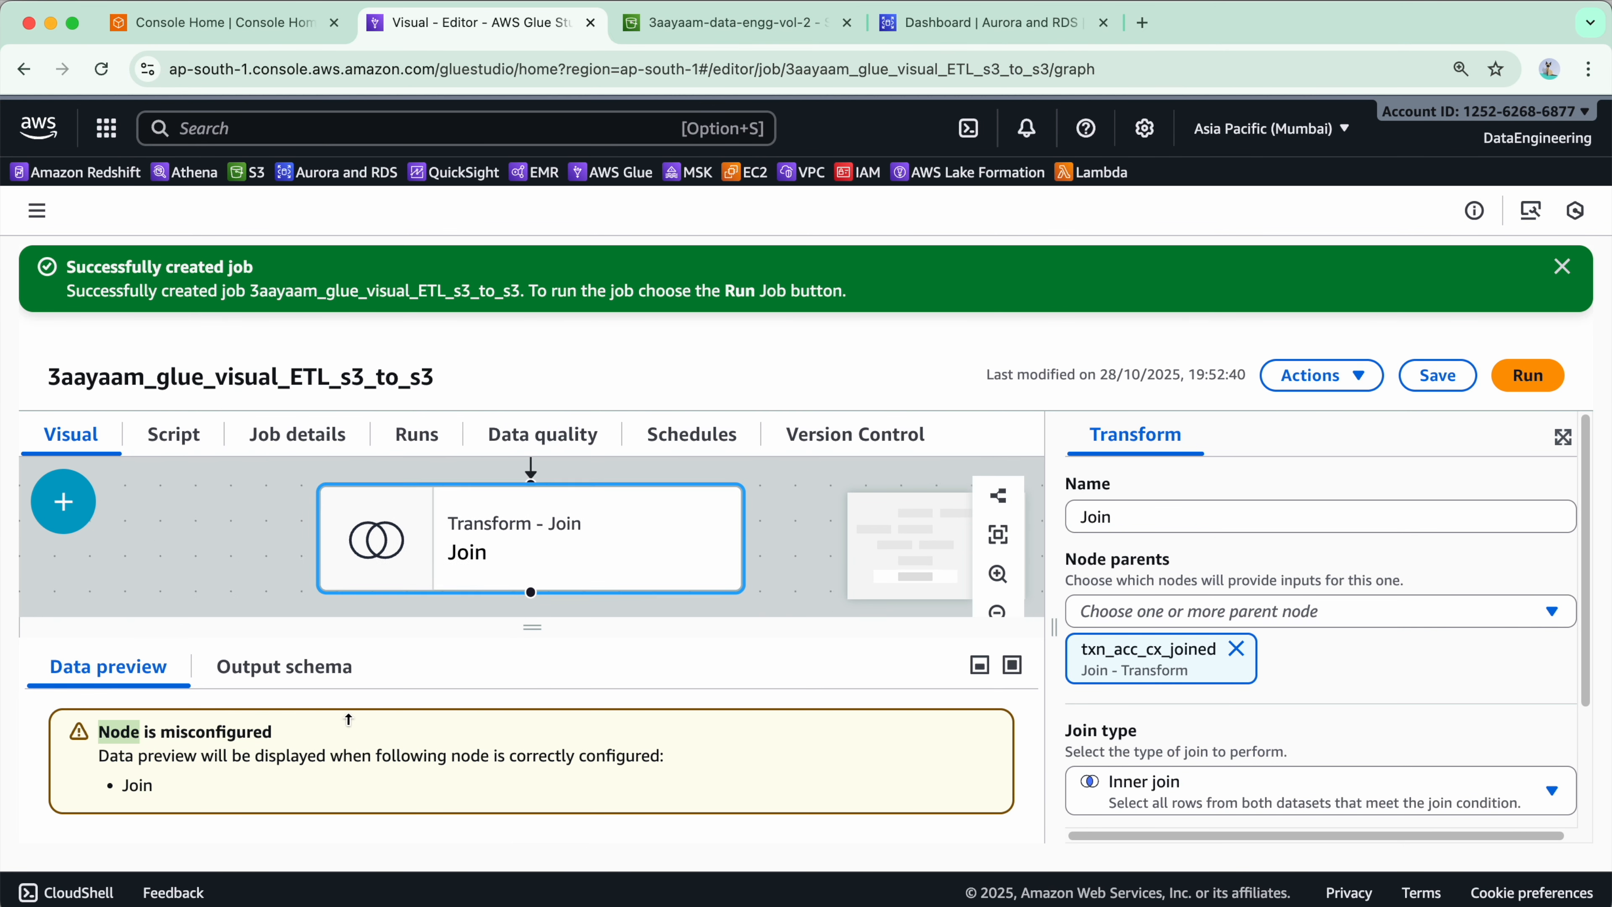
drag(1185, 517, 1043, 511)
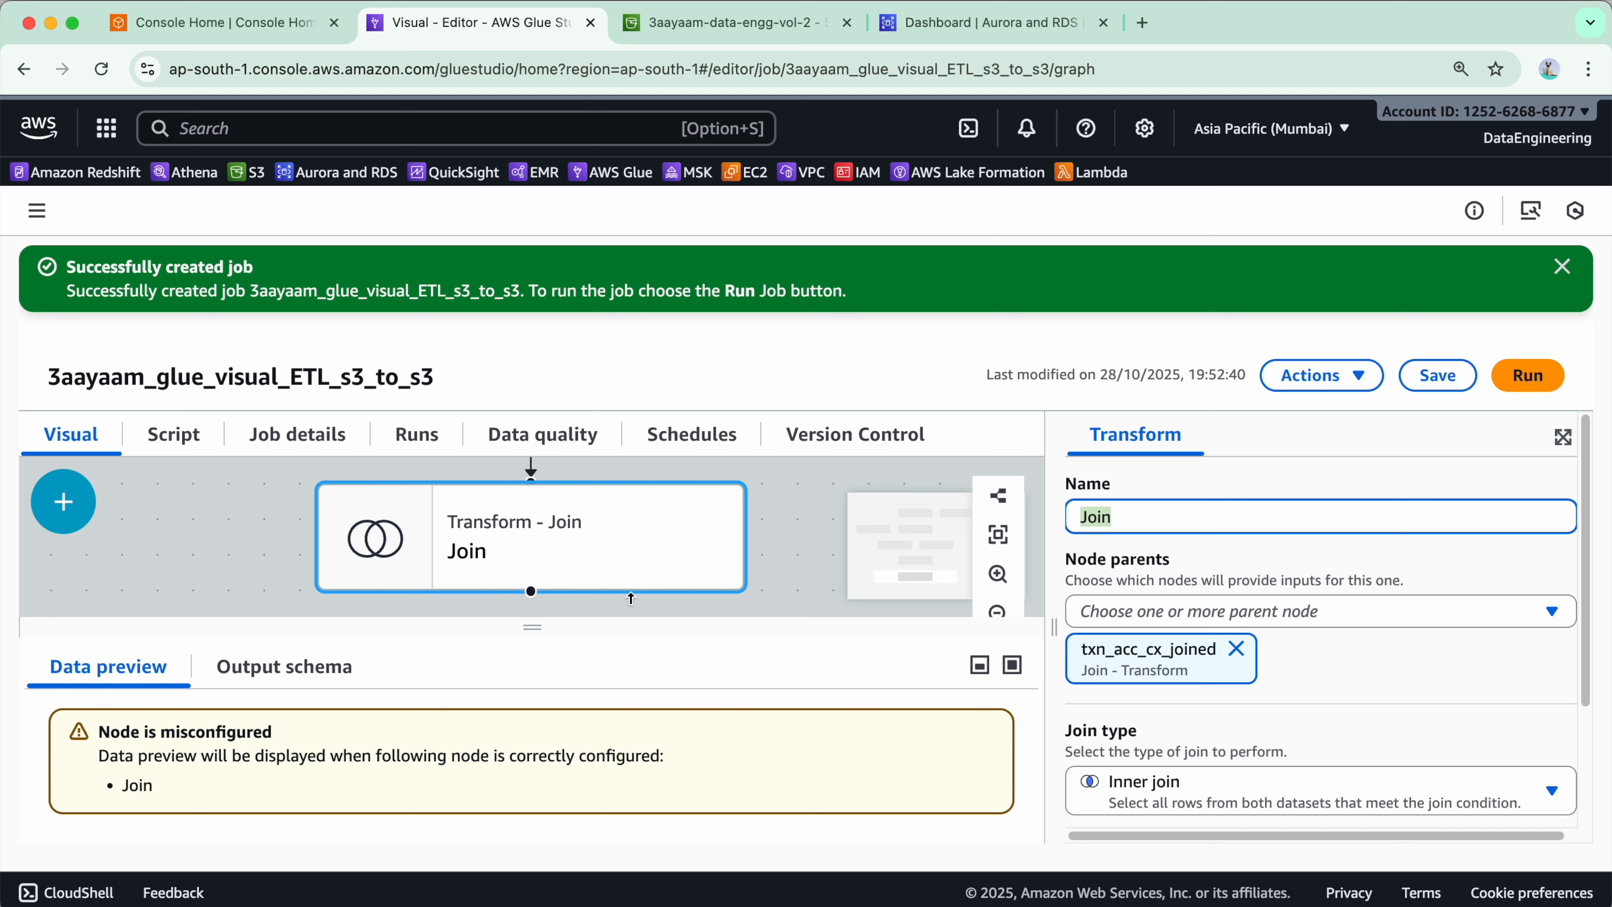
text(txn_acc_cx_led_joined)
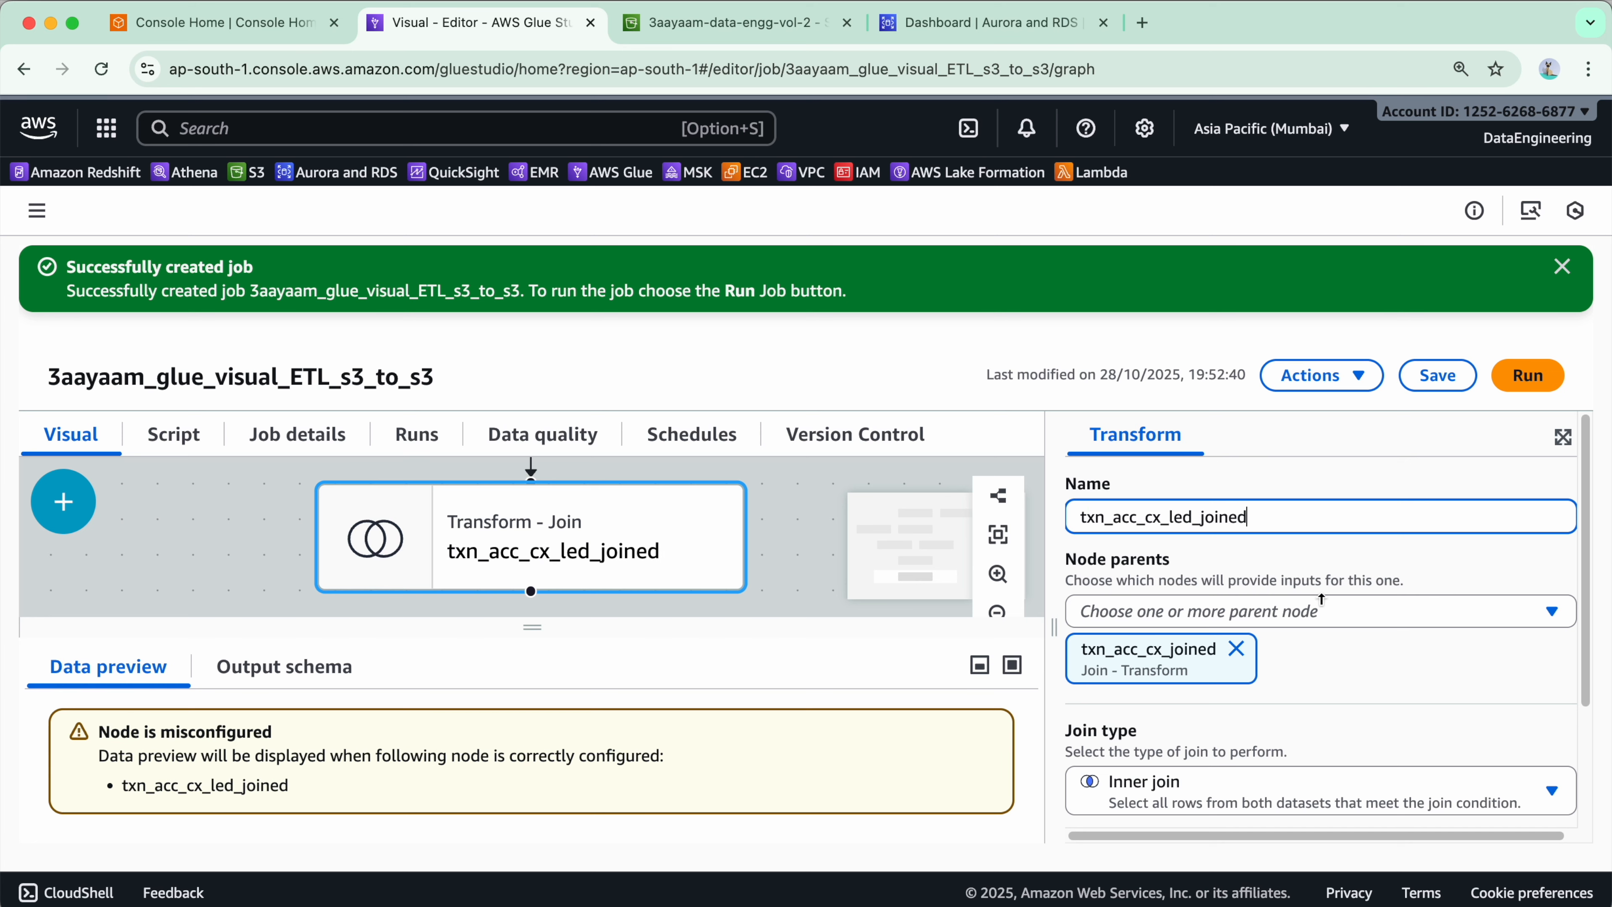
- Add s3_ledger as a second parent node of the txn_acc_cx_led_joined Join
click(1307, 574)
click(1333, 617)
scroll(1296, 723, down, 3)
scroll(1297, 723, down, 2)
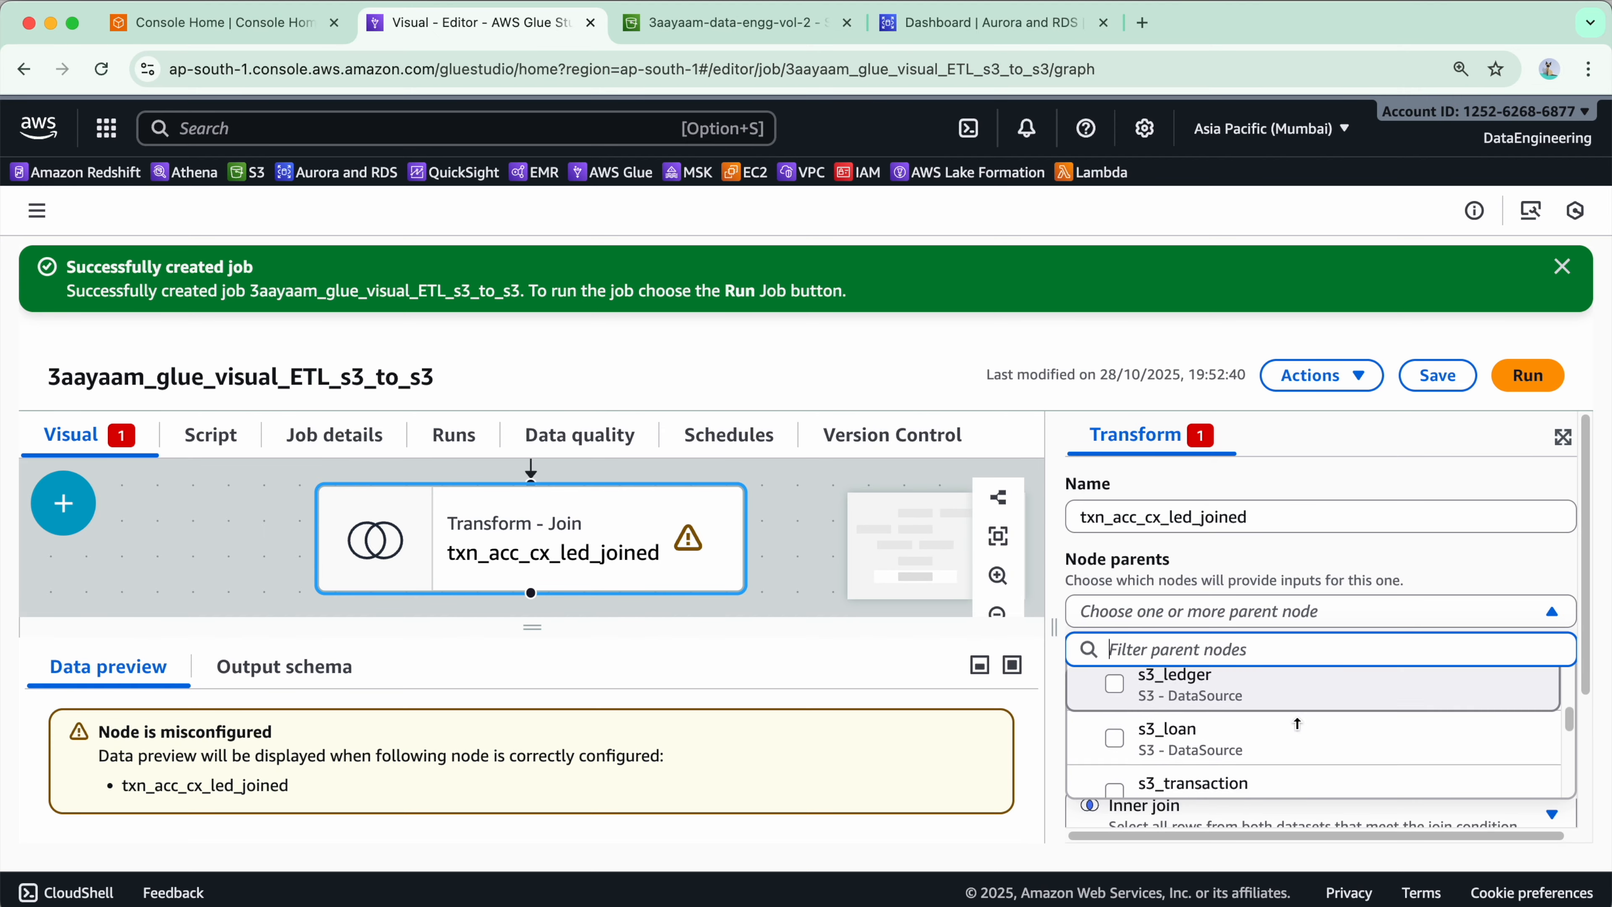
click(1235, 681)
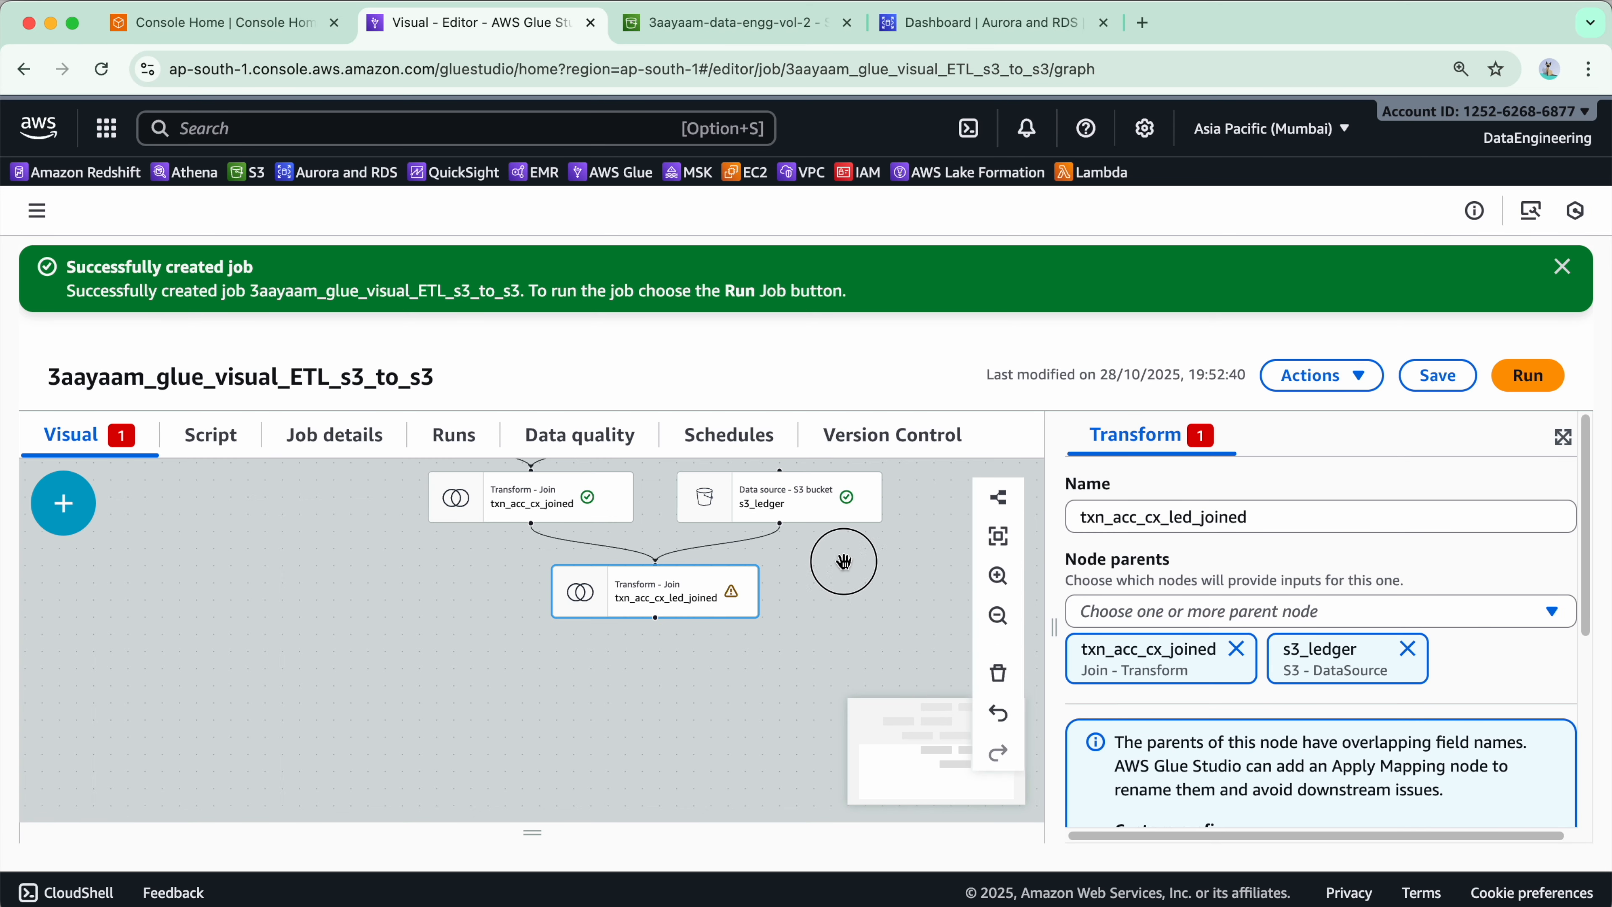
drag(845, 563, 691, 673)
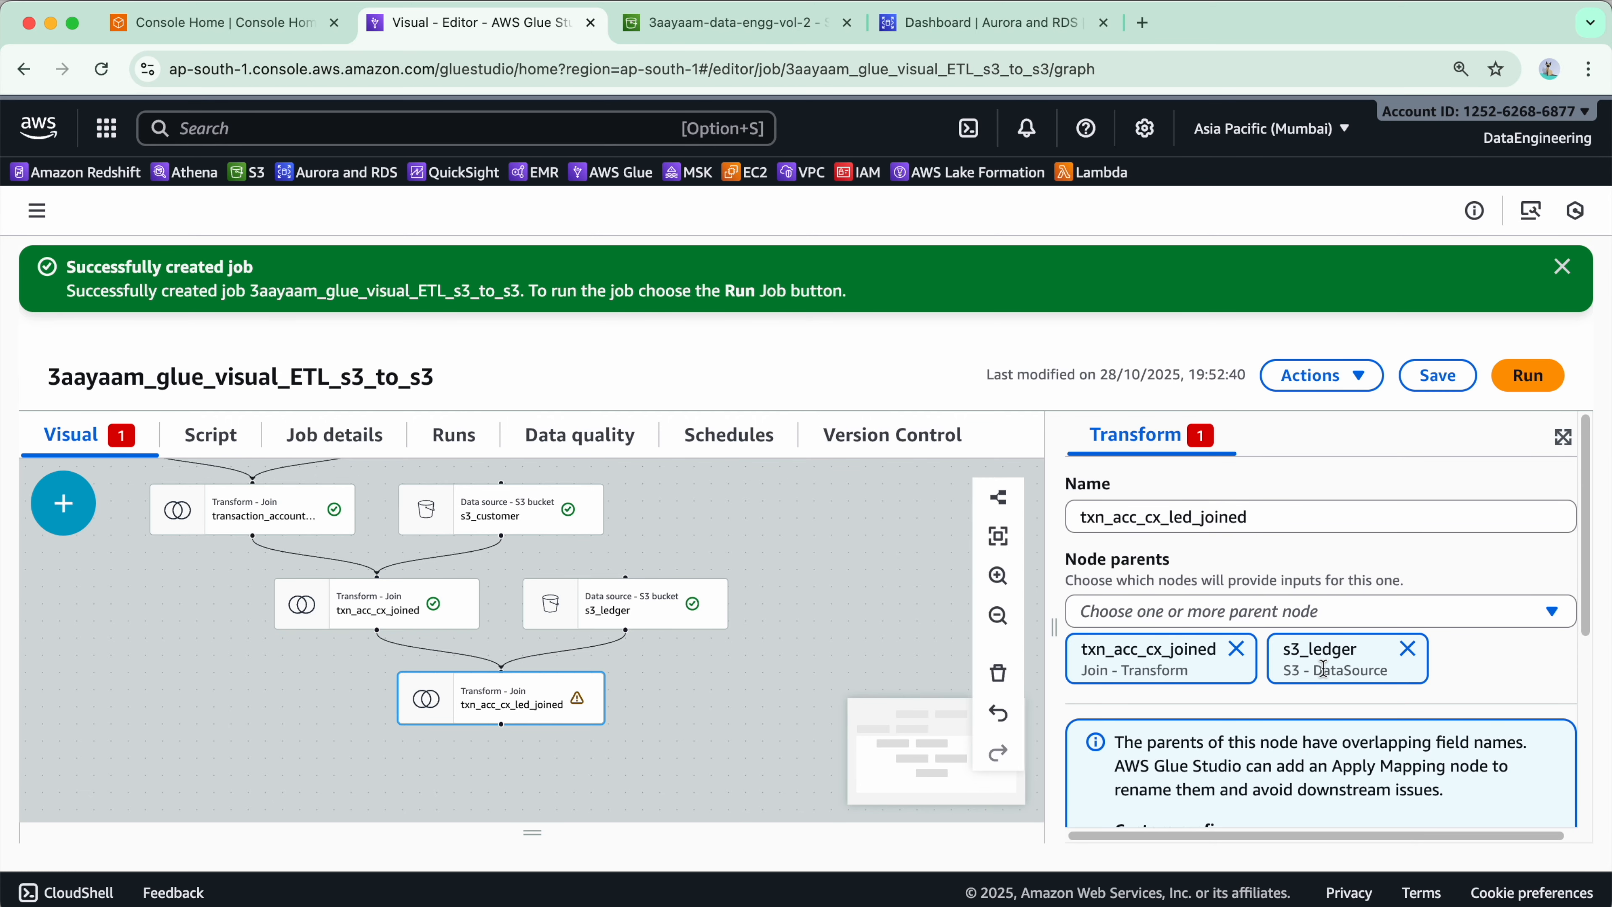
- Resolve the overlapping field names by adding a renamed-keys mapping with the prefix right
scroll(1323, 668, down, 5)
scroll(1278, 623, up, 1)
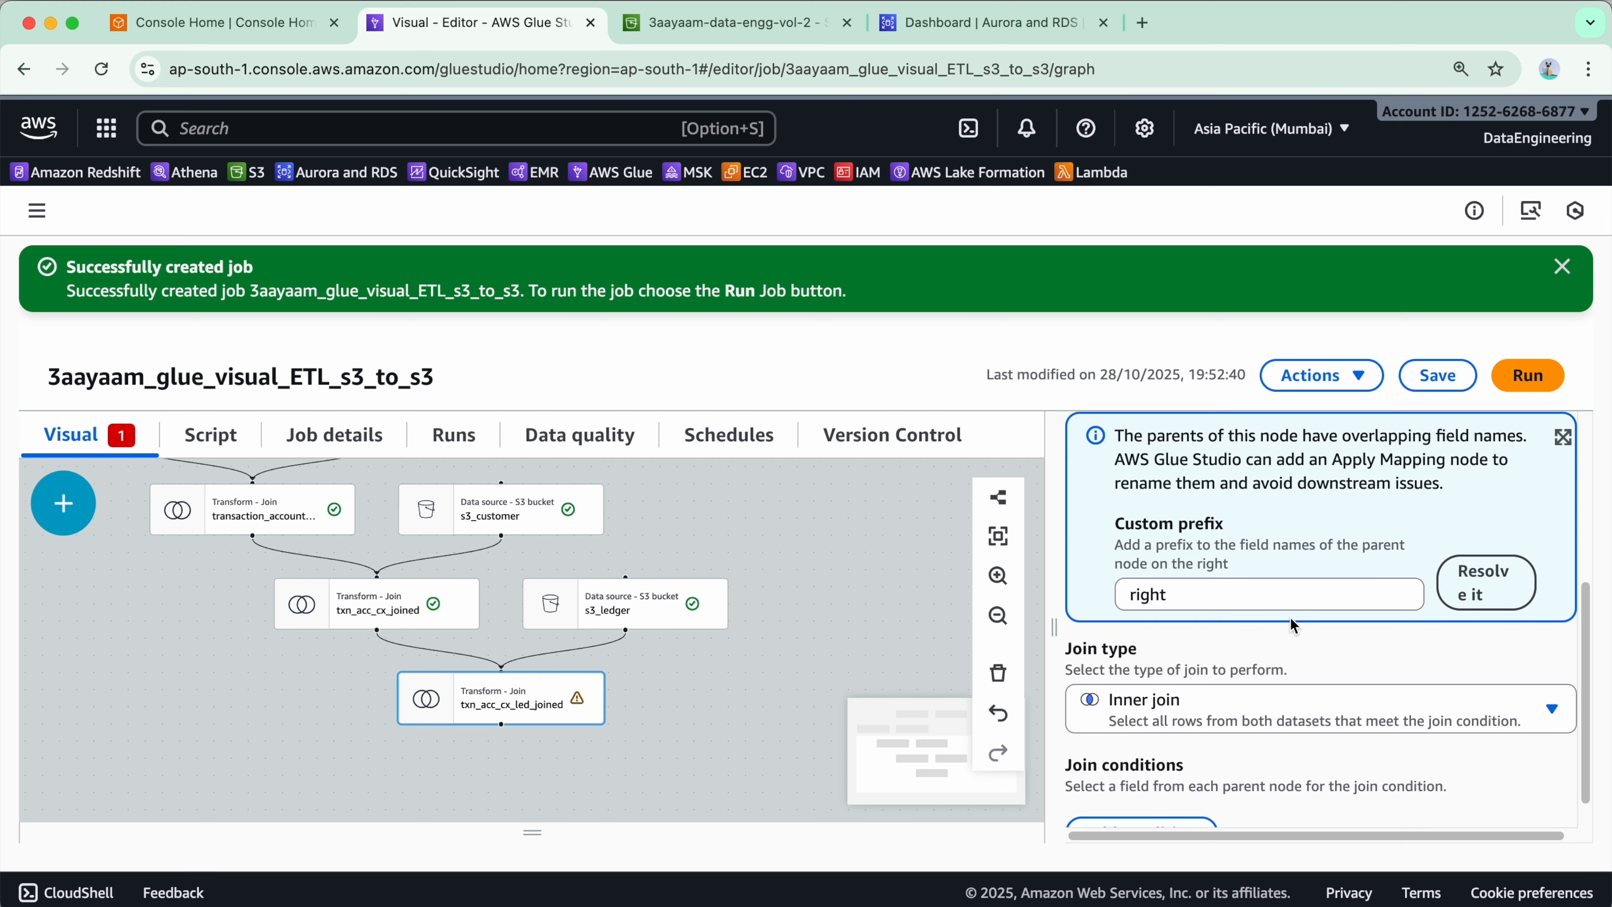
click(1466, 600)
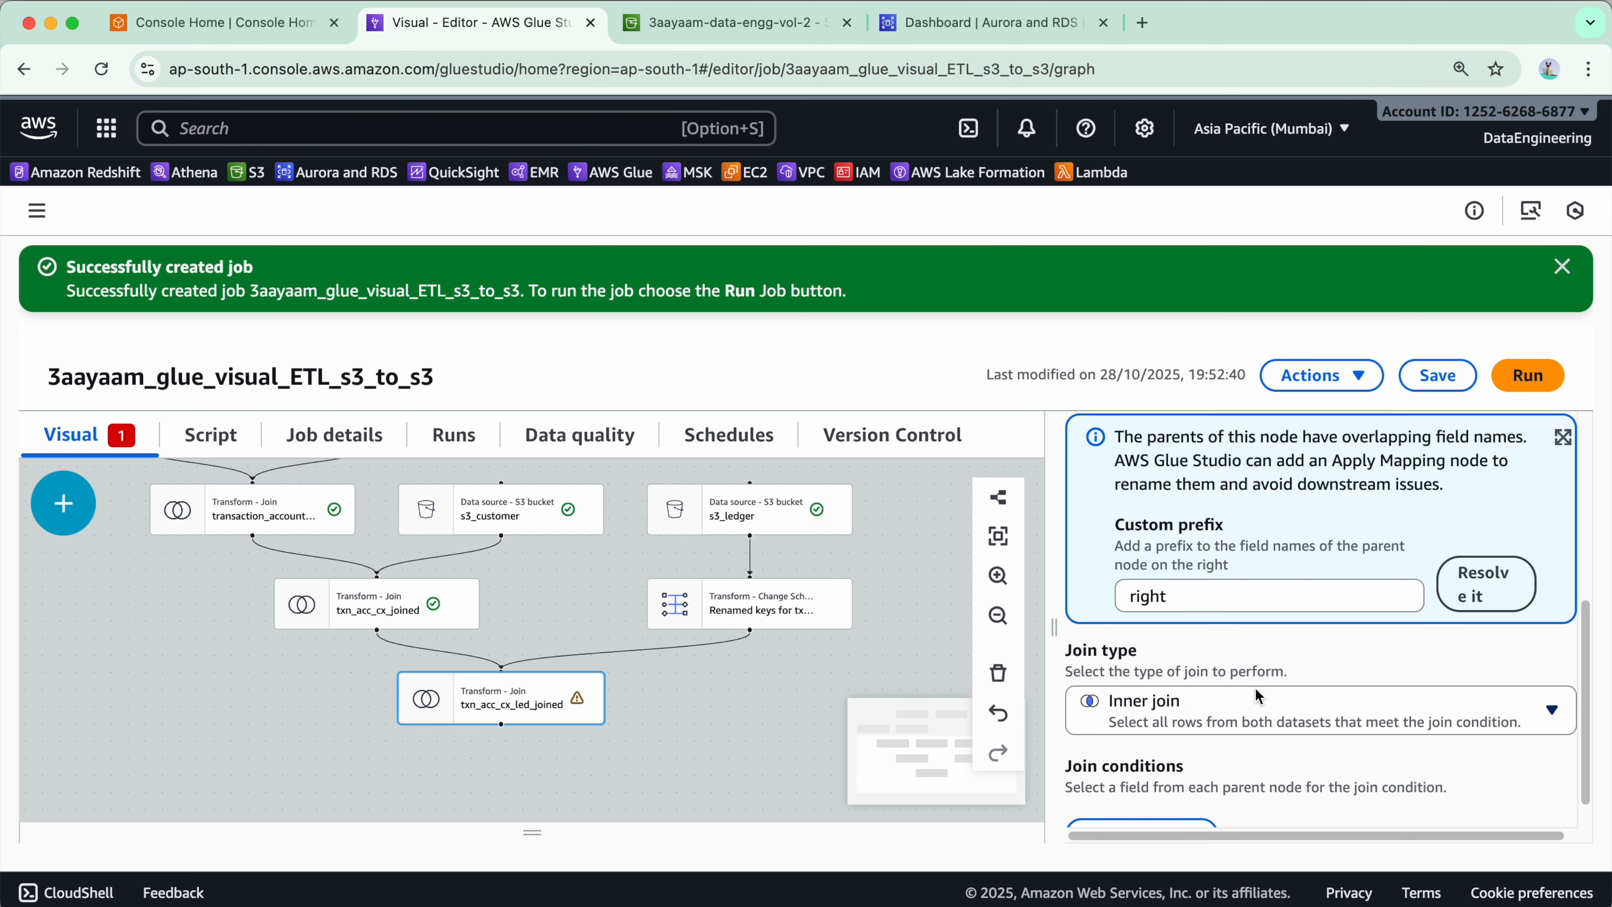
- Add a join condition row to txn_acc_cx_led_joined and save the job
scroll(1276, 673, down, 1)
click(1140, 797)
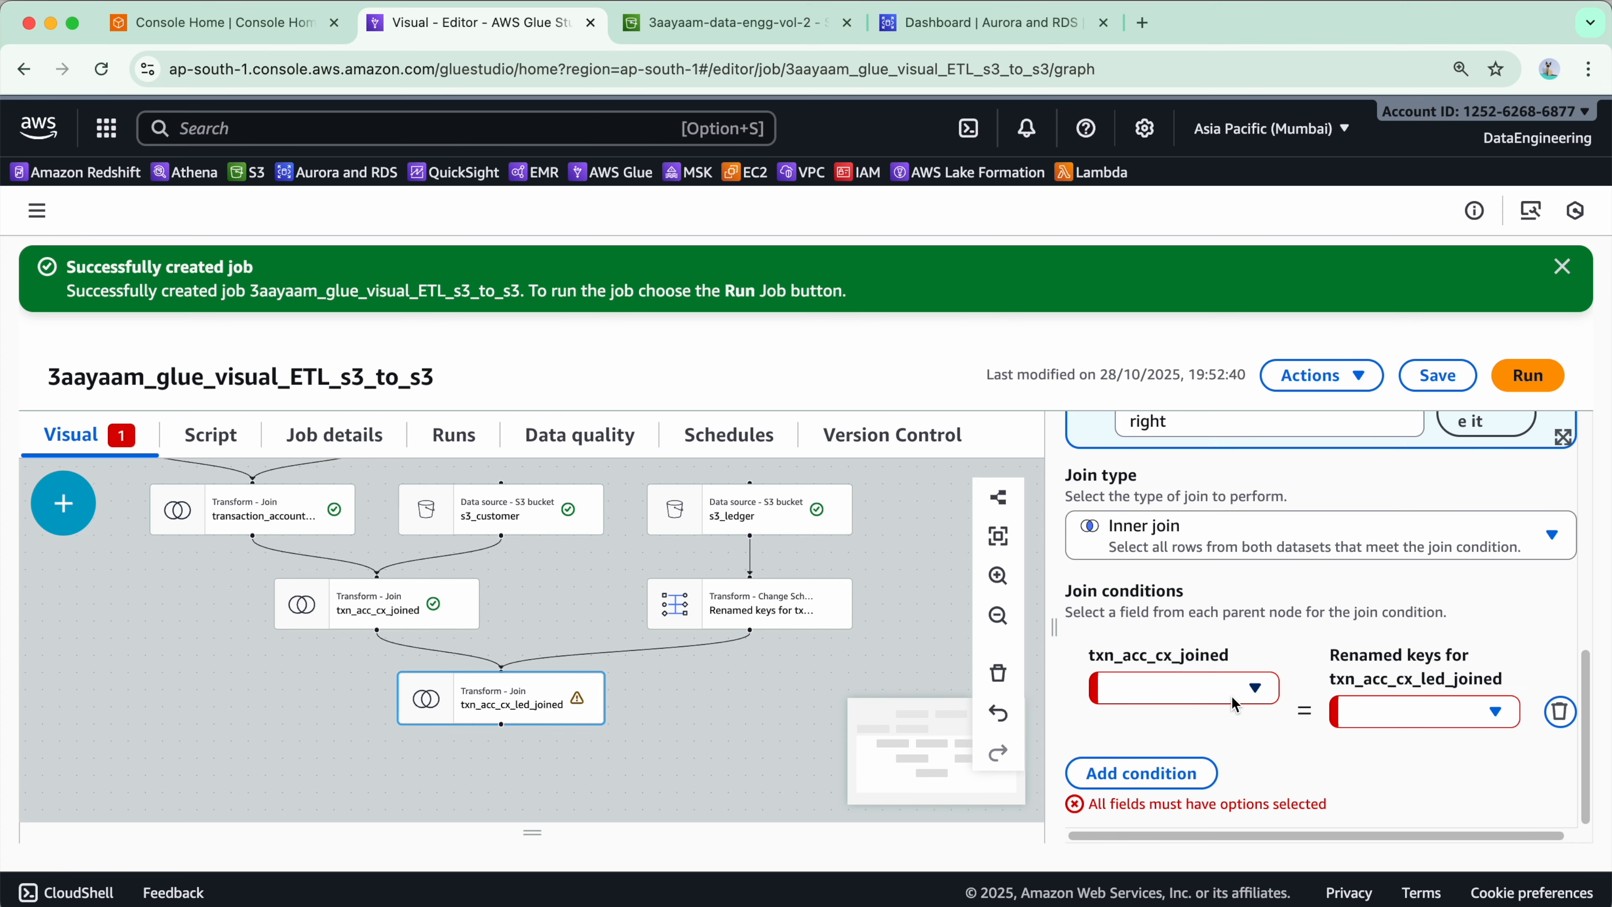
click(1436, 374)
- Select the s3_loan source and examine the columns in its data preview
drag(712, 717, 533, 785)
drag(714, 665, 749, 800)
click(320, 536)
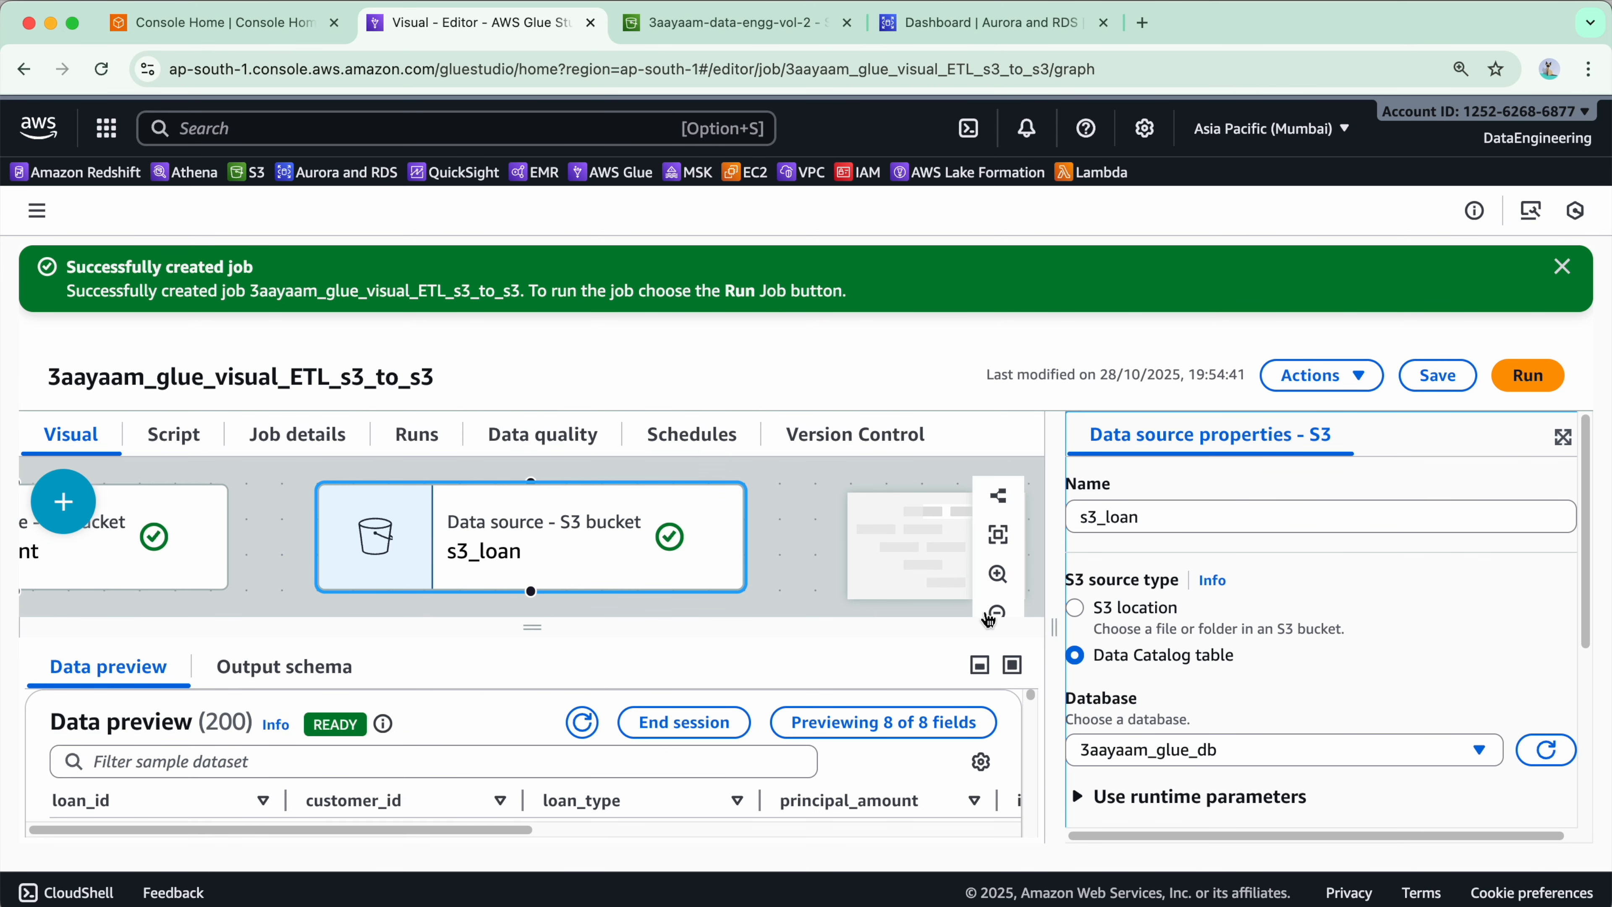
click(1012, 665)
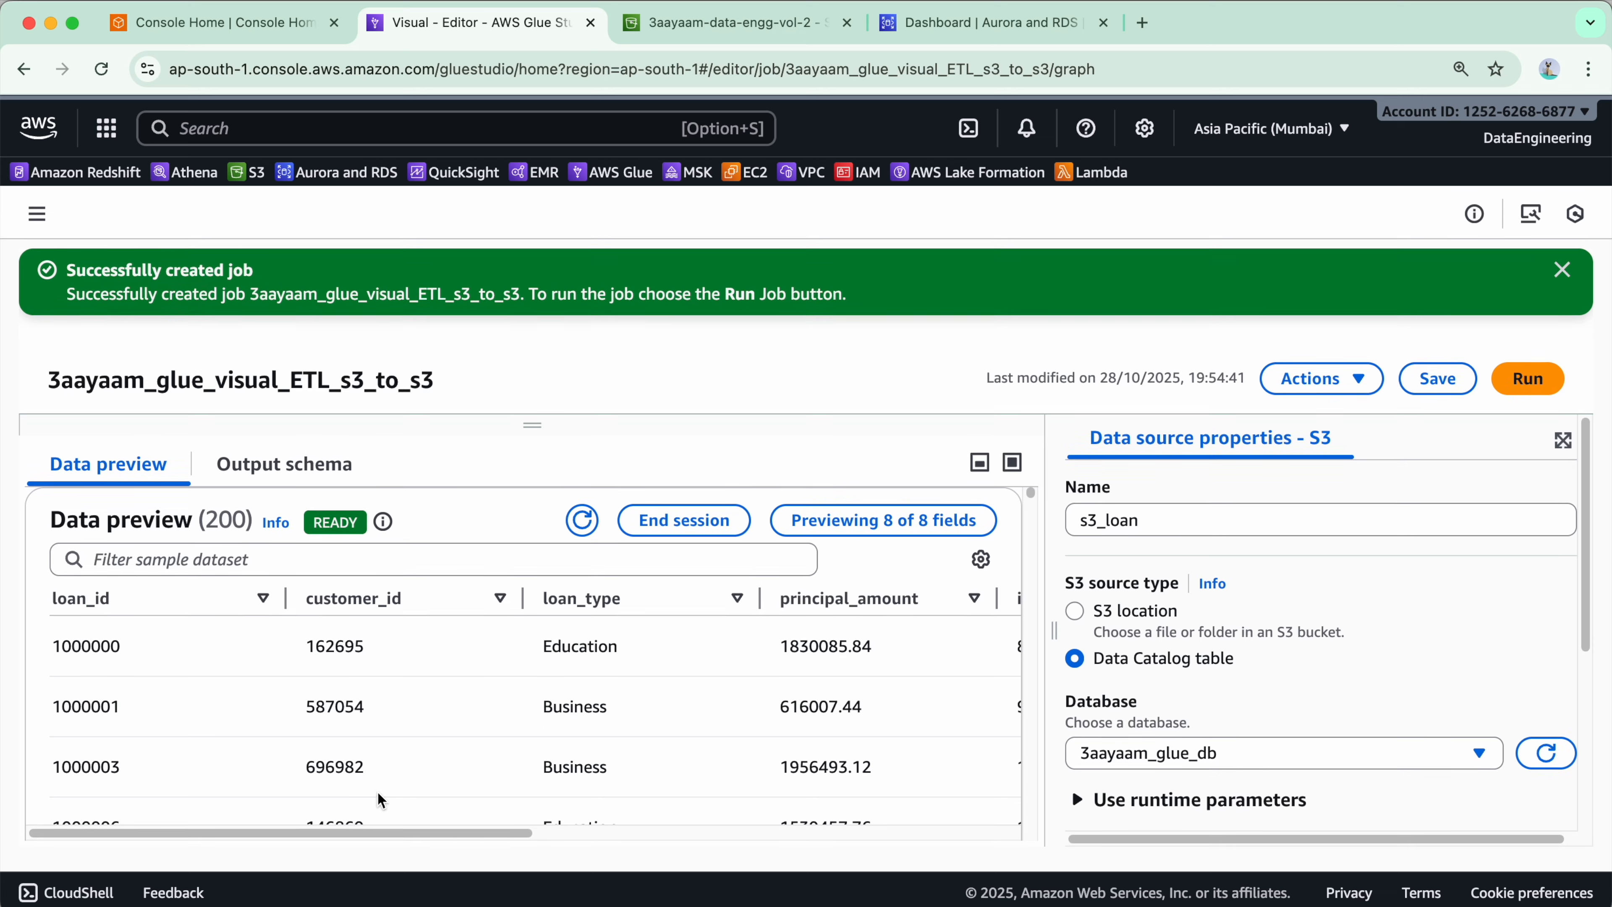
scroll(651, 717, right, 2)
scroll(651, 718, right, 10)
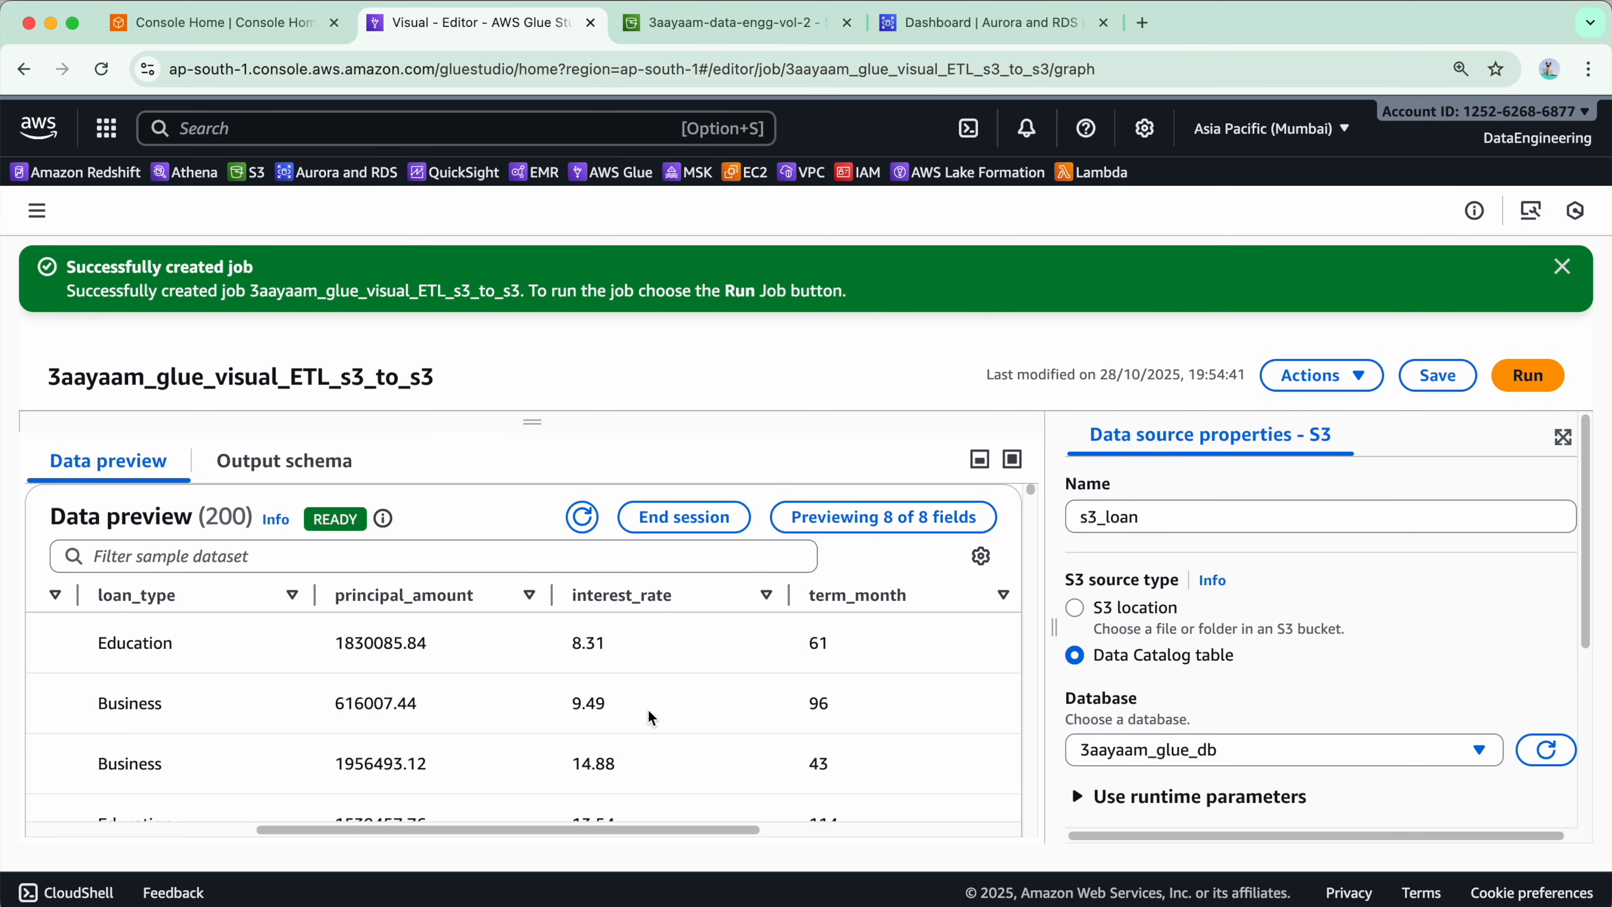
scroll(651, 718, left, 12)
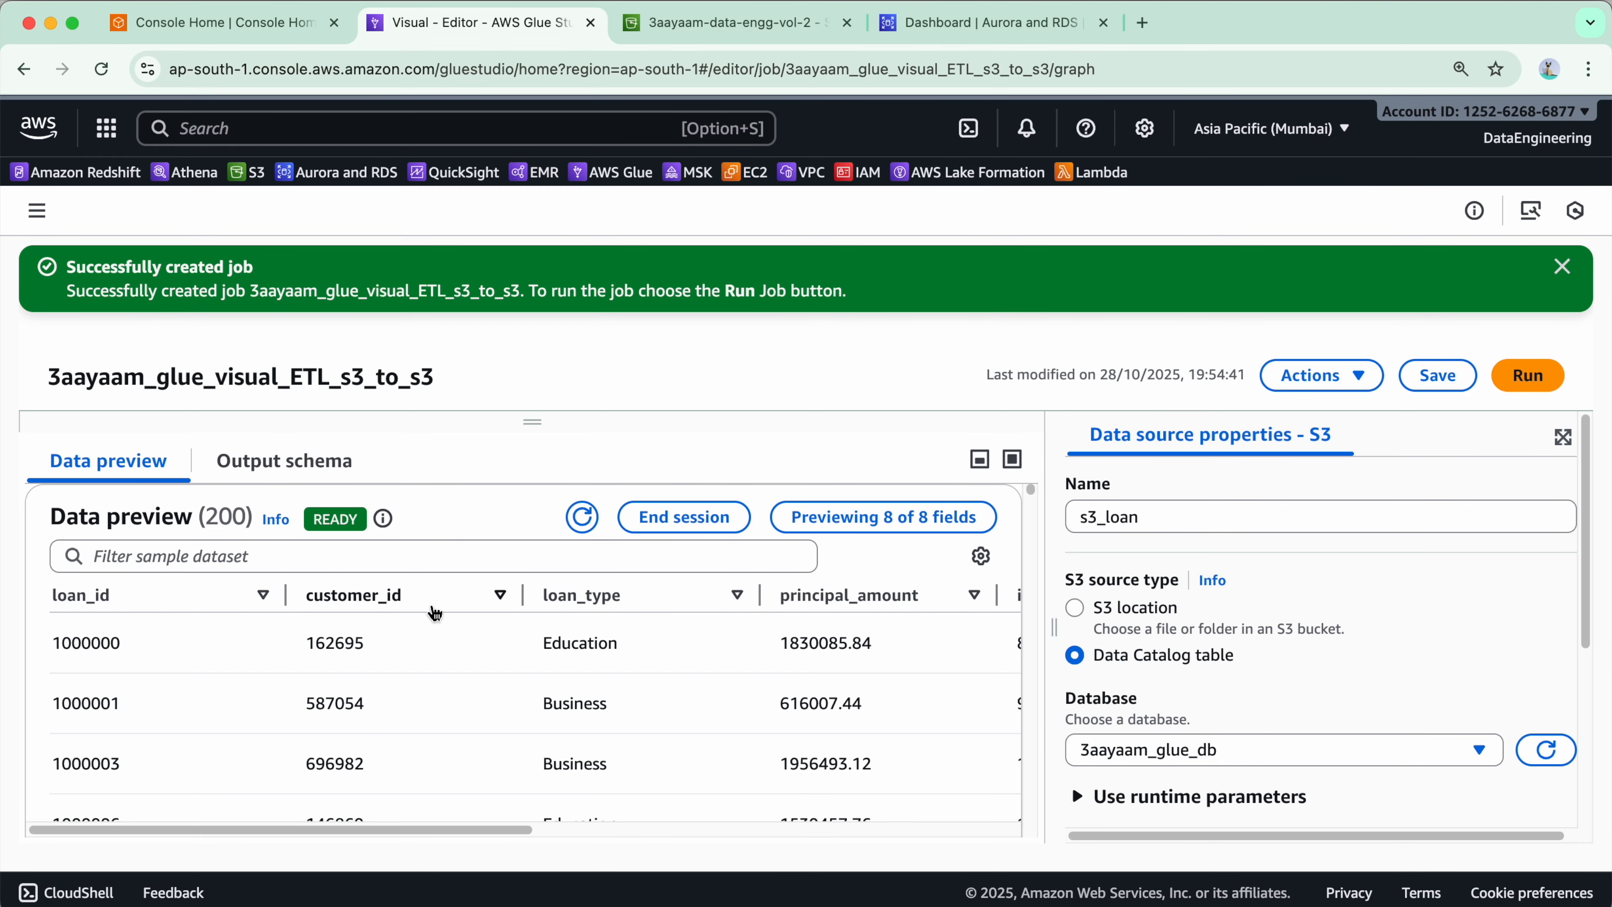
click(532, 421)
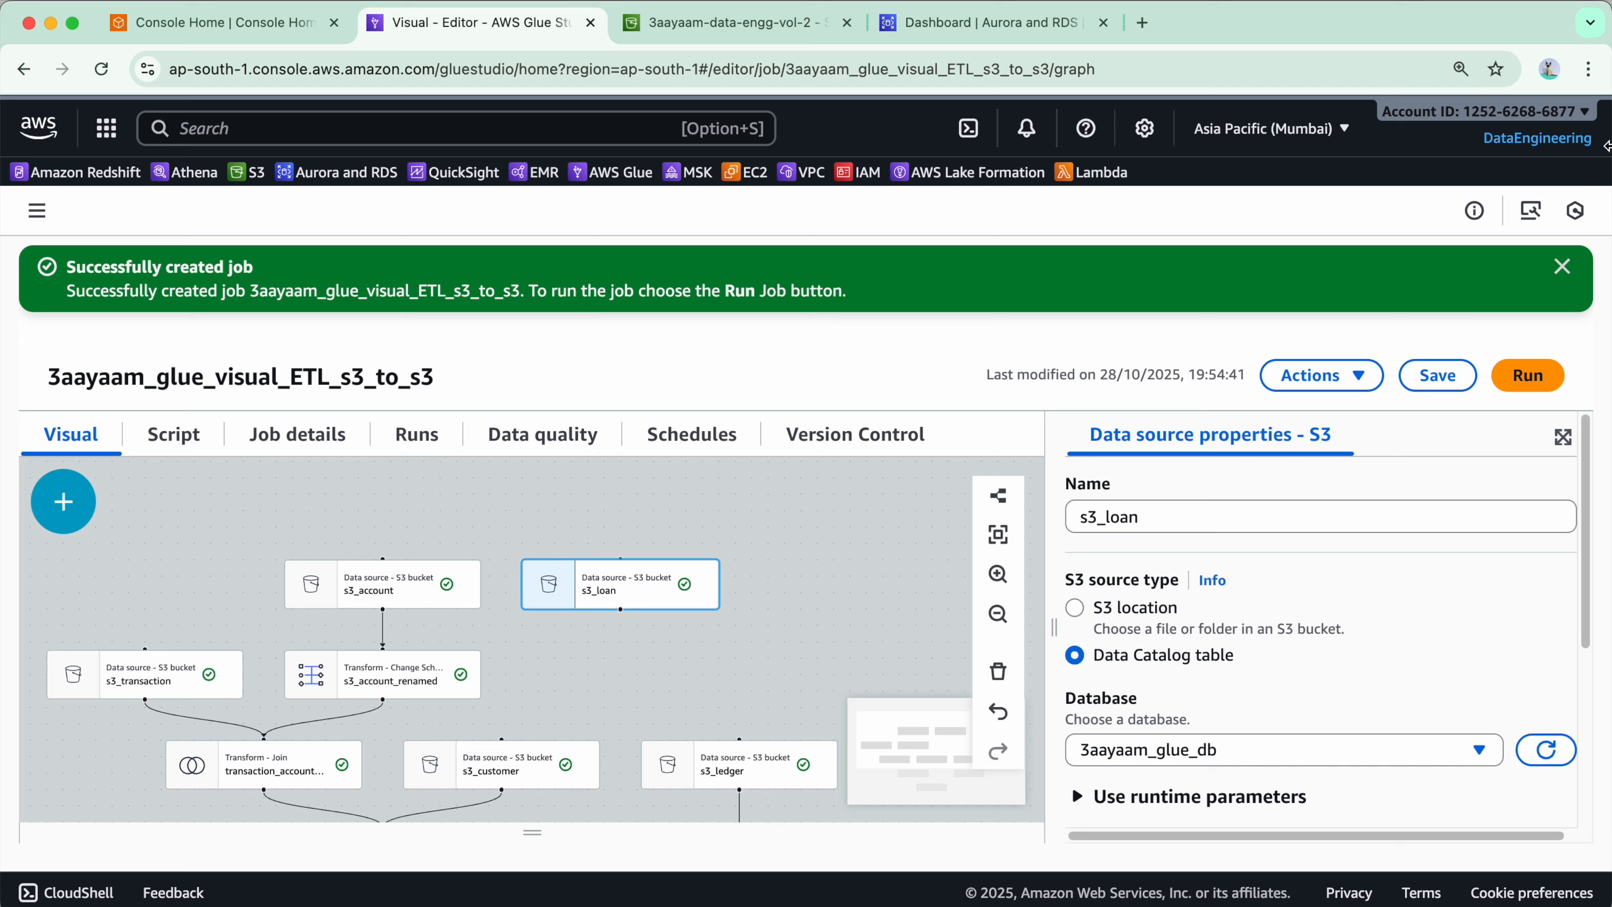
- Add a new Join transform below txn_acc_cx_led_joined and name it txn_acc_cx_led_loan_joined
click(1563, 266)
drag(960, 562, 740, 487)
drag(742, 746, 218, 529)
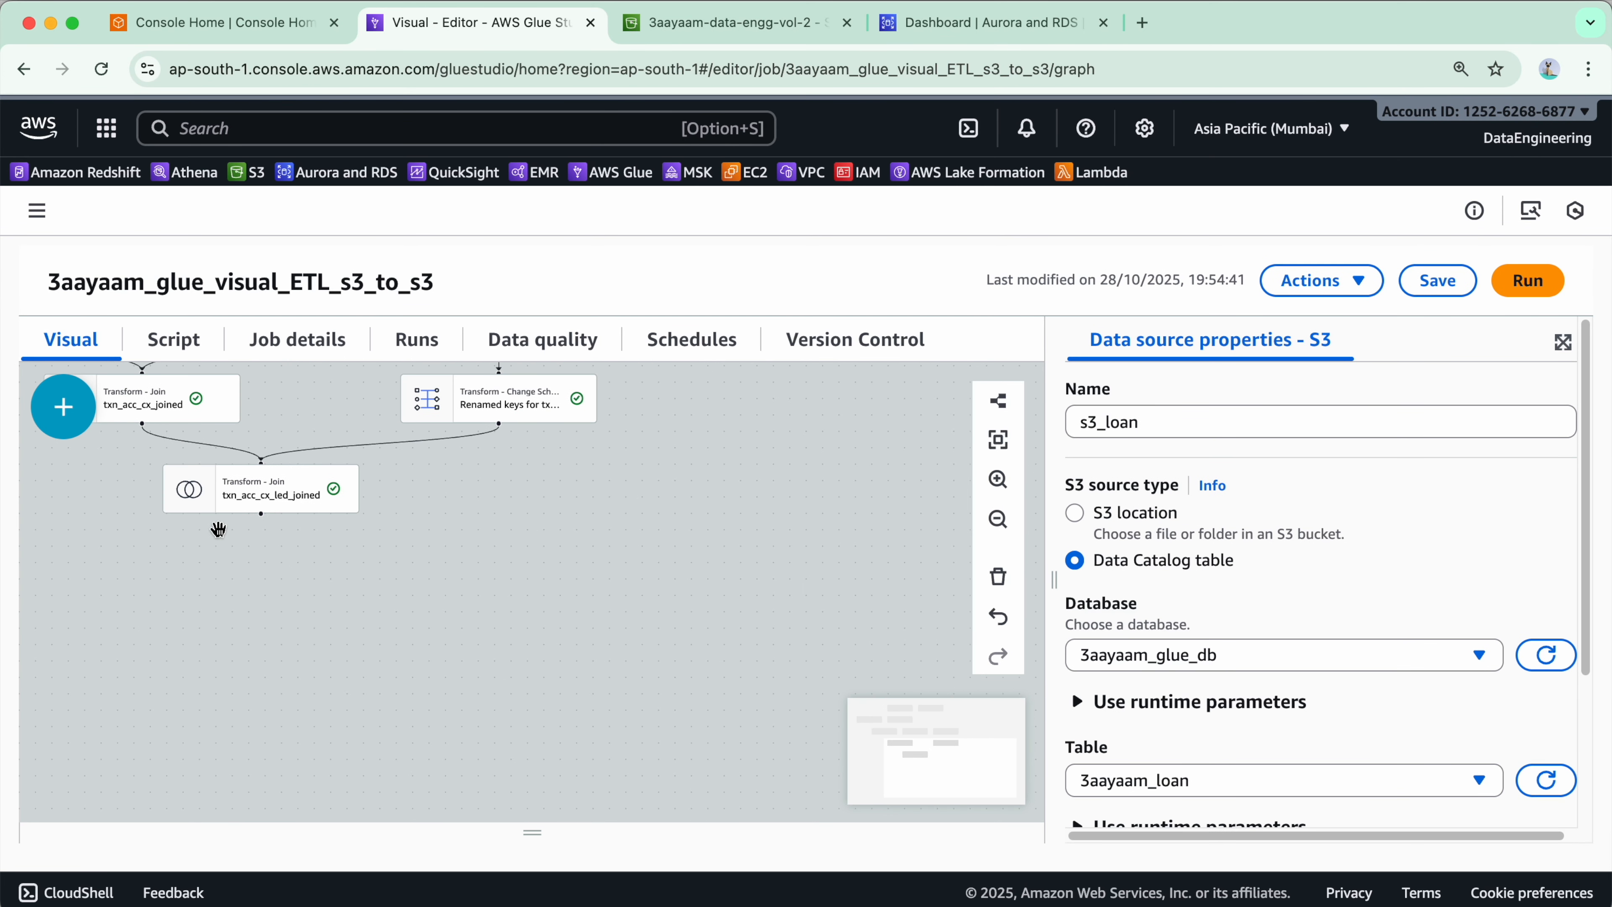
click(219, 511)
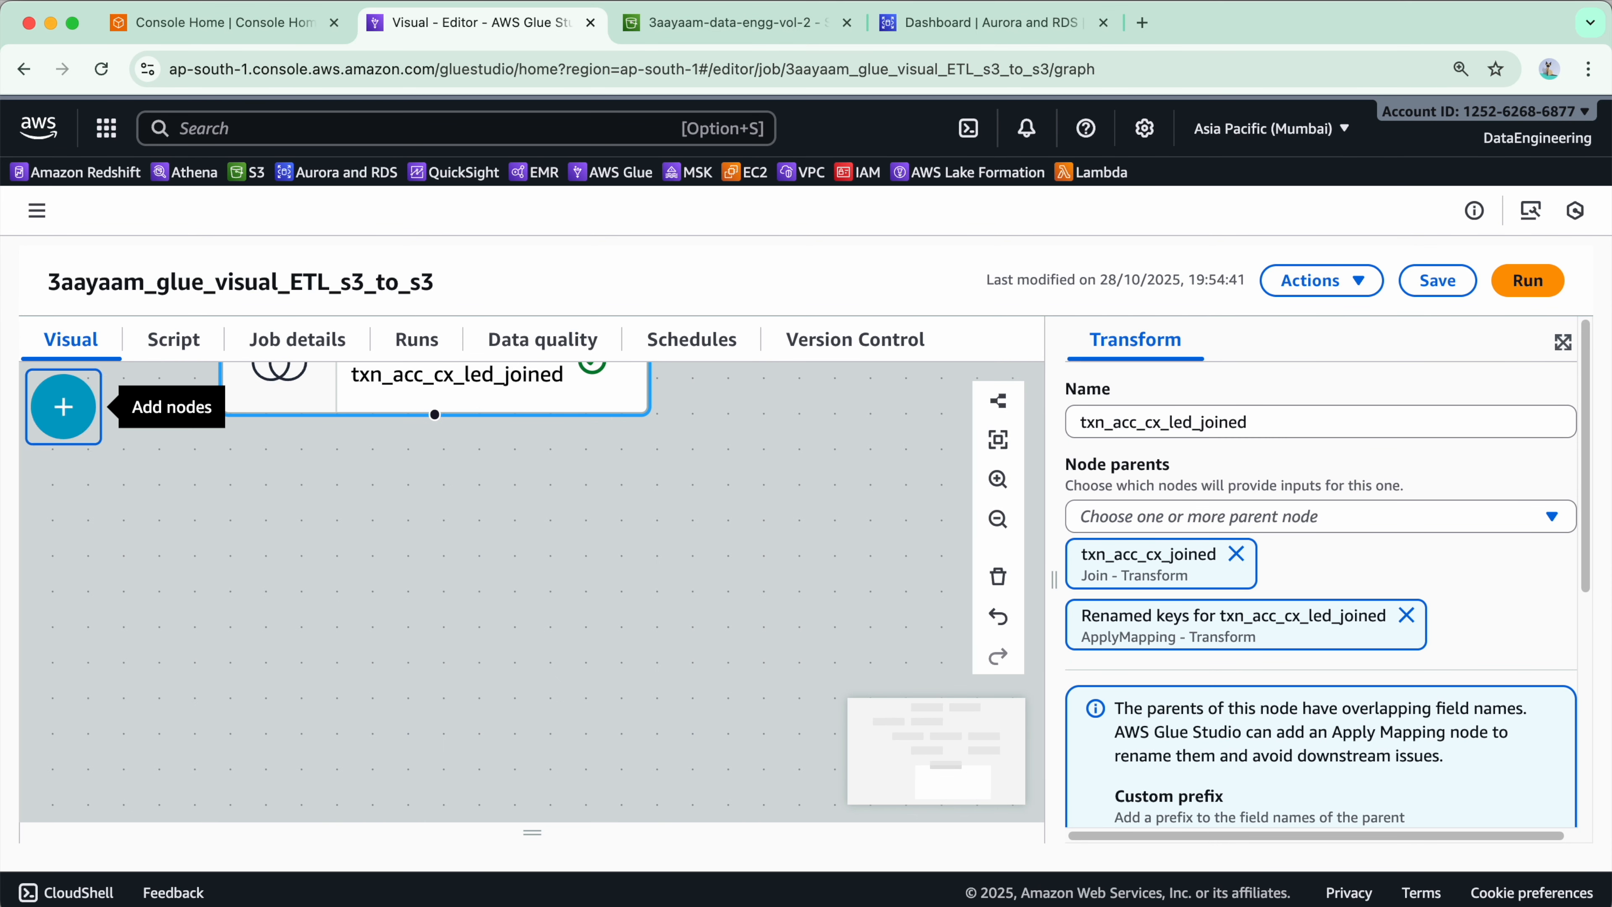
click(58, 404)
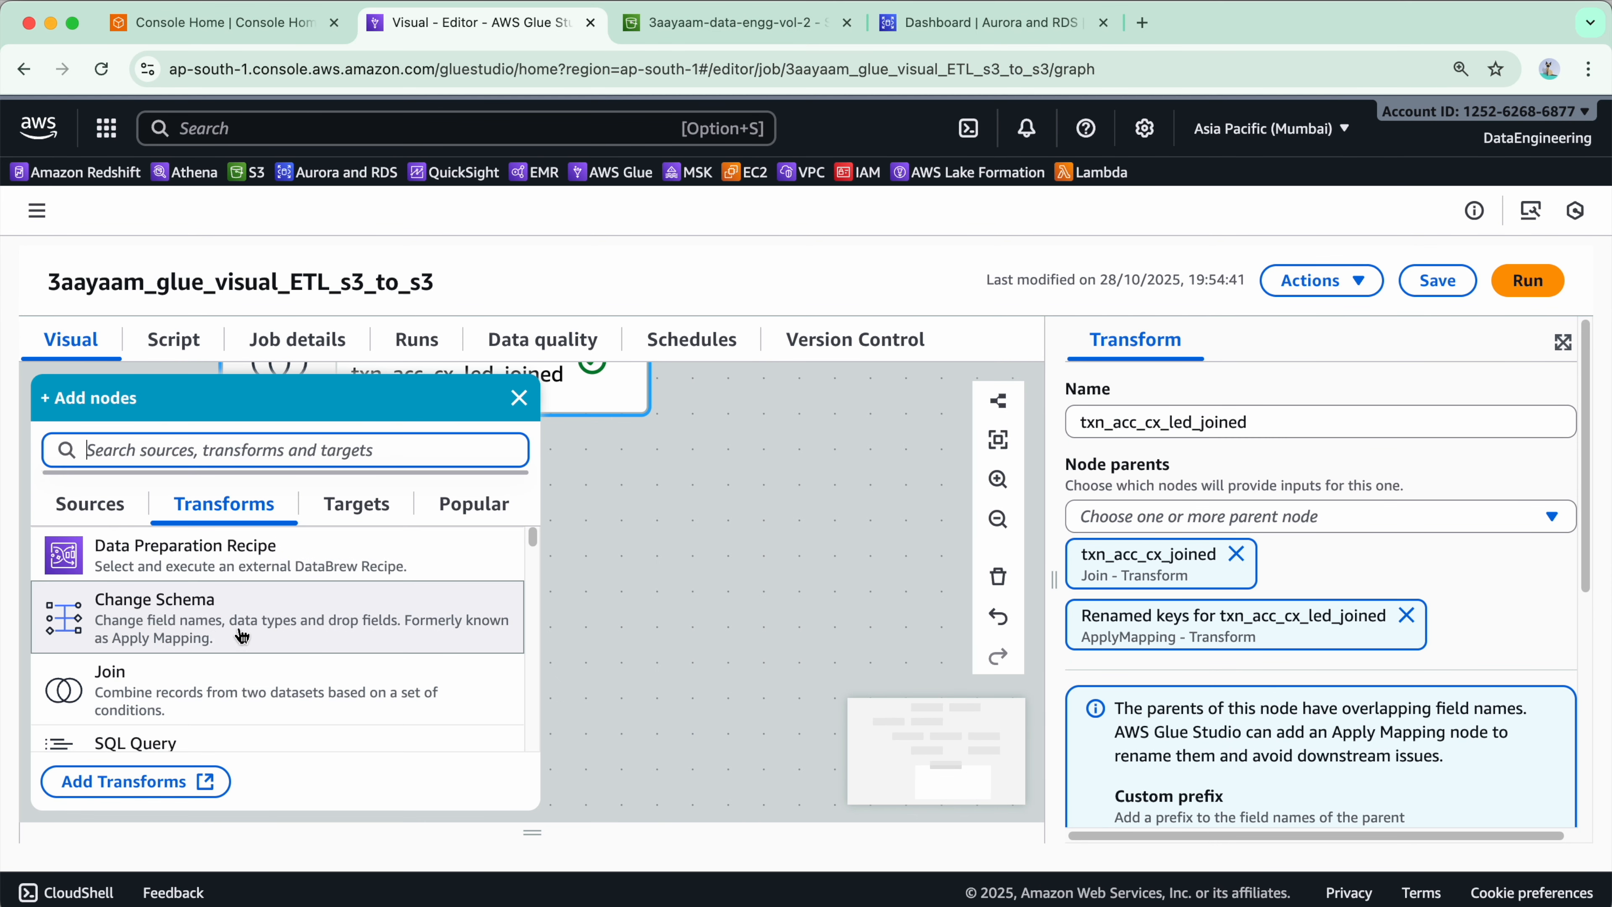
click(191, 692)
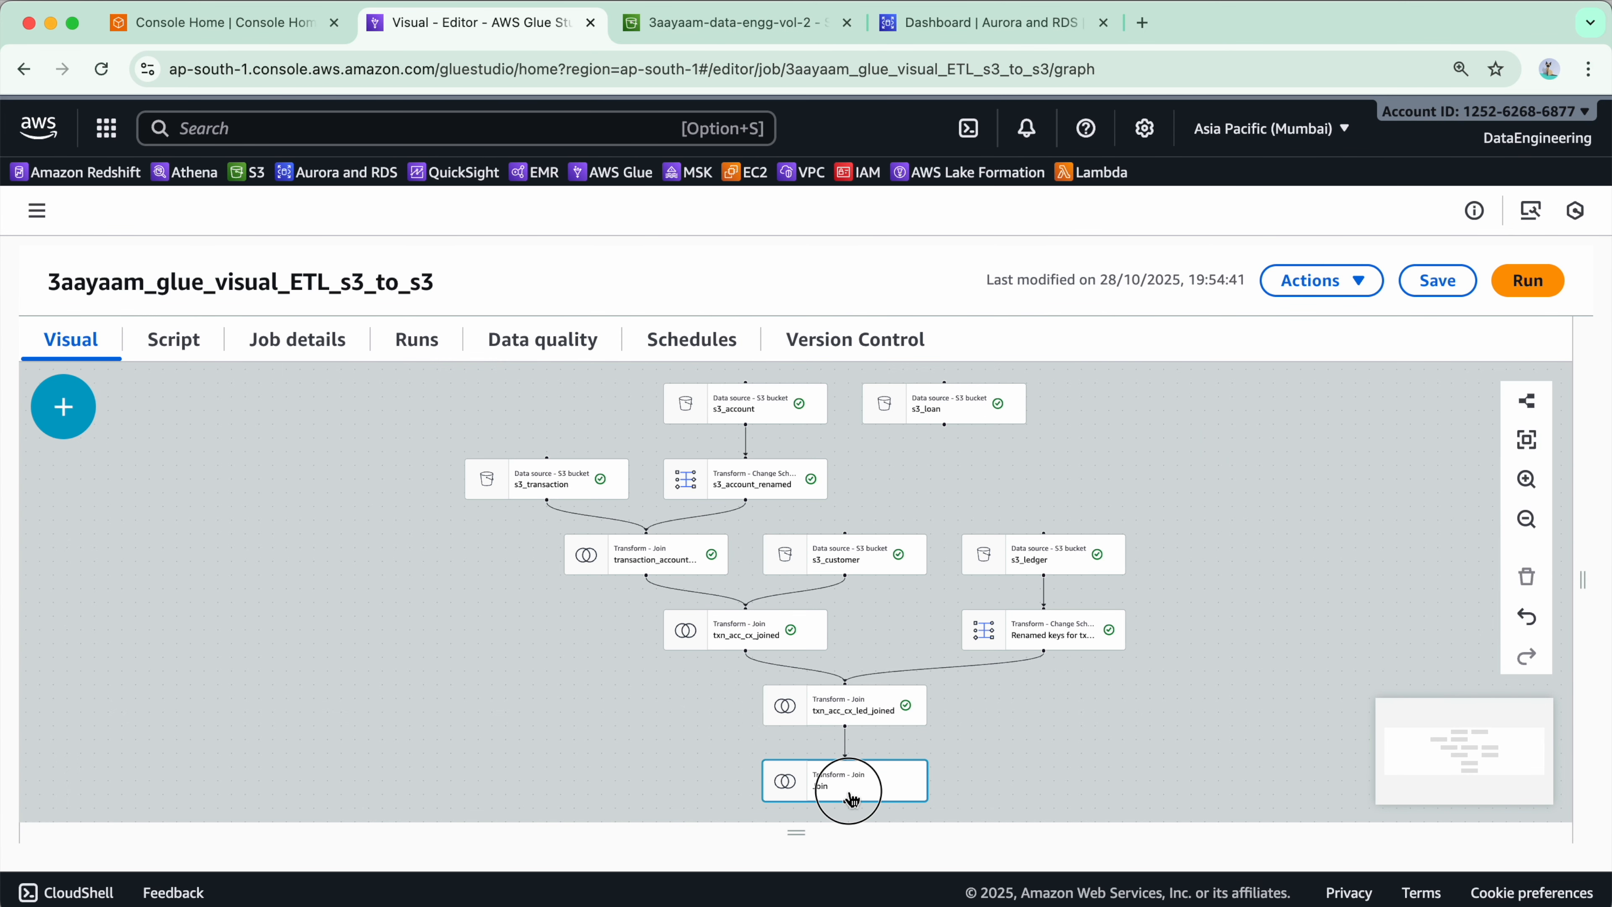
click(853, 799)
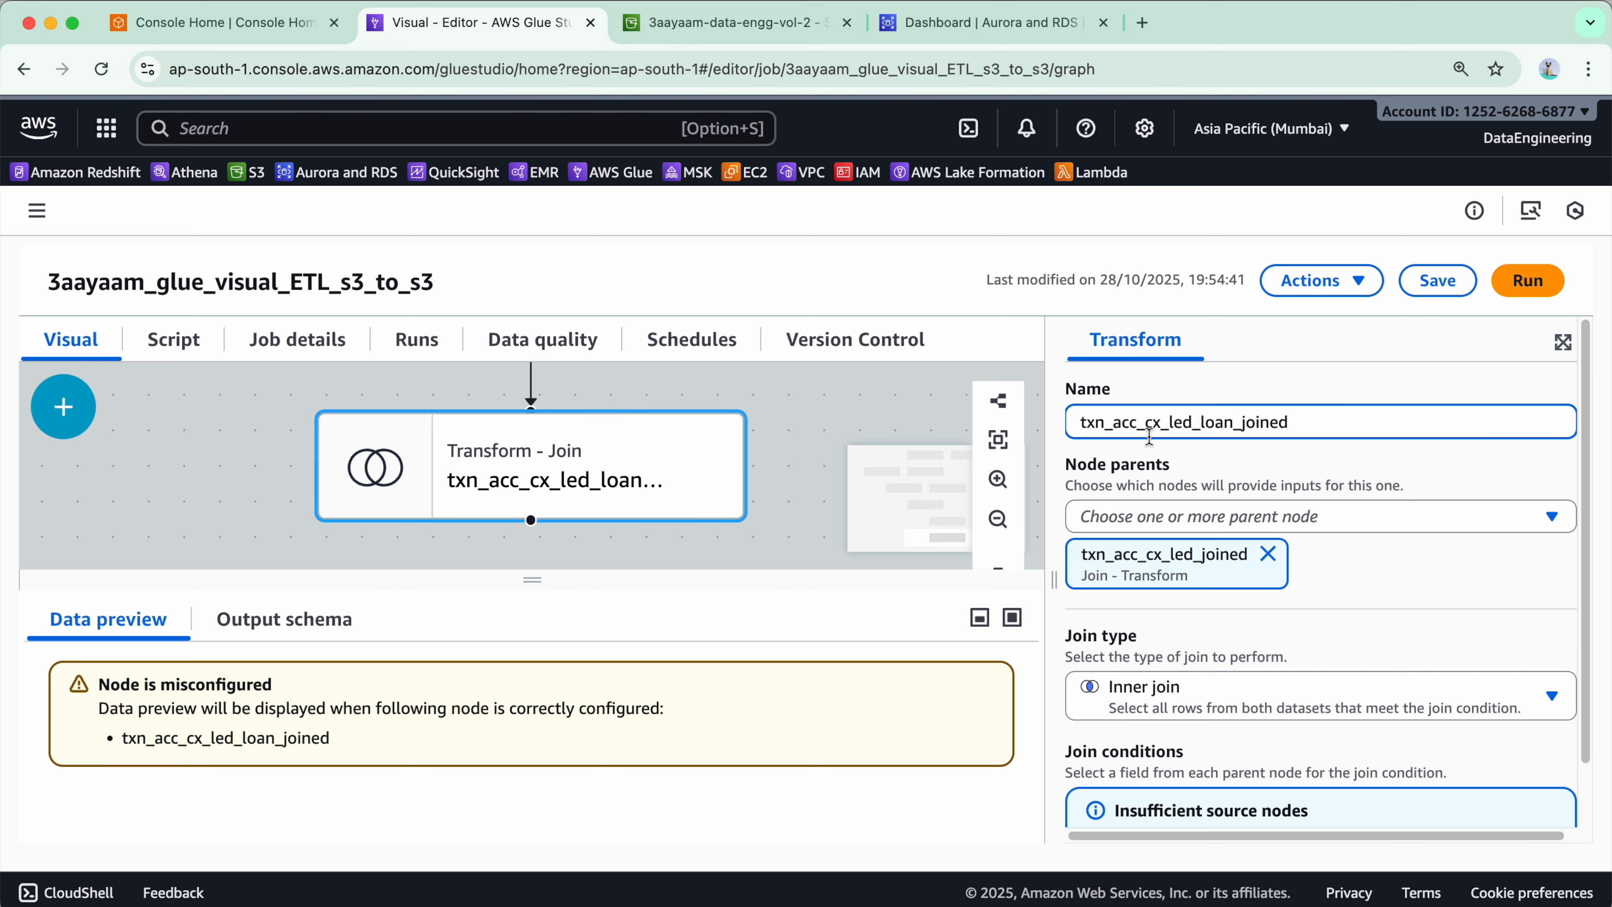
- Add s3_loan as the second parent of txn_acc_cx_led_loan_joined and resolve the overlapping field names with the prefix right
click(1376, 509)
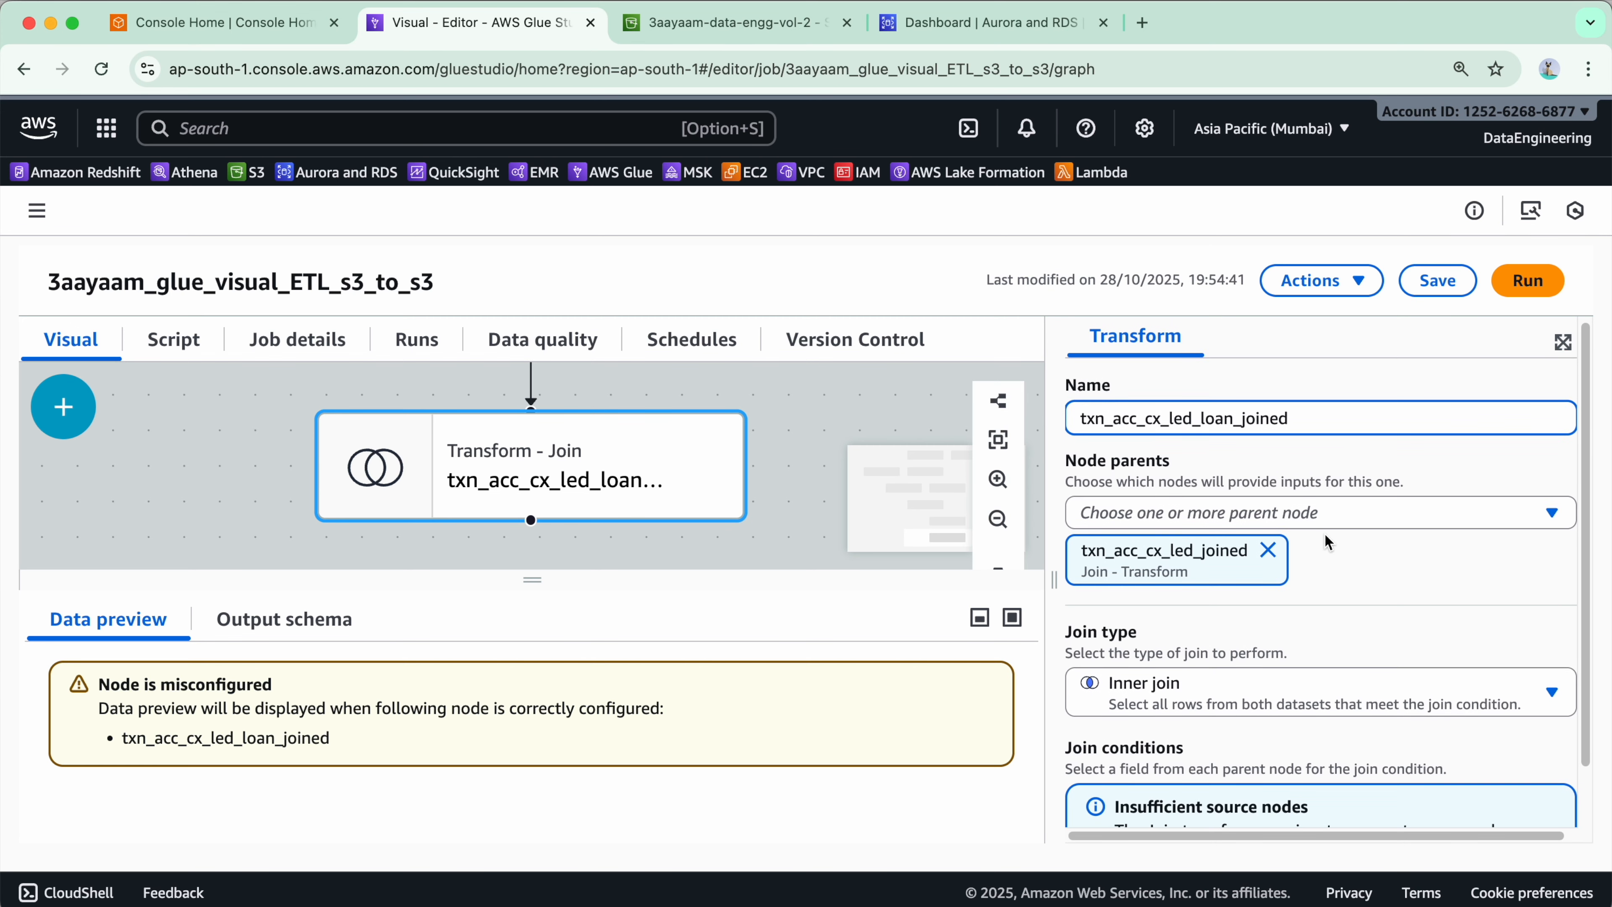
scroll(1302, 698, down, 3)
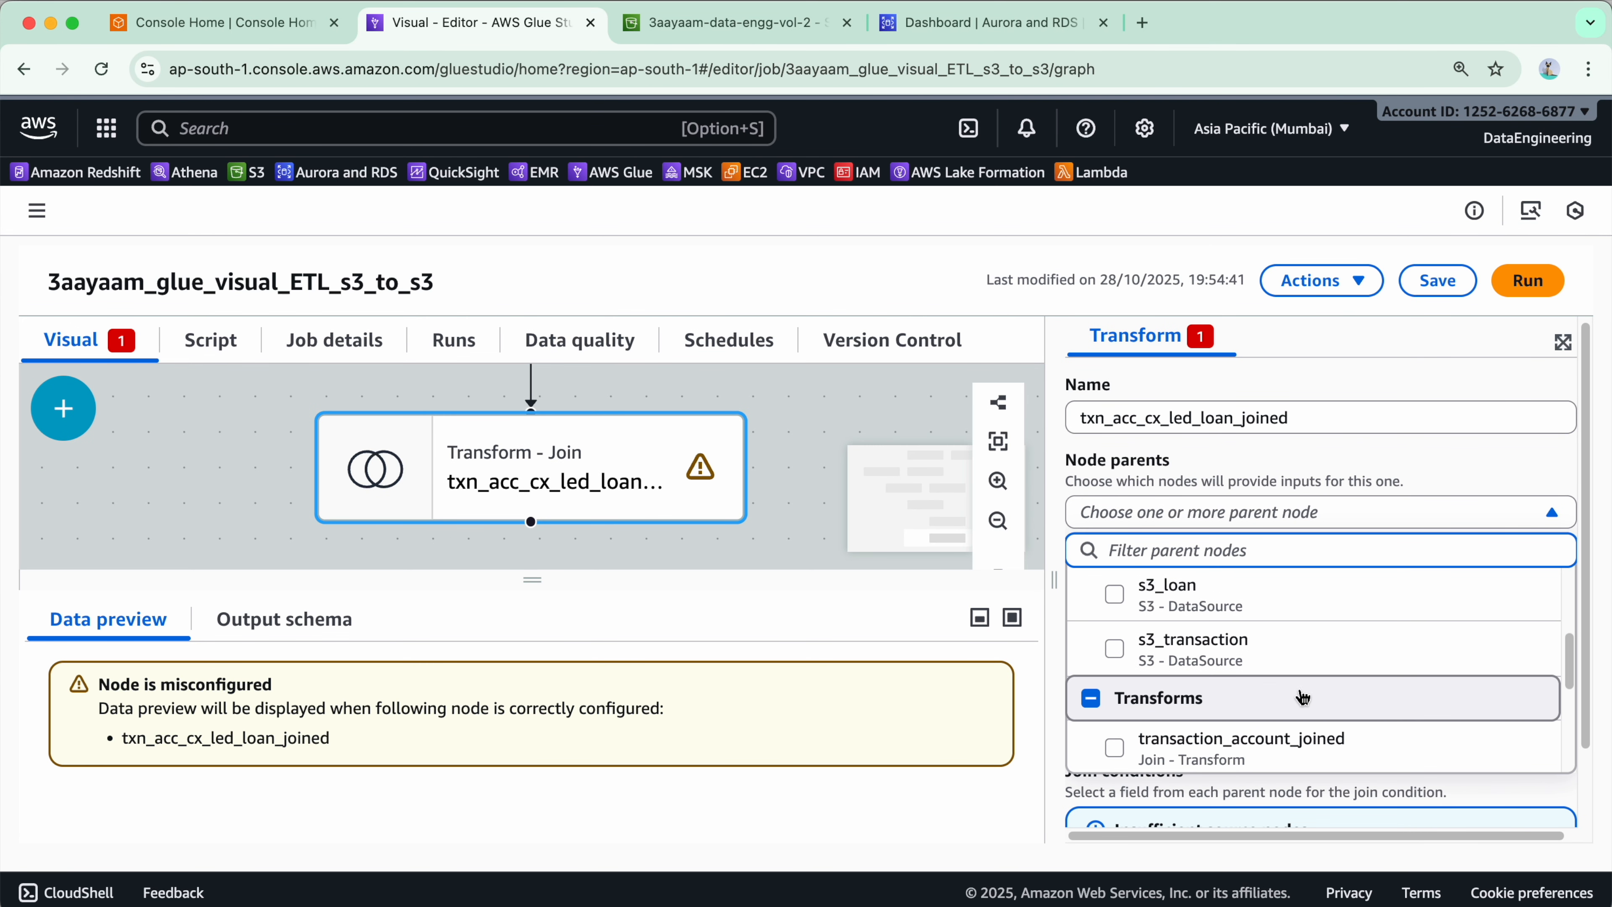
click(1288, 616)
scroll(1492, 644, down, 3)
click(1492, 645)
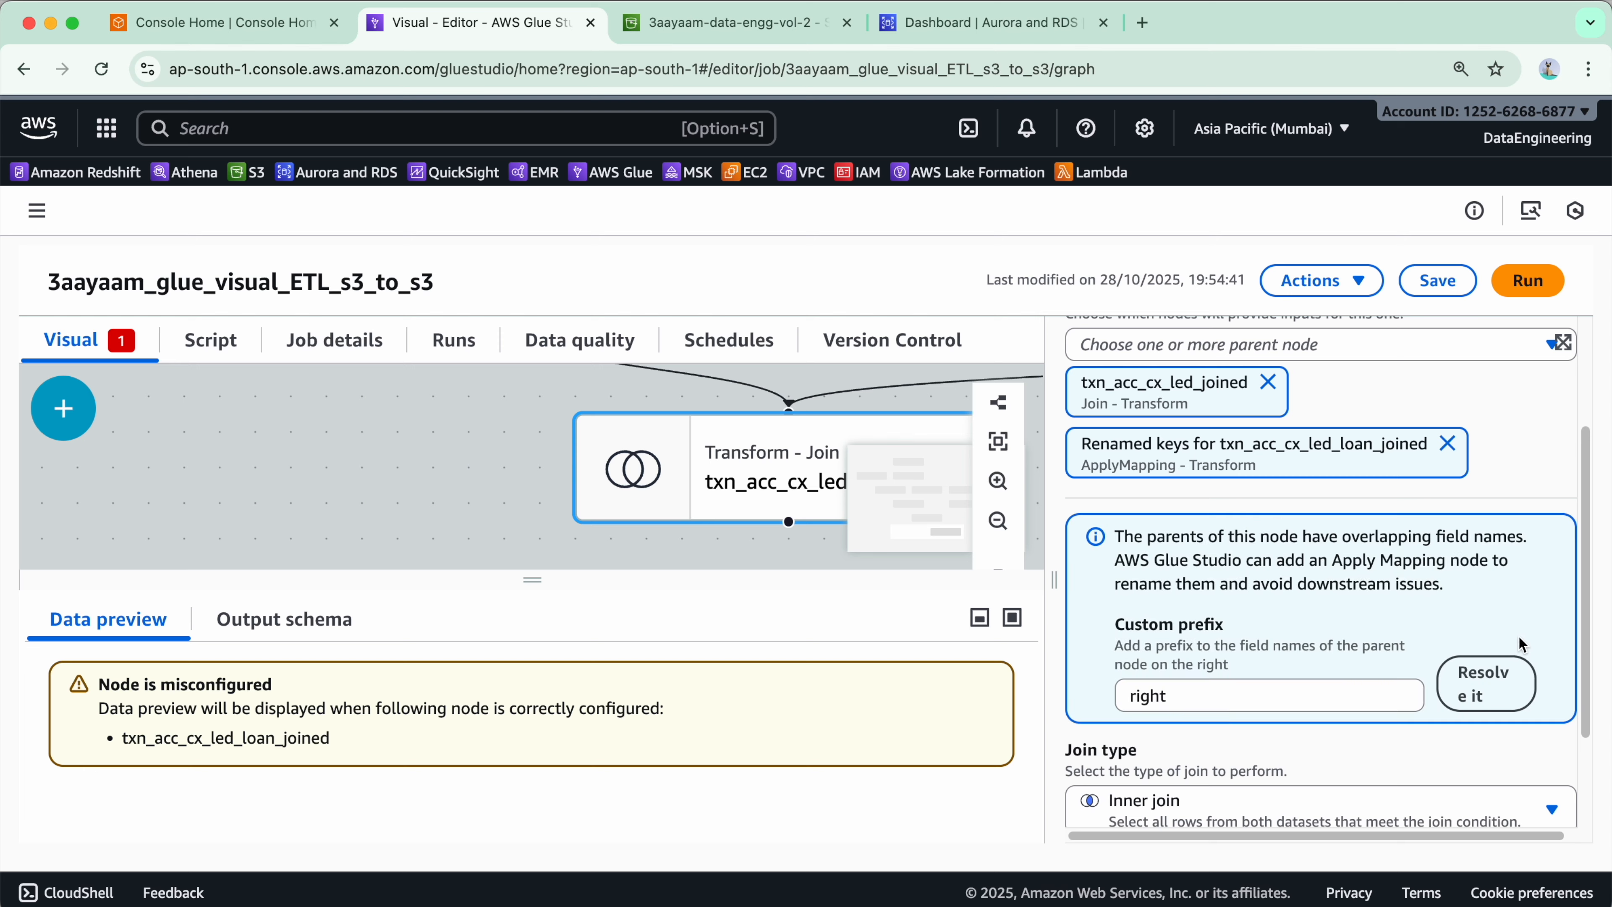
- Set the join condition to customer_id equals right_customer_id and save the job
scroll(1454, 657, down, 3)
click(1142, 796)
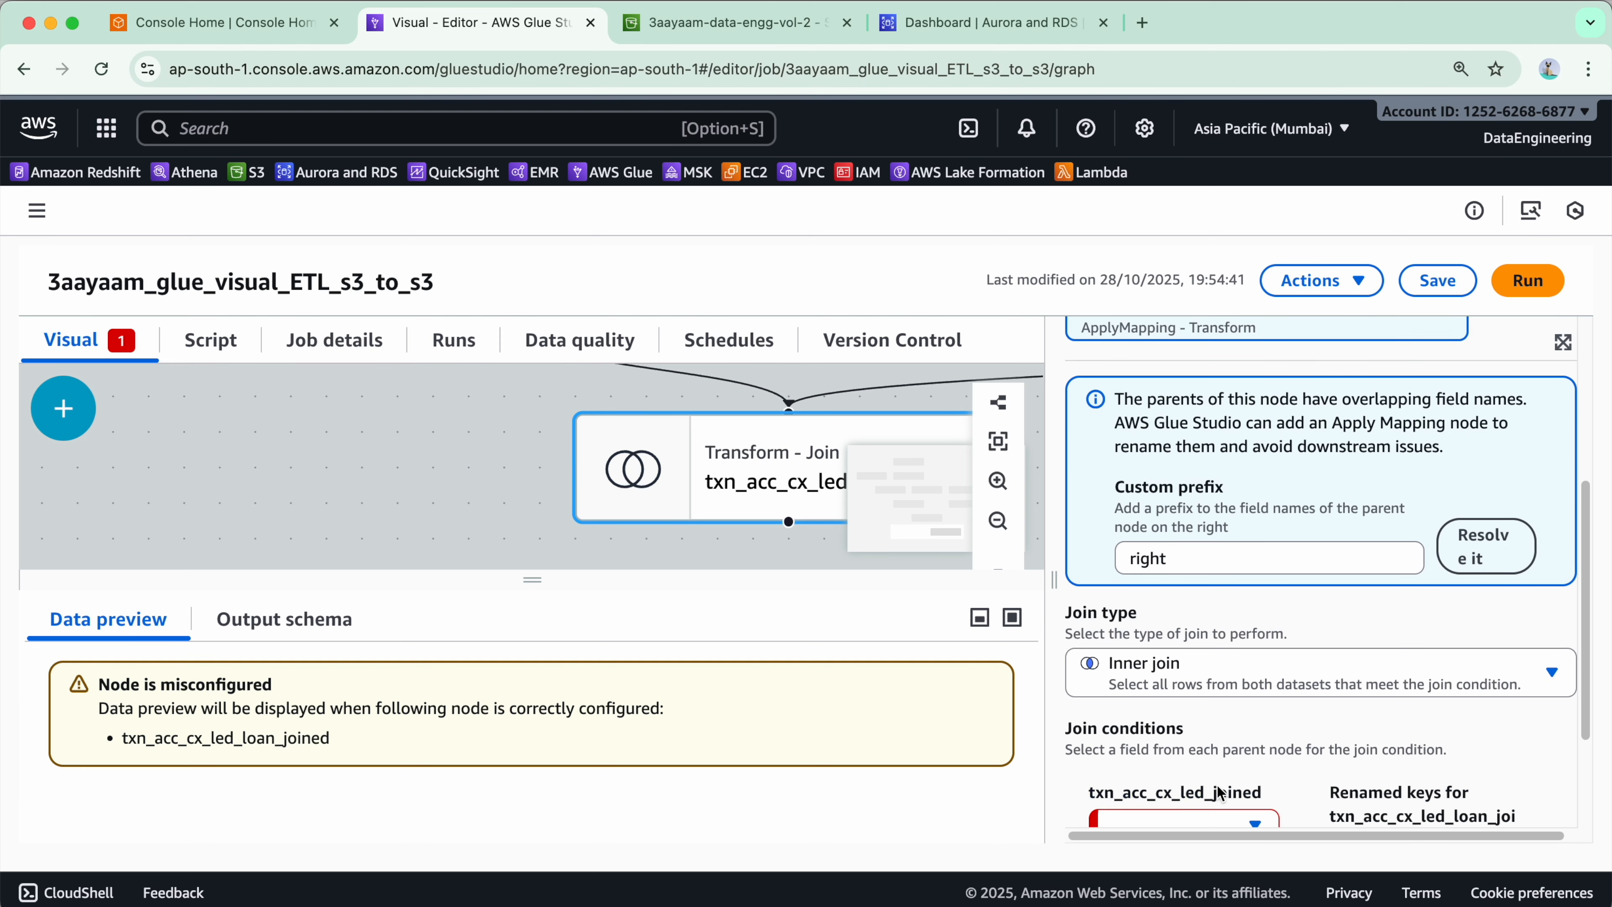
scroll(1206, 730, down, 3)
click(1181, 664)
click(1197, 551)
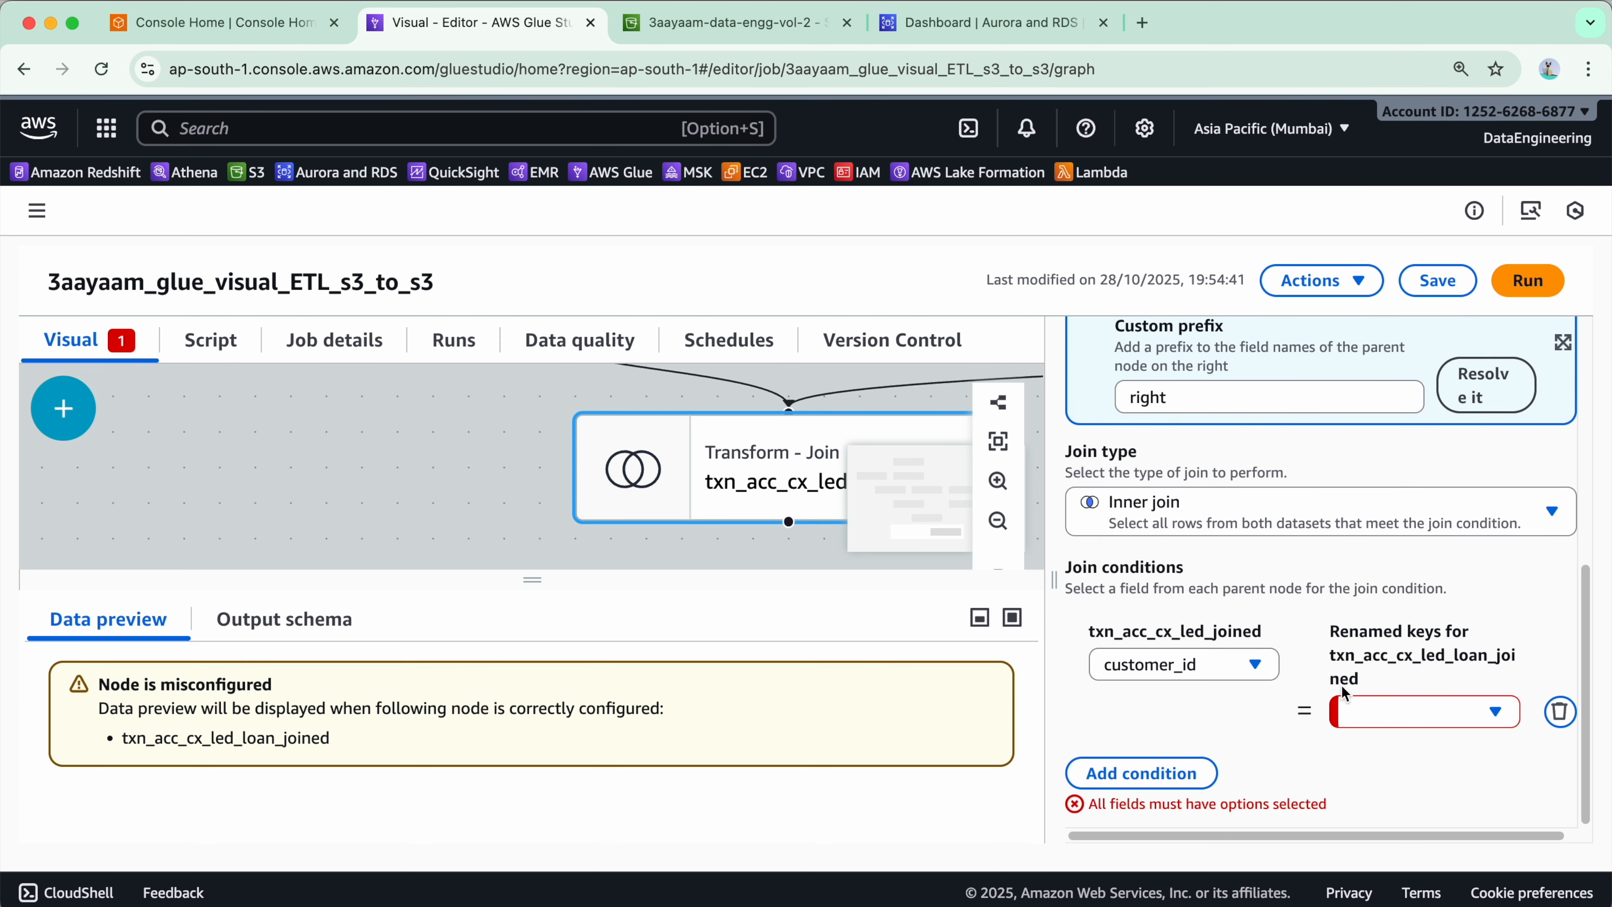
click(1421, 713)
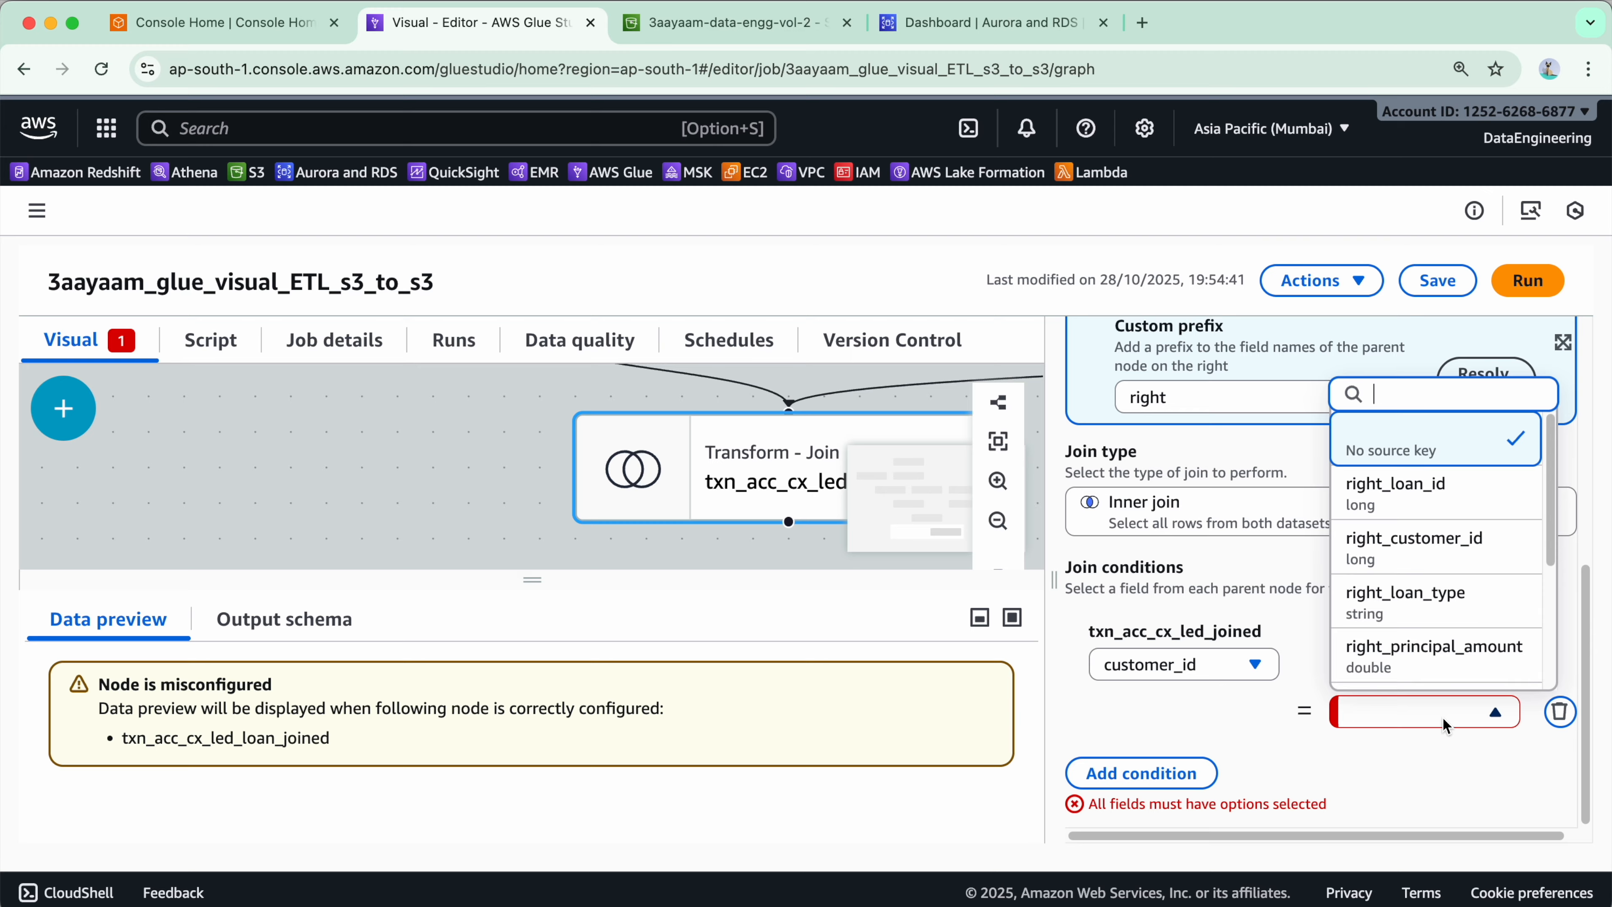
click(1474, 558)
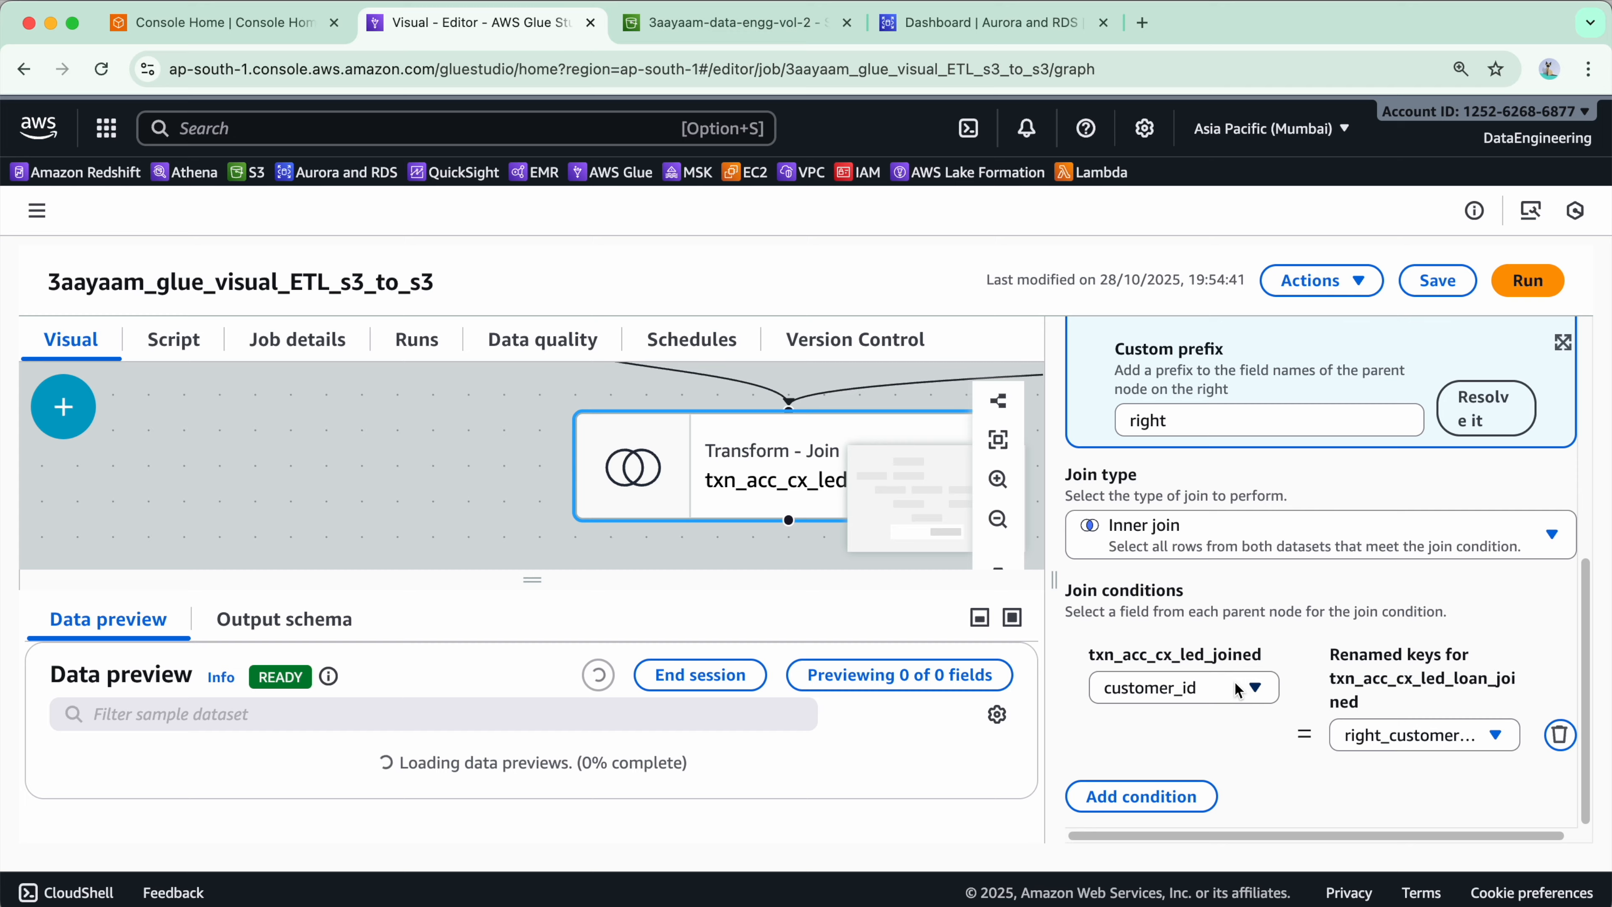
click(1449, 291)
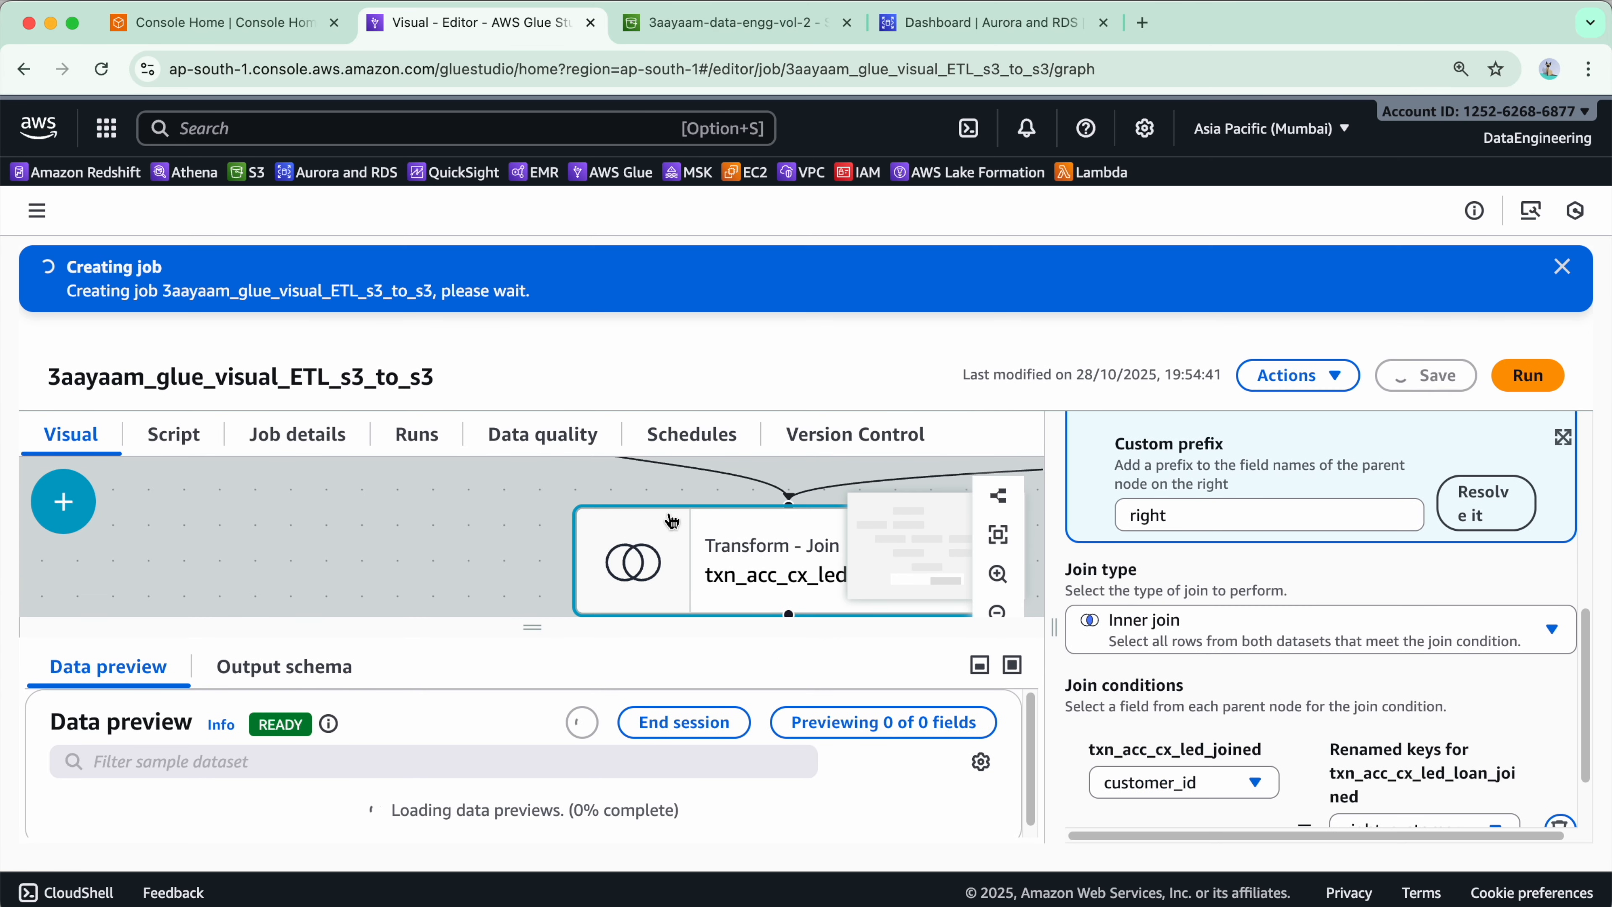
- Examine the complete job graph and the configuration of the txn_acc_cx_led_loan_joined node
drag(532, 626, 533, 903)
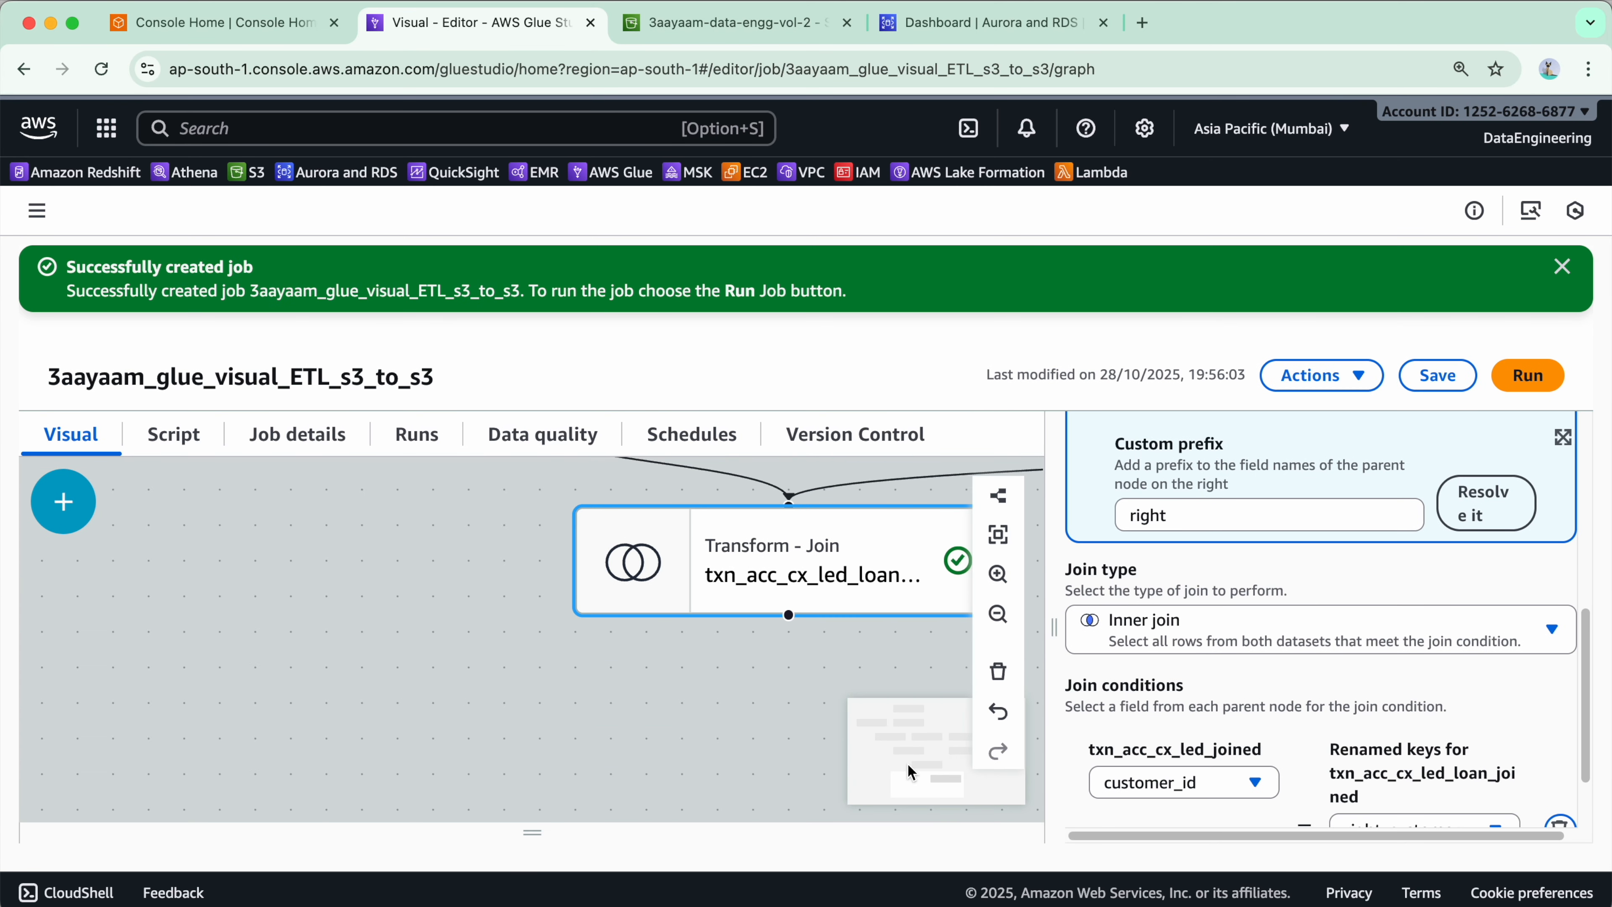
click(992, 617)
click(992, 617)
click(992, 618)
click(992, 617)
click(992, 617)
drag(773, 712, 602, 815)
drag(721, 708, 737, 854)
scroll(773, 607, down, 2)
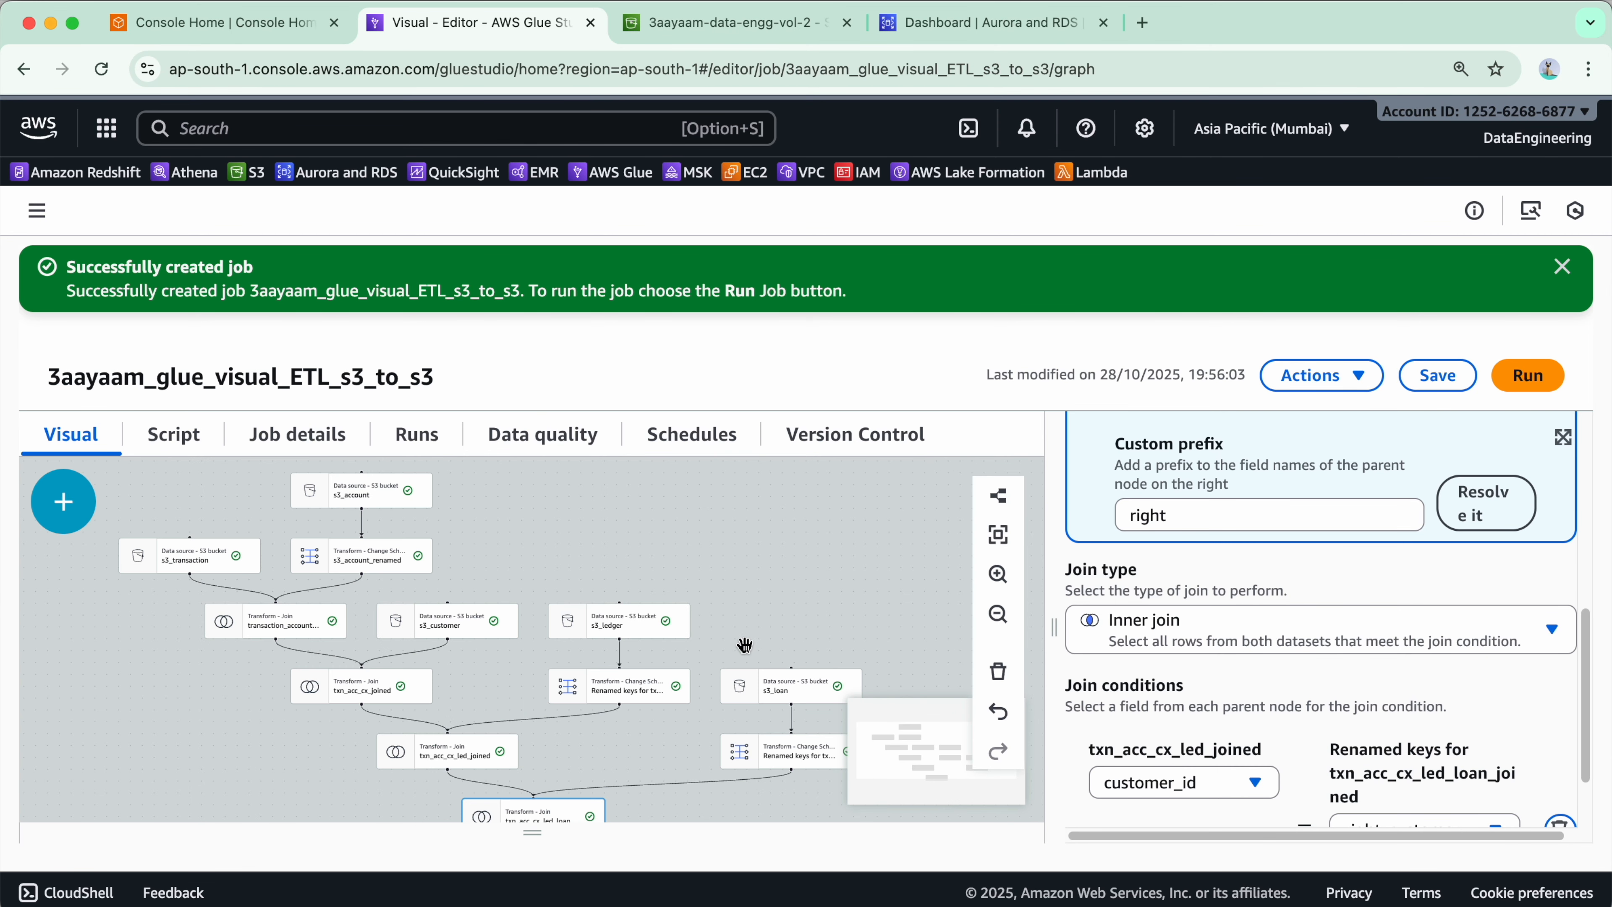
drag(740, 607, 731, 484)
click(562, 714)
drag(1011, 823, 987, 801)
drag(1253, 647, 1206, 451)
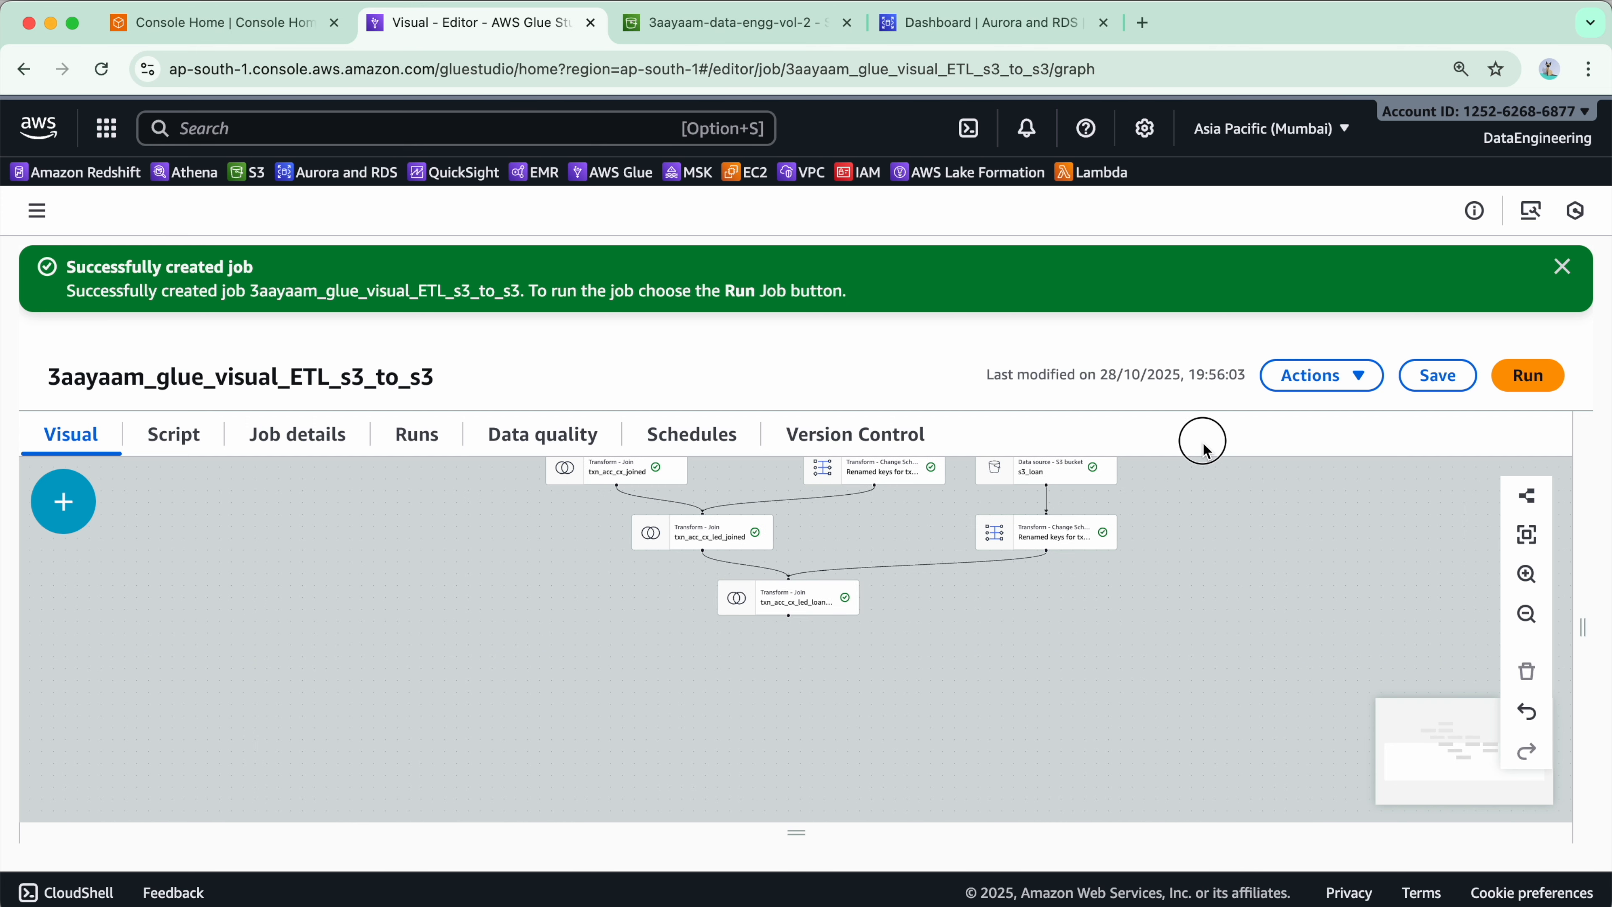
click(788, 598)
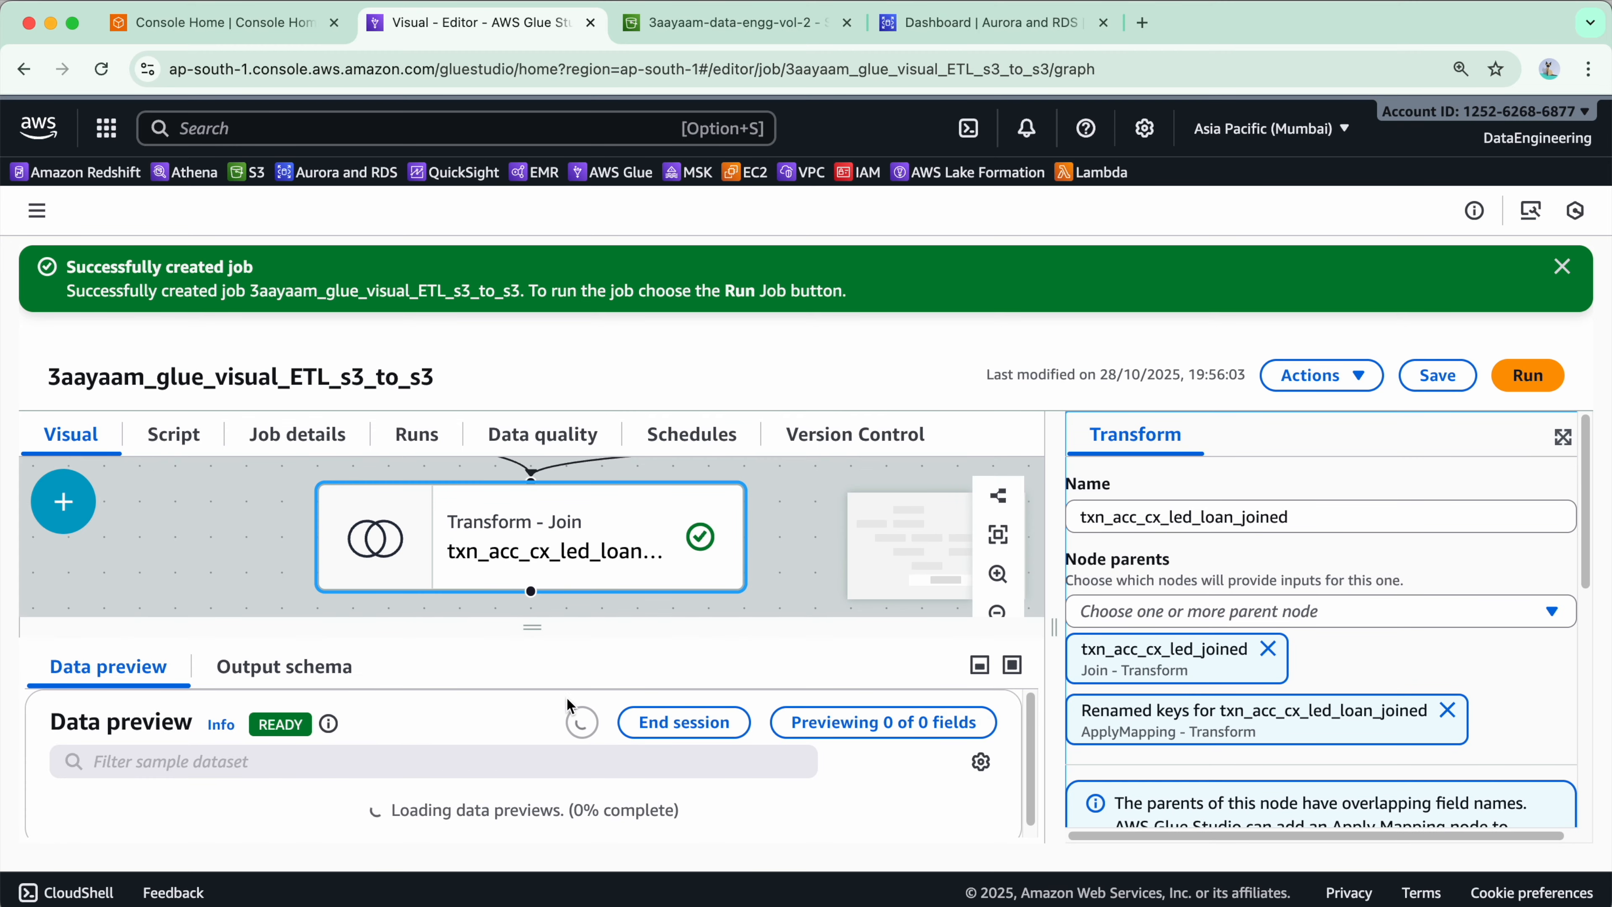
drag(543, 633, 553, 862)
- Add a Detect Sensitive Data transform below txn_acc_cx_led_loan_joined
click(73, 508)
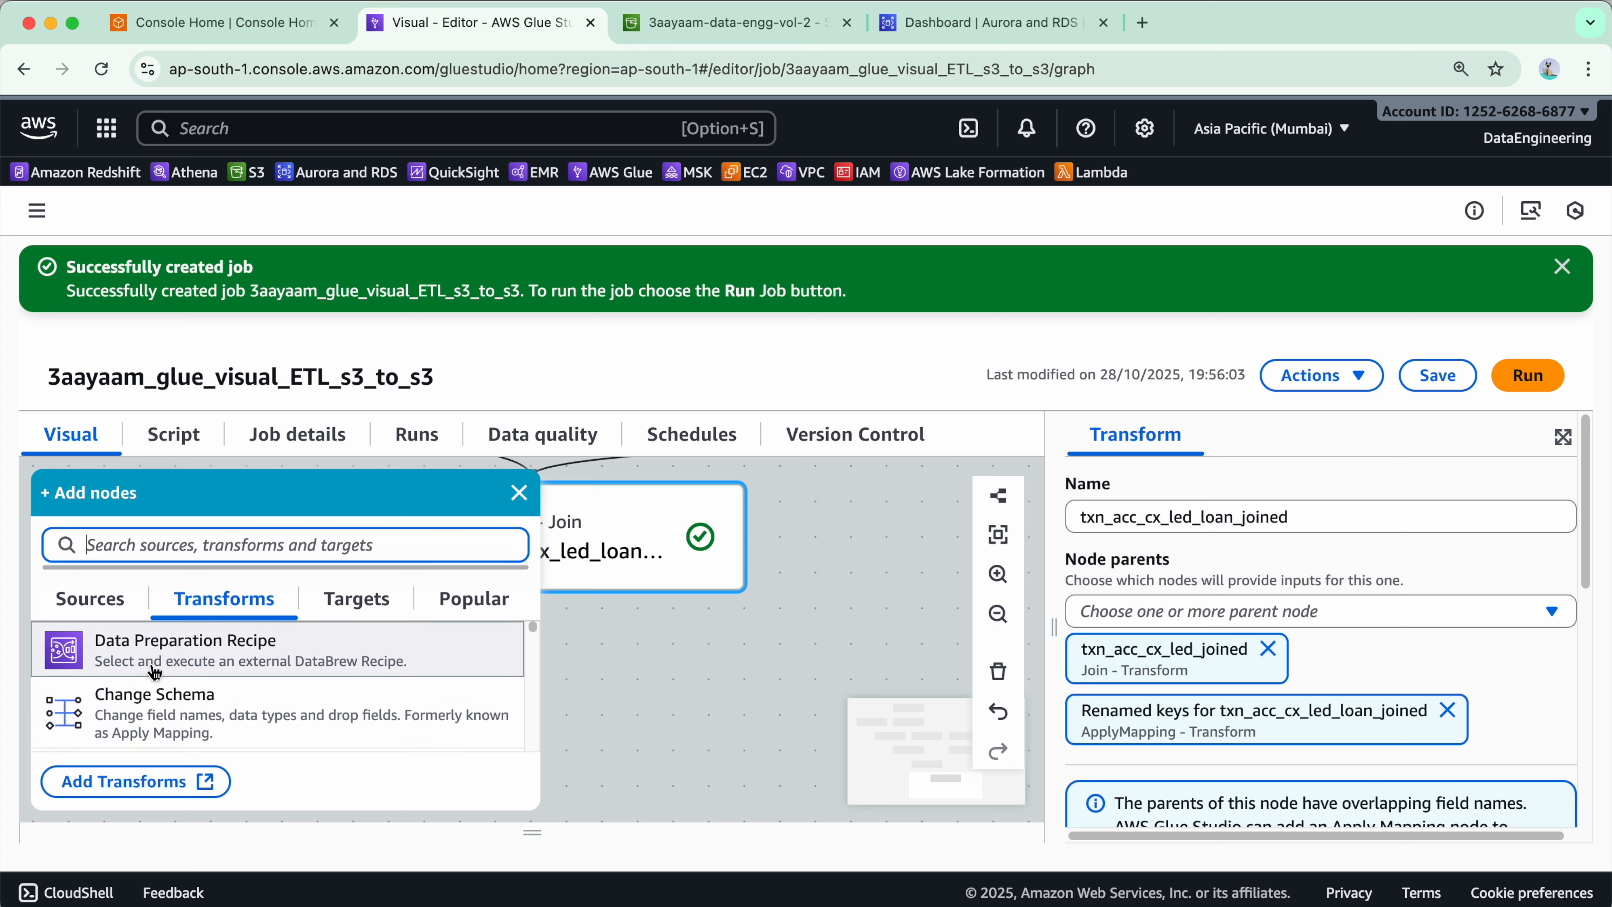
scroll(231, 727, down, 2)
scroll(241, 718, down, 4)
scroll(298, 686, down, 2)
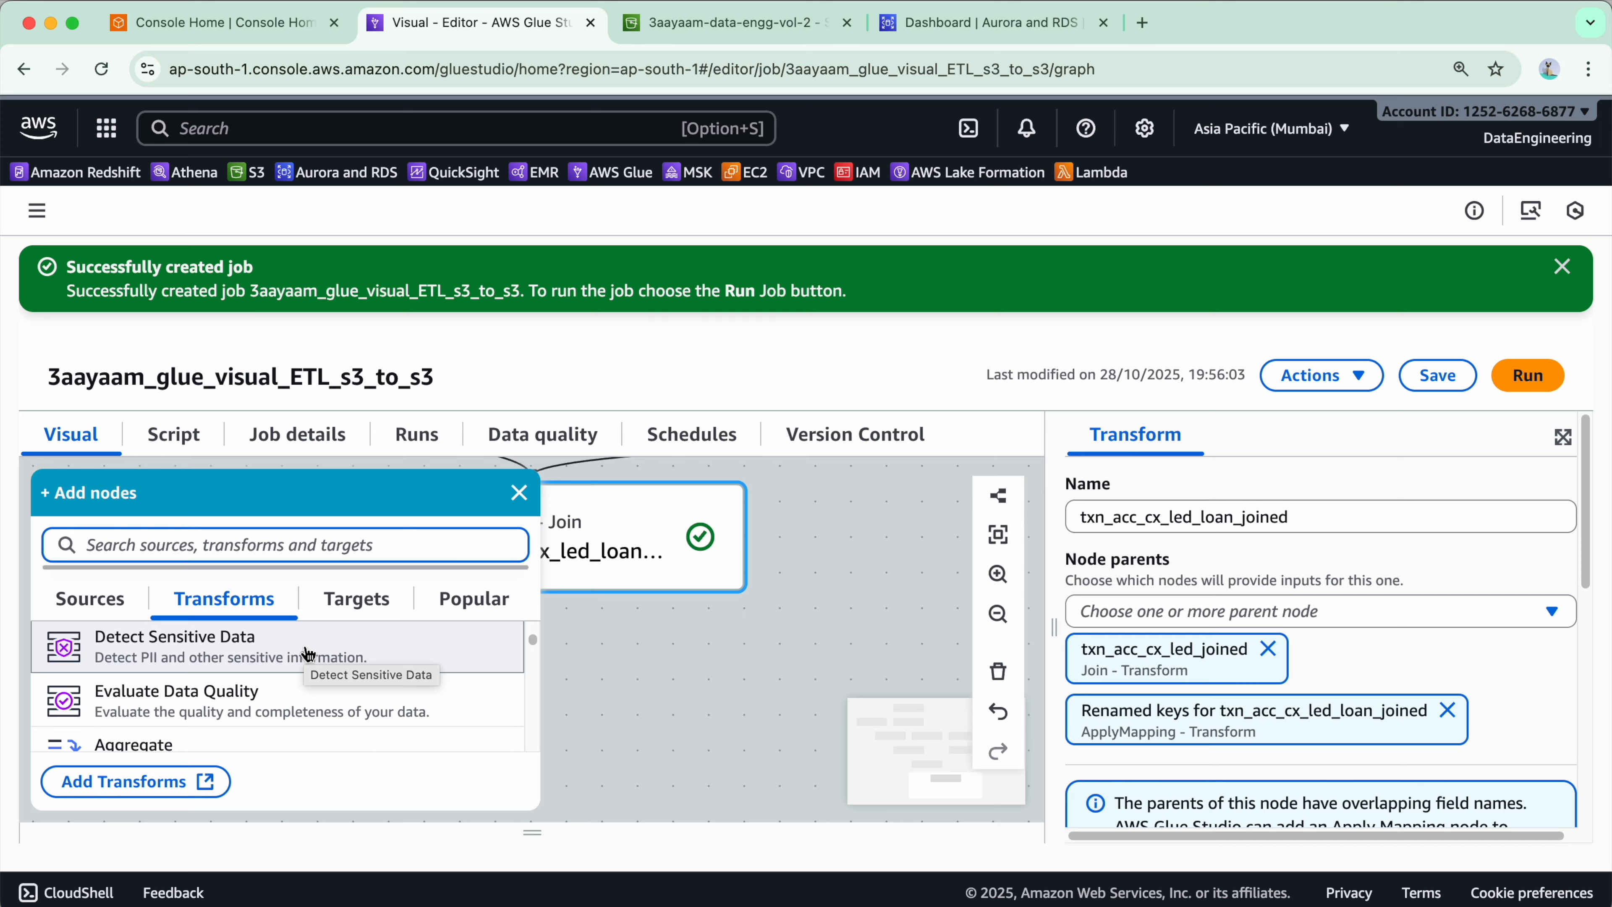
click(339, 654)
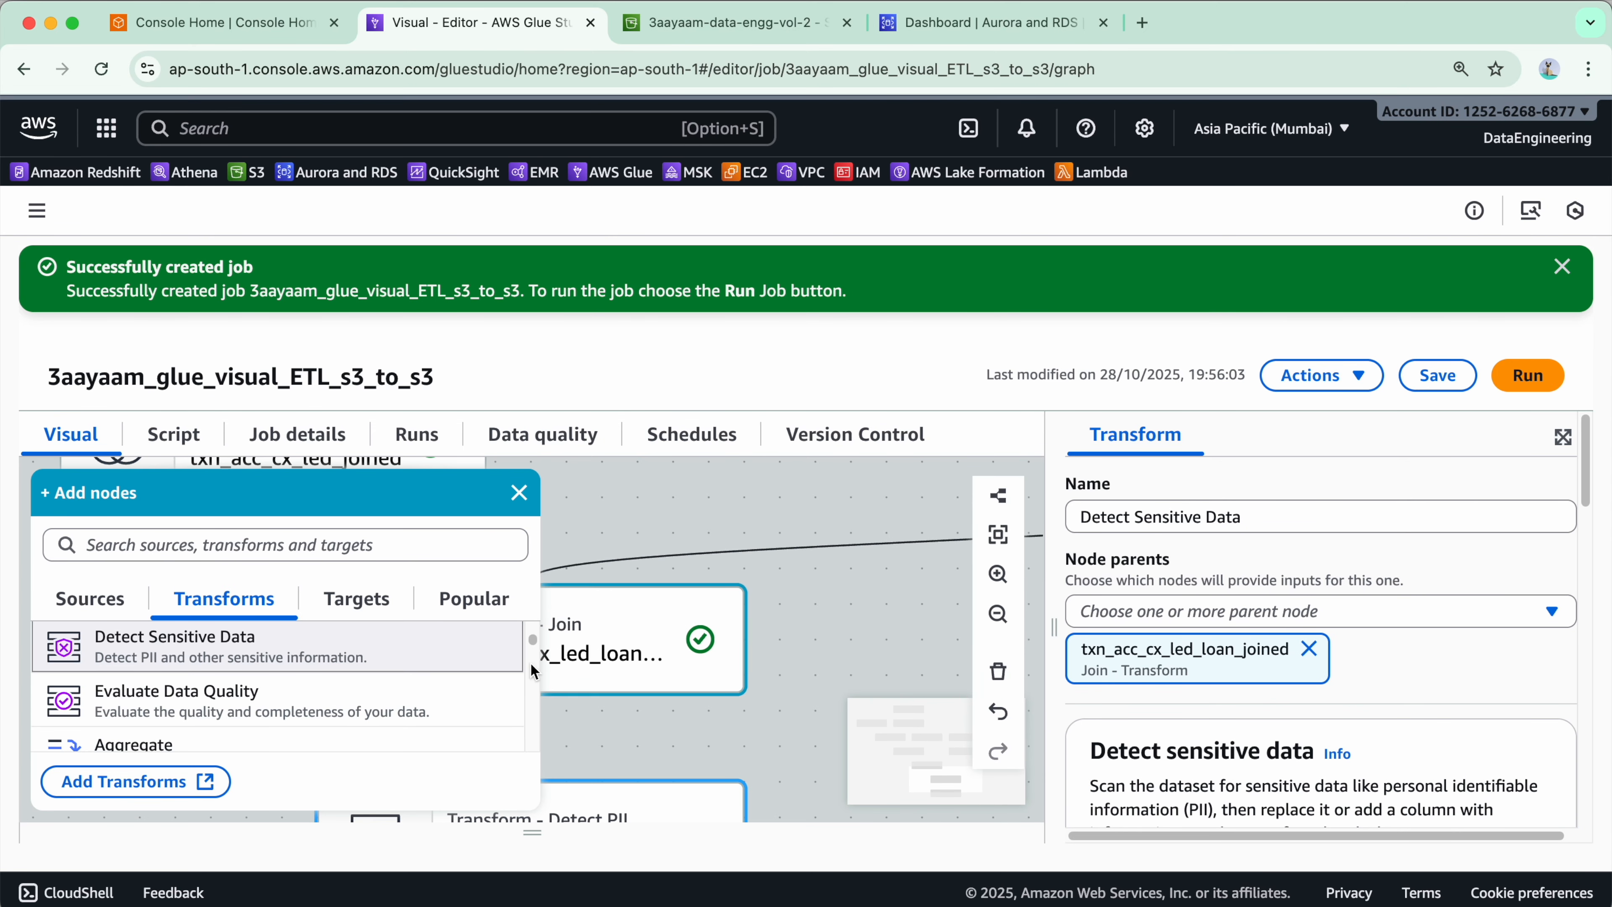
drag(522, 635, 522, 839)
click(65, 515)
scroll(343, 705, down, 5)
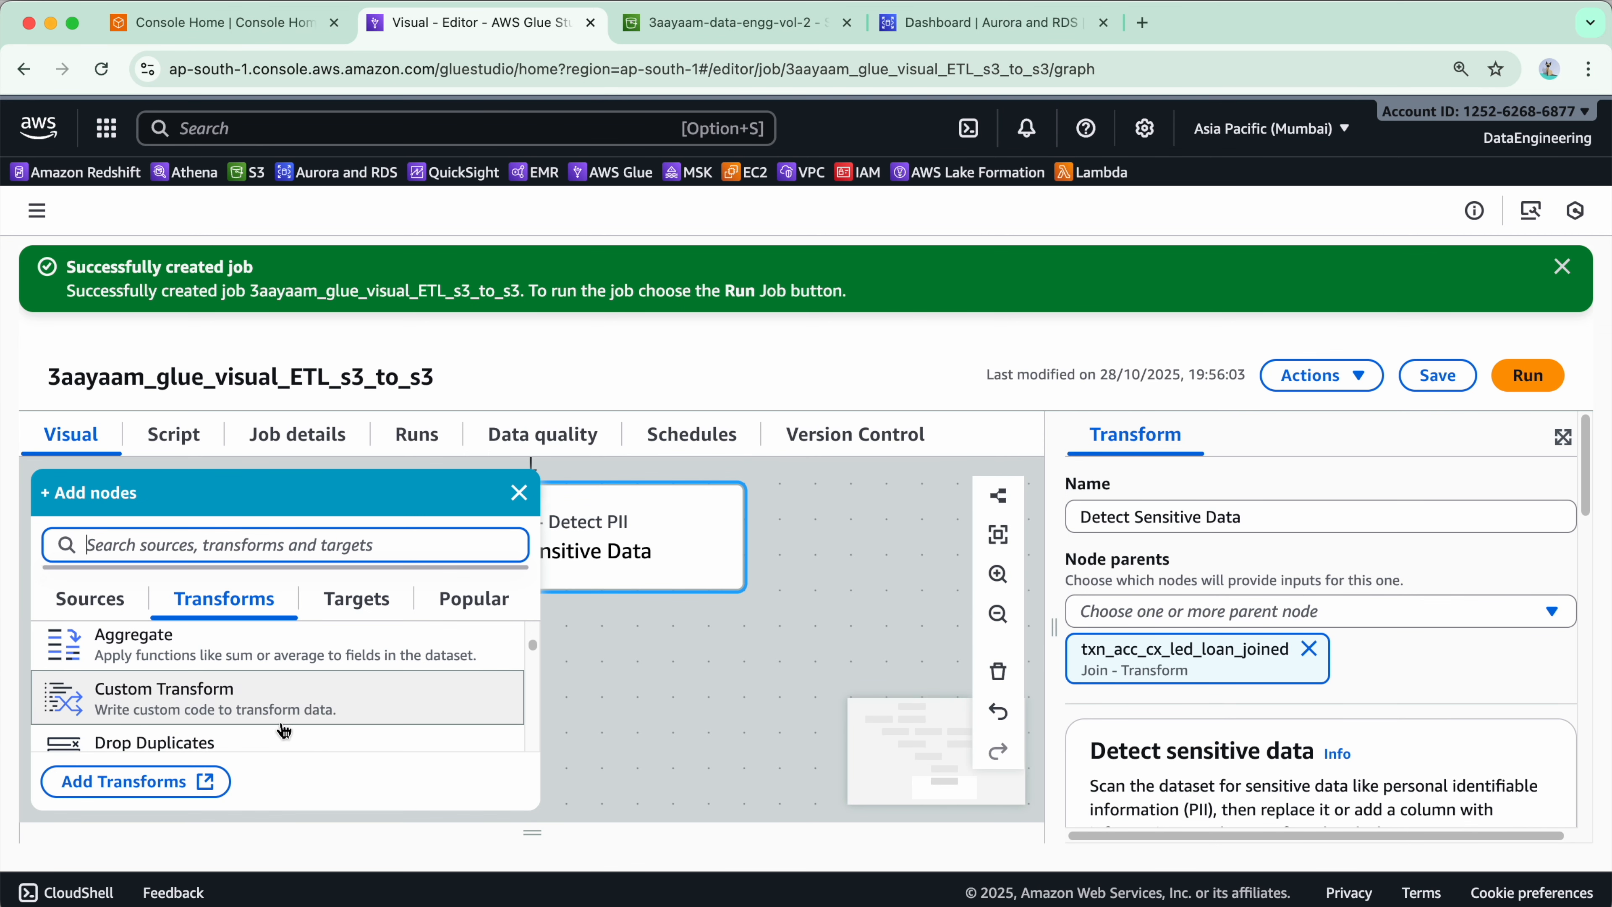
scroll(292, 719, up, 1)
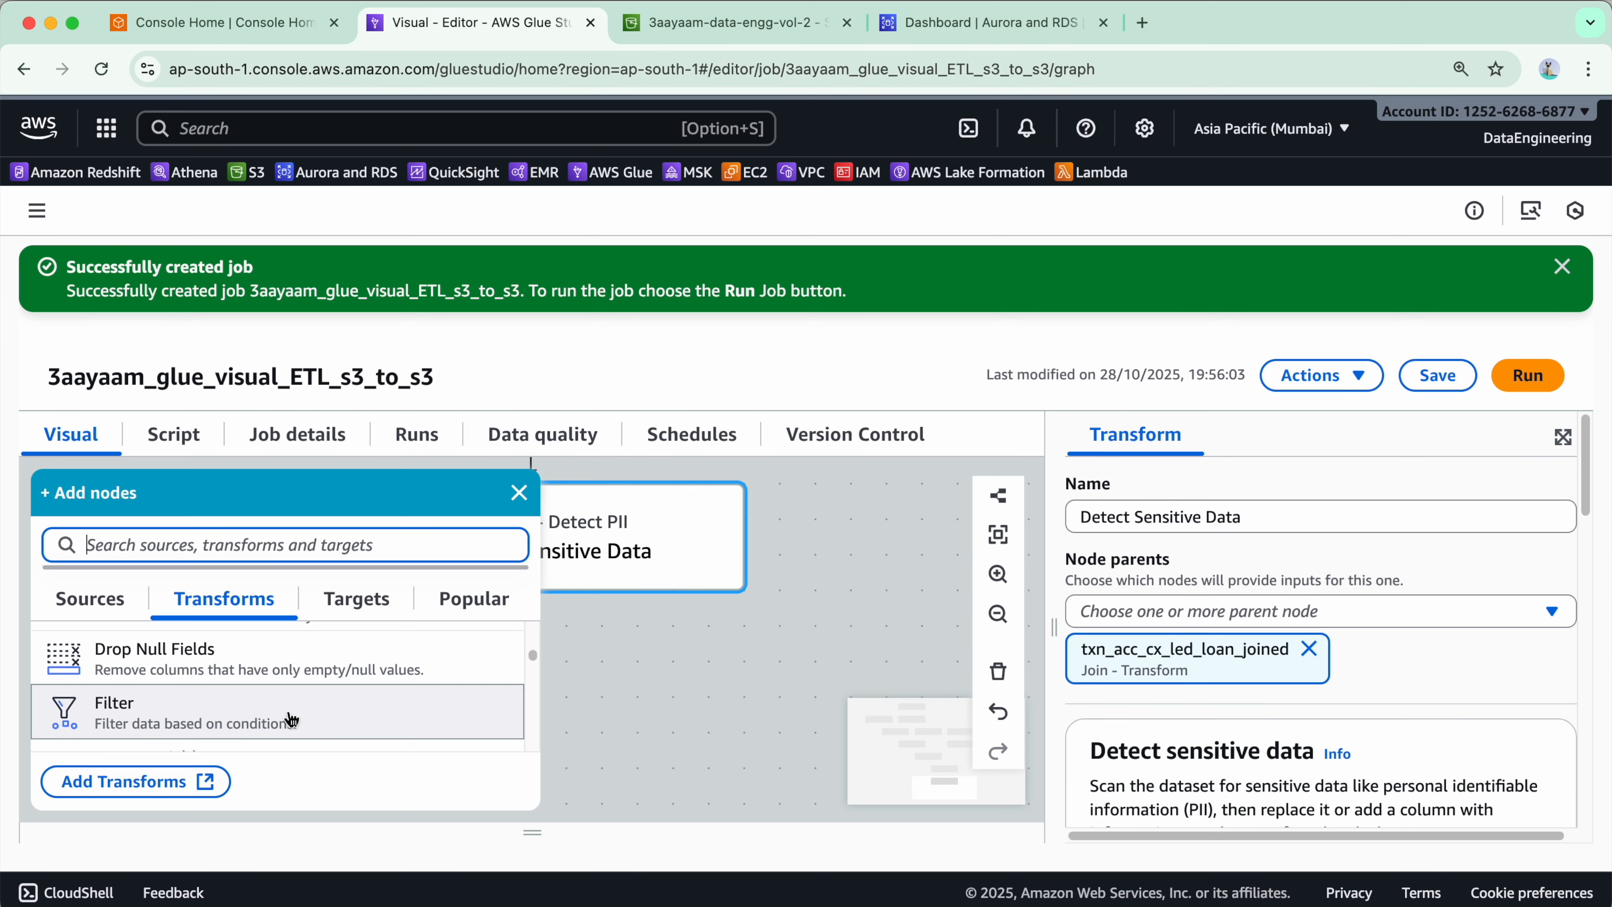
click(292, 715)
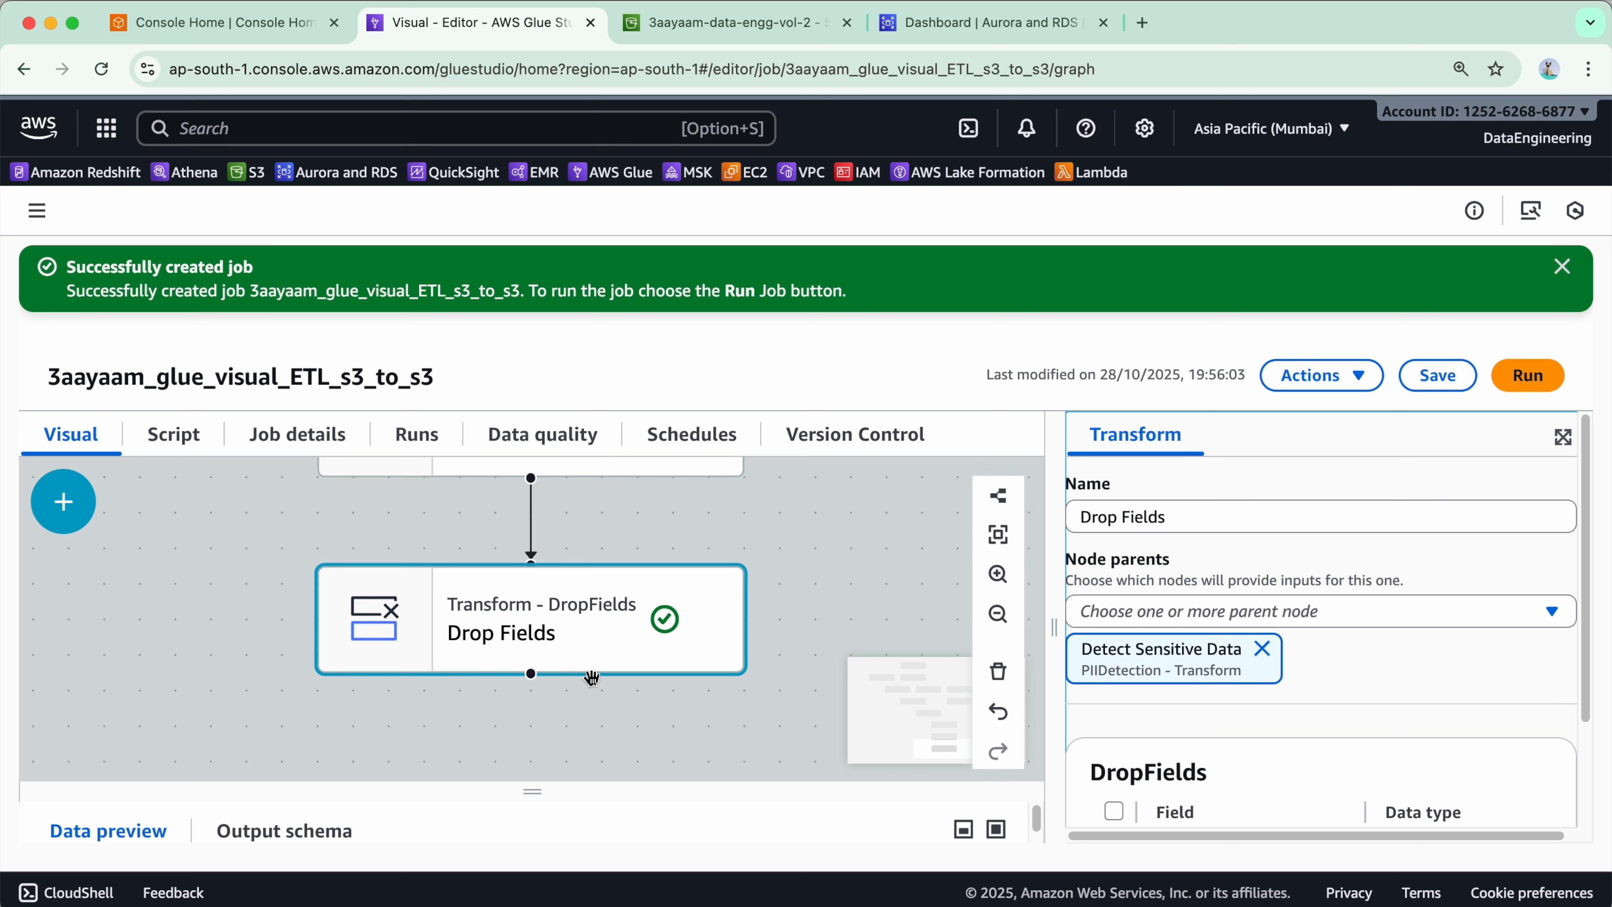
click(999, 673)
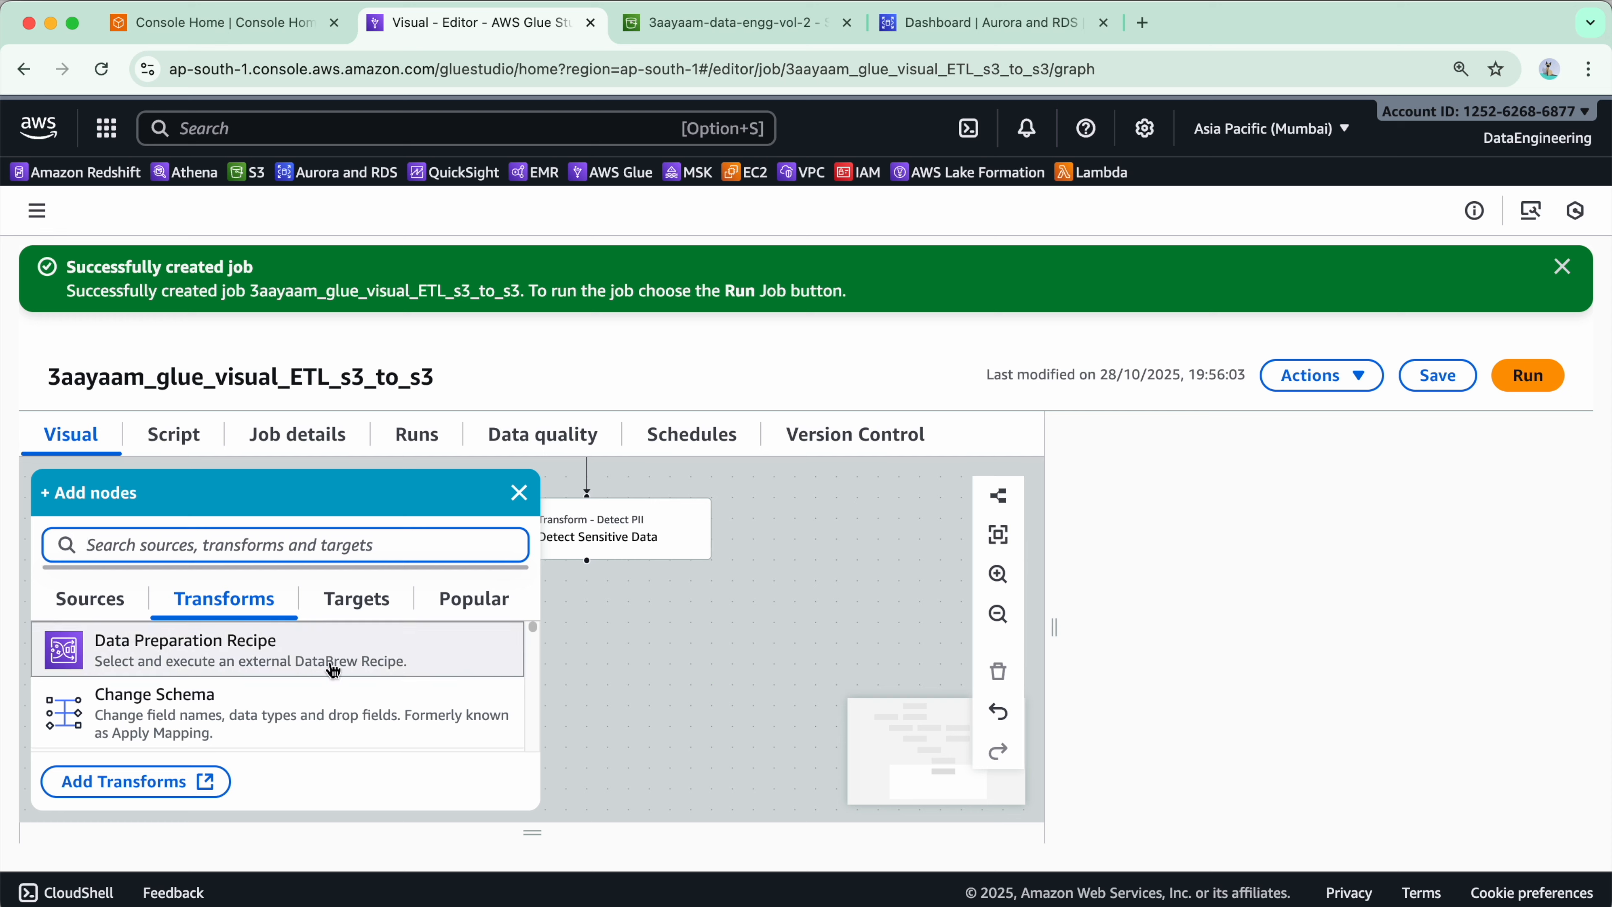
- Add a Select Fields transform and set Detect Sensitive Data as its parent node
scroll(305, 699, down, 10)
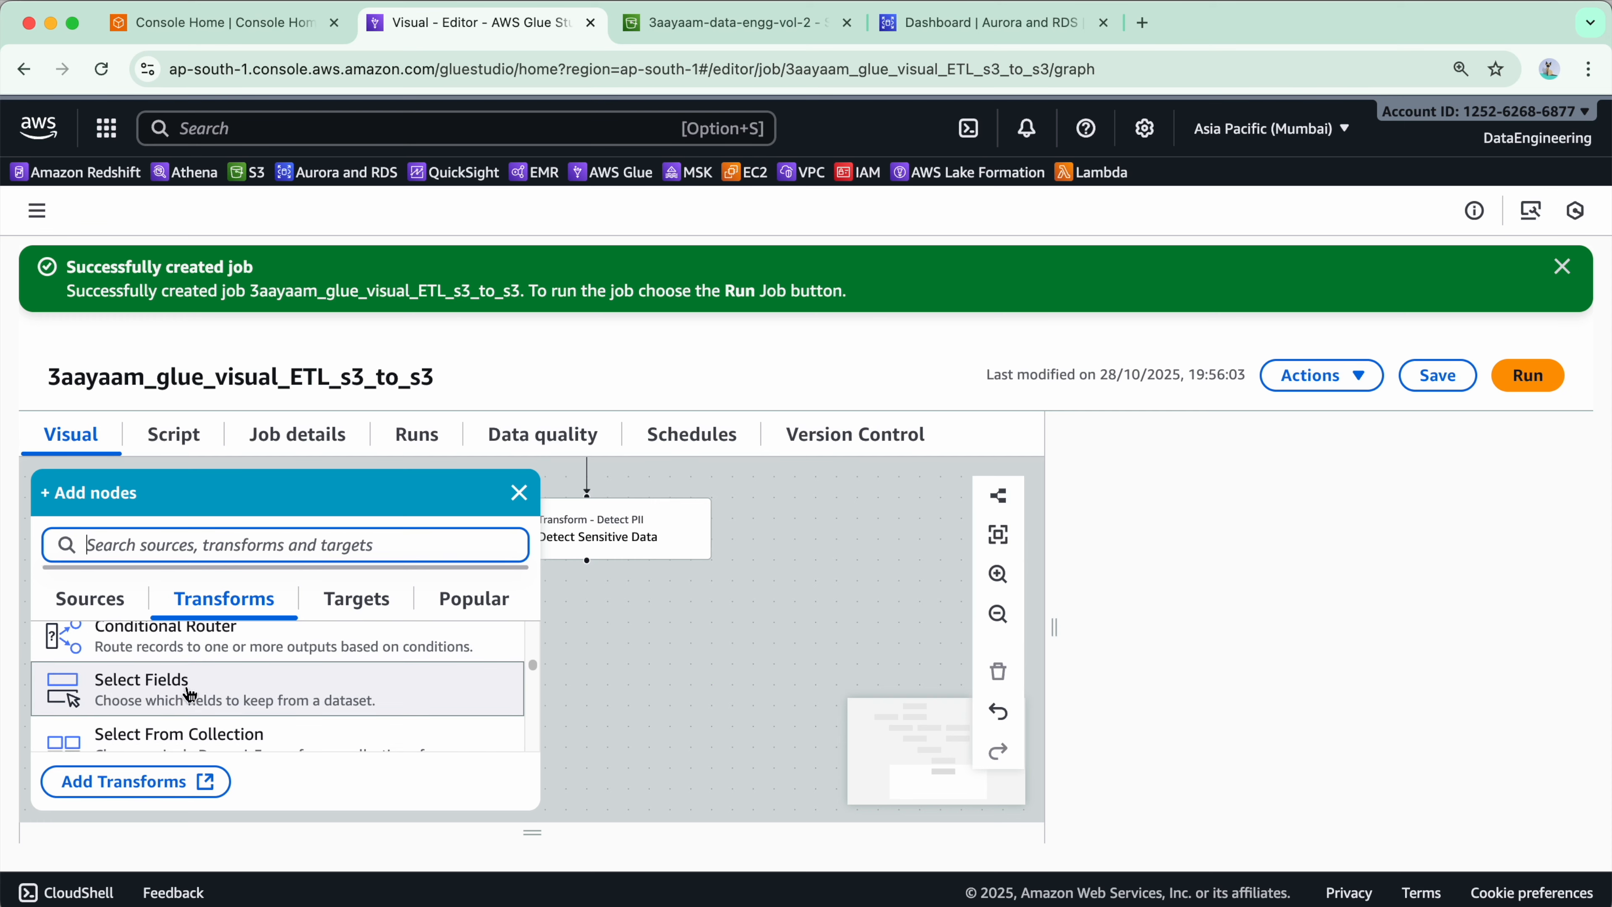
click(281, 687)
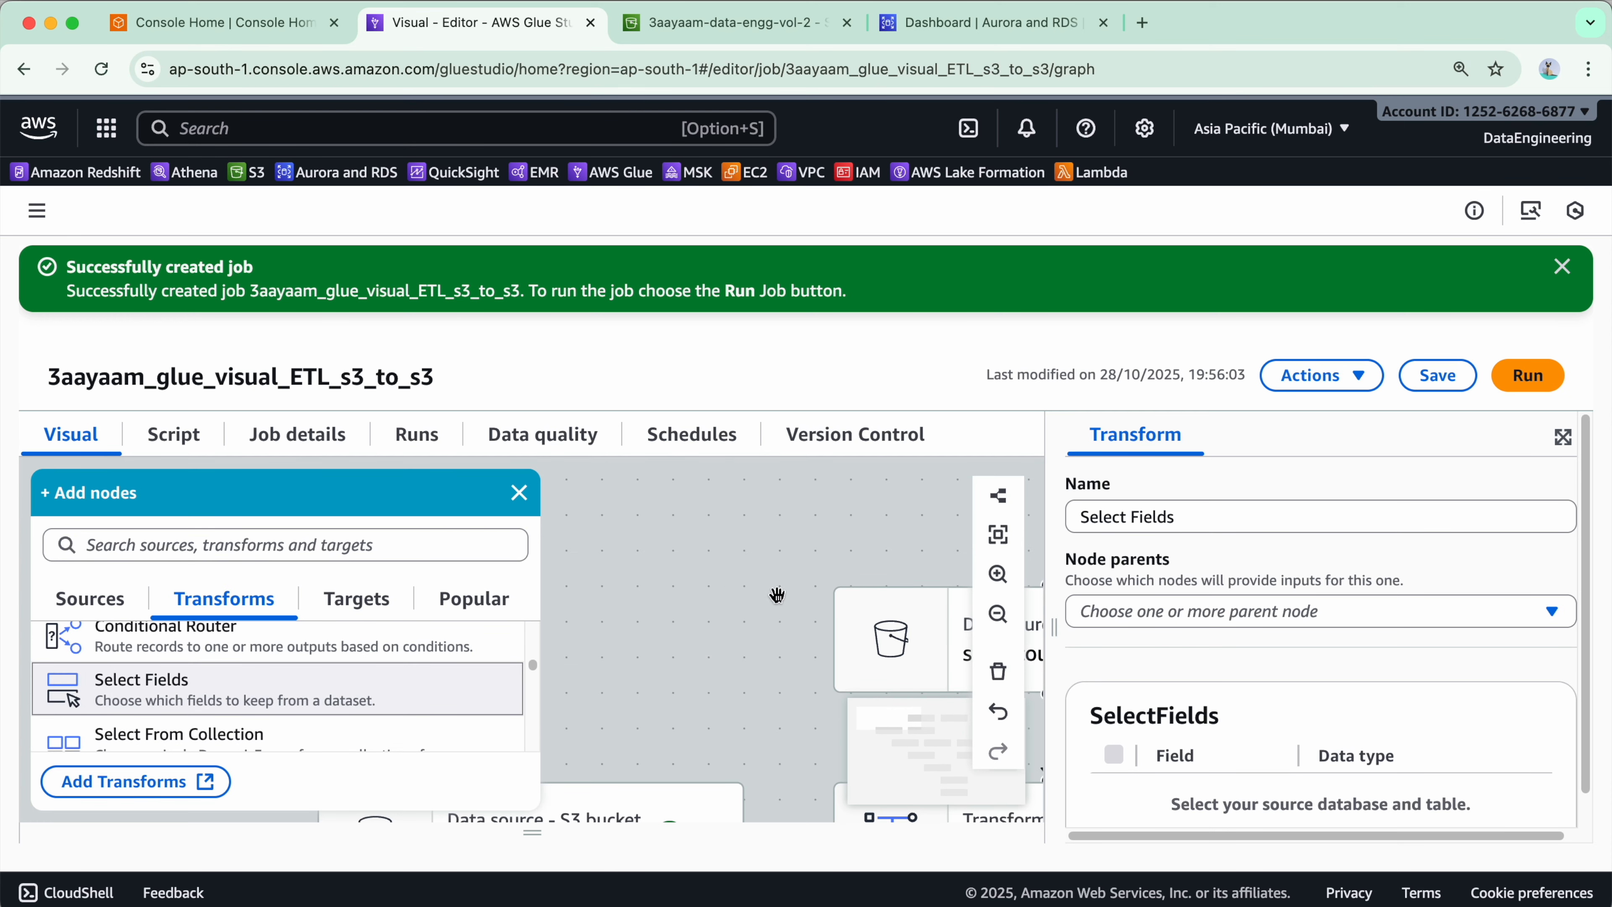
click(513, 501)
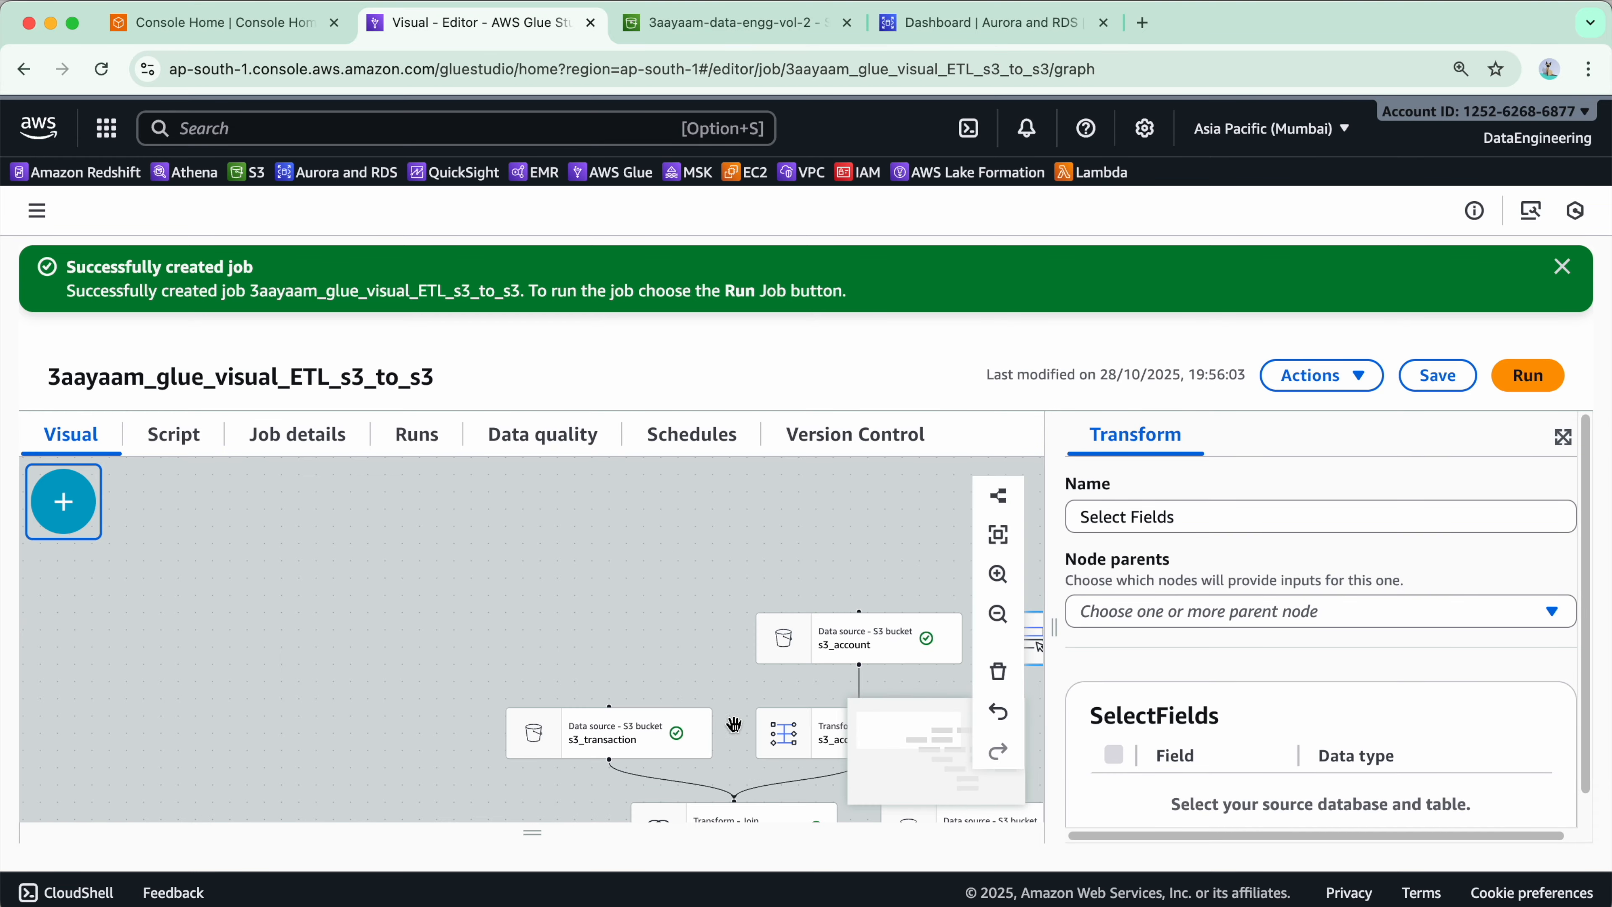
drag(733, 725, 607, 529)
drag(648, 762, 447, 508)
drag(968, 468, 856, 897)
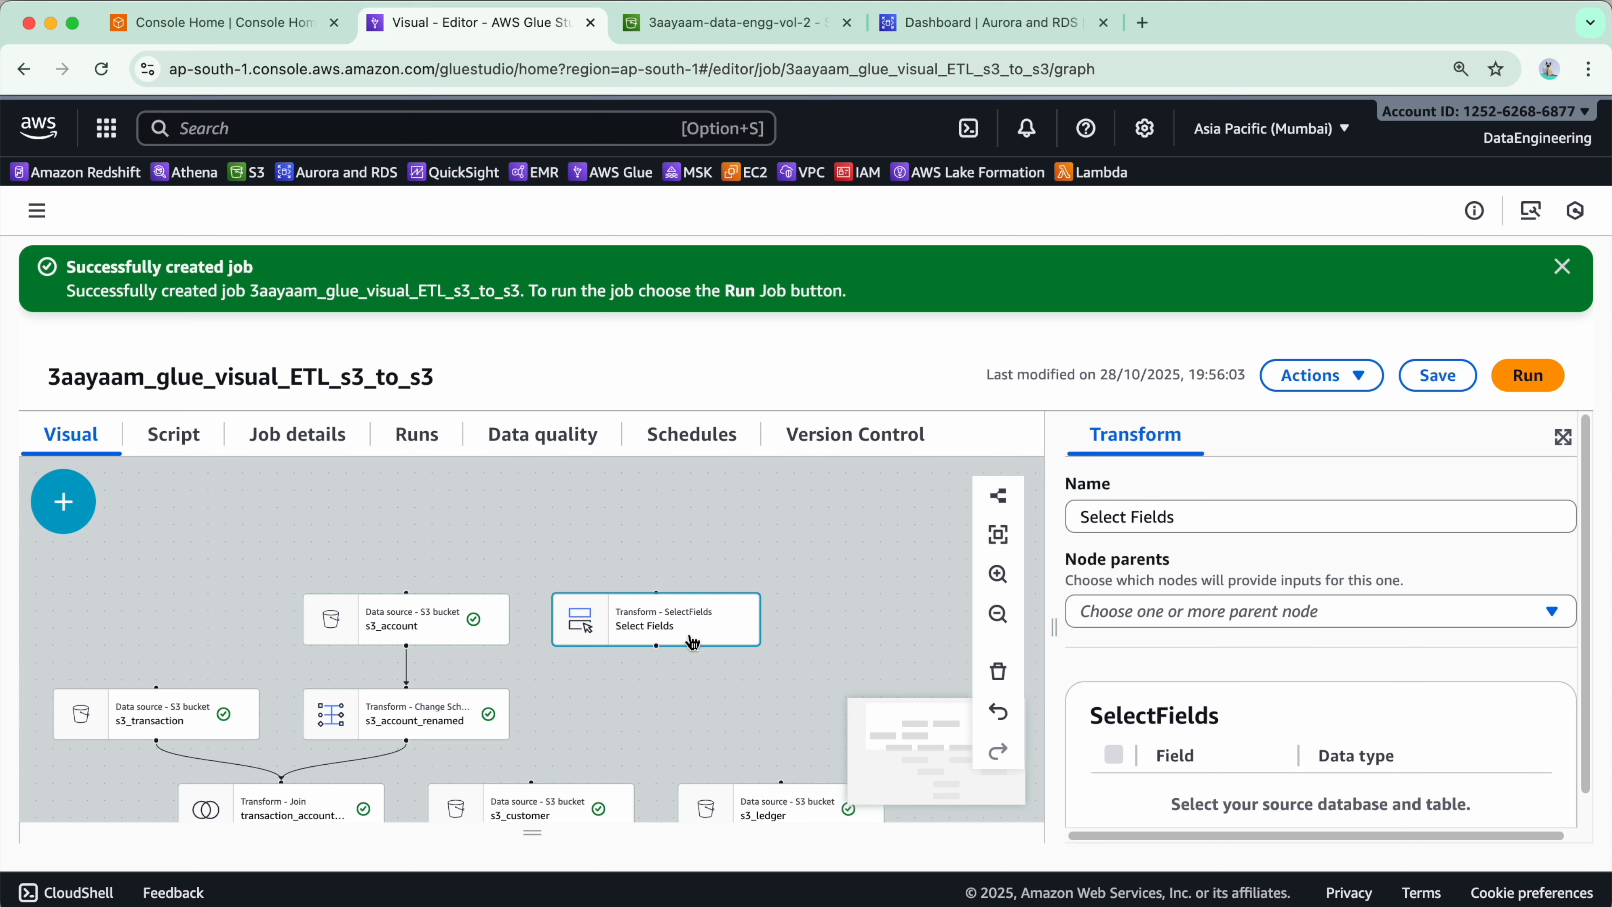
drag(721, 737, 583, 384)
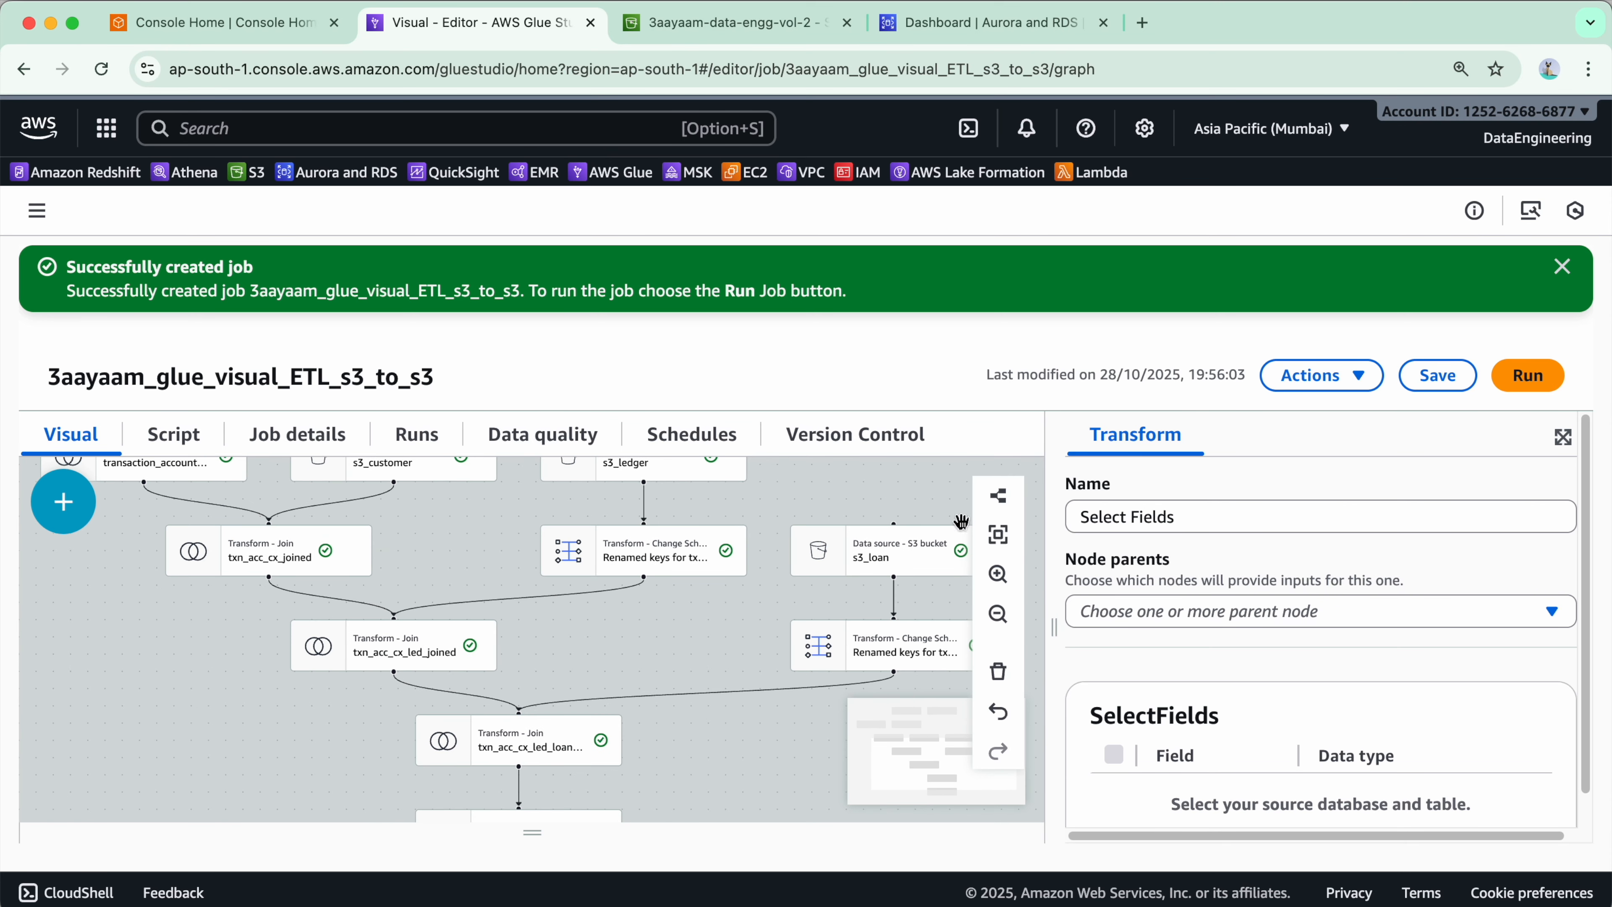
click(1316, 625)
scroll(1301, 730, down, 5)
click(1301, 724)
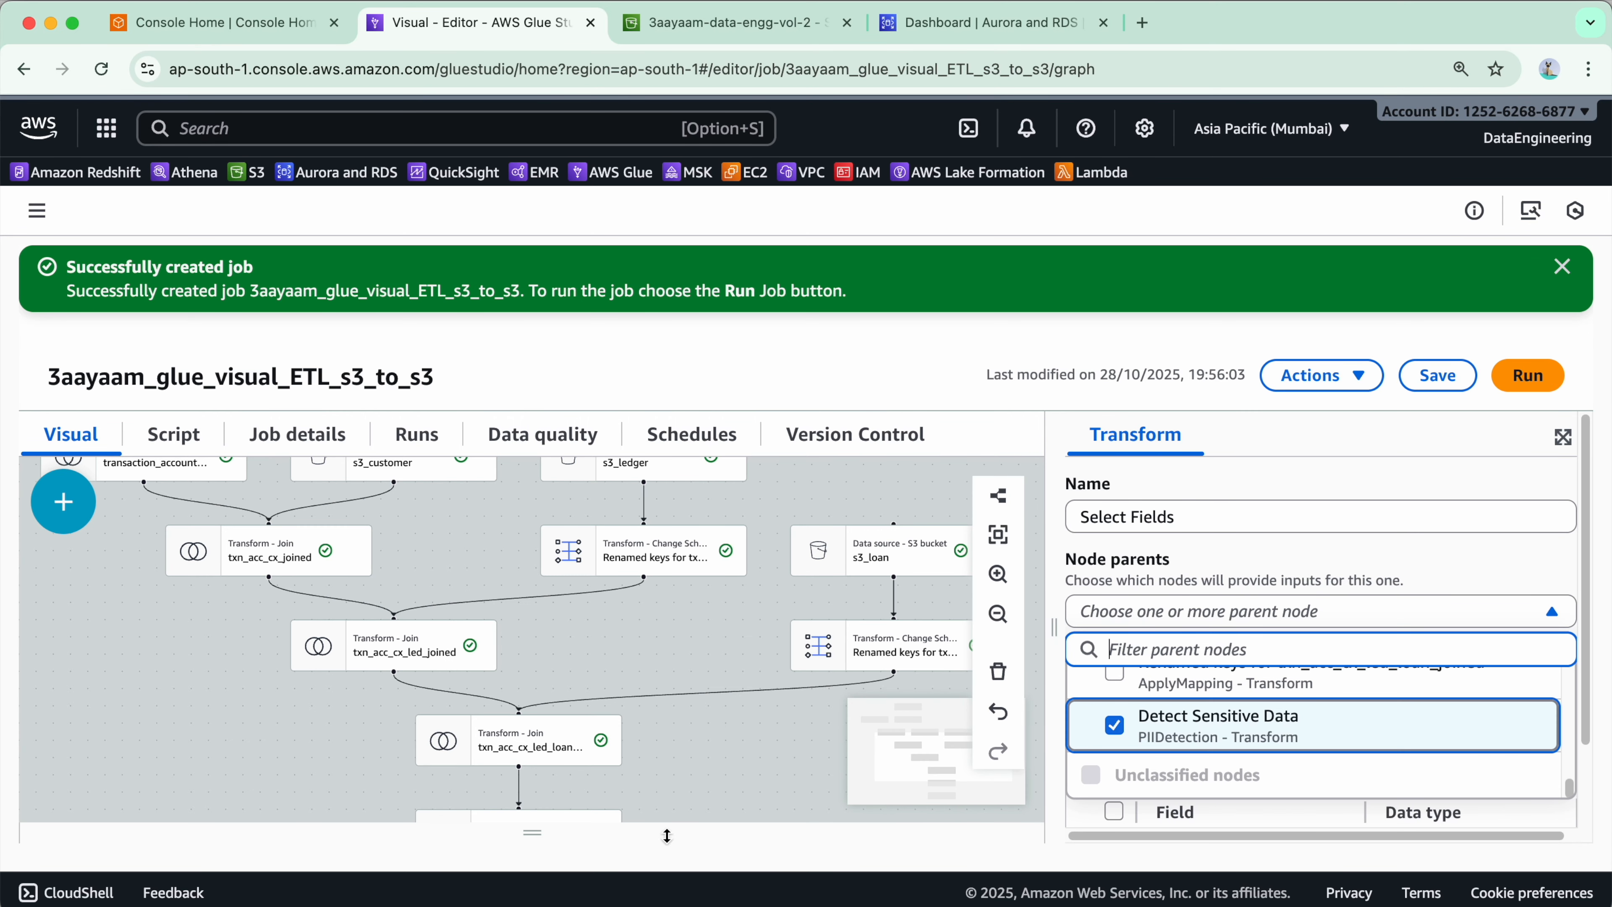
- Delete the Detect Sensitive Data node from the graph
scroll(727, 681, down, 3)
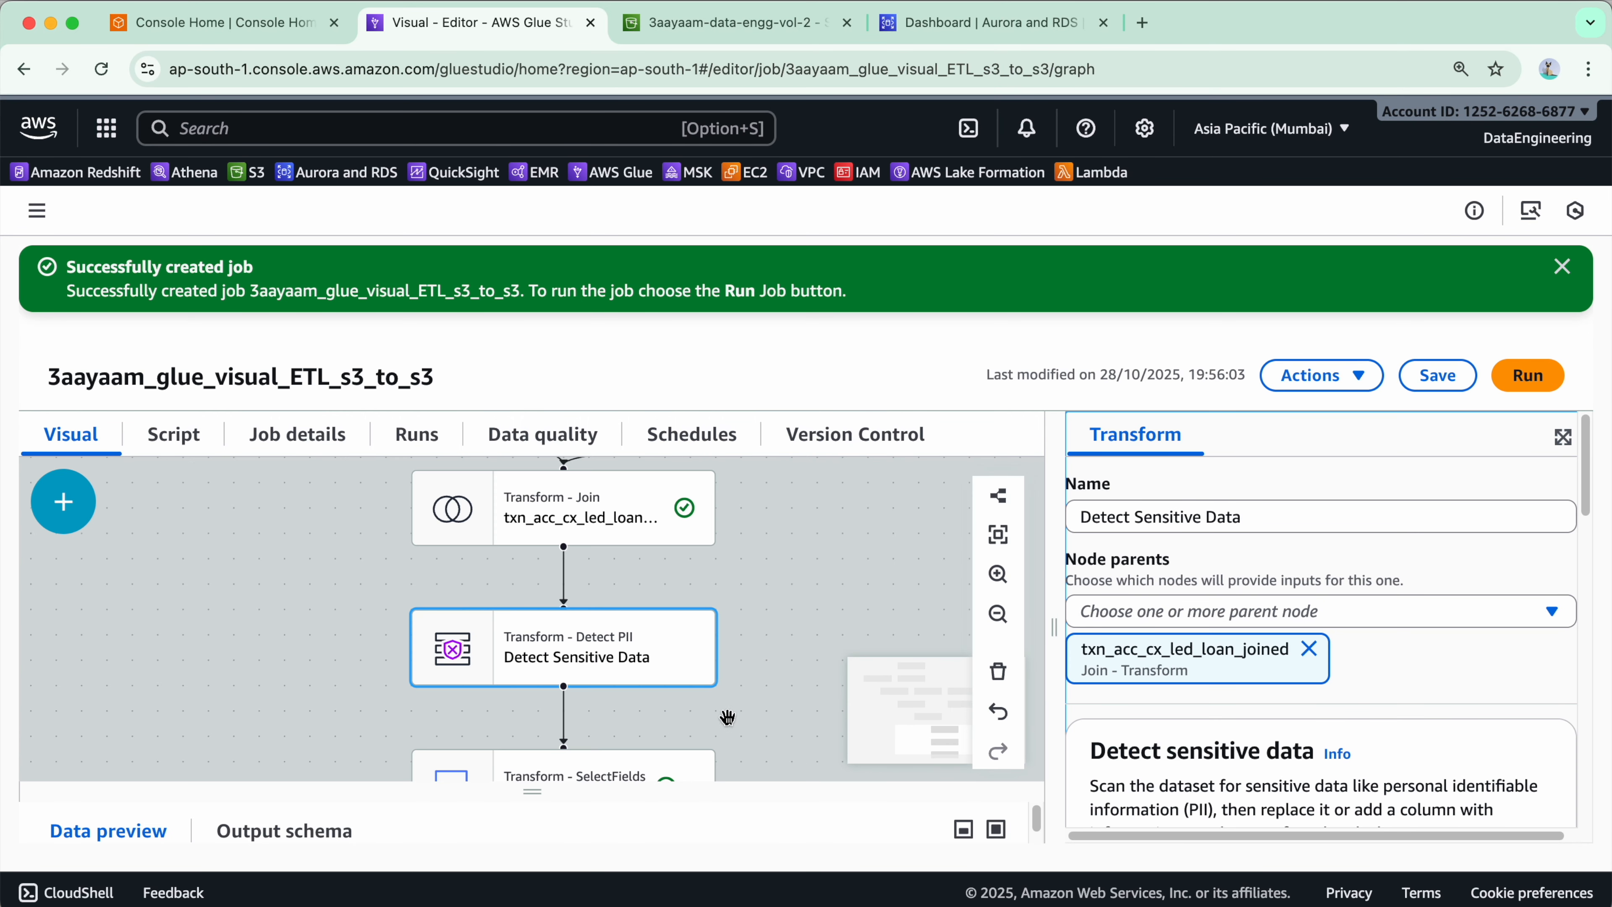
drag(814, 721, 796, 552)
scroll(1324, 675, down, 8)
scroll(1206, 699, down, 4)
click(593, 621)
scroll(593, 622, up, 1)
scroll(765, 685, down, 5)
click(673, 542)
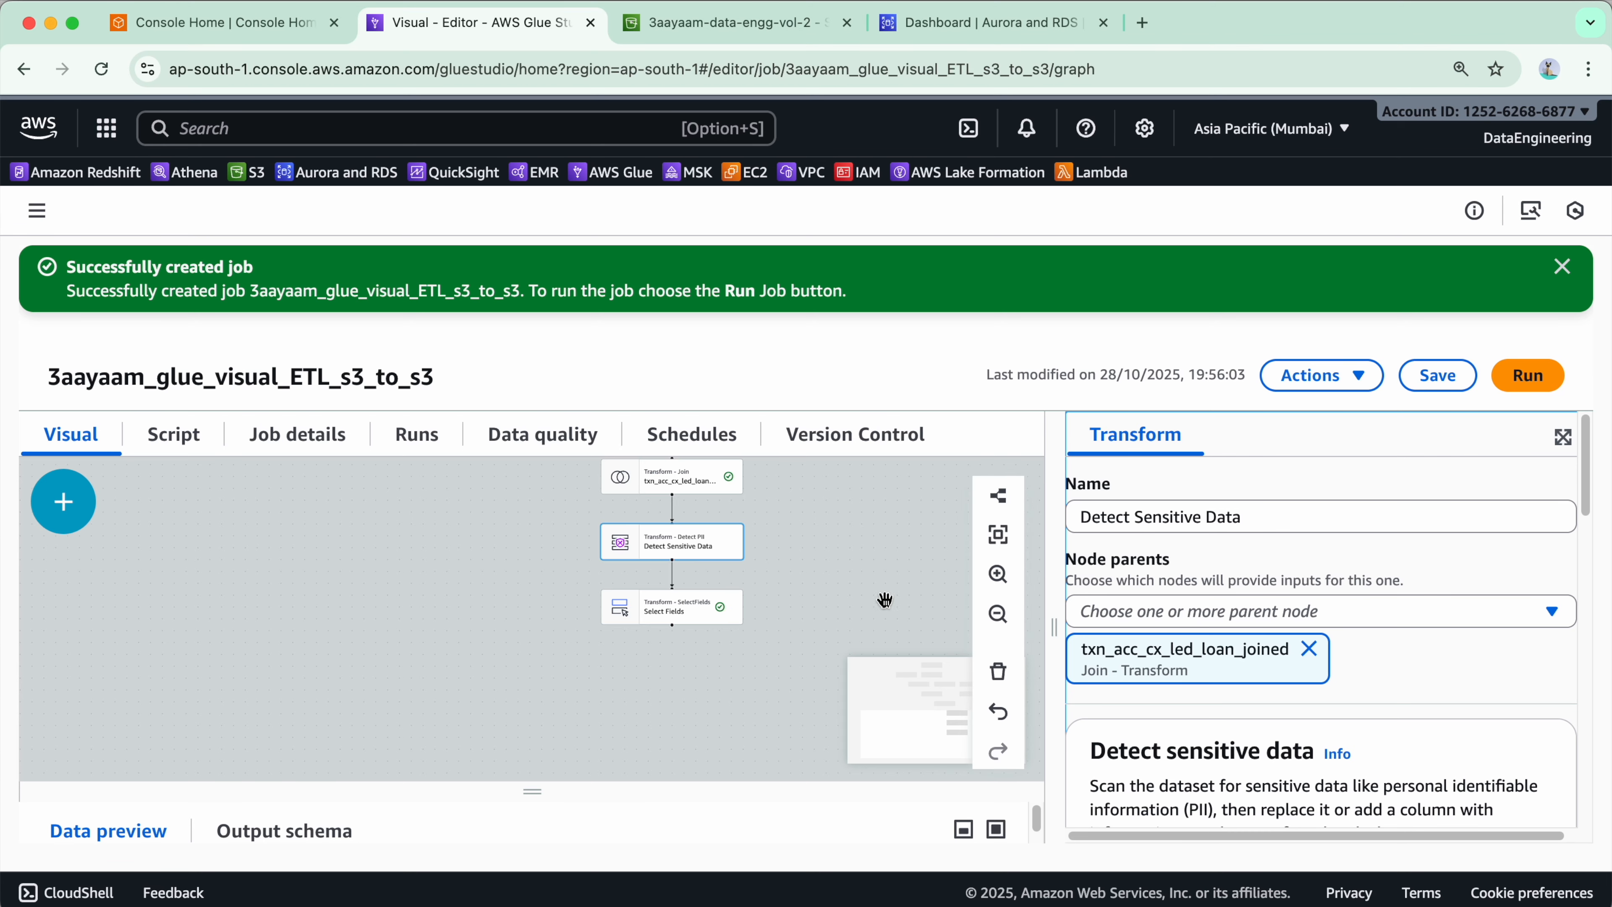
click(998, 671)
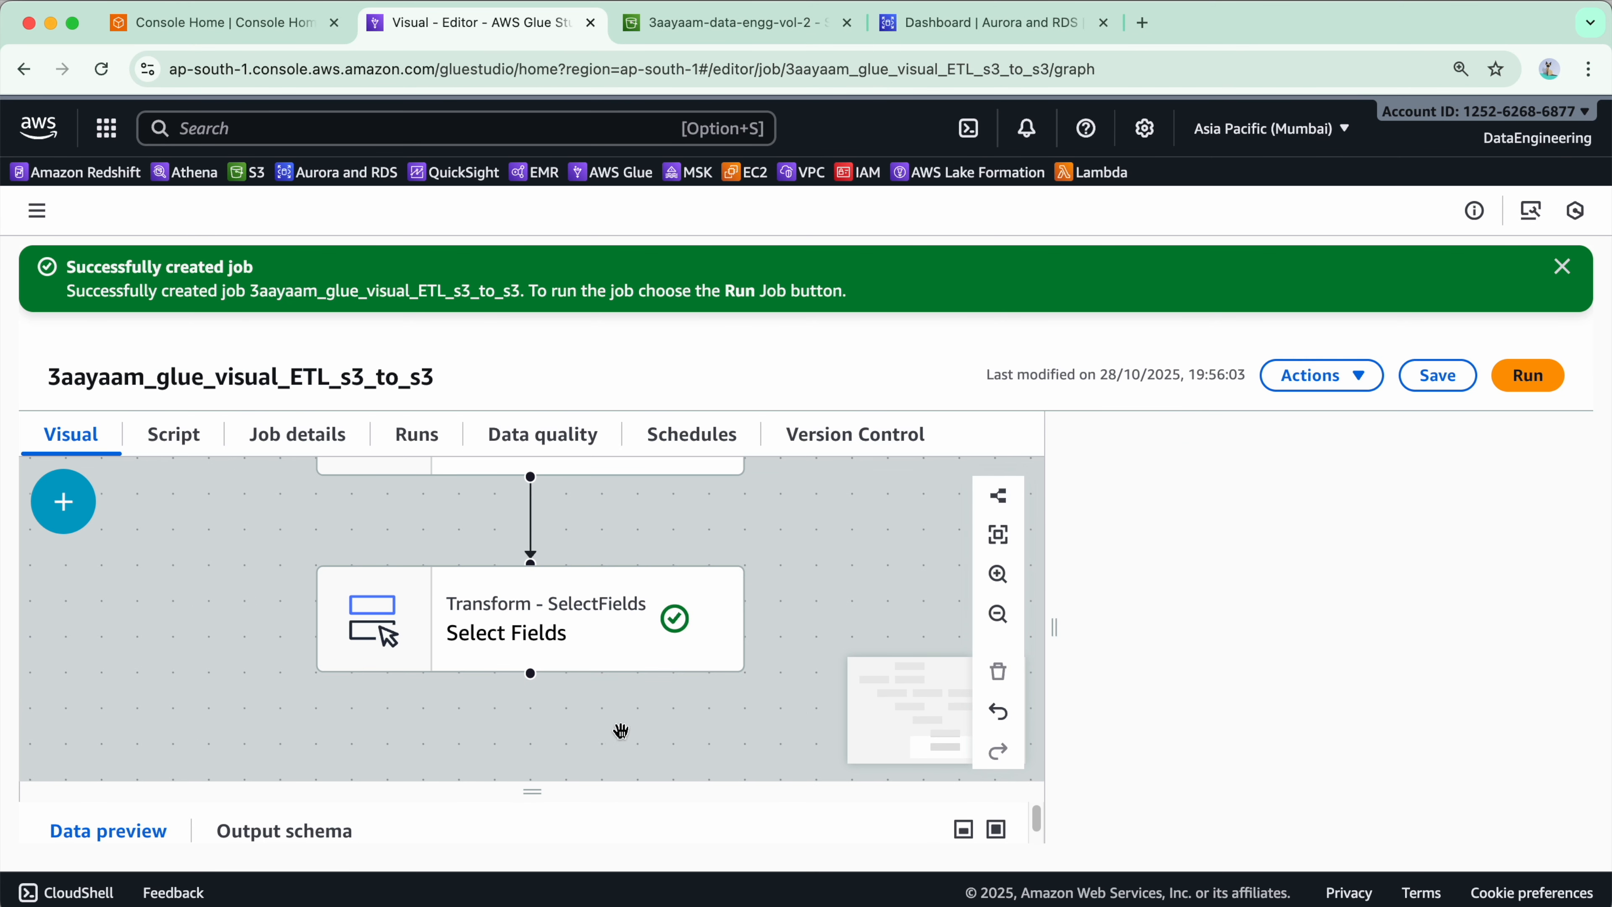
- Review the field list of the Select Fields node and delete that node
click(581, 621)
scroll(1241, 622, down, 5)
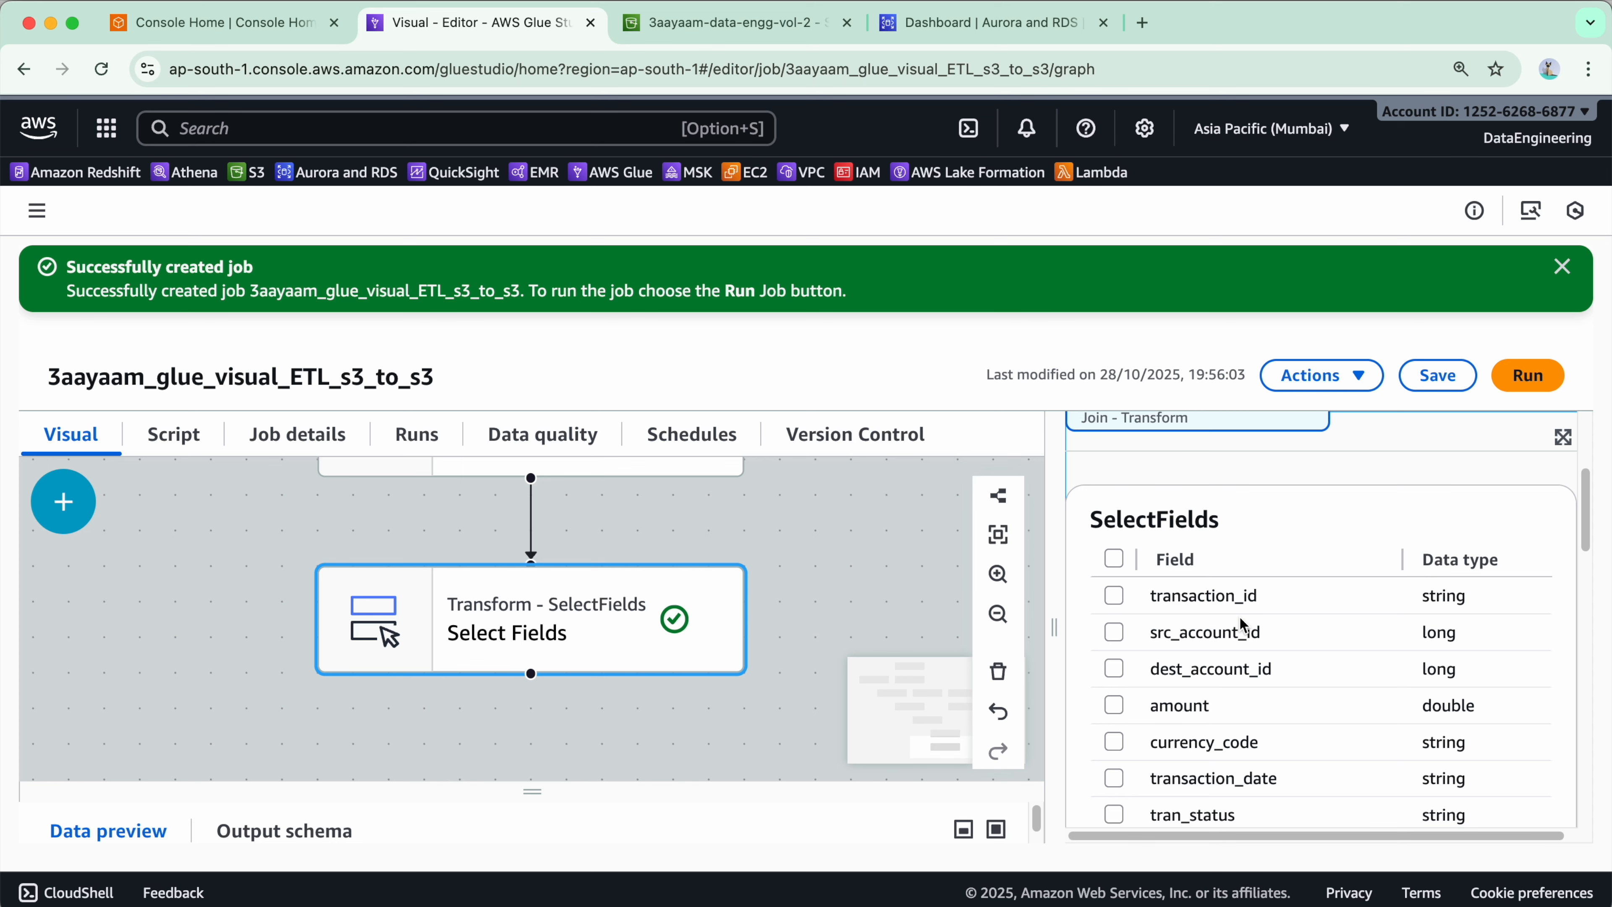
scroll(1221, 622, down, 10)
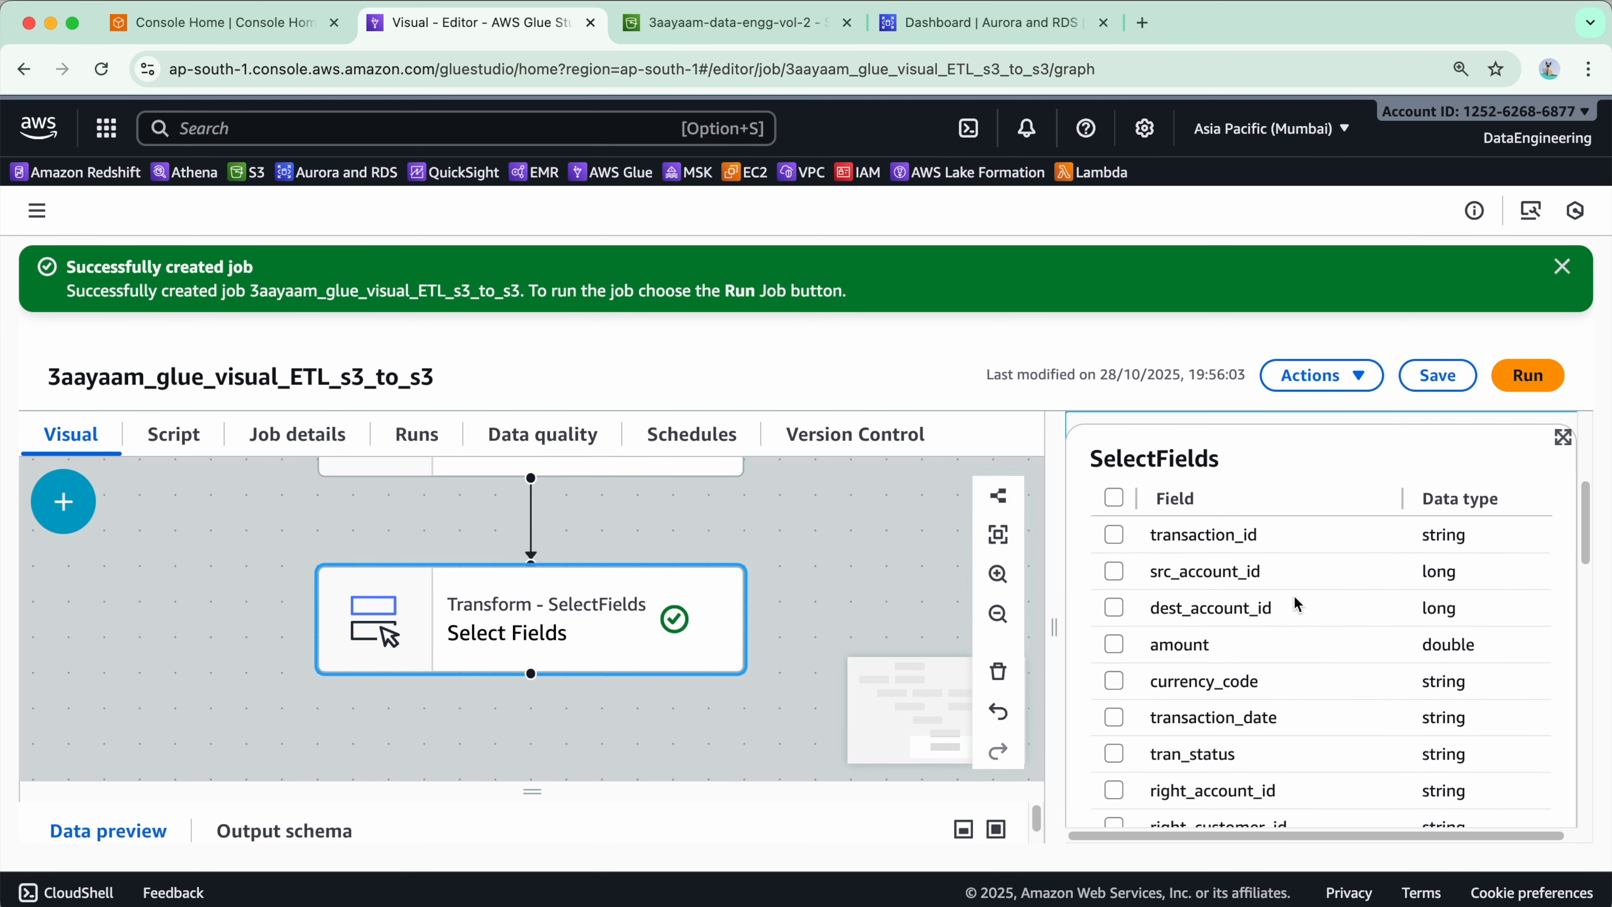
scroll(1231, 603, down, 8)
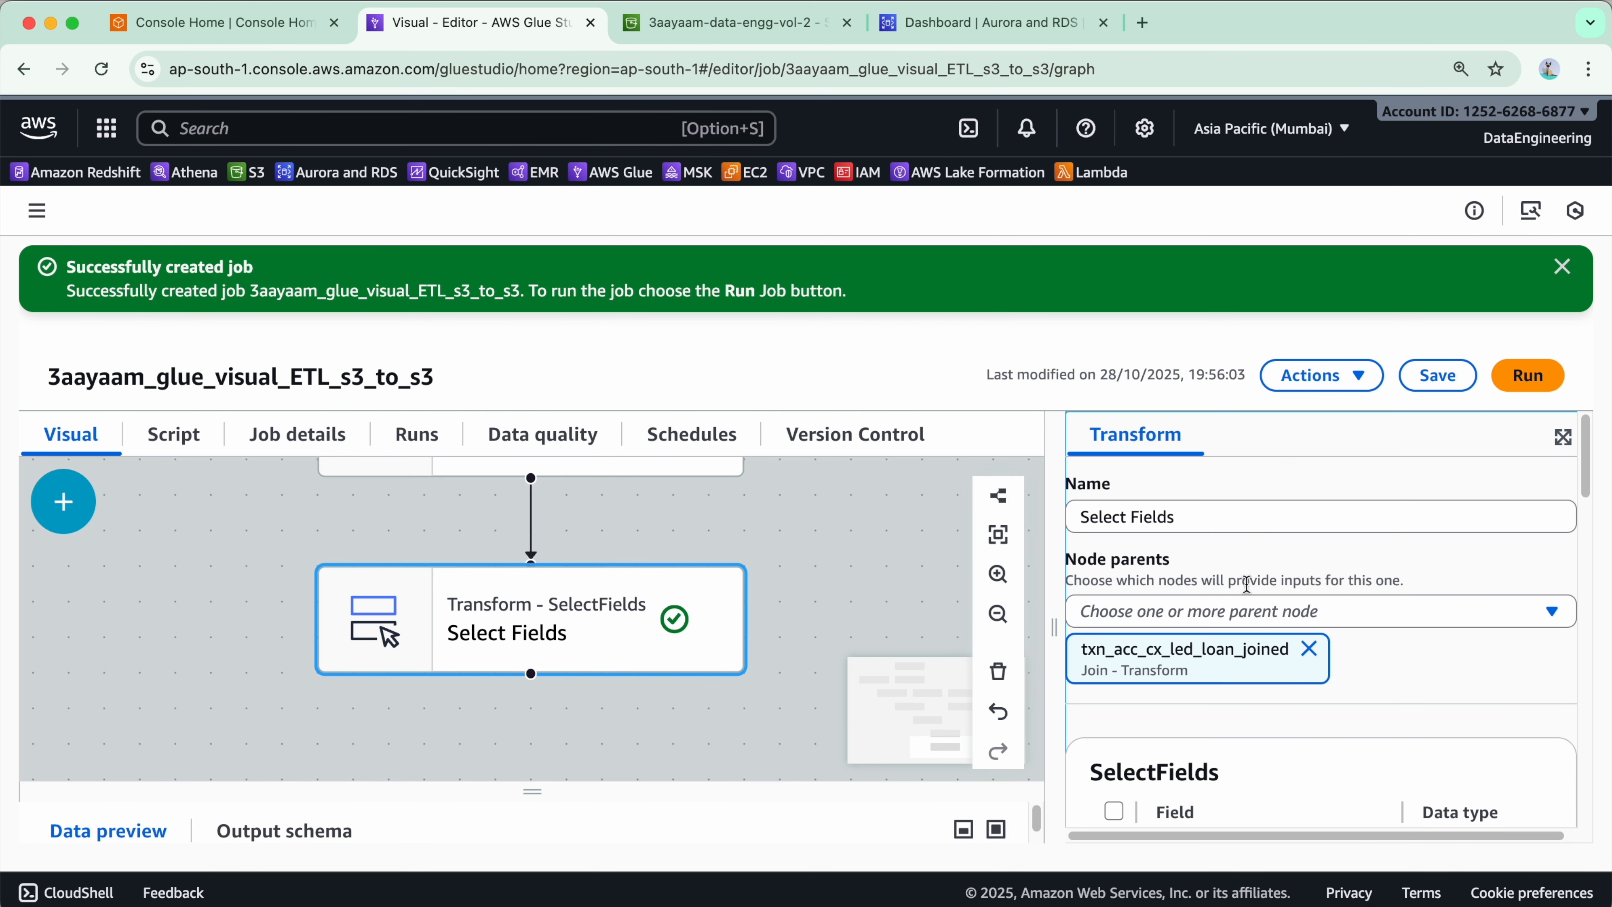
scroll(1247, 586, up, 20)
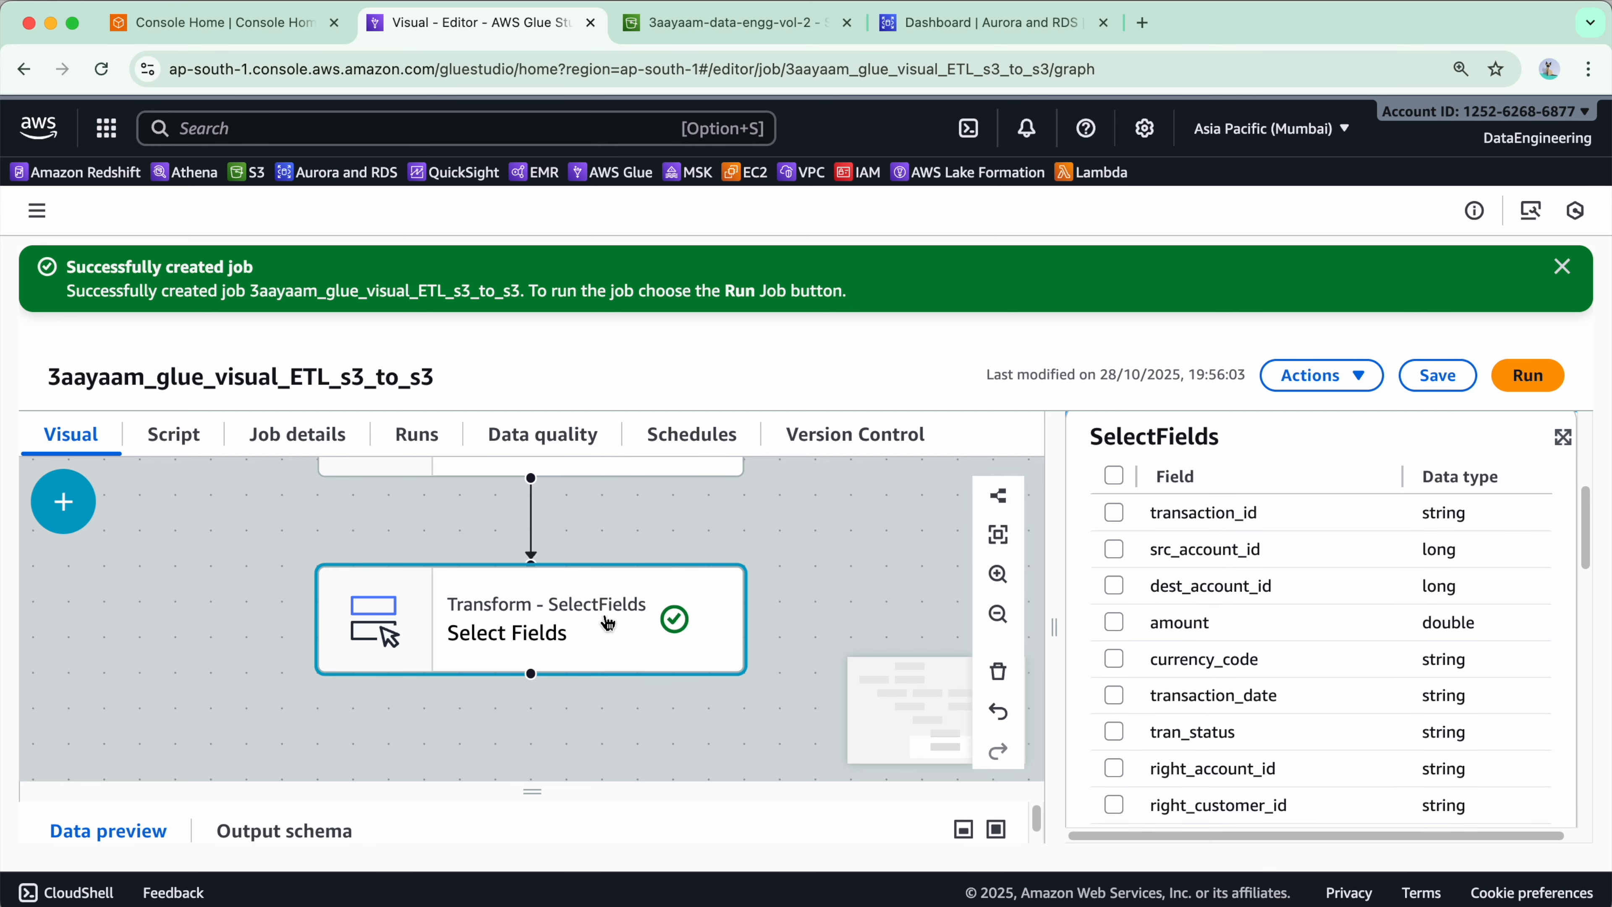
click(998, 674)
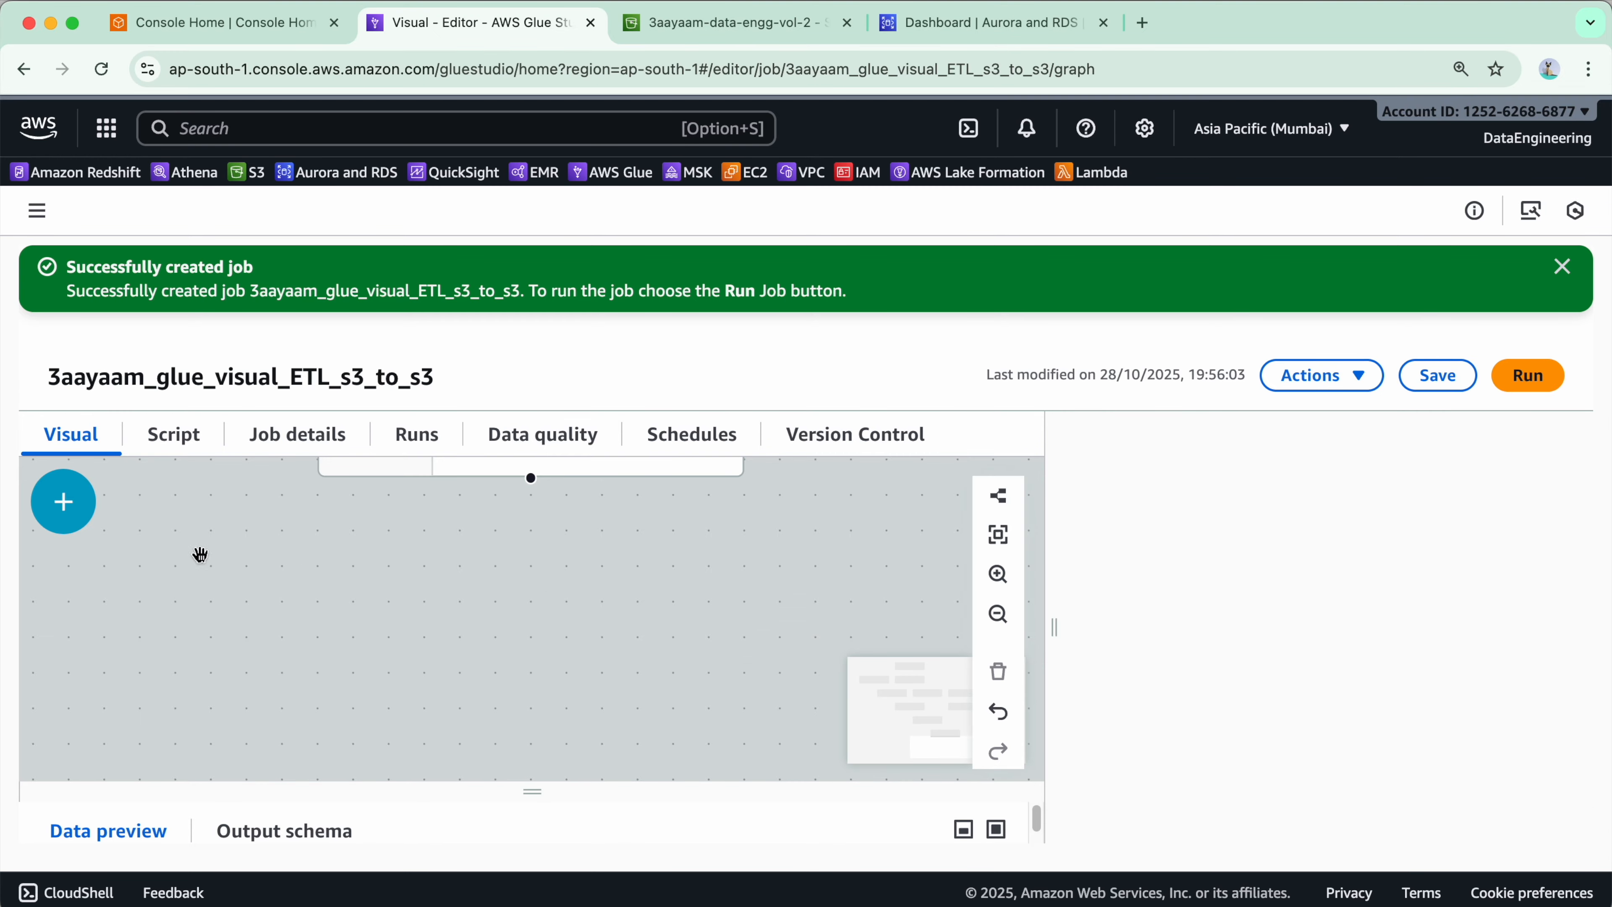
- Add a Drop Fields transform with txn_acc_cx_led_loan_joined as its parent node
click(63, 502)
scroll(304, 720, down, 5)
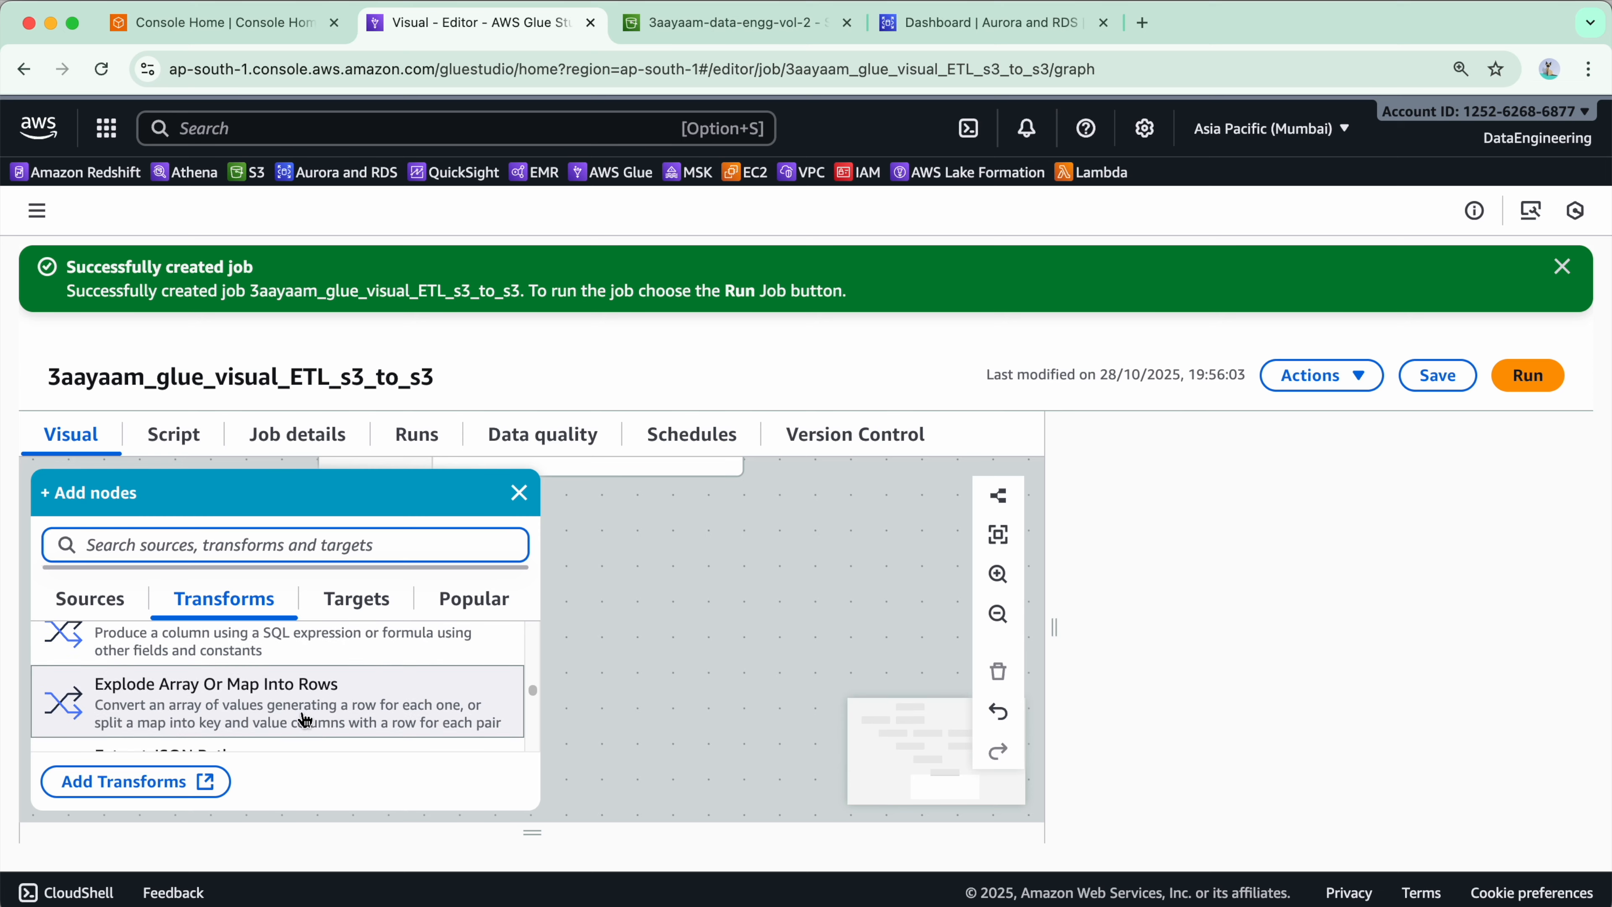
scroll(303, 719, down, 2)
click(304, 719)
click(1374, 614)
scroll(1278, 737, down, 5)
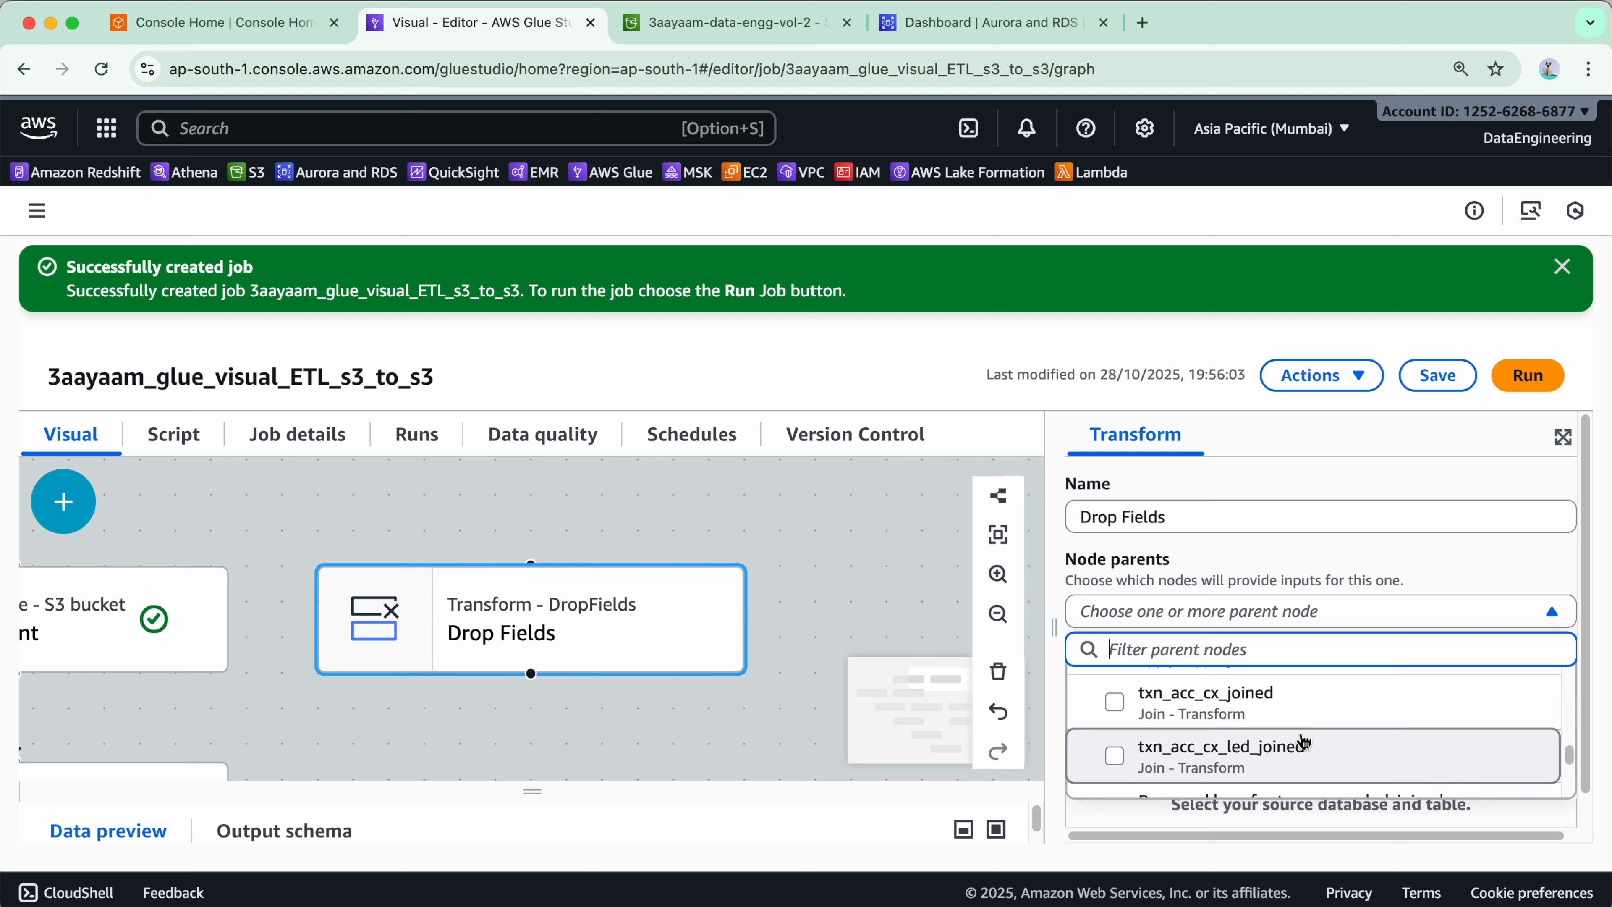
scroll(1303, 743, down, 5)
scroll(1312, 748, up, 1)
click(1235, 731)
drag(483, 743, 766, 583)
scroll(743, 591, down, 5)
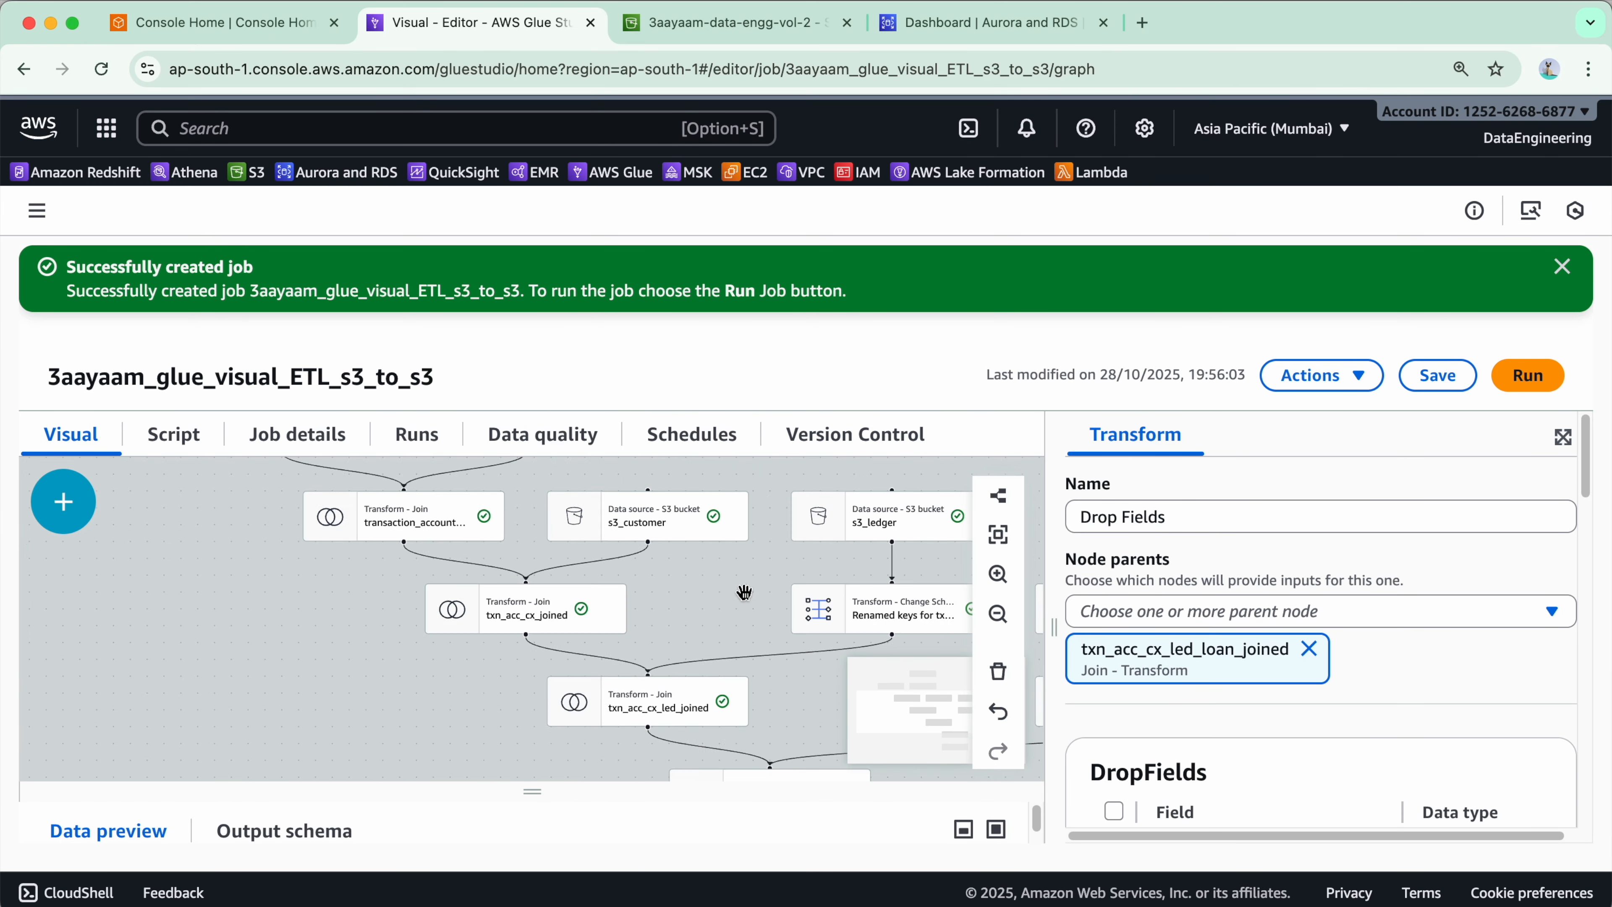
- In Drop Fields, mark right_currency_code, right_acc_opening_date, created_at, updated_at, right_transaction_id, right_account_id, right_customer_id, right_start_date and right_end_date, then save the job
scroll(743, 591, down, 3)
drag(802, 674, 641, 467)
scroll(602, 615, up, 3)
scroll(1175, 636, down, 5)
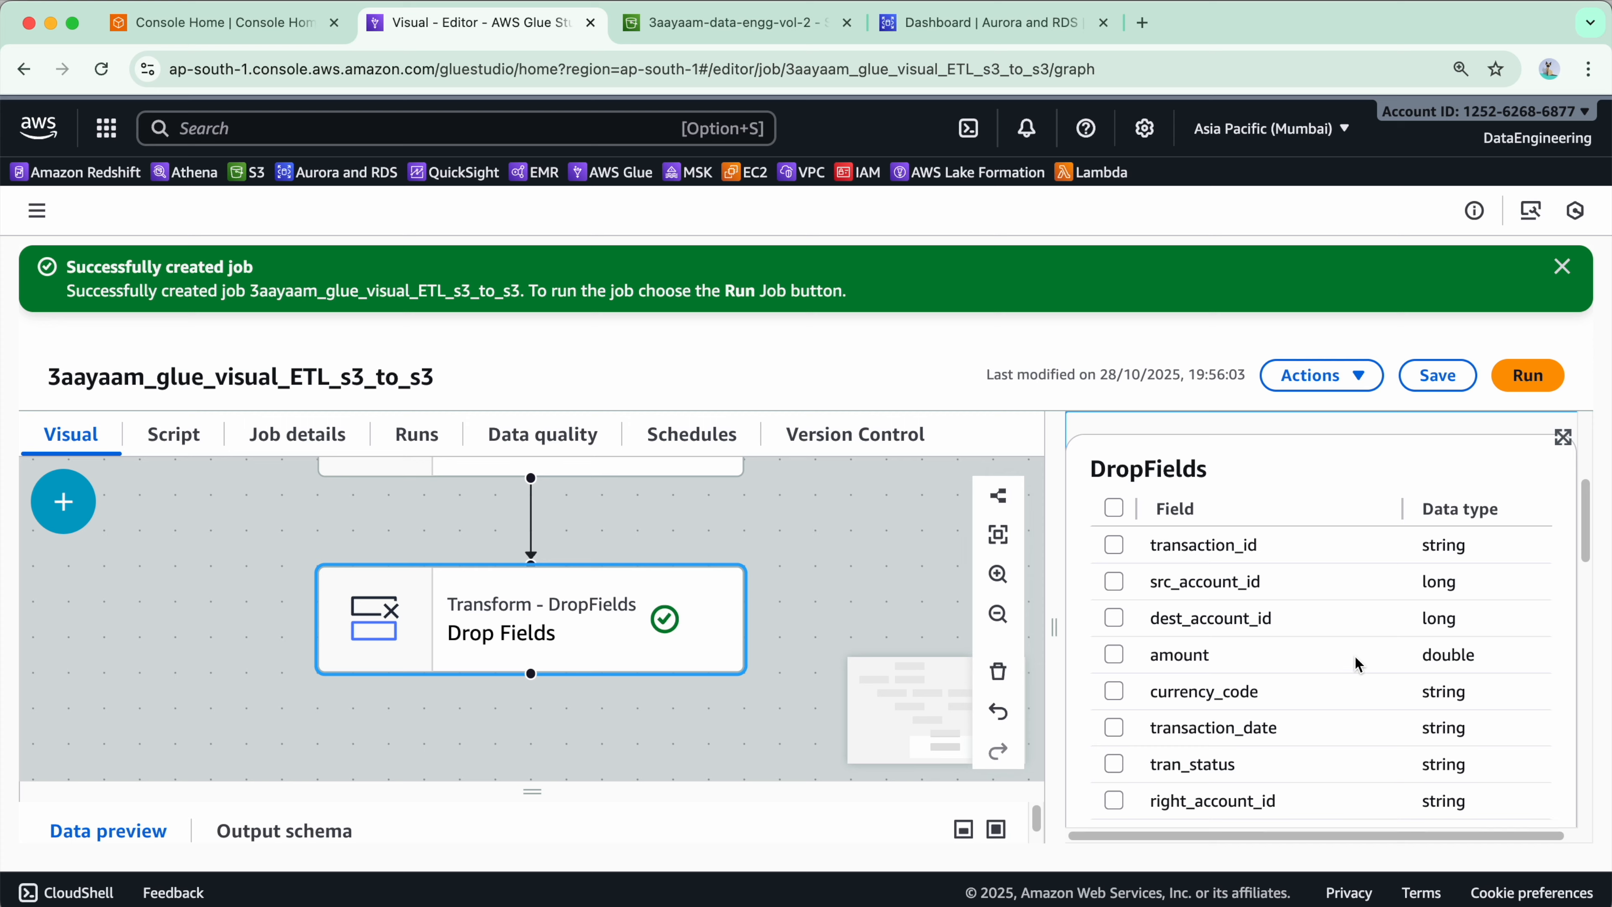
scroll(1222, 651, down, 10)
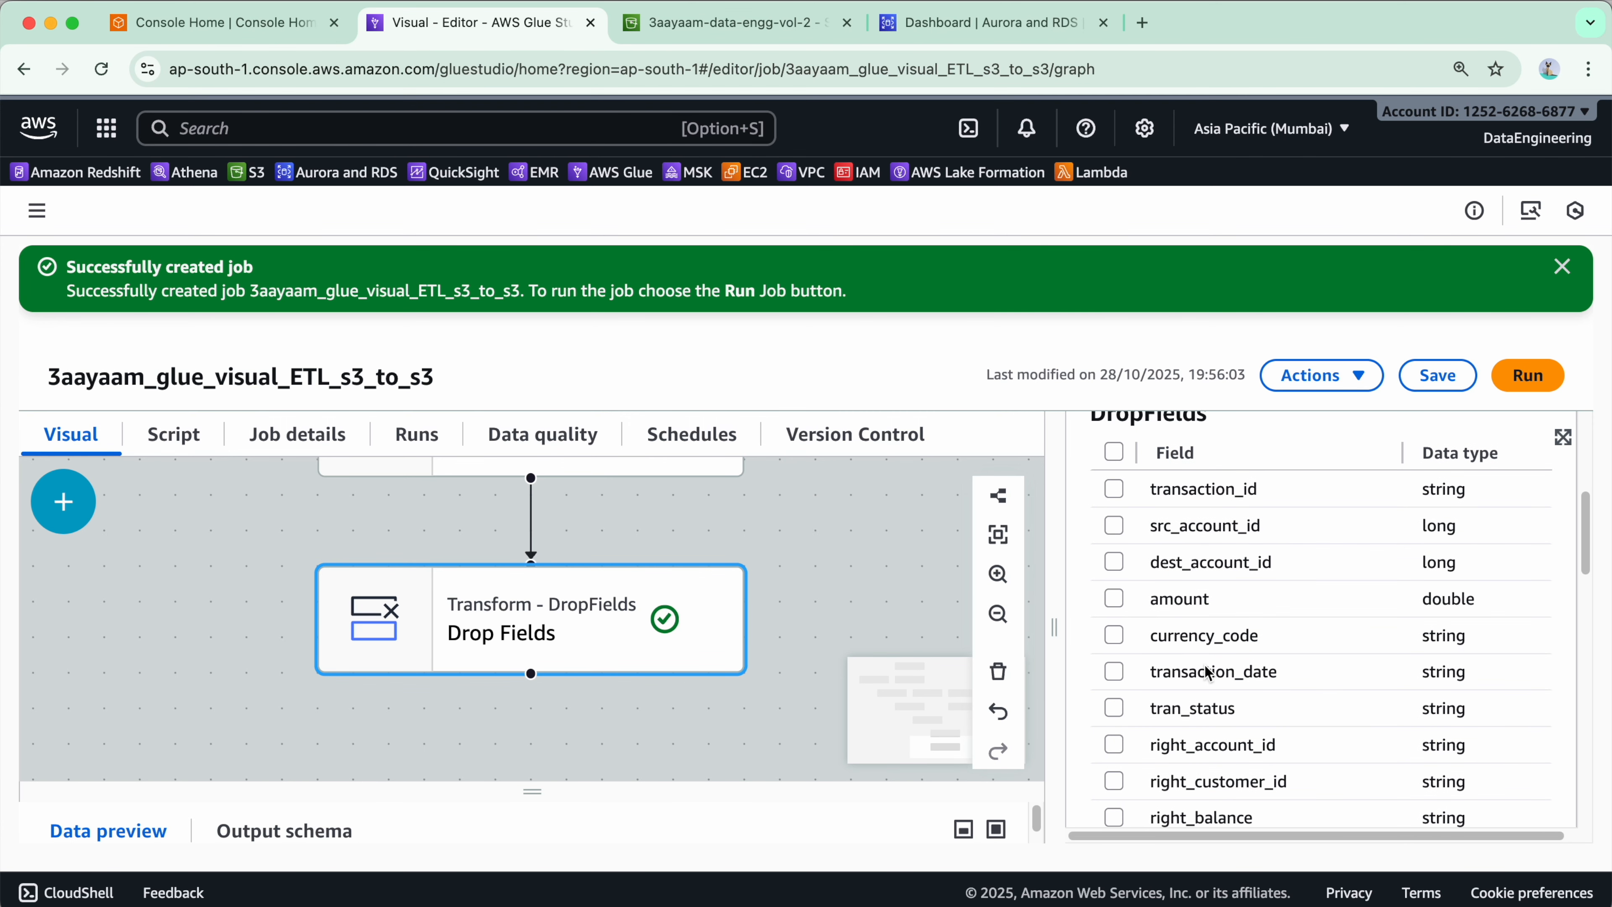
scroll(1233, 728, down, 5)
scroll(1235, 727, up, 15)
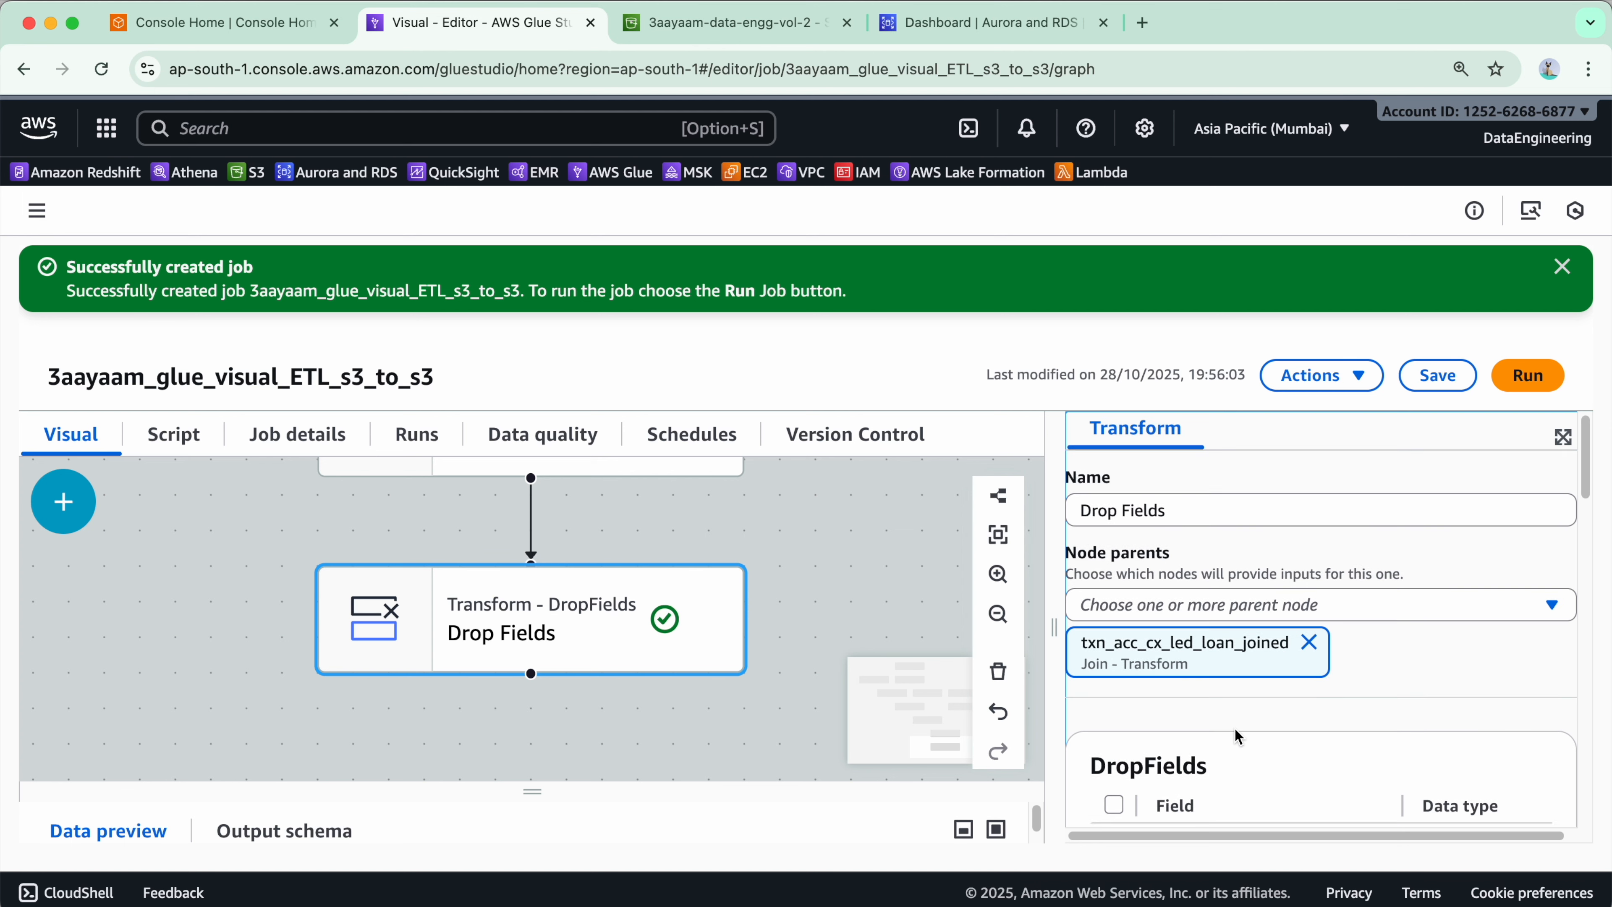
scroll(1267, 546, down, 10)
scroll(1258, 618, up, 8)
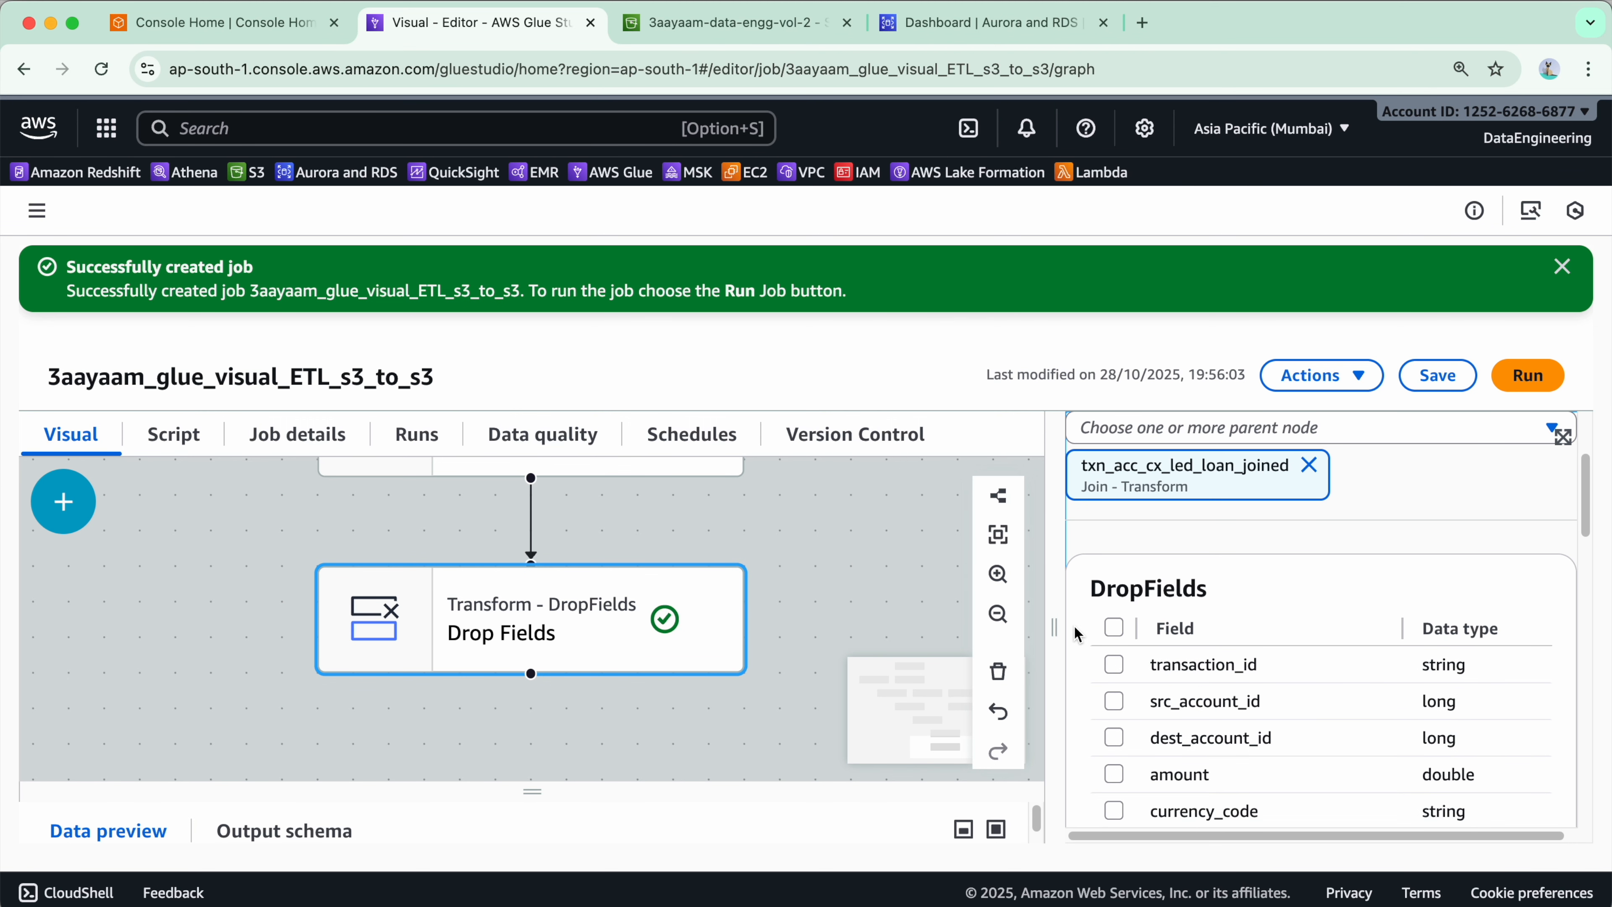
drag(1050, 621, 929, 604)
scroll(1193, 629, down, 3)
scroll(1235, 611, up, 3)
scroll(1236, 611, down, 8)
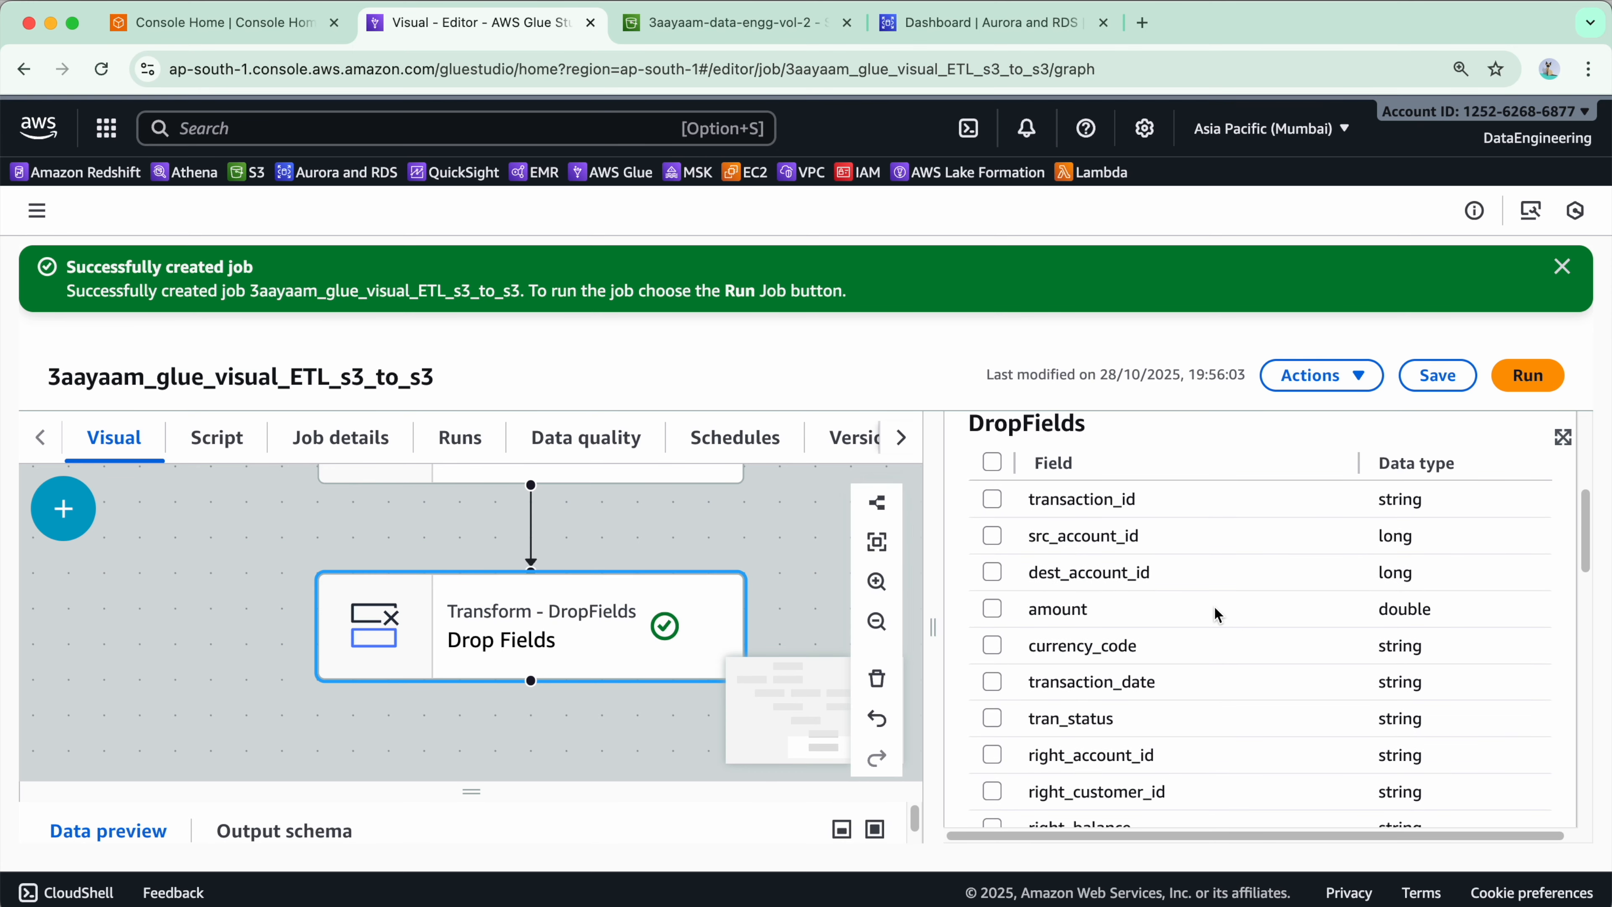
scroll(1197, 669, up, 9)
scroll(1198, 669, down, 6)
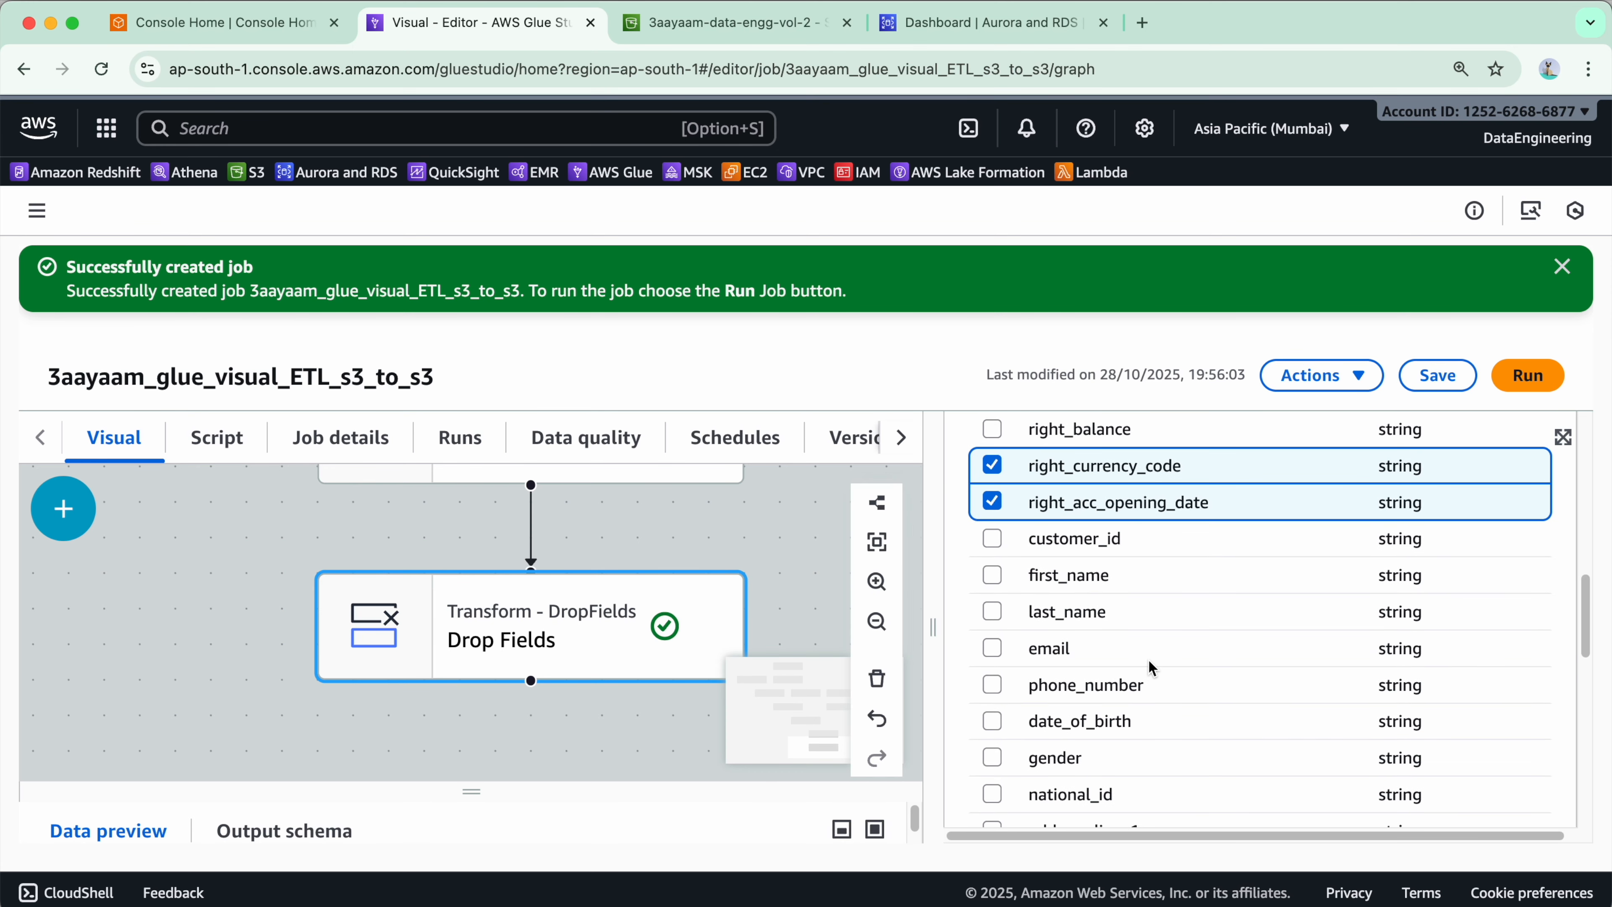
scroll(1040, 565, down, 1)
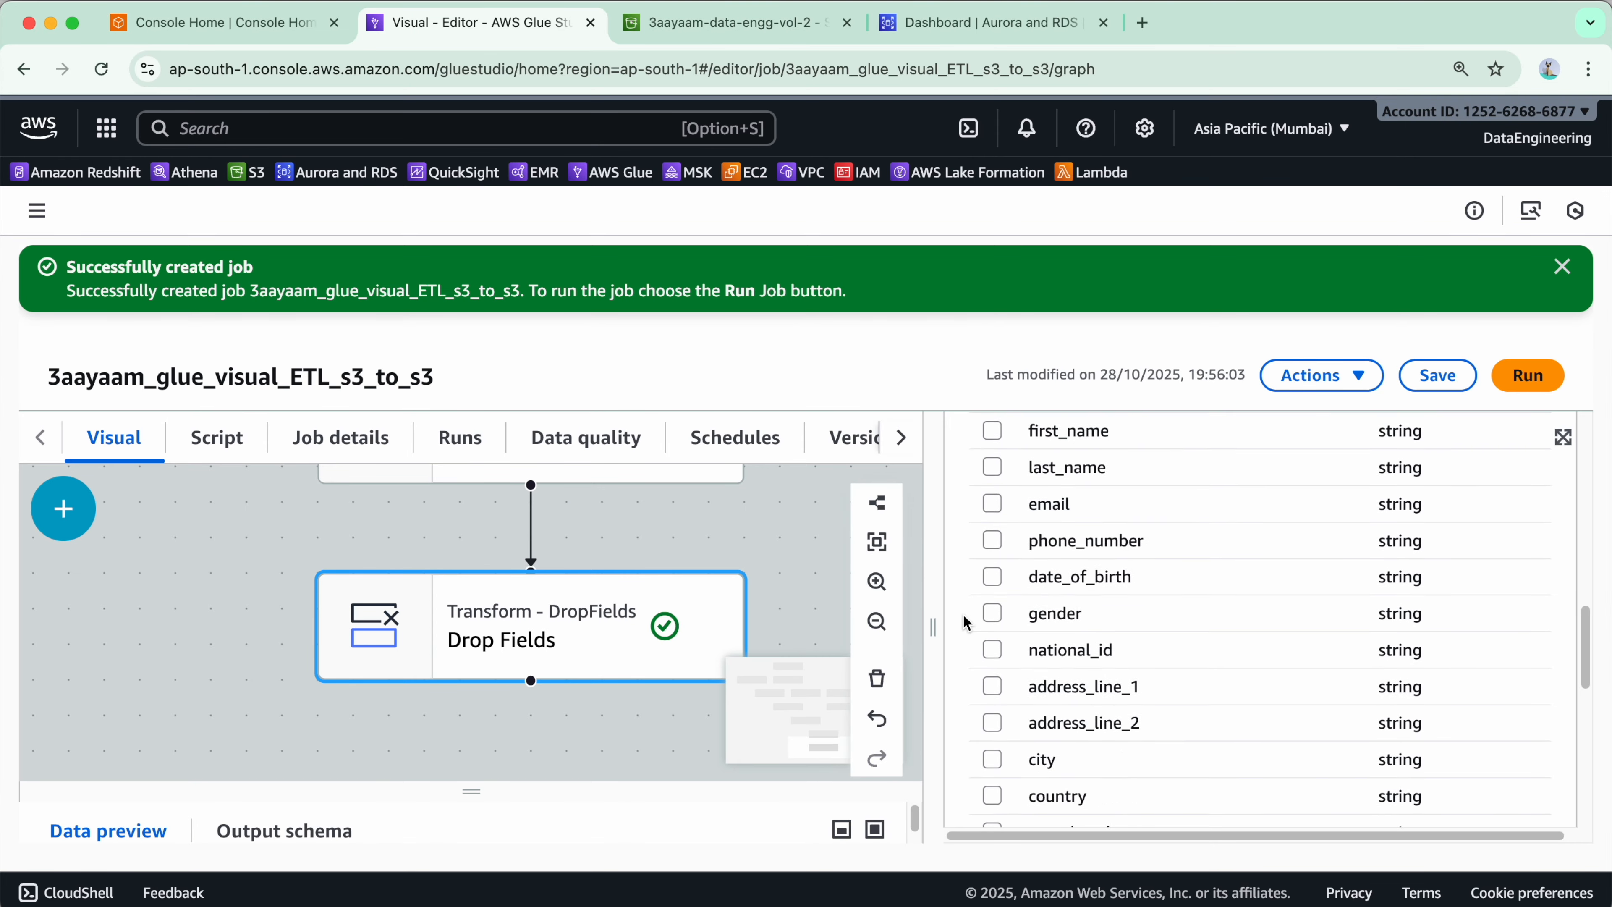
scroll(1066, 629, up, 8)
scroll(1083, 679, down, 8)
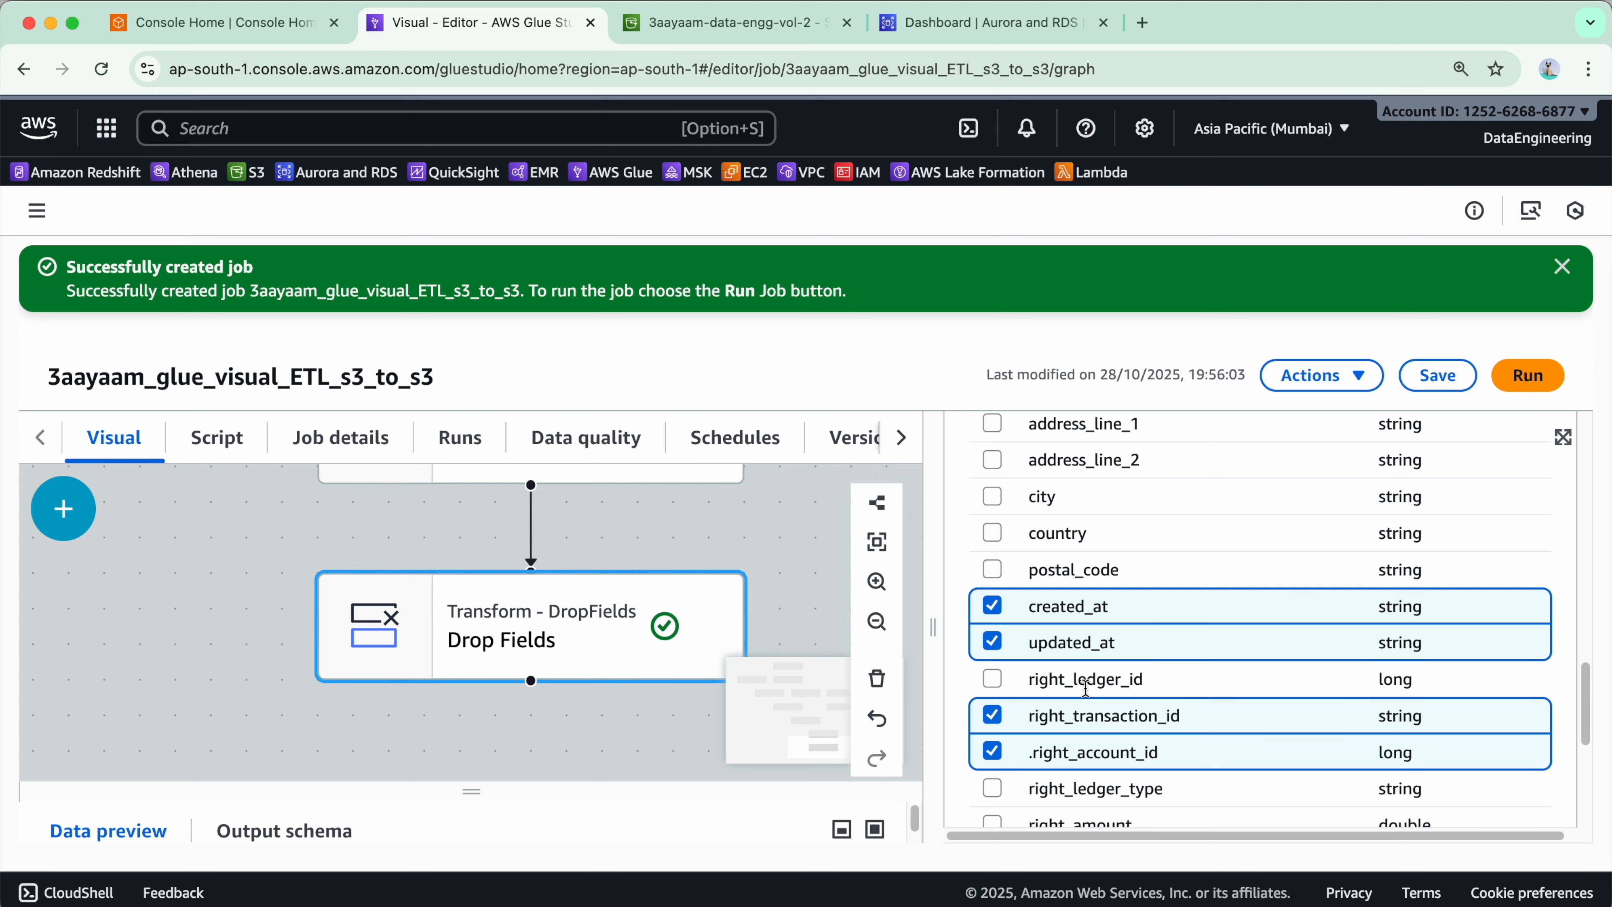
click(1438, 375)
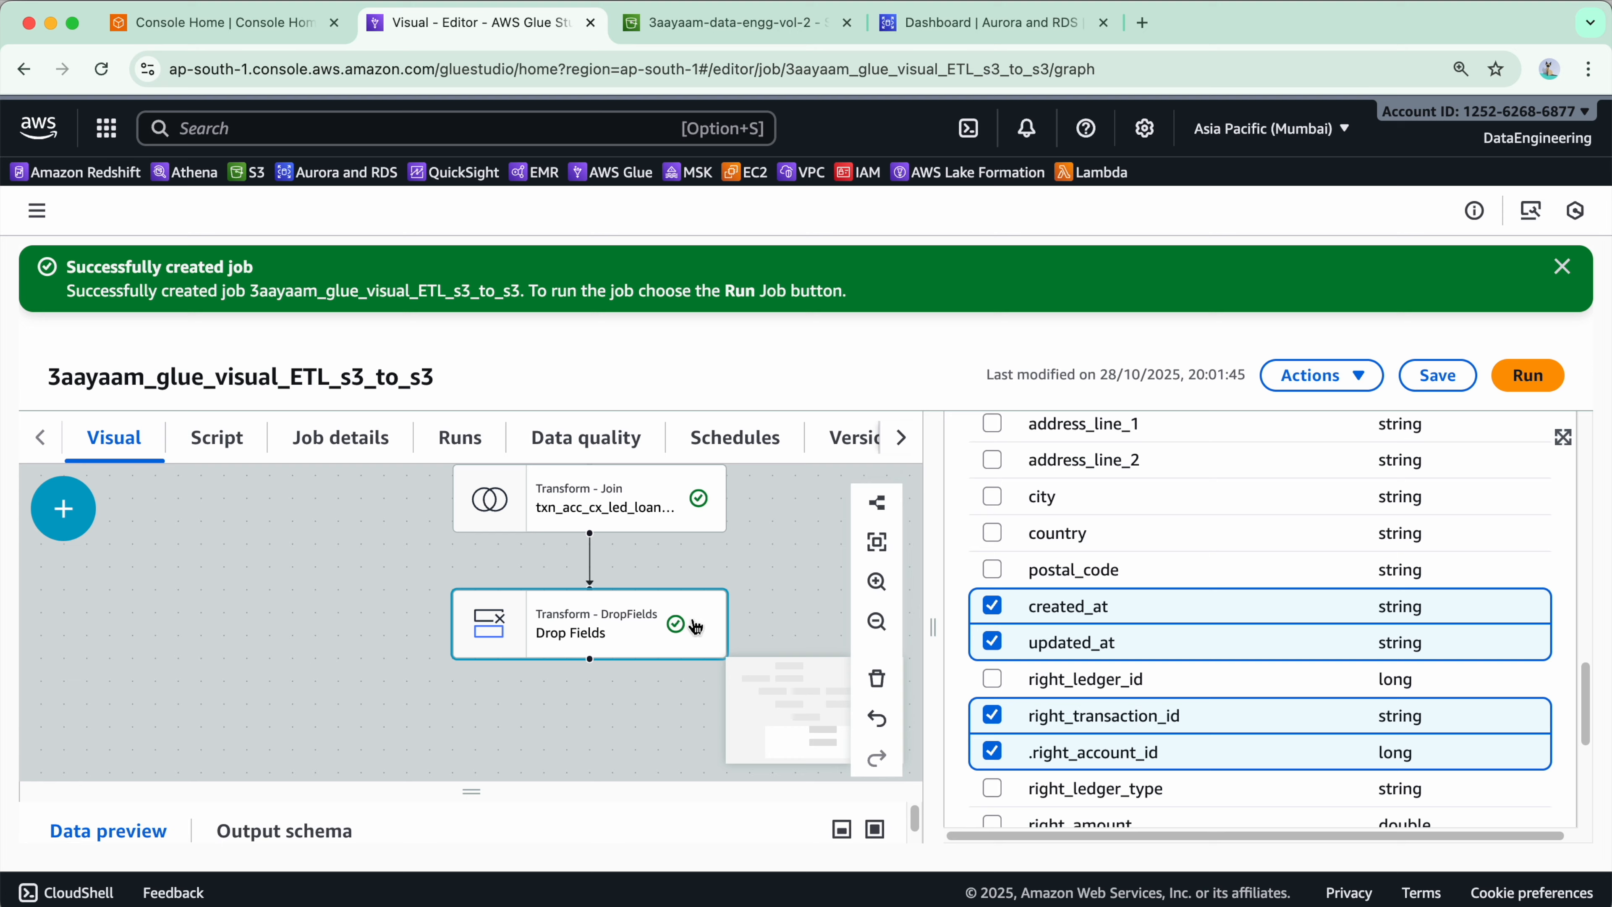
- Add a Rename Field transform below the Drop Fields node
drag(609, 751, 504, 622)
mouse_move(635, 635)
mouse_down()
mouse_move(630, 690)
mouse_move(653, 643)
mouse_up()
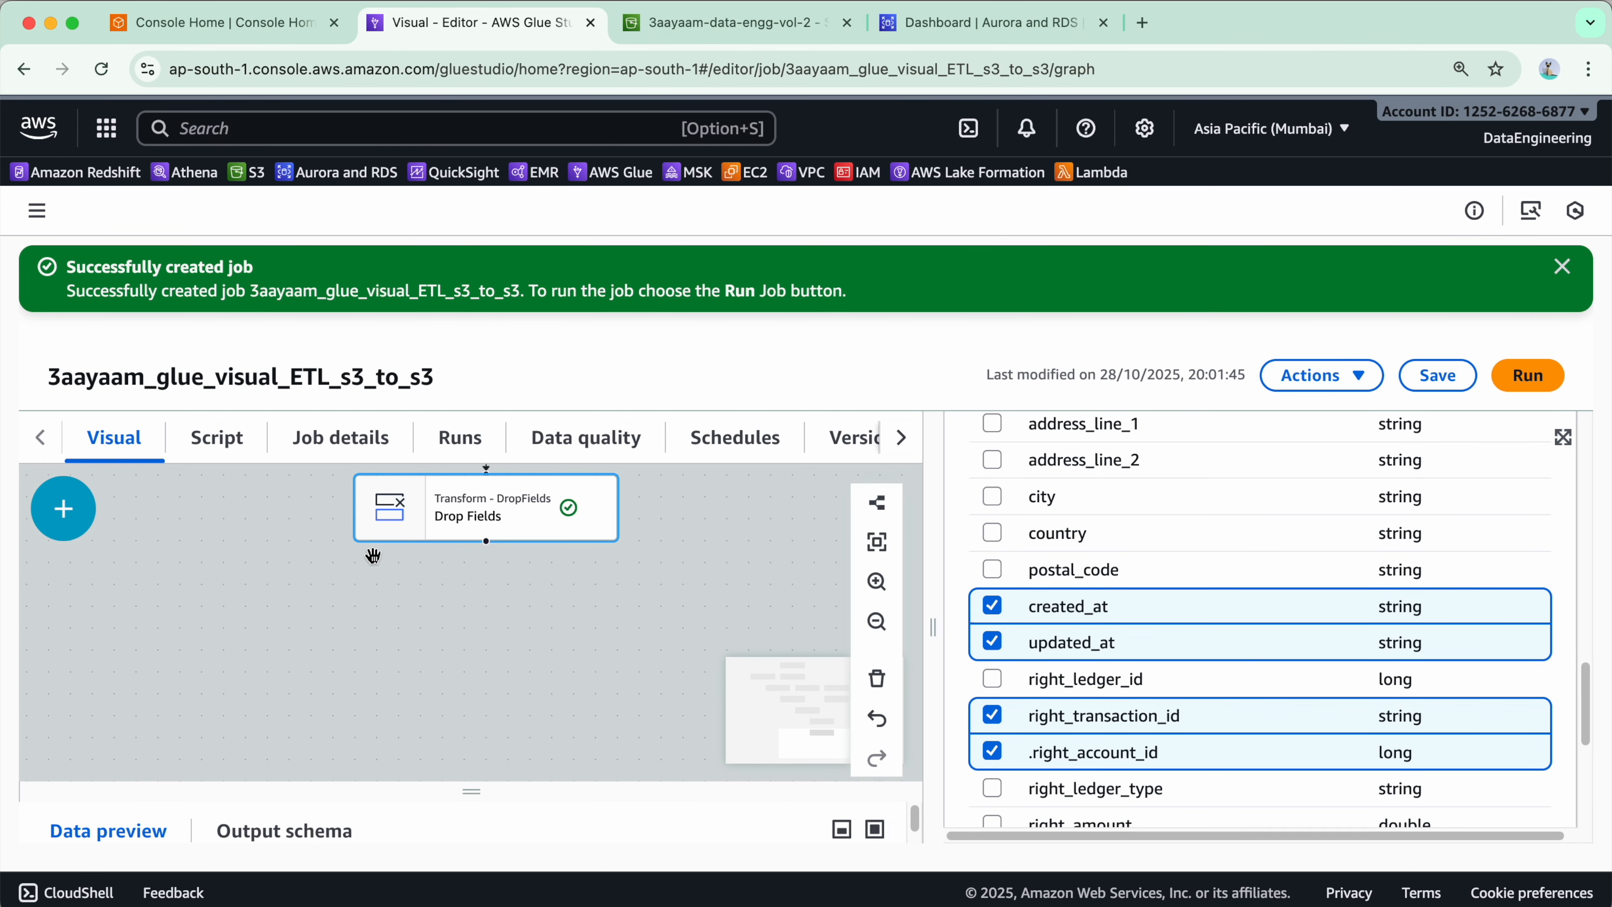
click(64, 508)
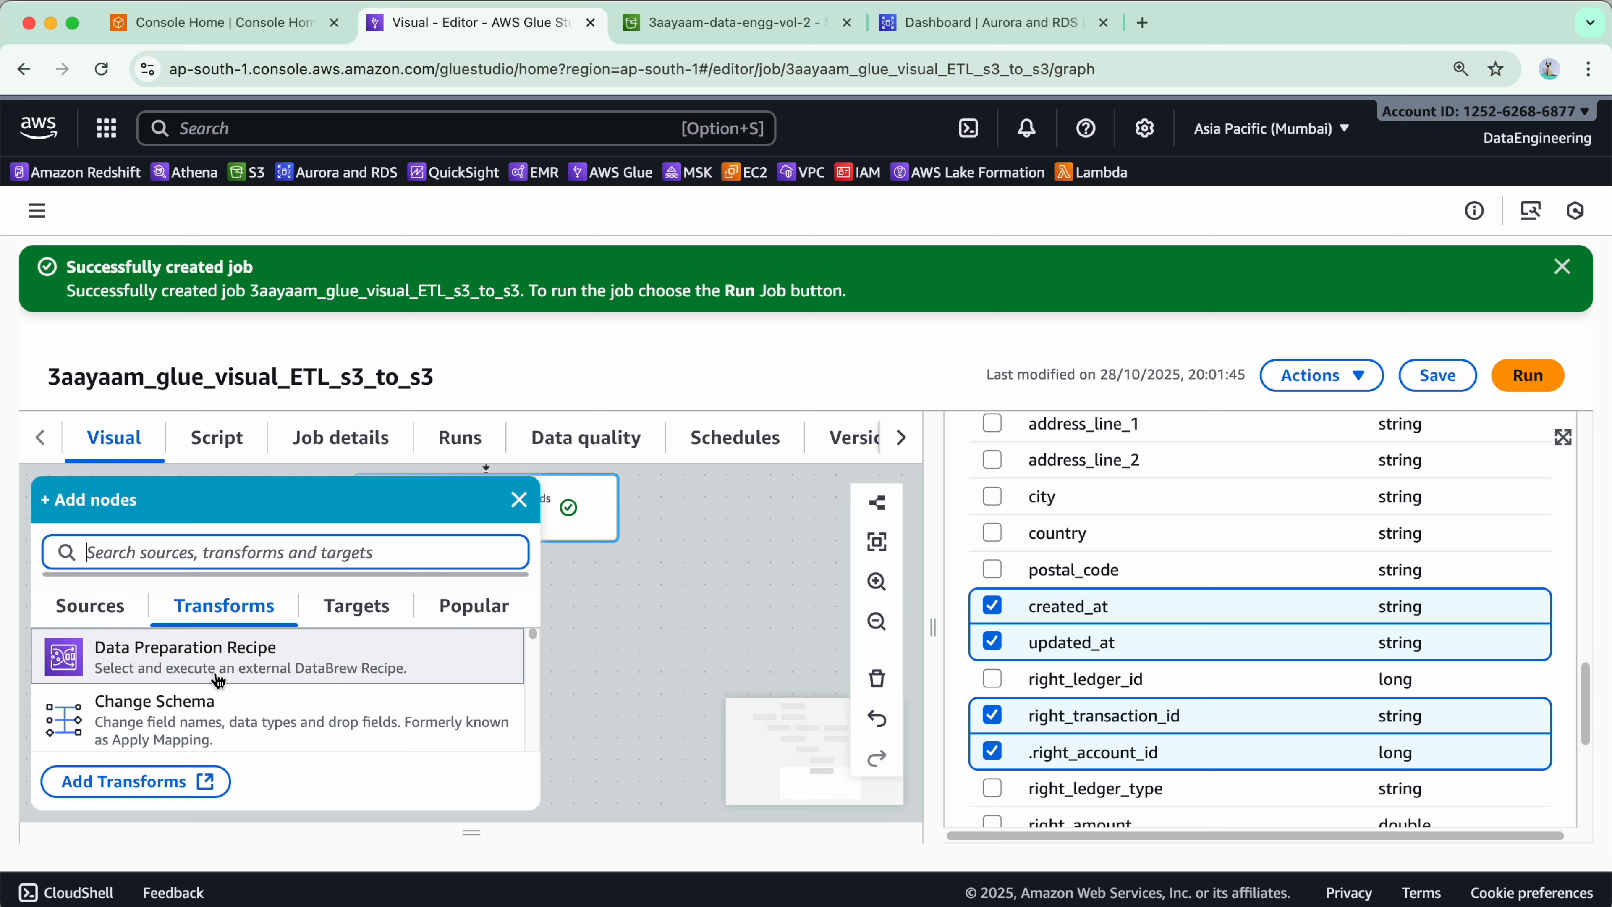
scroll(1201, 605, down, 6)
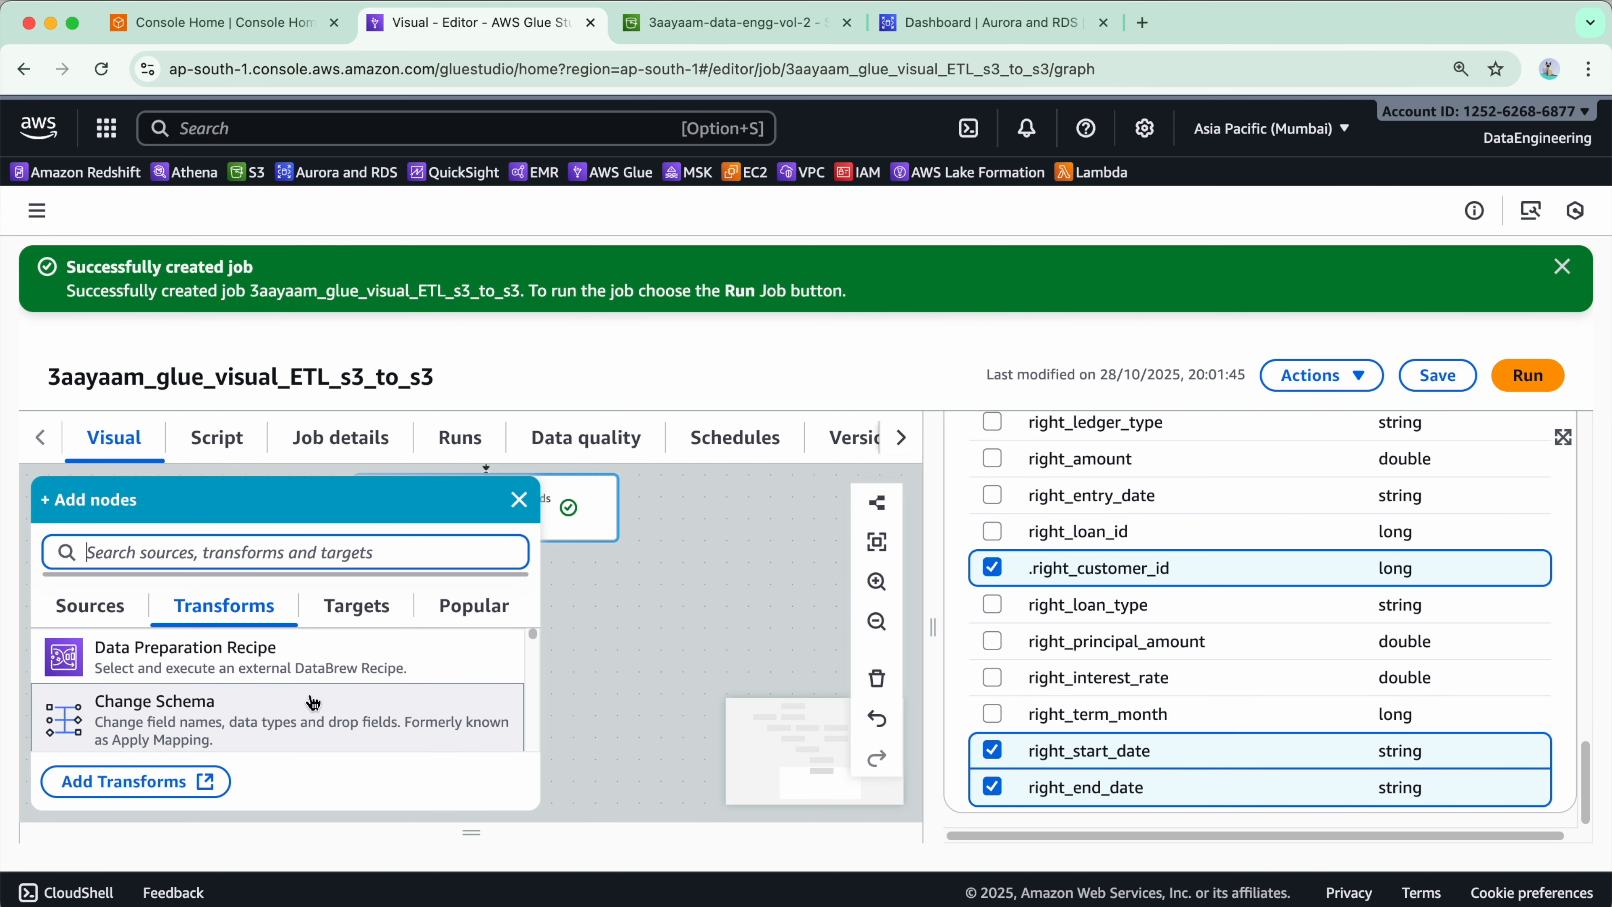
scroll(311, 711, down, 3)
scroll(306, 724, up, 4)
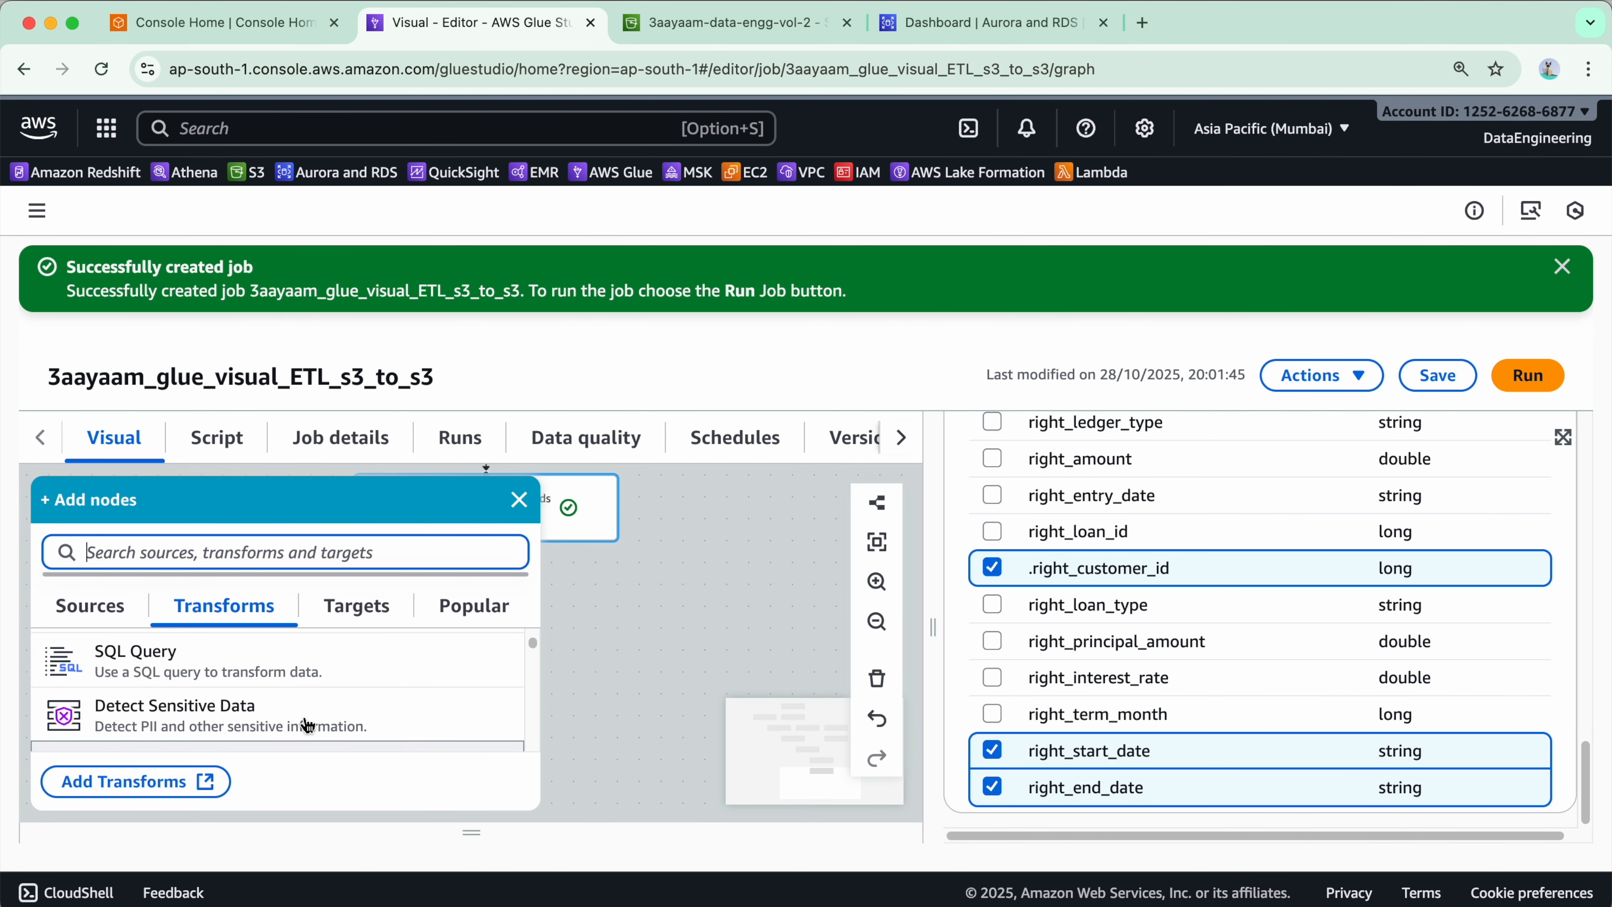
scroll(254, 705, down, 3)
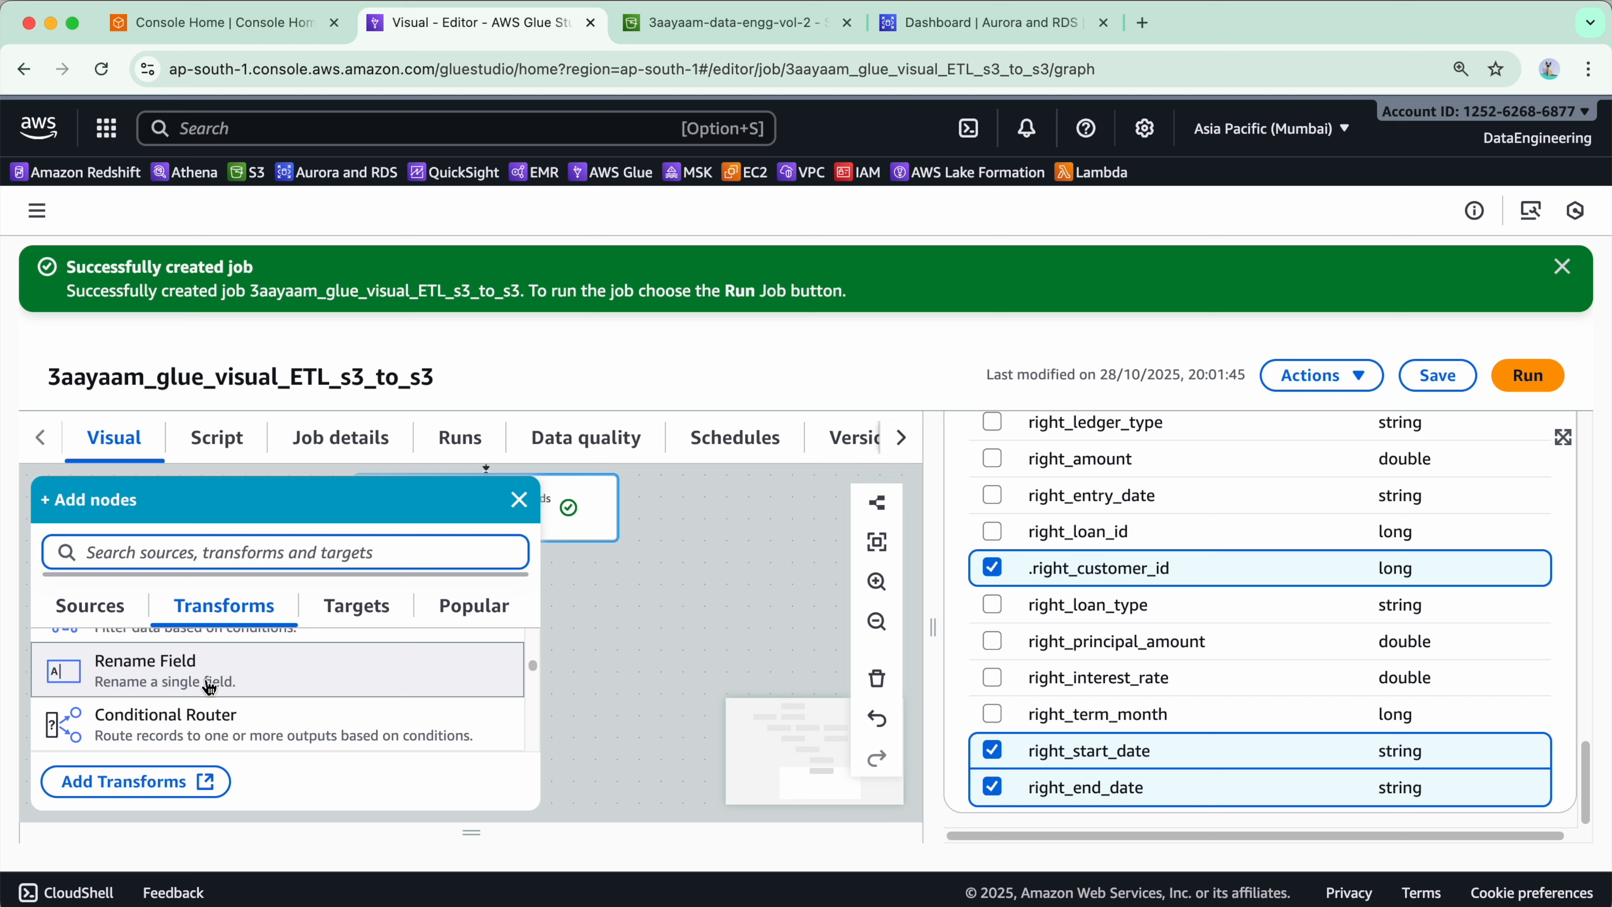
click(221, 691)
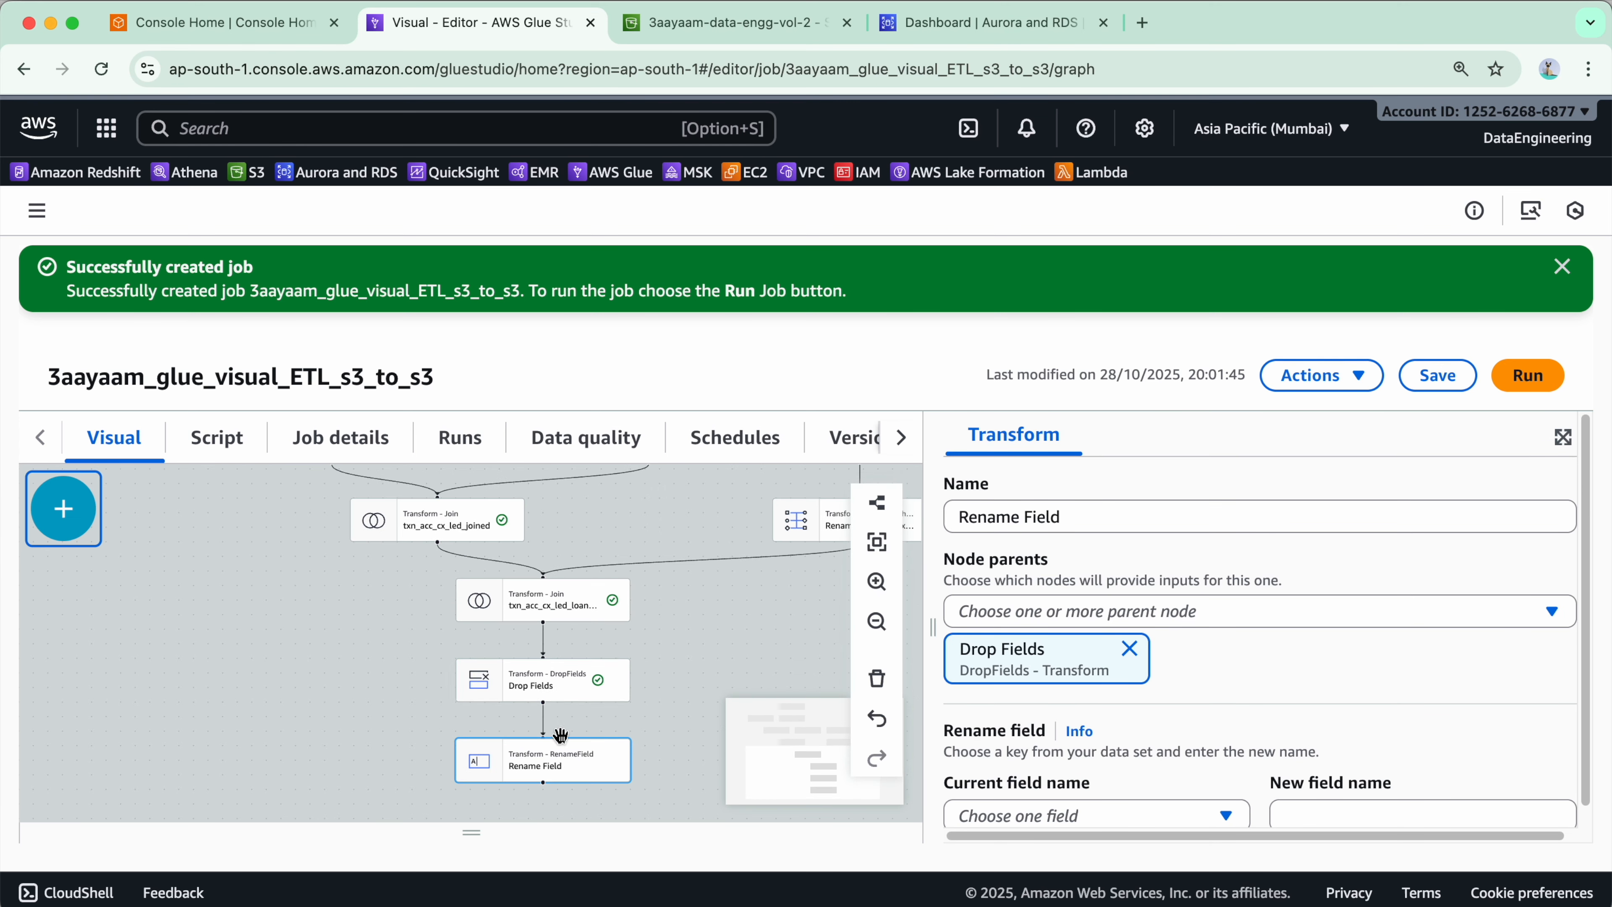
- Rename right_balance to acc_balance in the Rename Field node and save the job
scroll(1206, 660, down, 1)
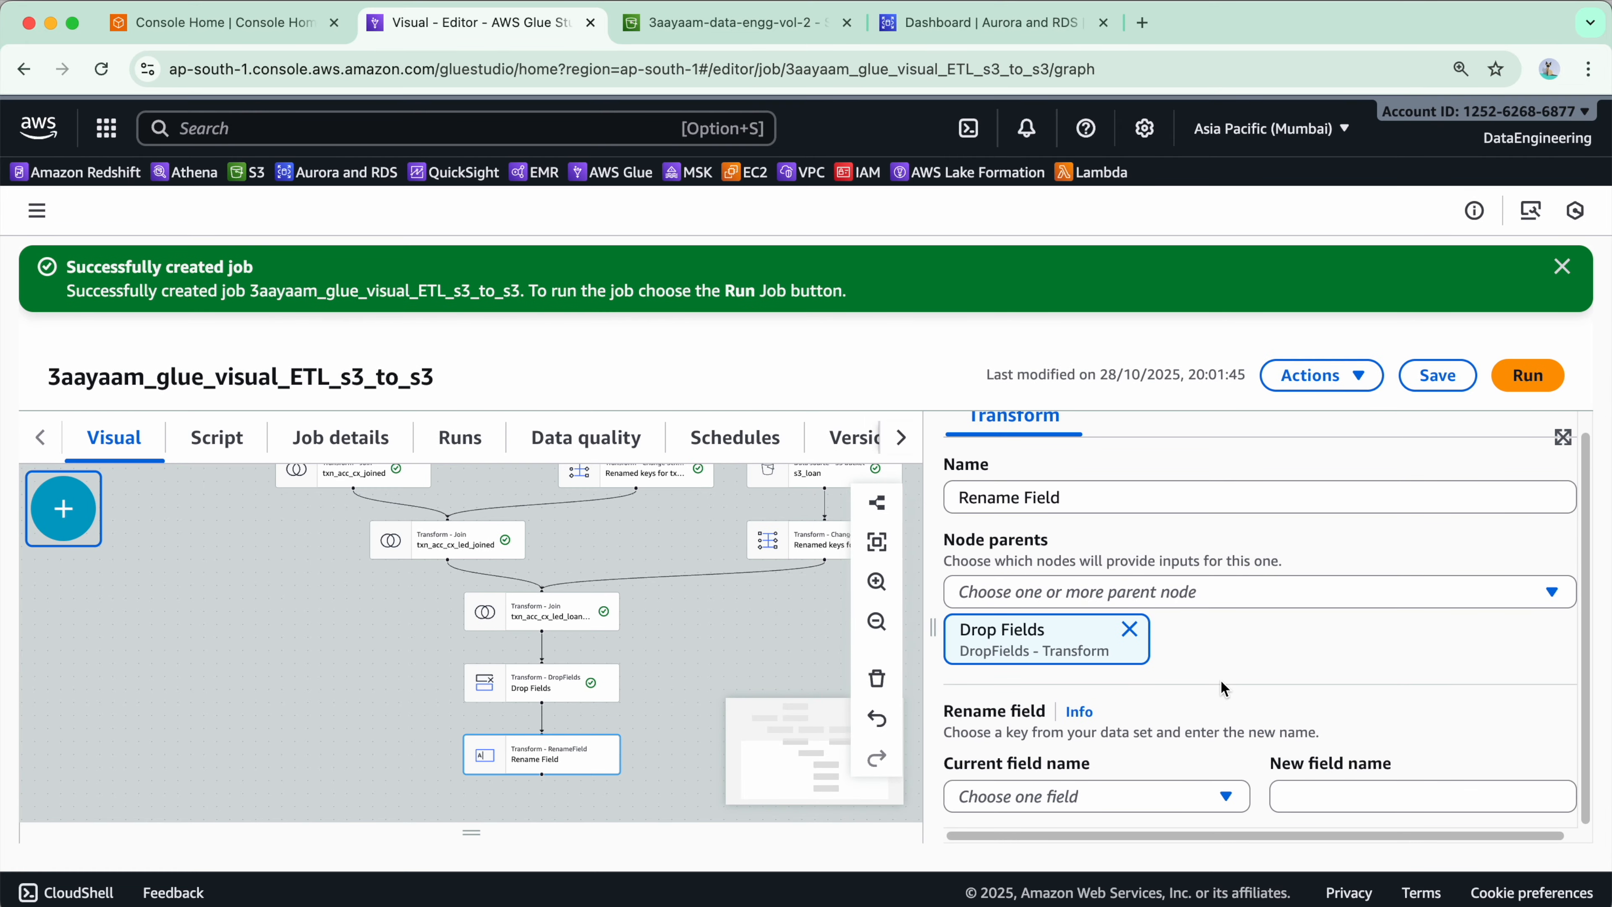
click(1218, 802)
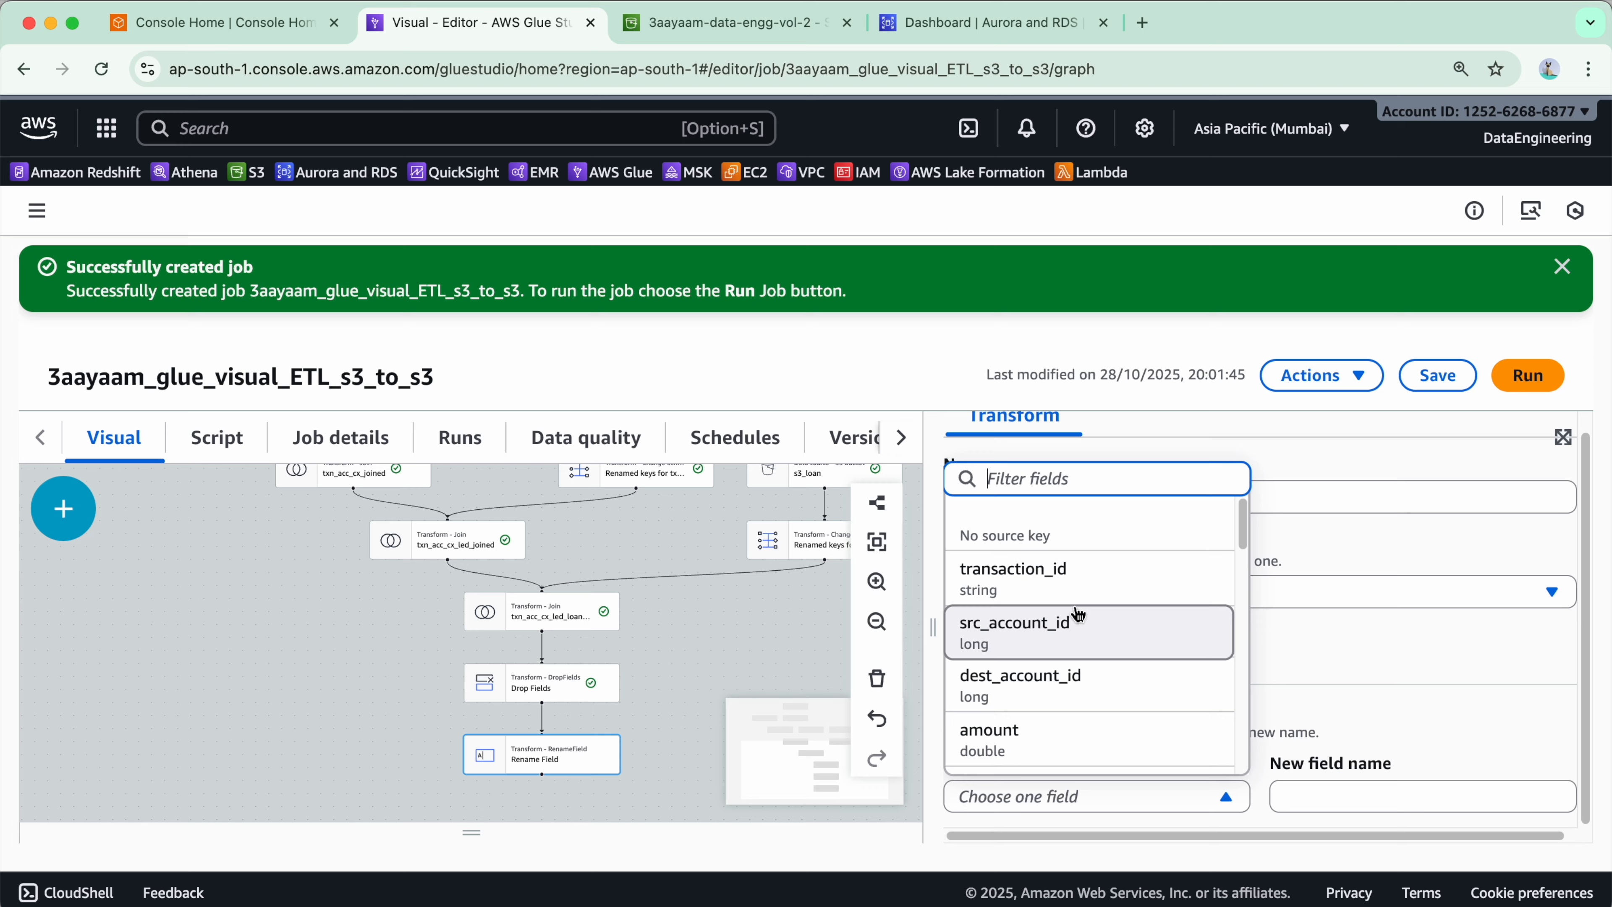
scroll(1105, 619, down, 3)
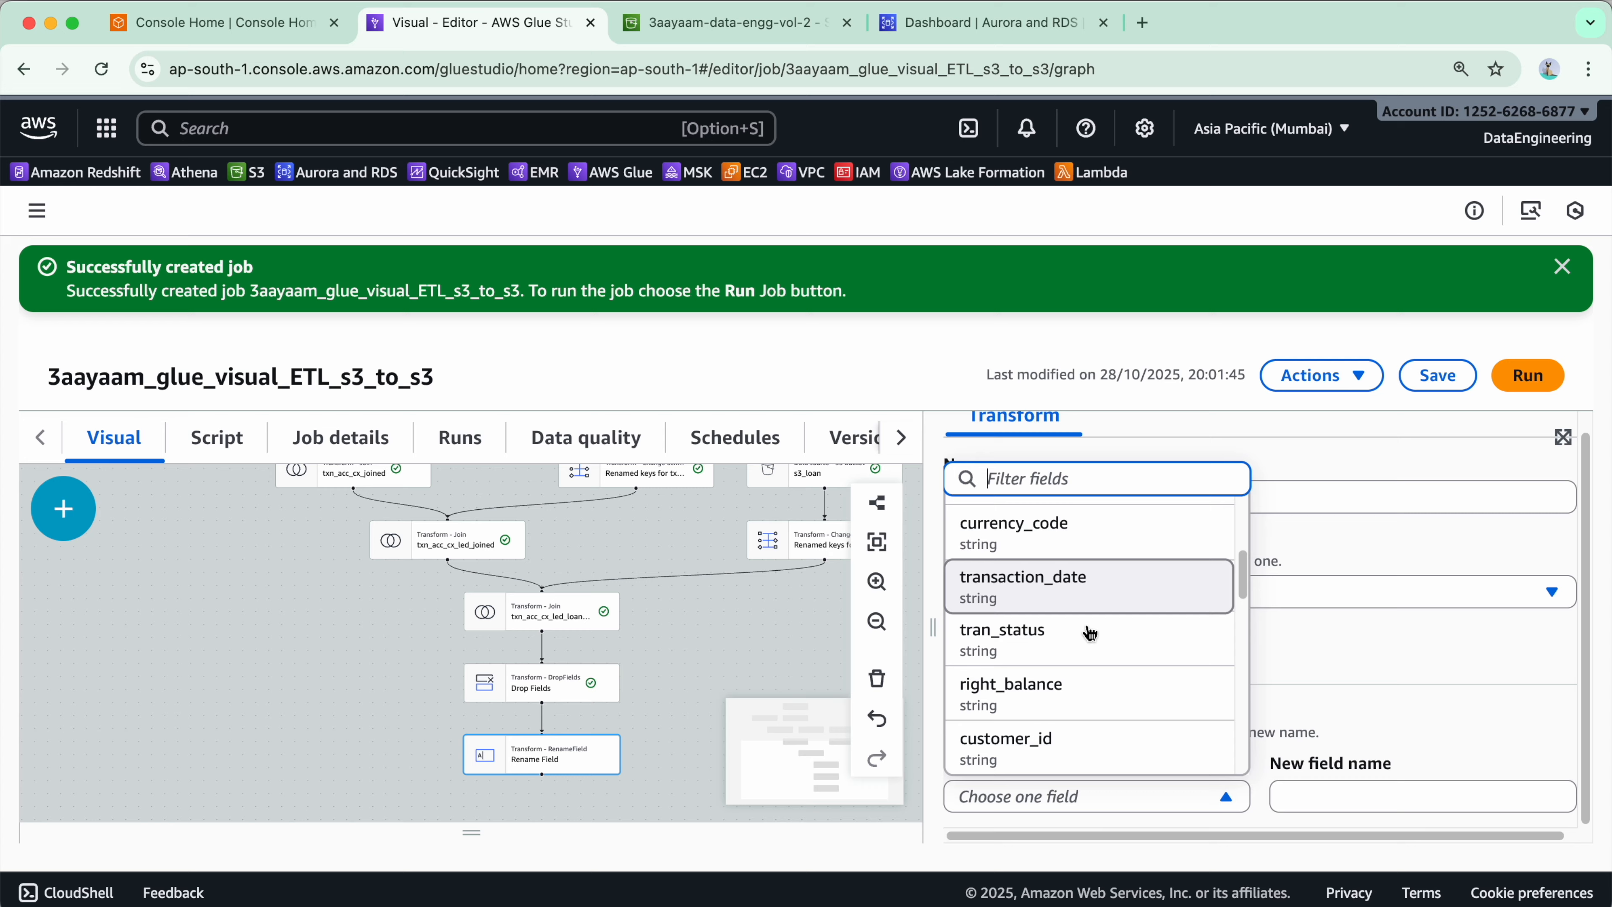
click(1140, 701)
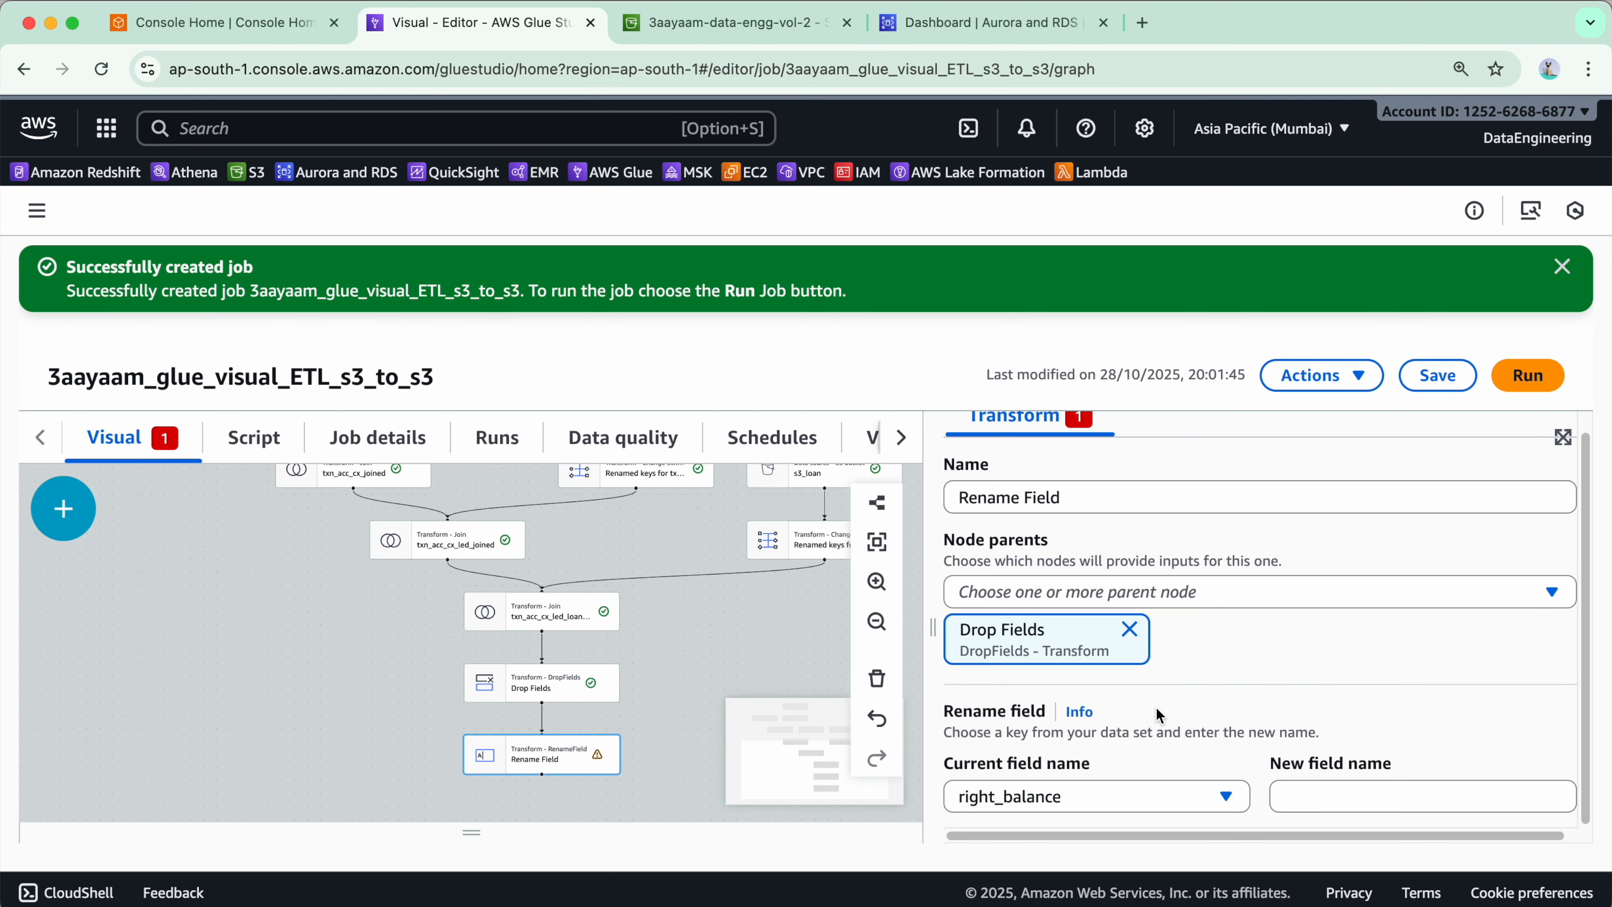
click(1365, 795)
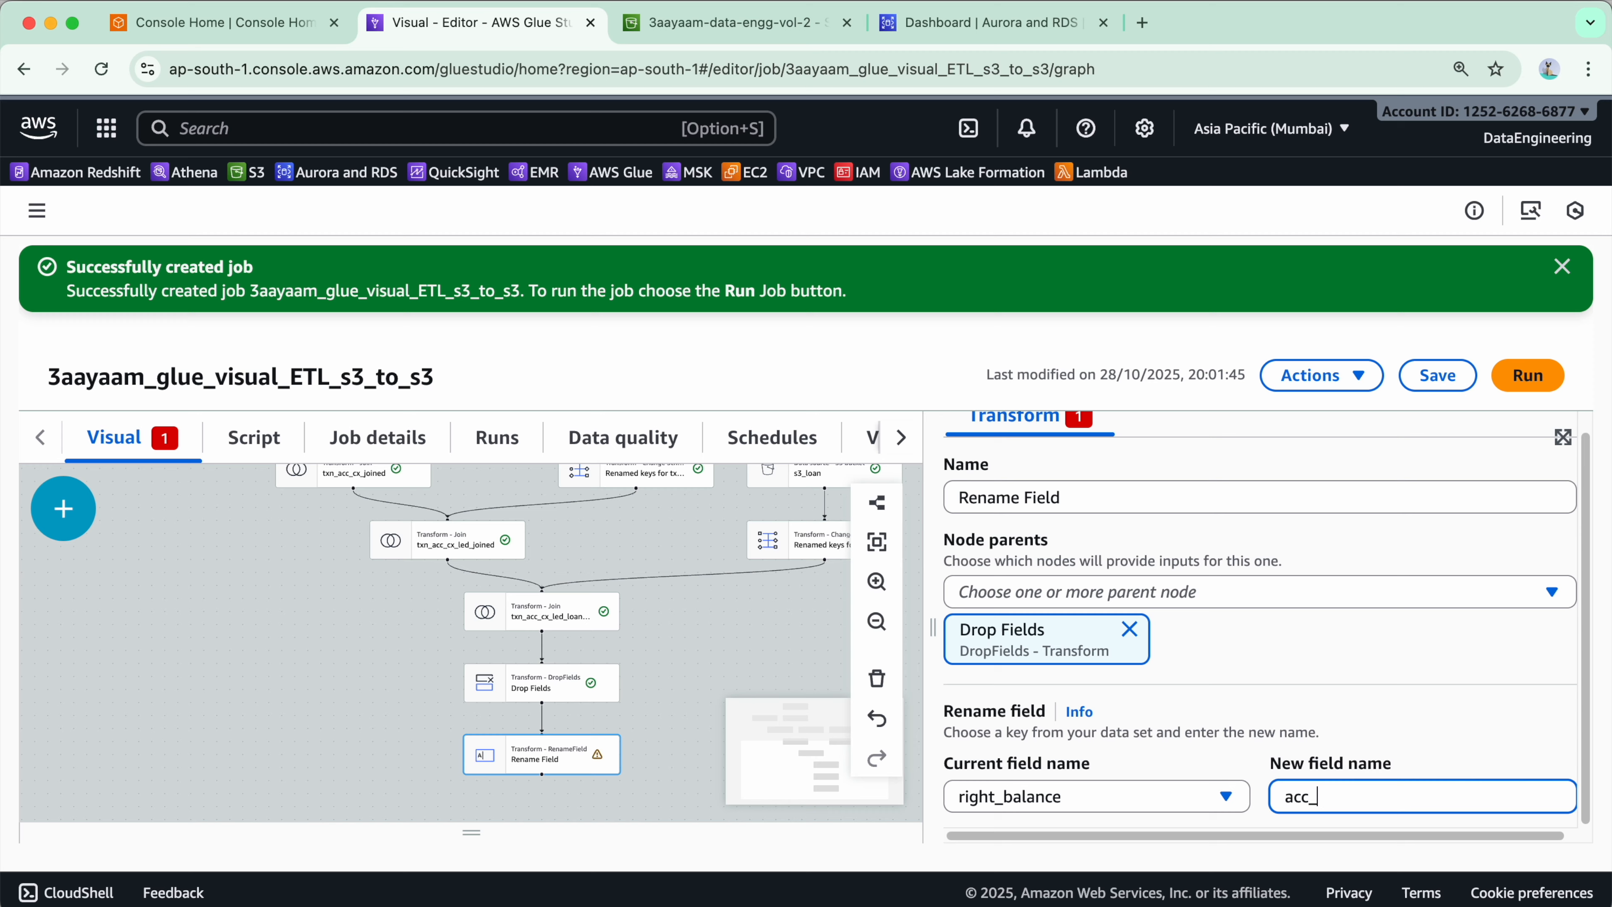
text(acc_balance)
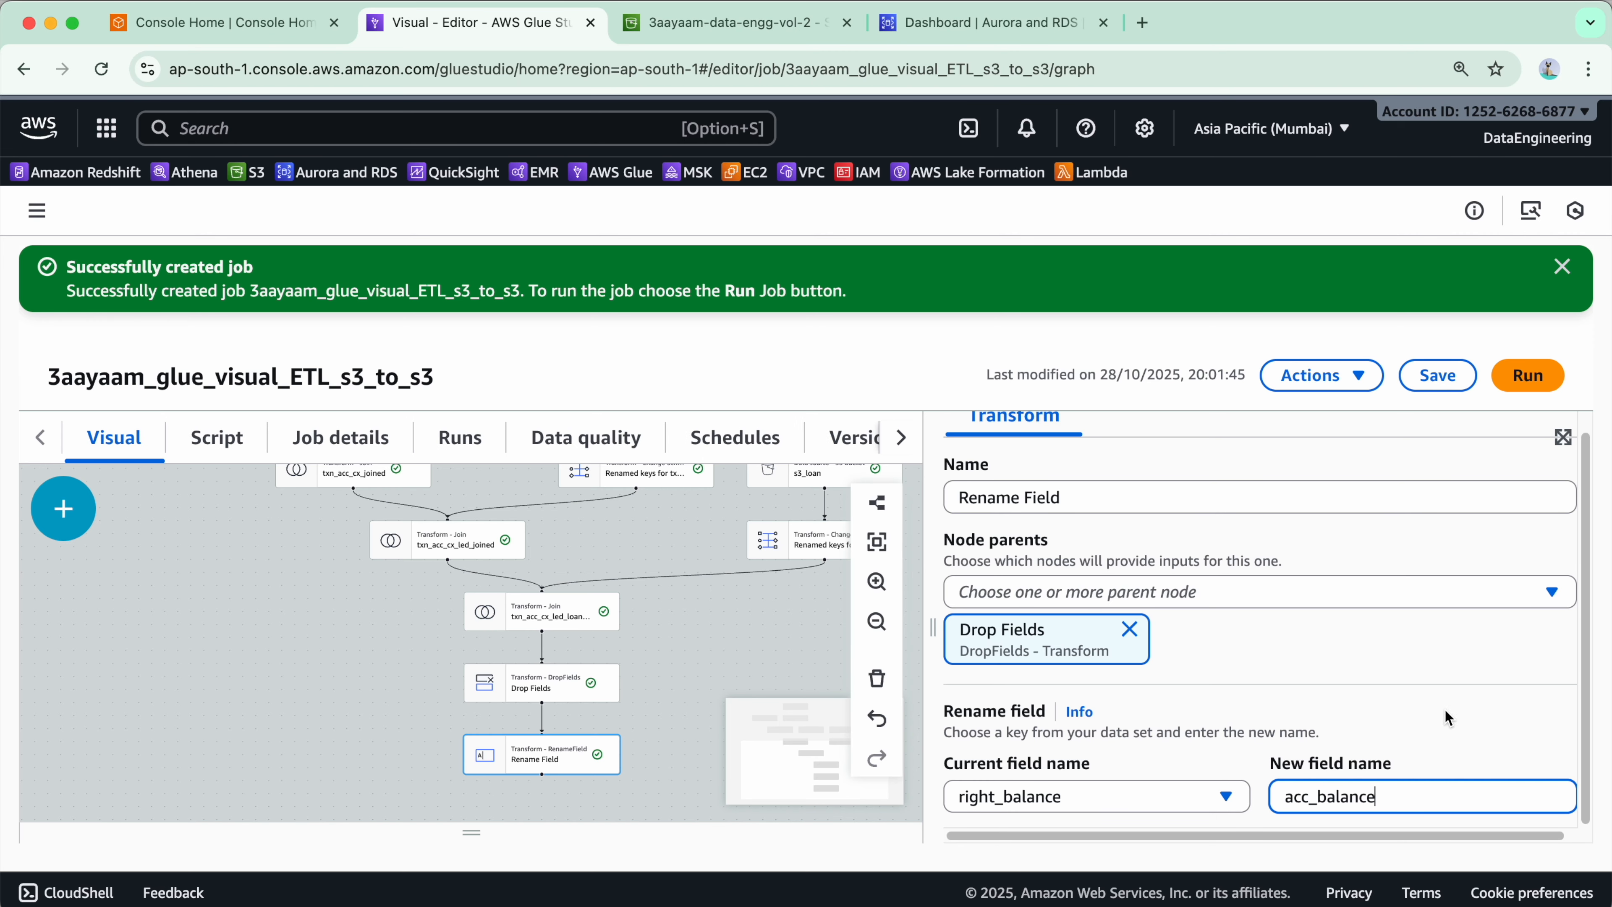
click(1431, 375)
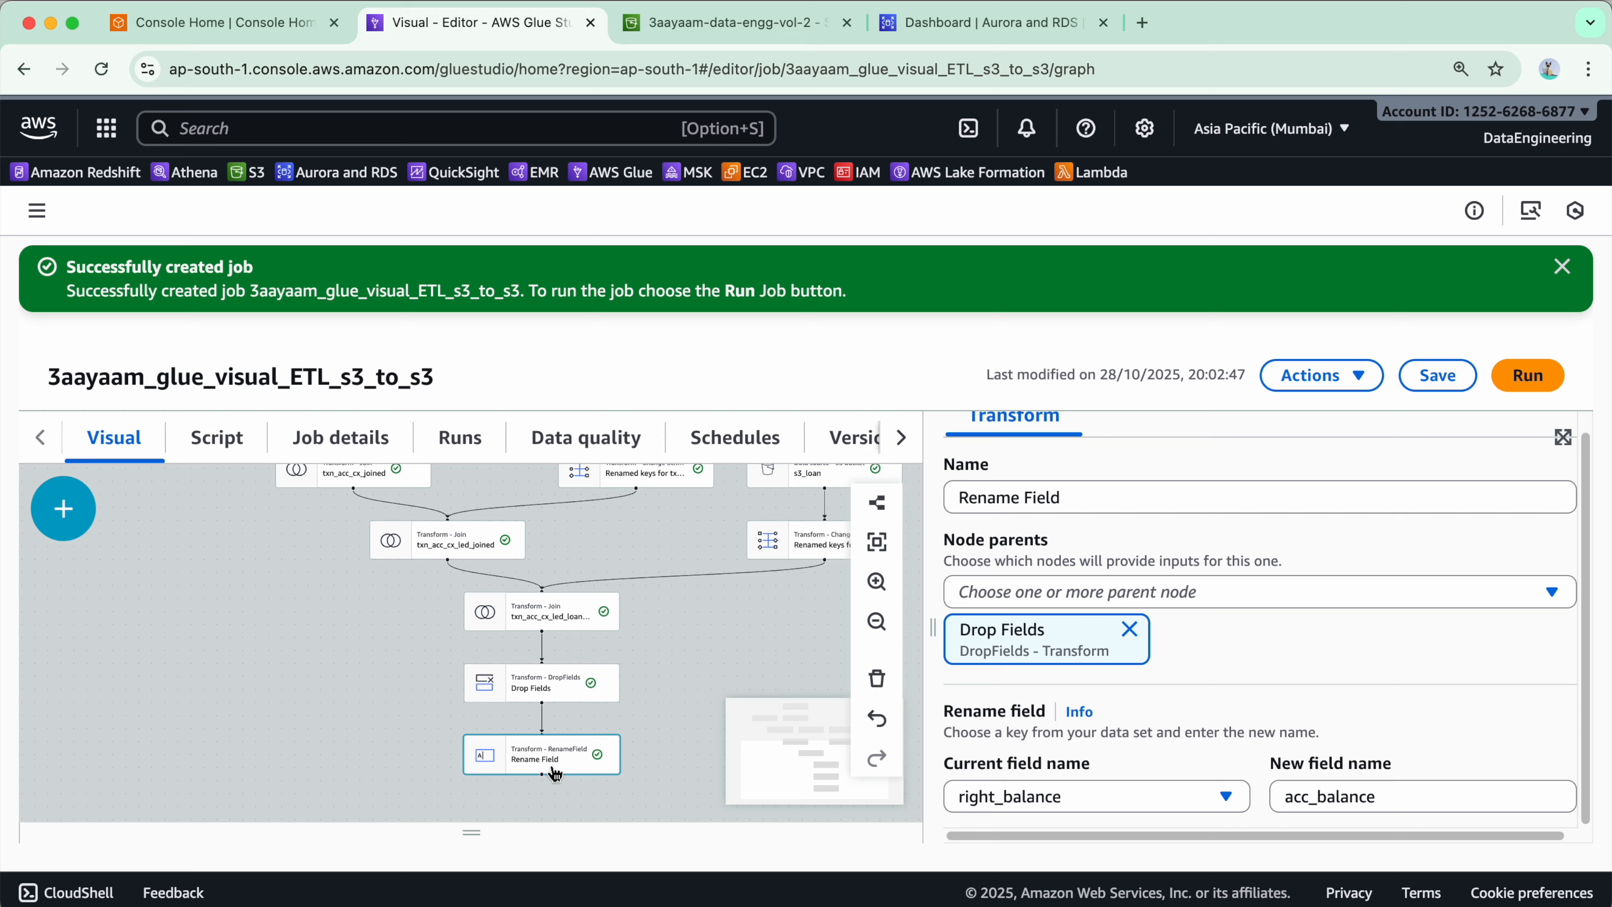
- Add a second Rename Field transform chained after the first Rename Field node
click(63, 509)
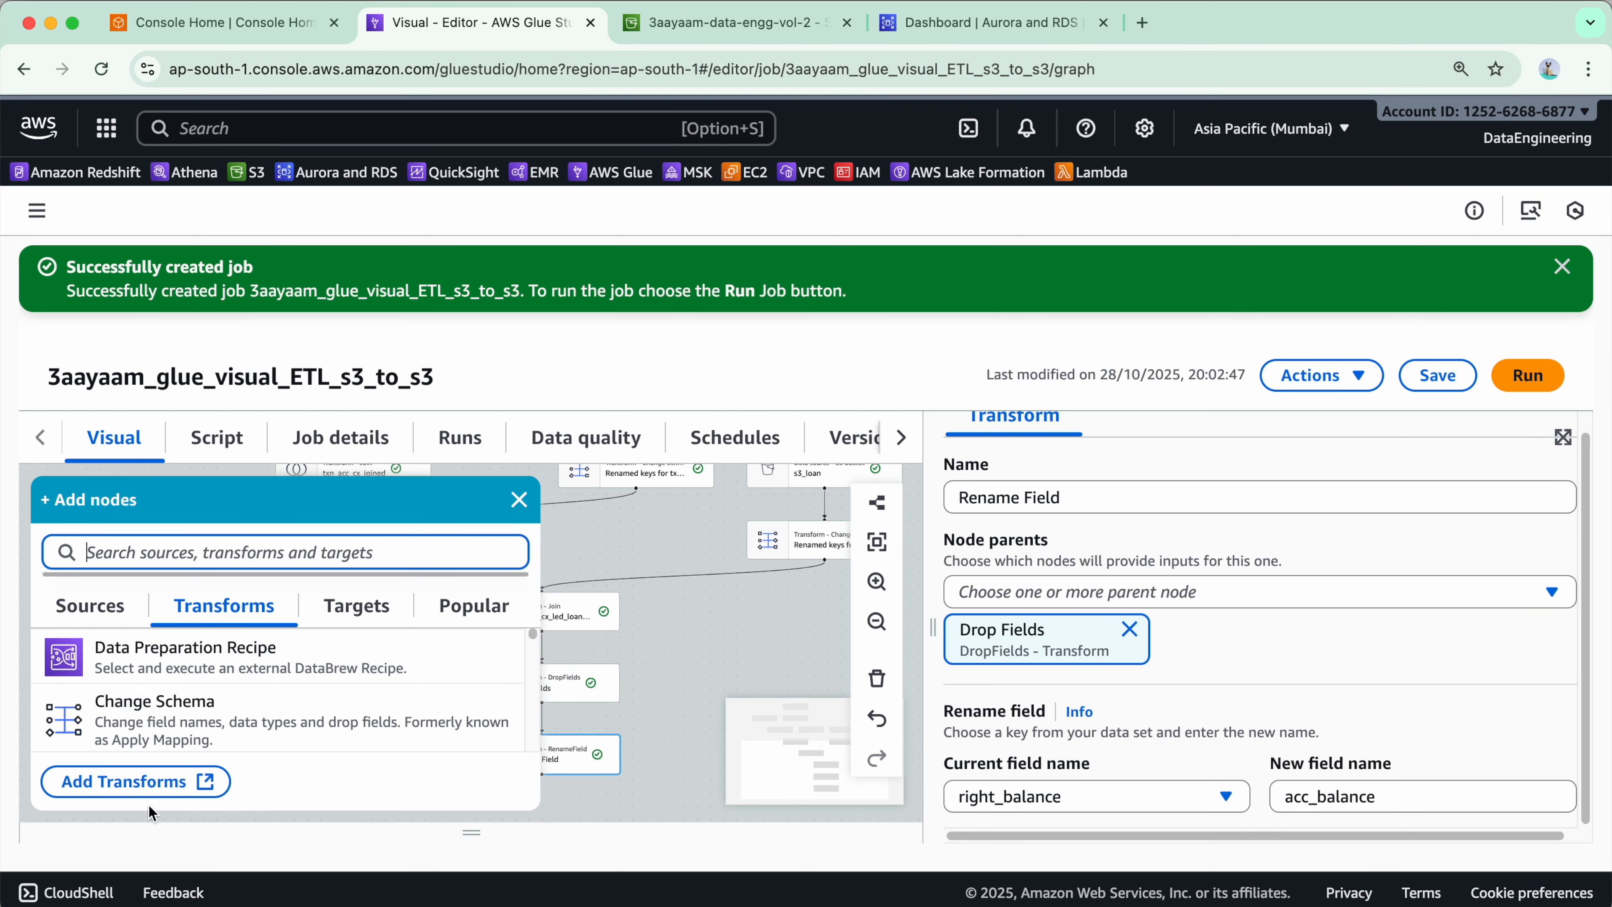
text(rename)
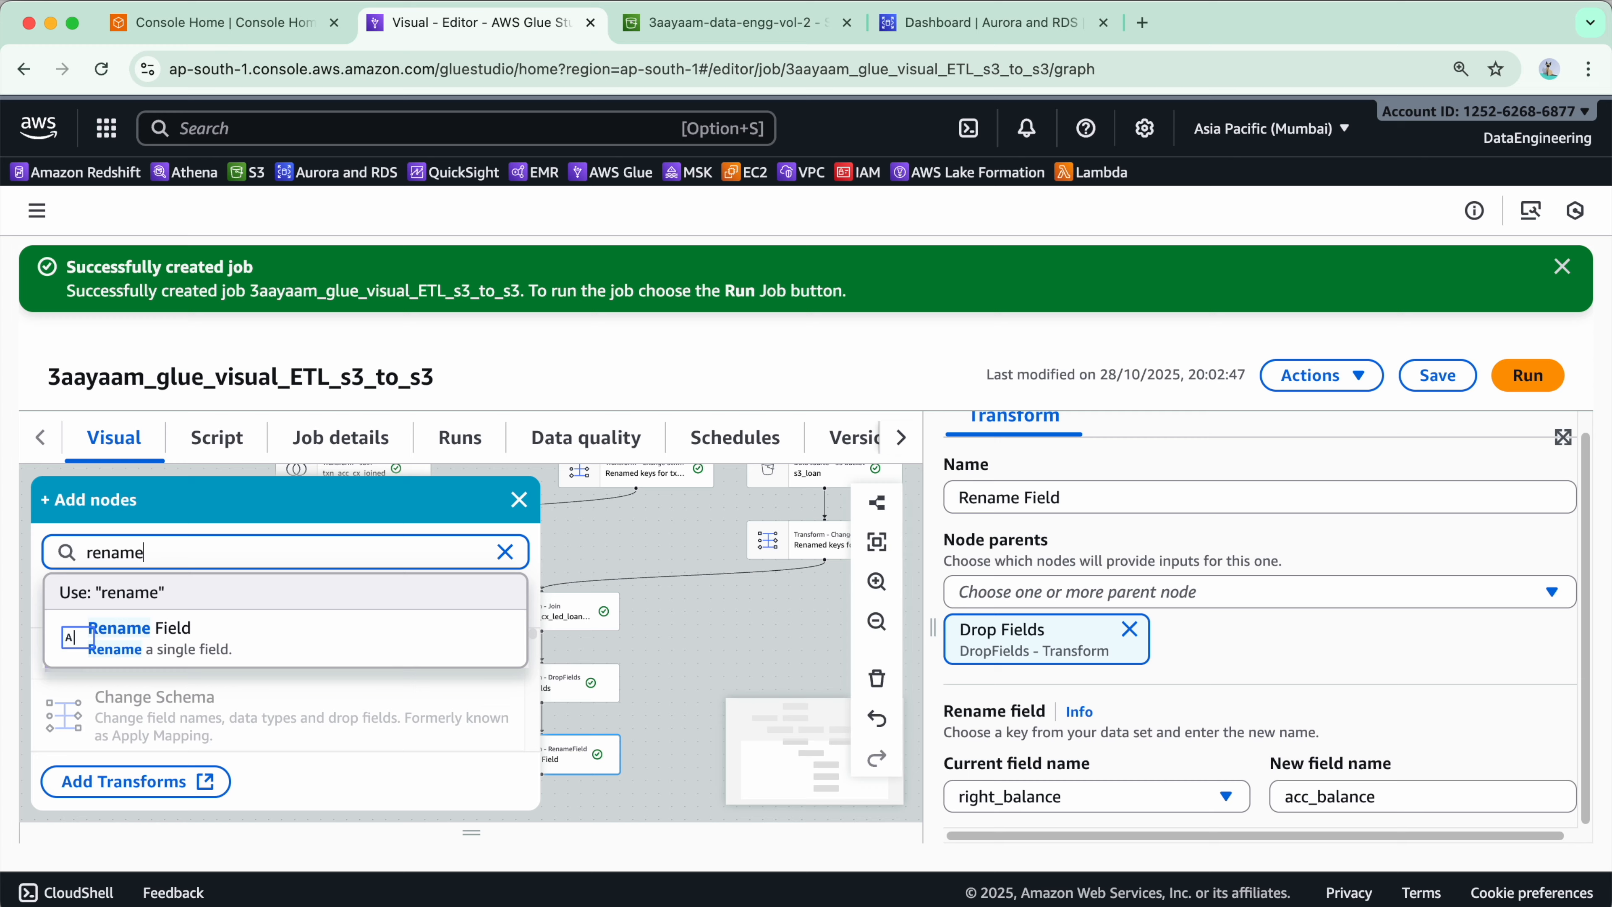
click(228, 660)
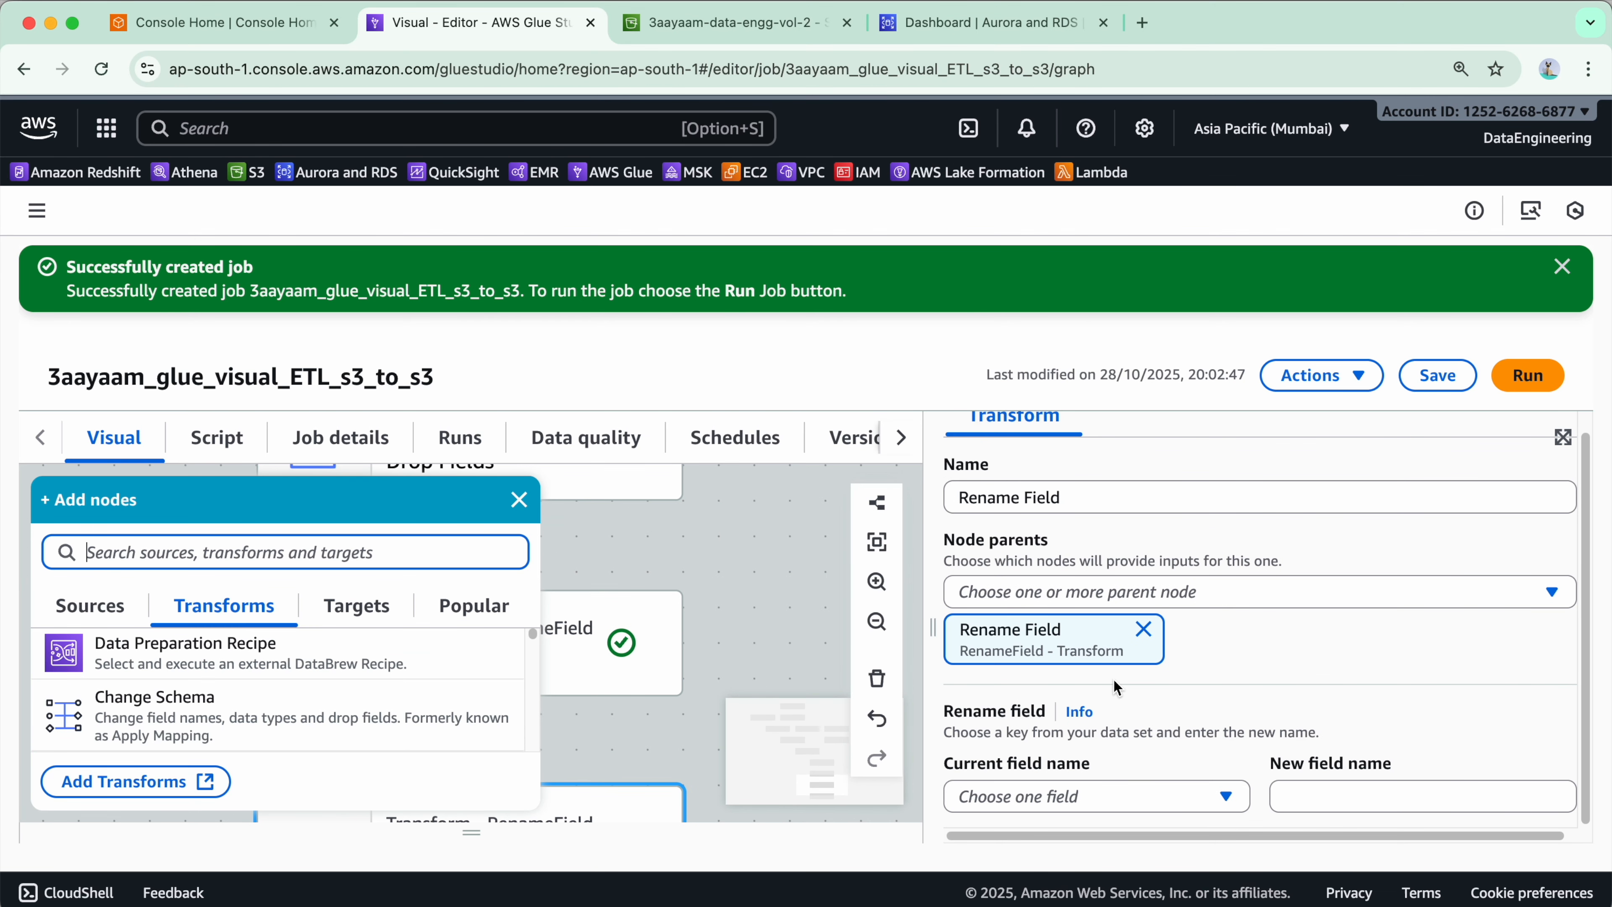
click(519, 500)
- In the second Rename Field node, rename right_term_month to loan_term_month
scroll(602, 756, down, 5)
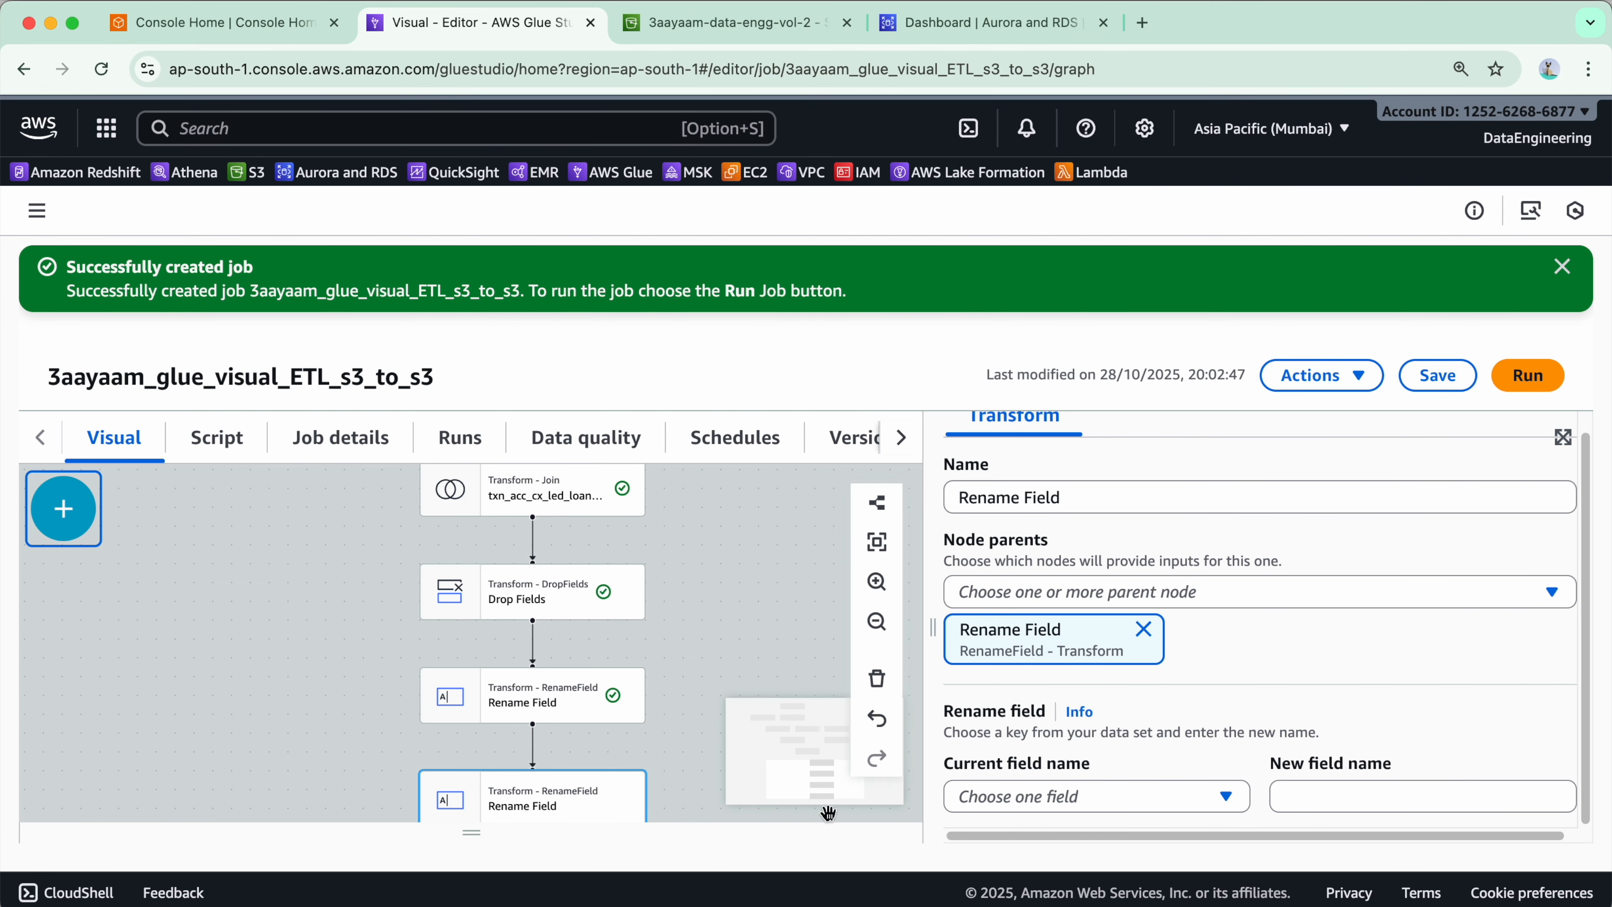
click(1171, 799)
scroll(1118, 636, down, 5)
scroll(1121, 723, down, 8)
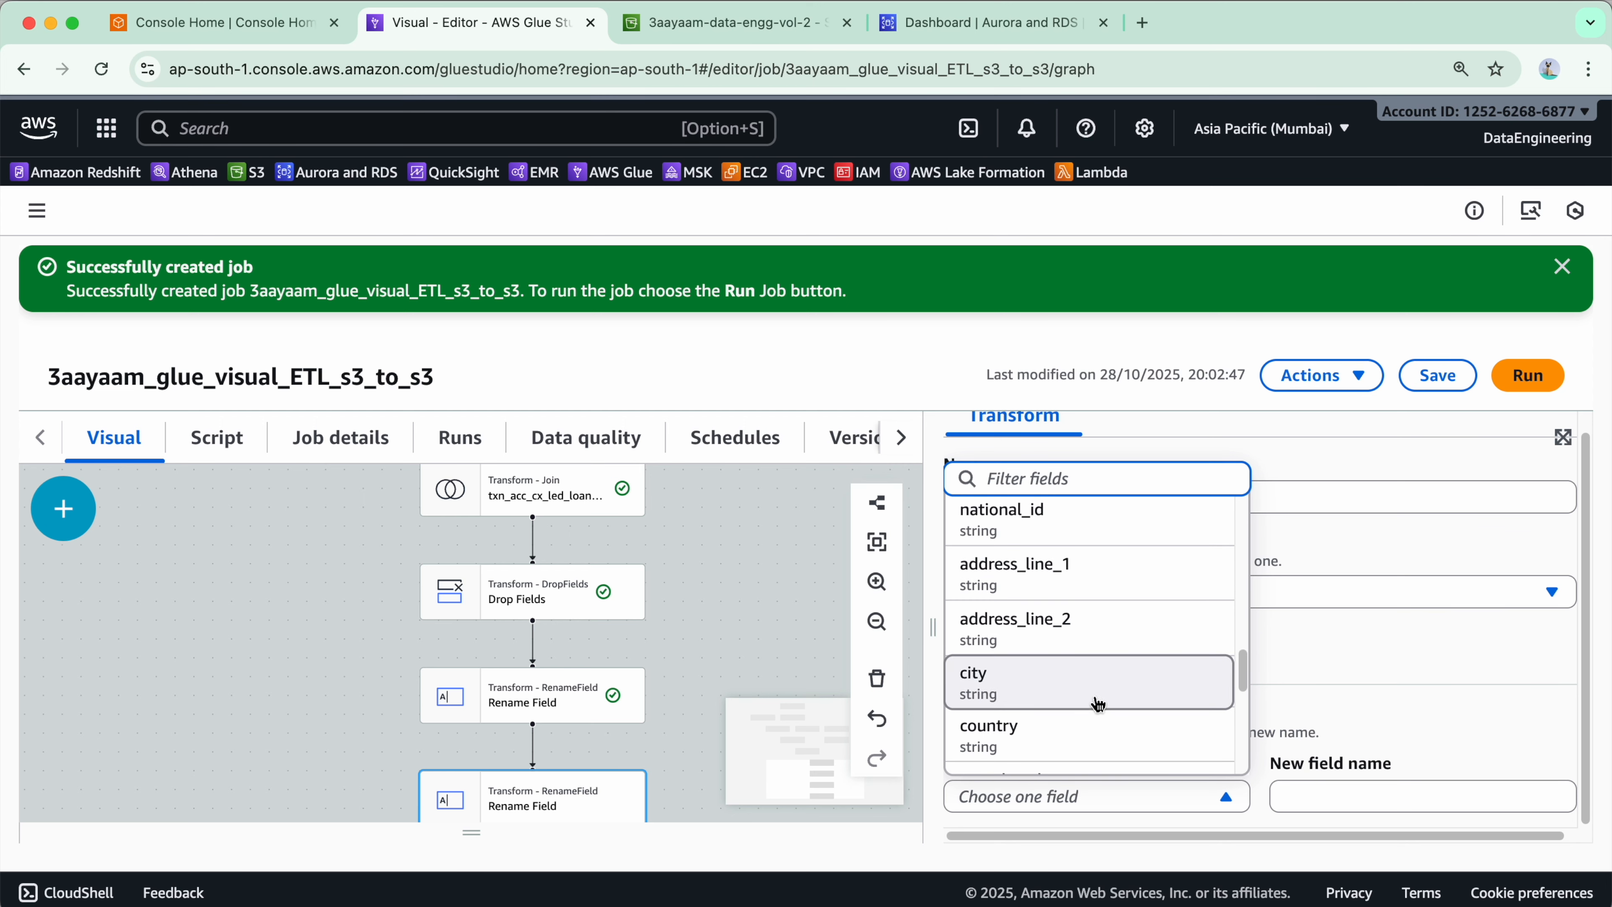
scroll(1101, 704, down, 4)
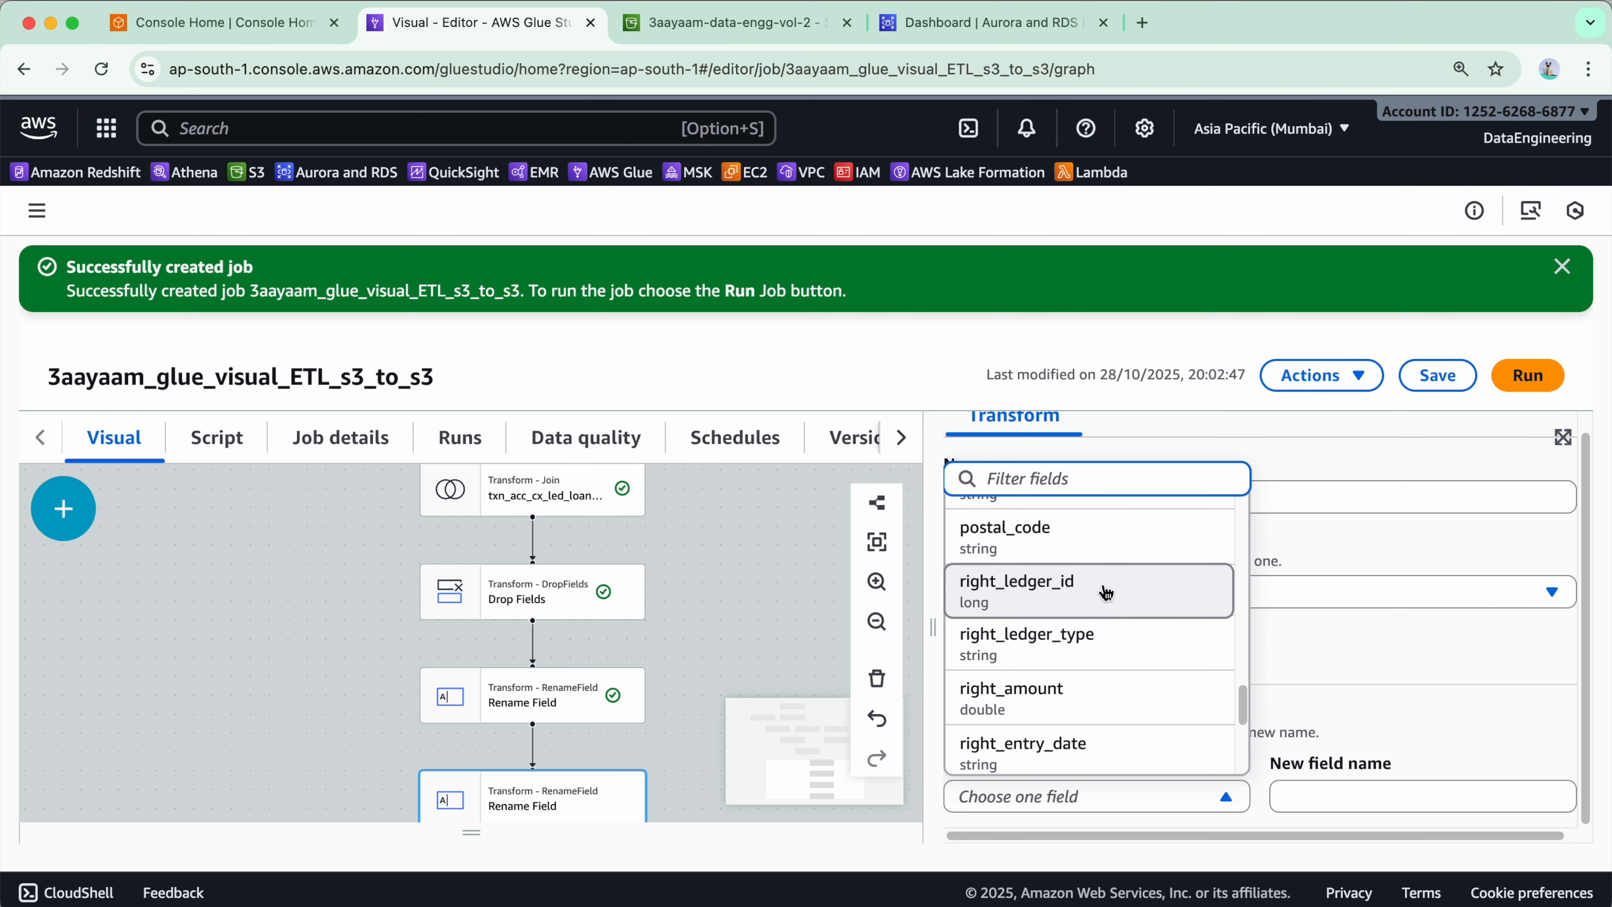
scroll(1108, 677, down, 5)
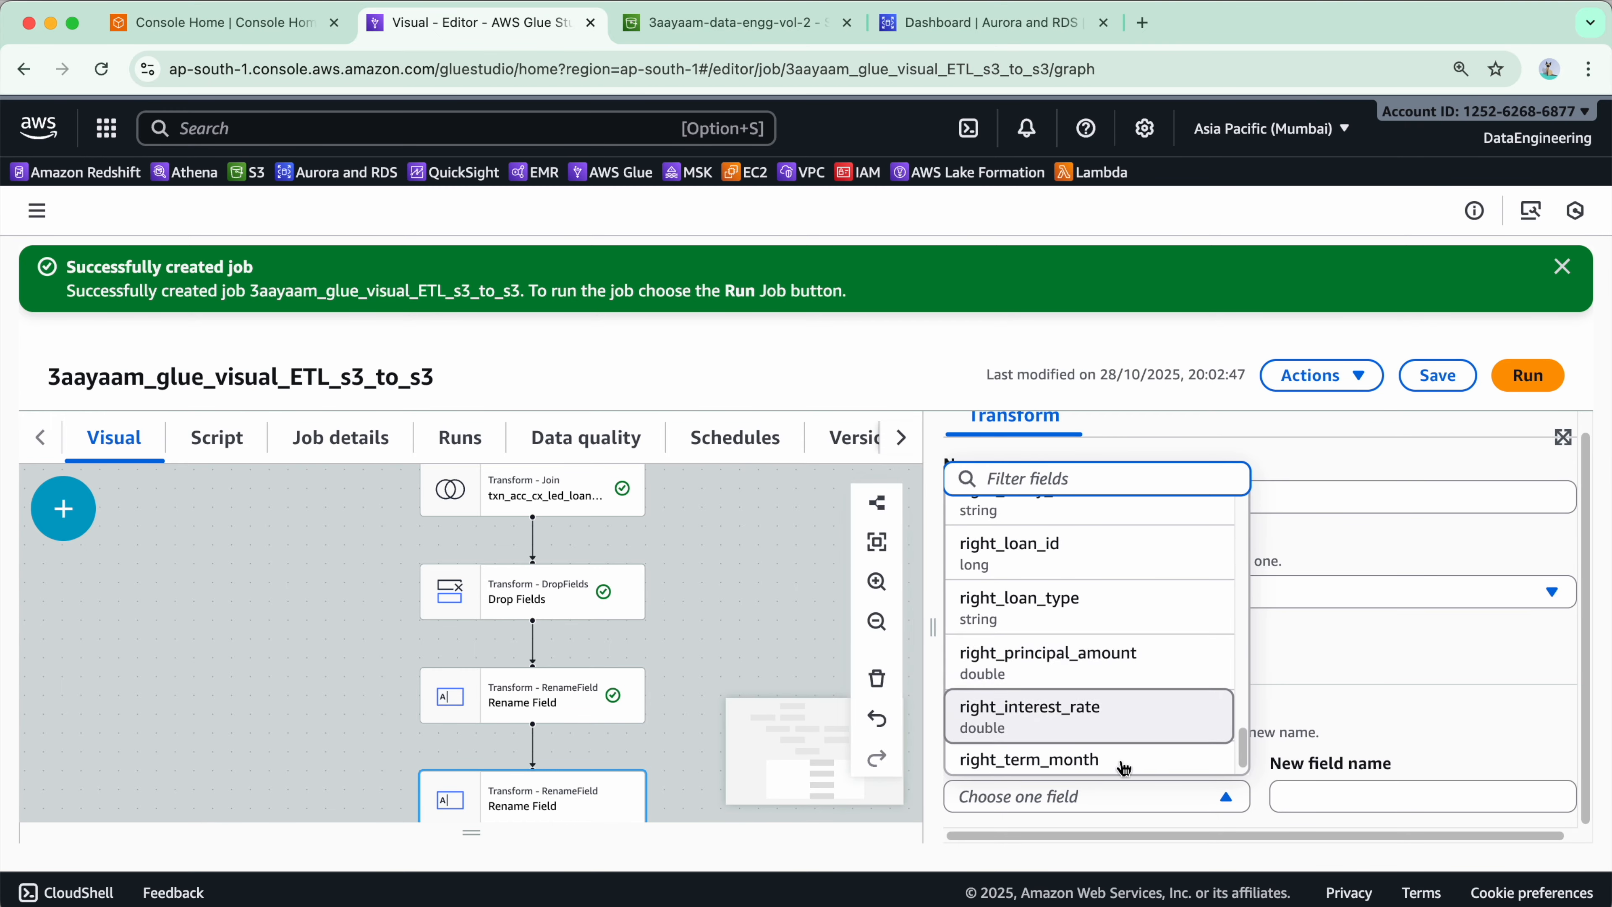
scroll(1105, 771, down, 1)
scroll(1114, 711, up, 5)
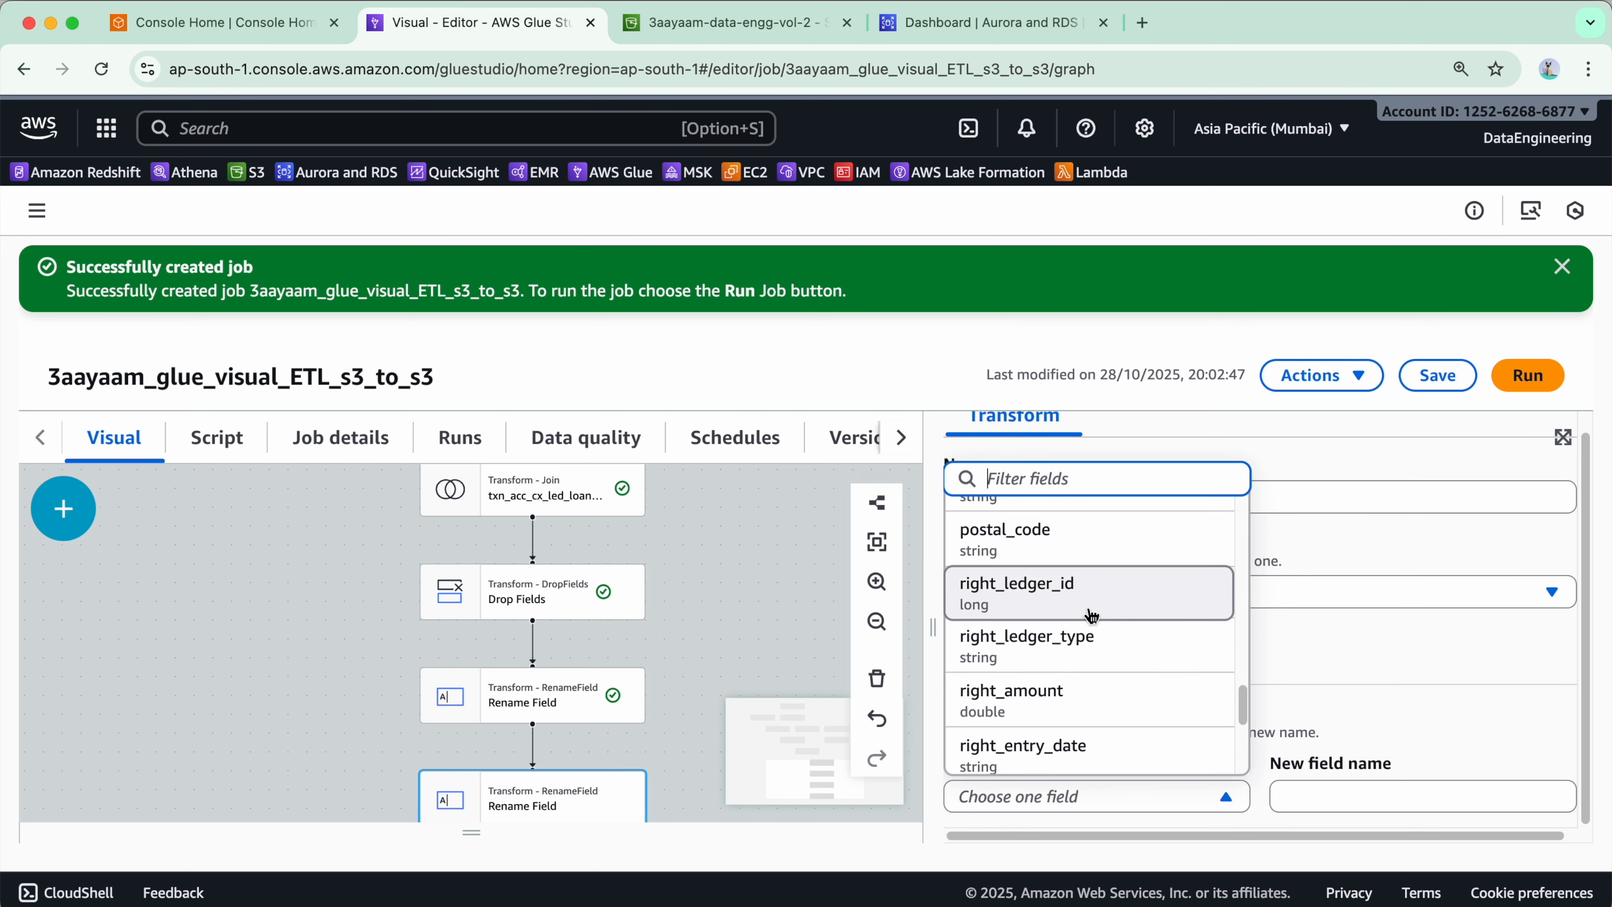
click(1090, 594)
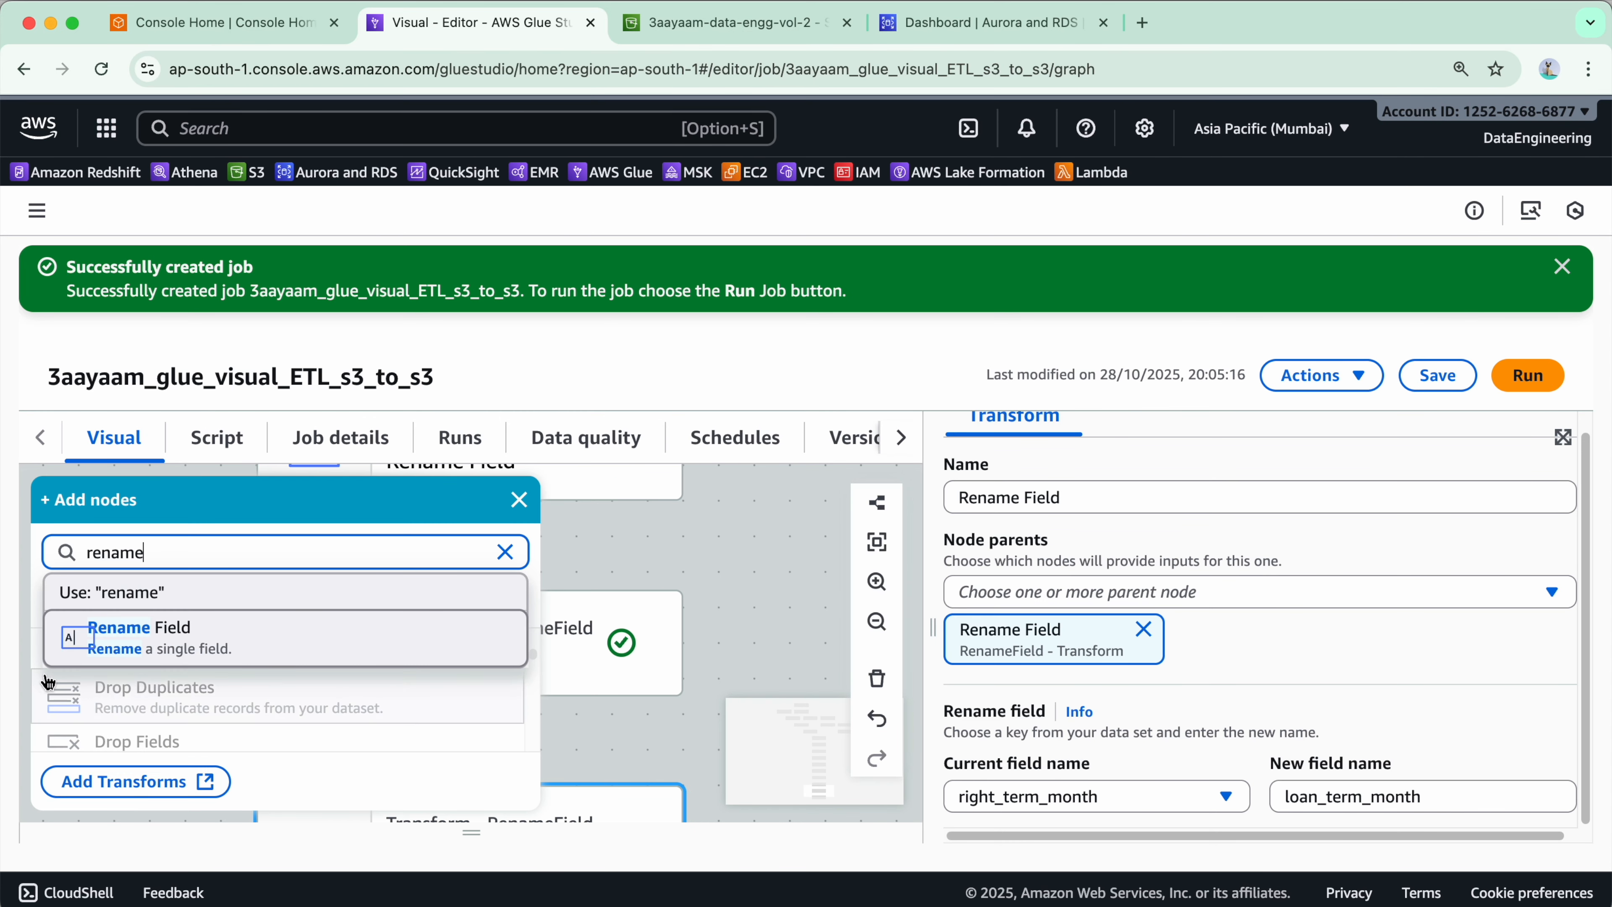
- Add a third Rename Field transform and rename right_amount to ledger_amount in it
click(248, 649)
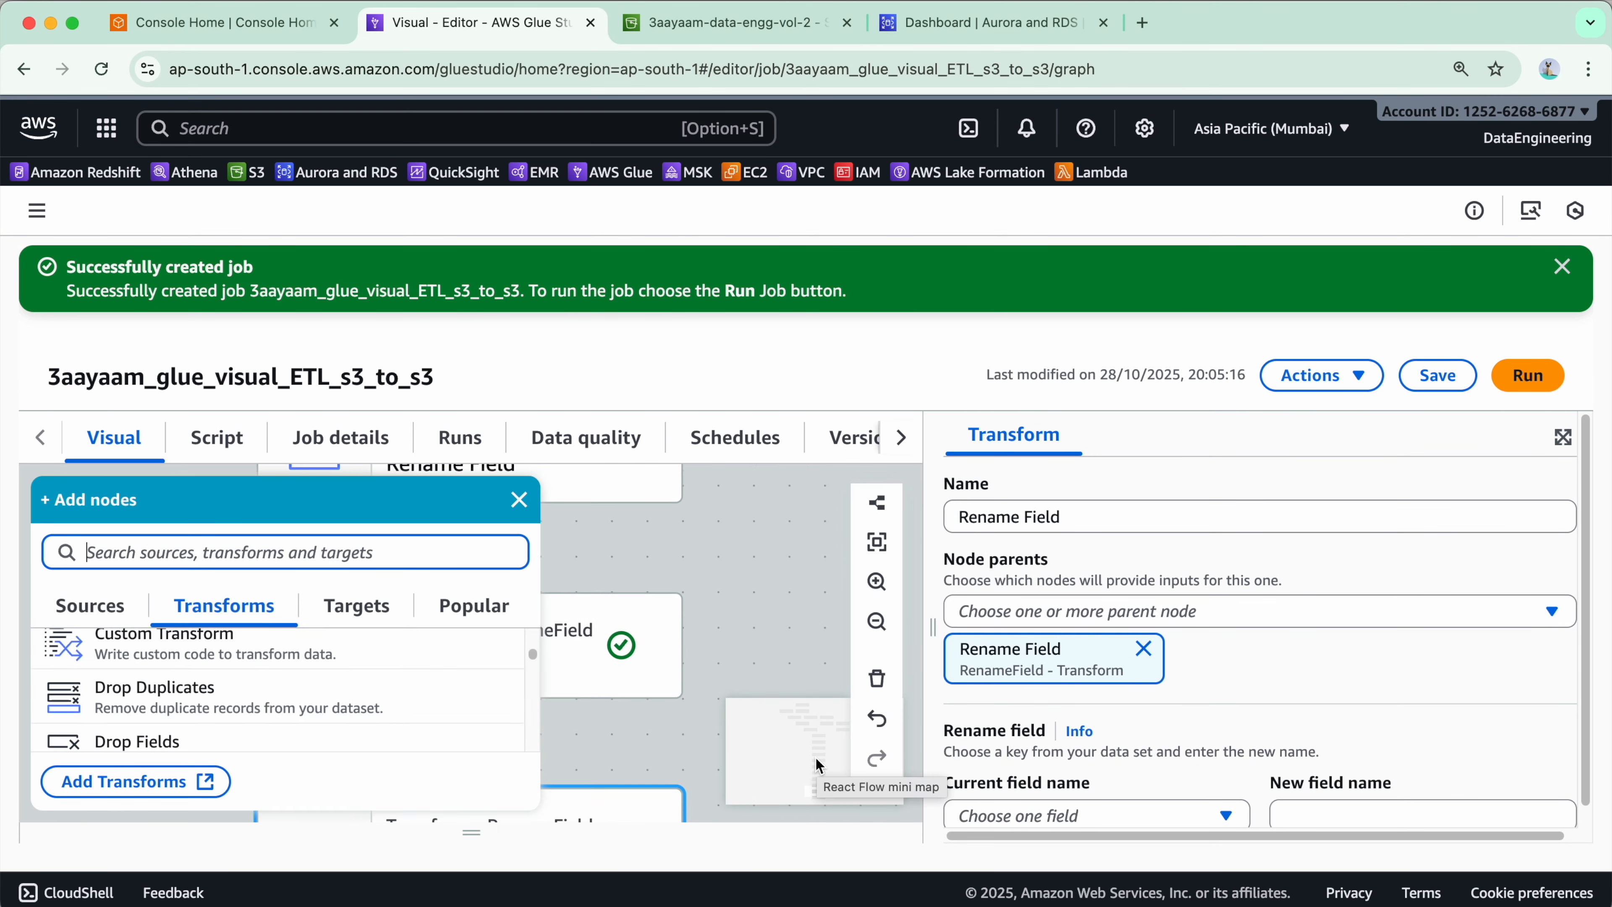
click(1079, 796)
scroll(1125, 724, down, 10)
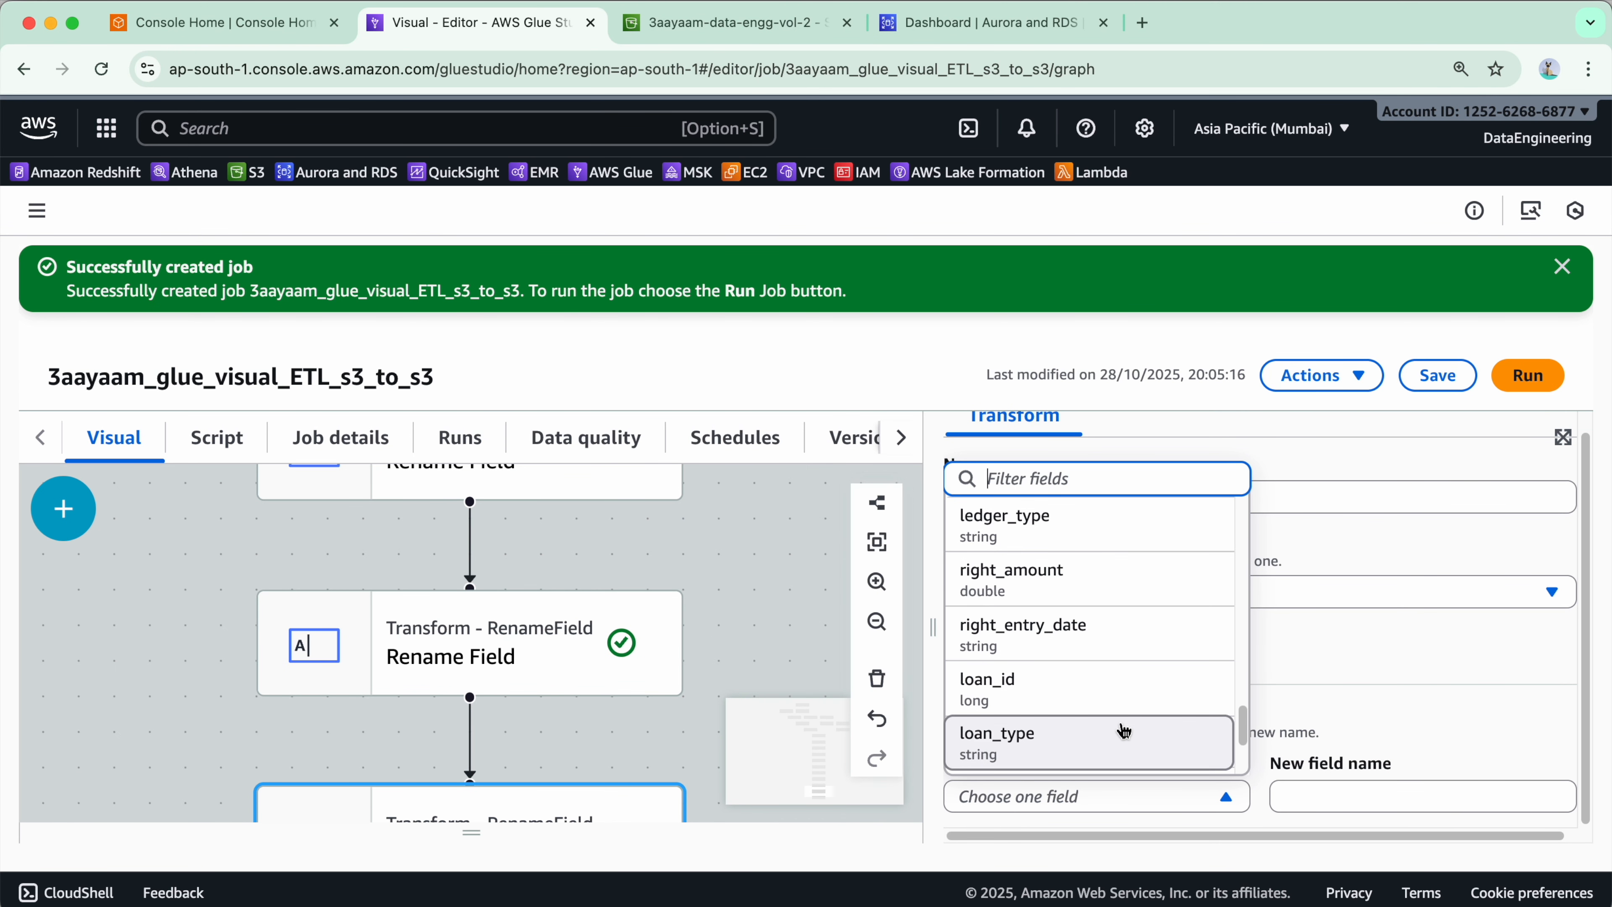
scroll(1125, 680, up, 3)
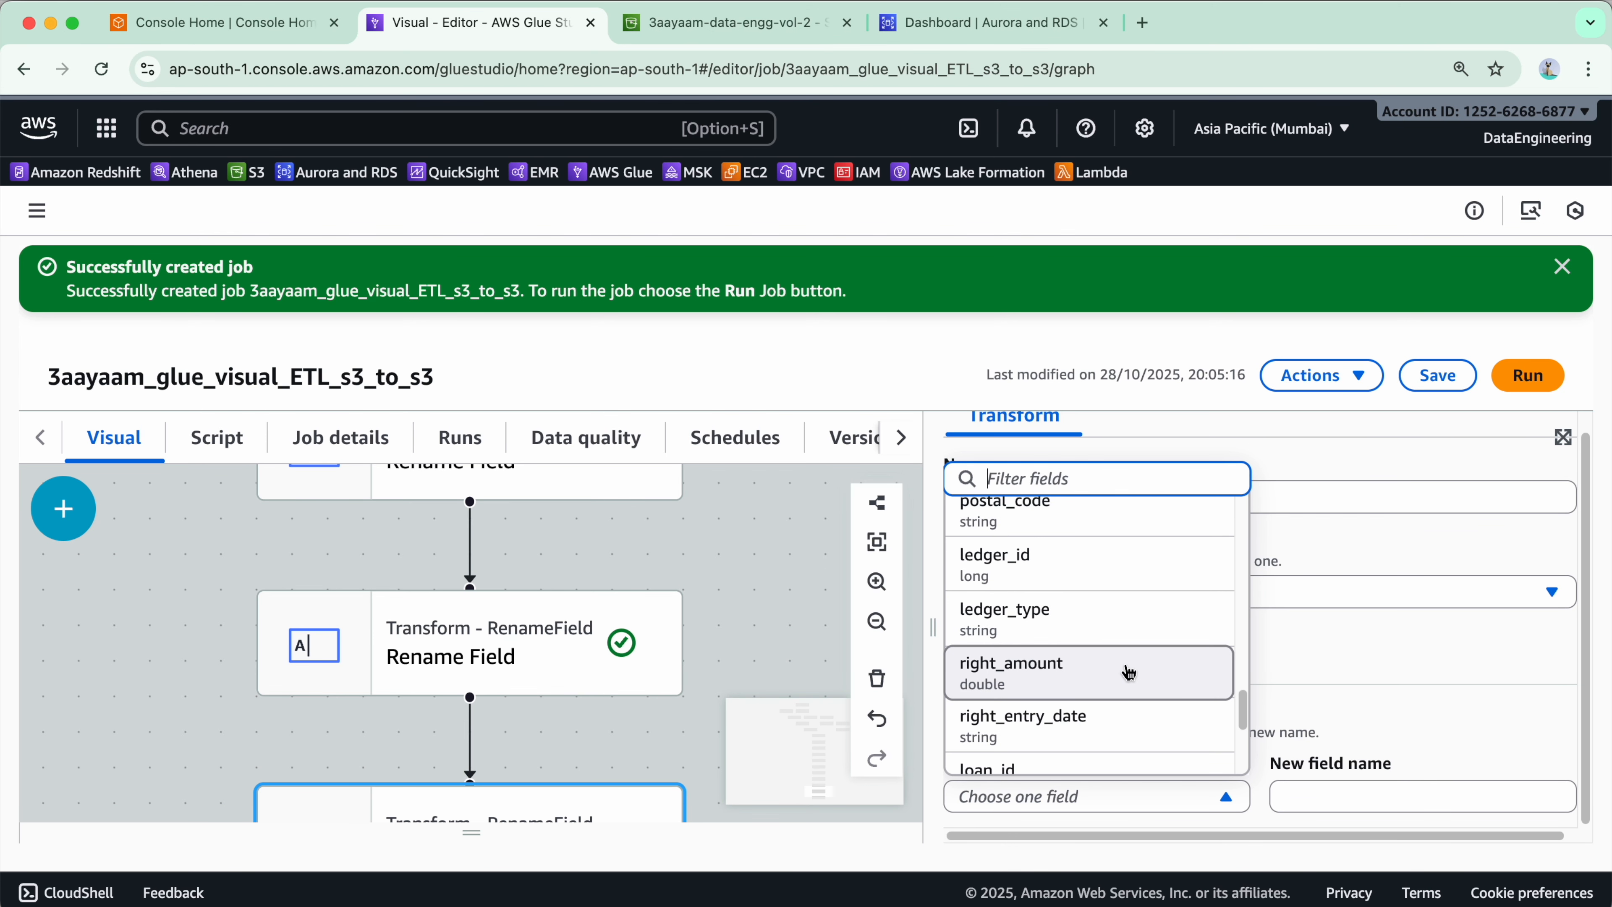
click(1128, 672)
click(1315, 788)
text(ledger_amount)
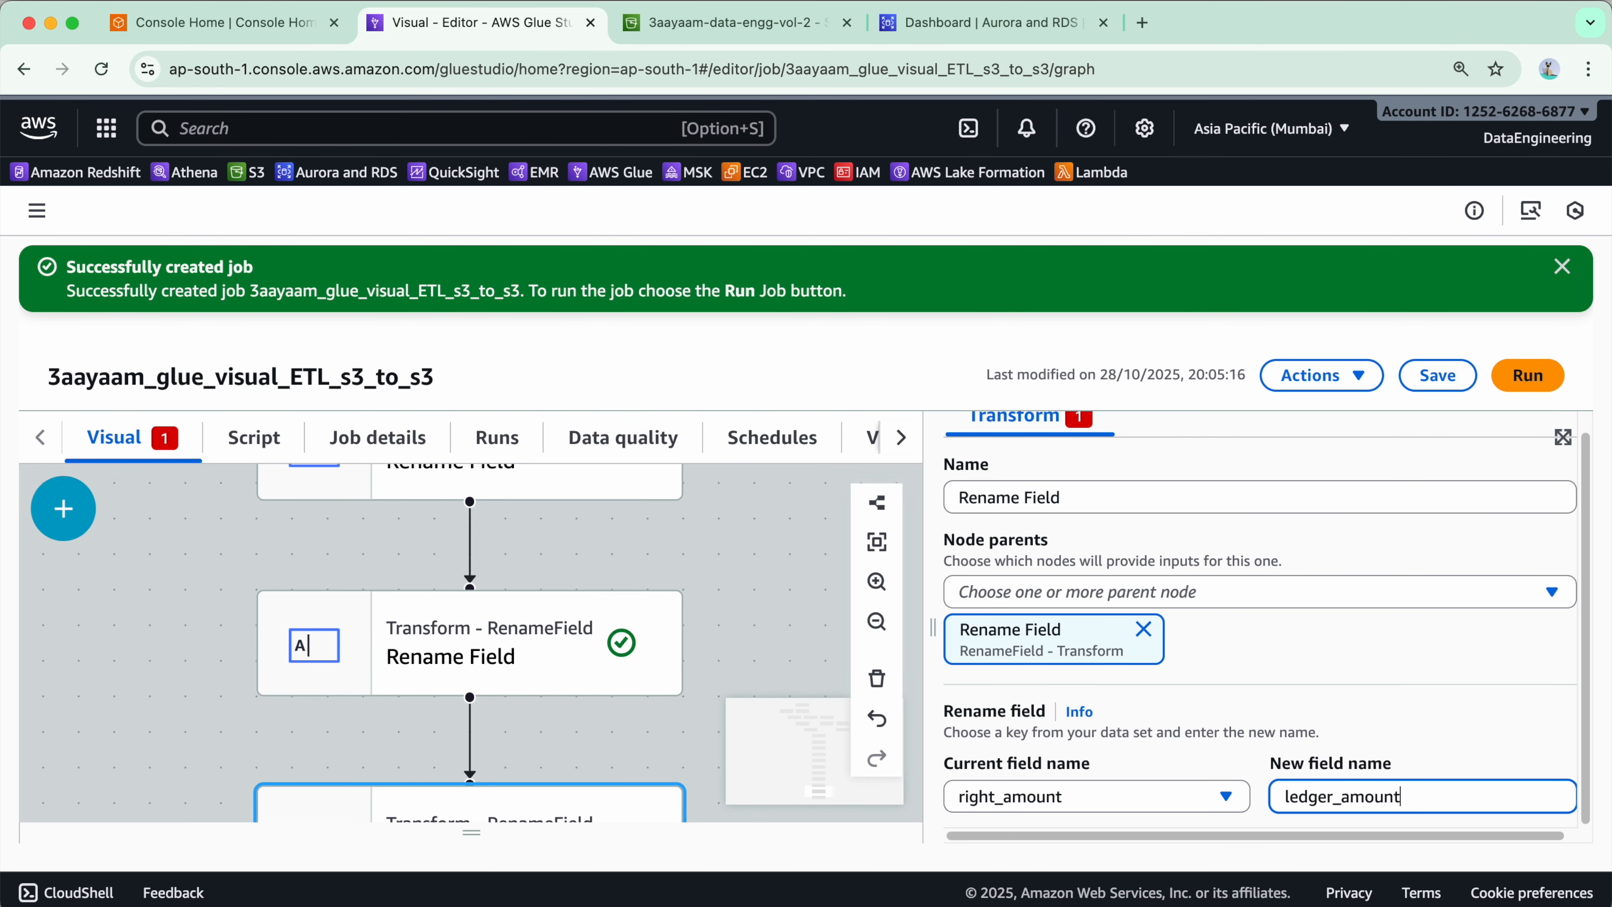
- Save the job with the third Rename Field change
click(1437, 375)
scroll(670, 648, down, 3)
scroll(669, 651, down, 2)
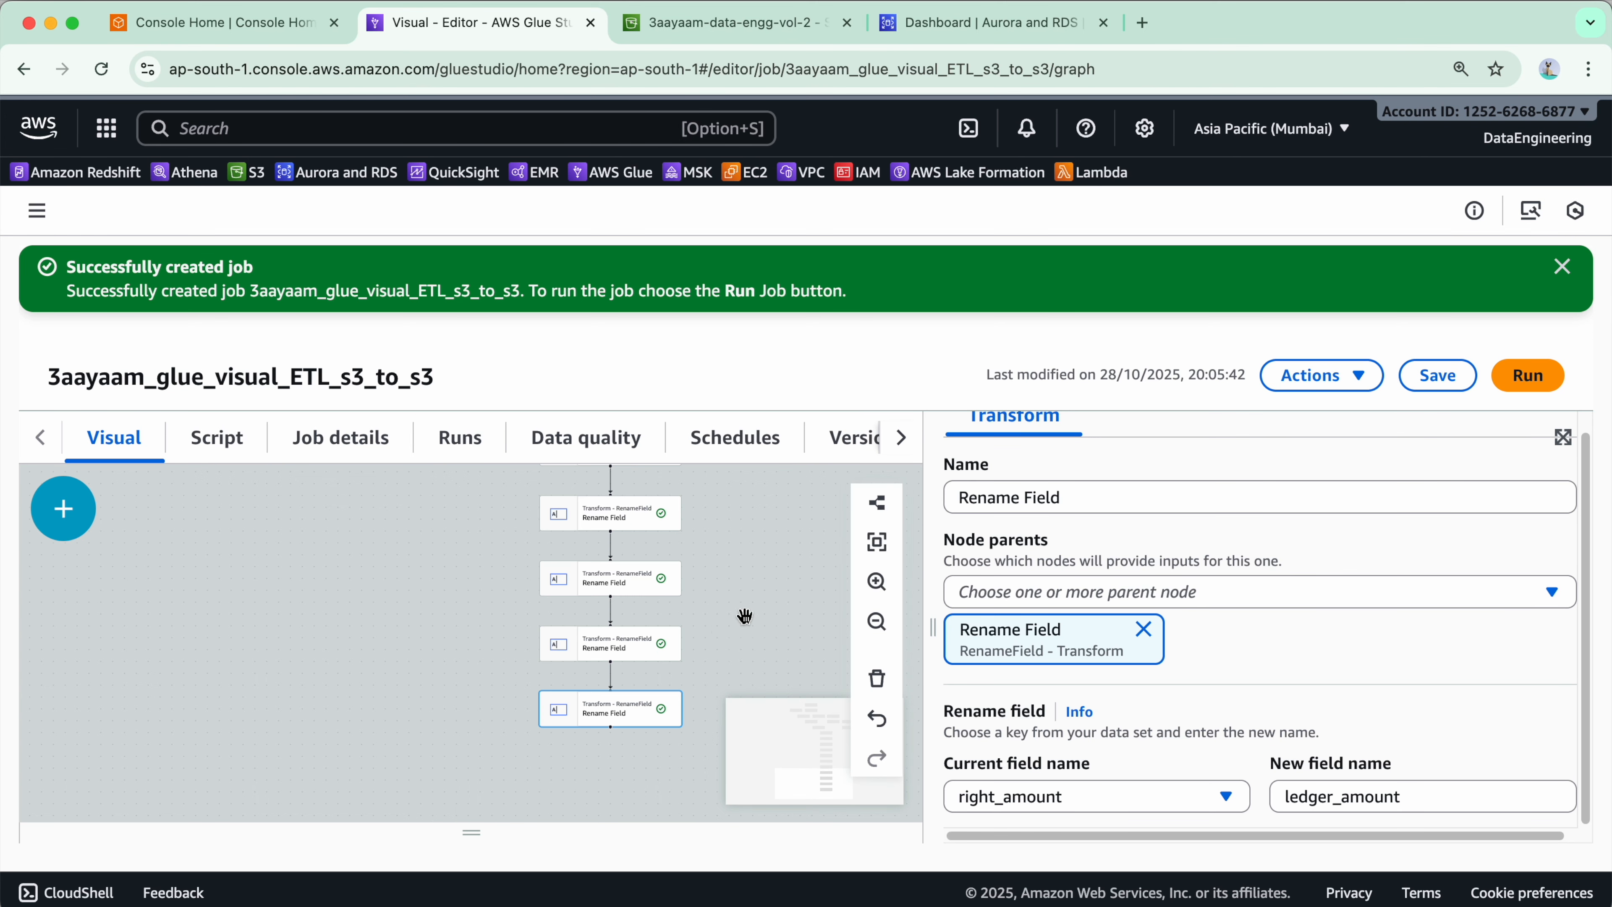
- Examine the whole job graph, from the S3 data sources through the joins down to the Rename Field chain
click(876, 622)
scroll(755, 614, up, 5)
scroll(703, 589, down, 5)
drag(749, 565, 724, 766)
drag(720, 635, 695, 781)
drag(739, 562, 691, 803)
drag(452, 810, 642, 672)
mouse_move(587, 530)
mouse_down()
mouse_move(590, 659)
mouse_move(583, 590)
mouse_move(605, 548)
mouse_move(581, 539)
mouse_up()
drag(638, 794, 701, 586)
click(548, 582)
drag(702, 781, 756, 584)
drag(748, 746, 769, 518)
drag(835, 760, 842, 663)
drag(861, 587, 886, 741)
drag(906, 565, 896, 788)
drag(898, 625, 892, 827)
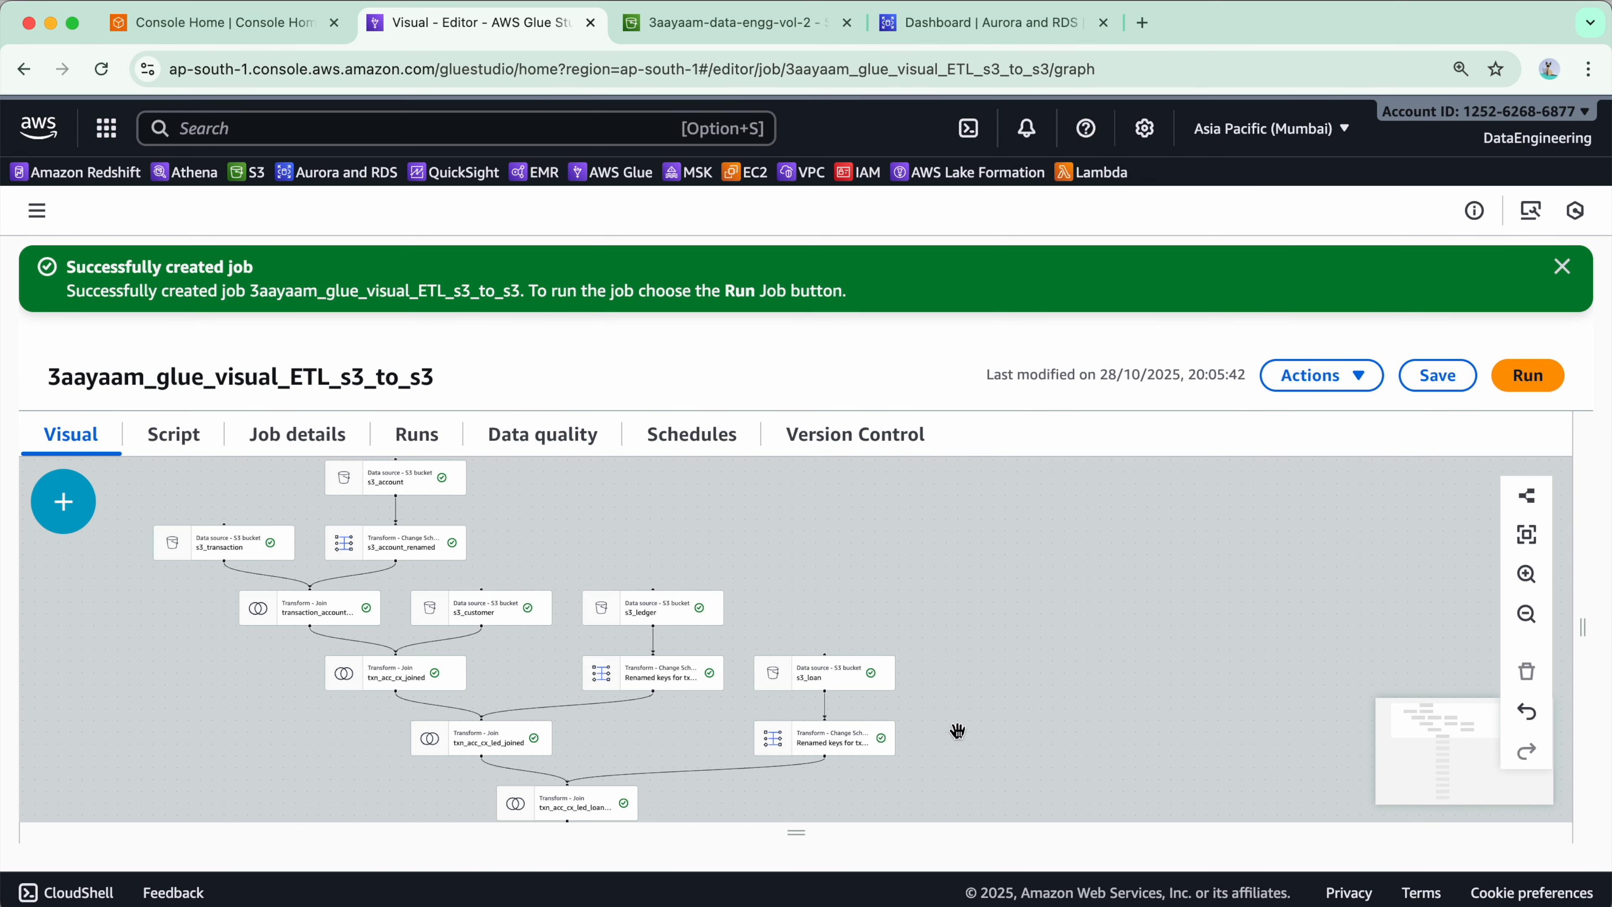
drag(1028, 740, 998, 568)
drag(897, 807, 887, 602)
drag(854, 768, 853, 612)
drag(849, 758, 832, 490)
drag(863, 659, 868, 570)
- Add a Detect Sensitive Data transform after the last Rename Field node
click(561, 565)
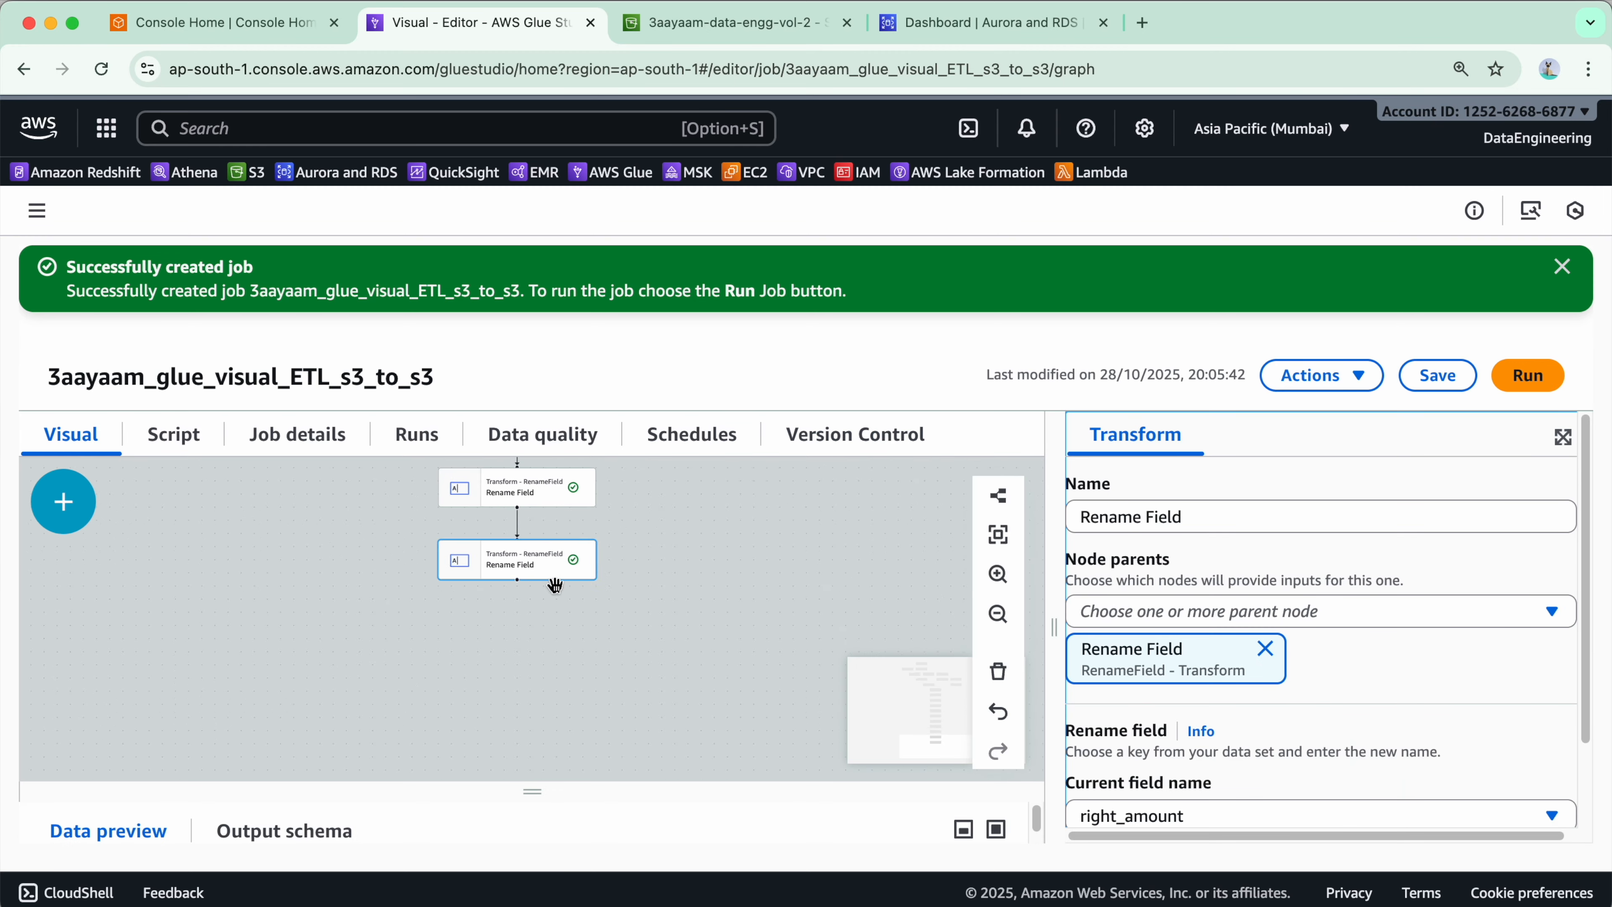
click(63, 501)
scroll(260, 689, down, 2)
scroll(261, 689, down, 3)
click(261, 679)
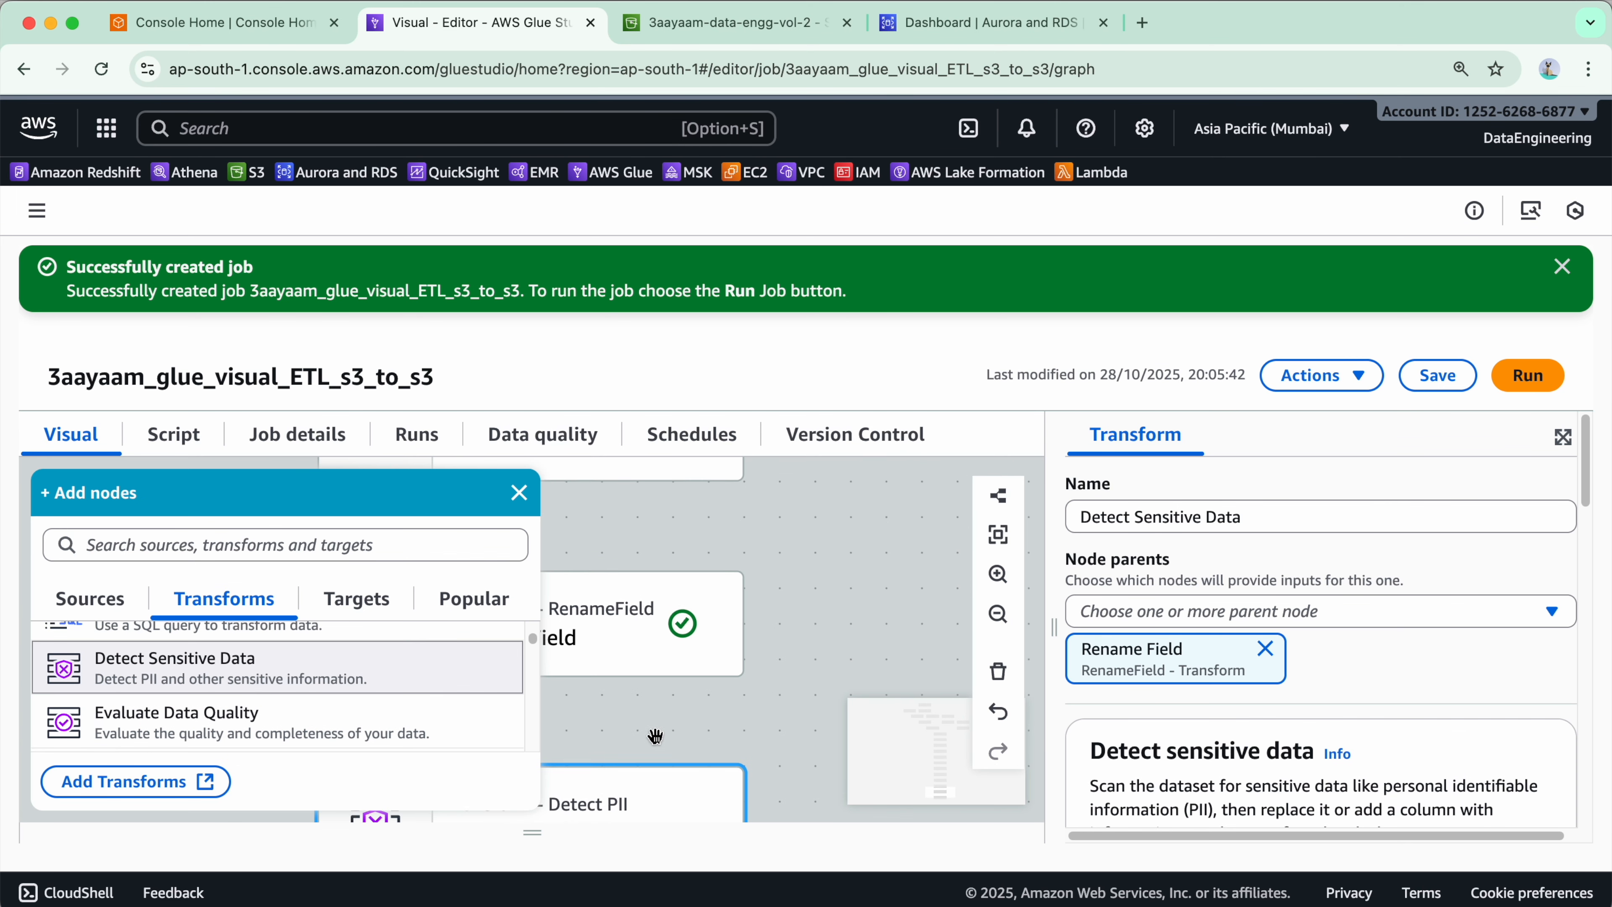
click(519, 494)
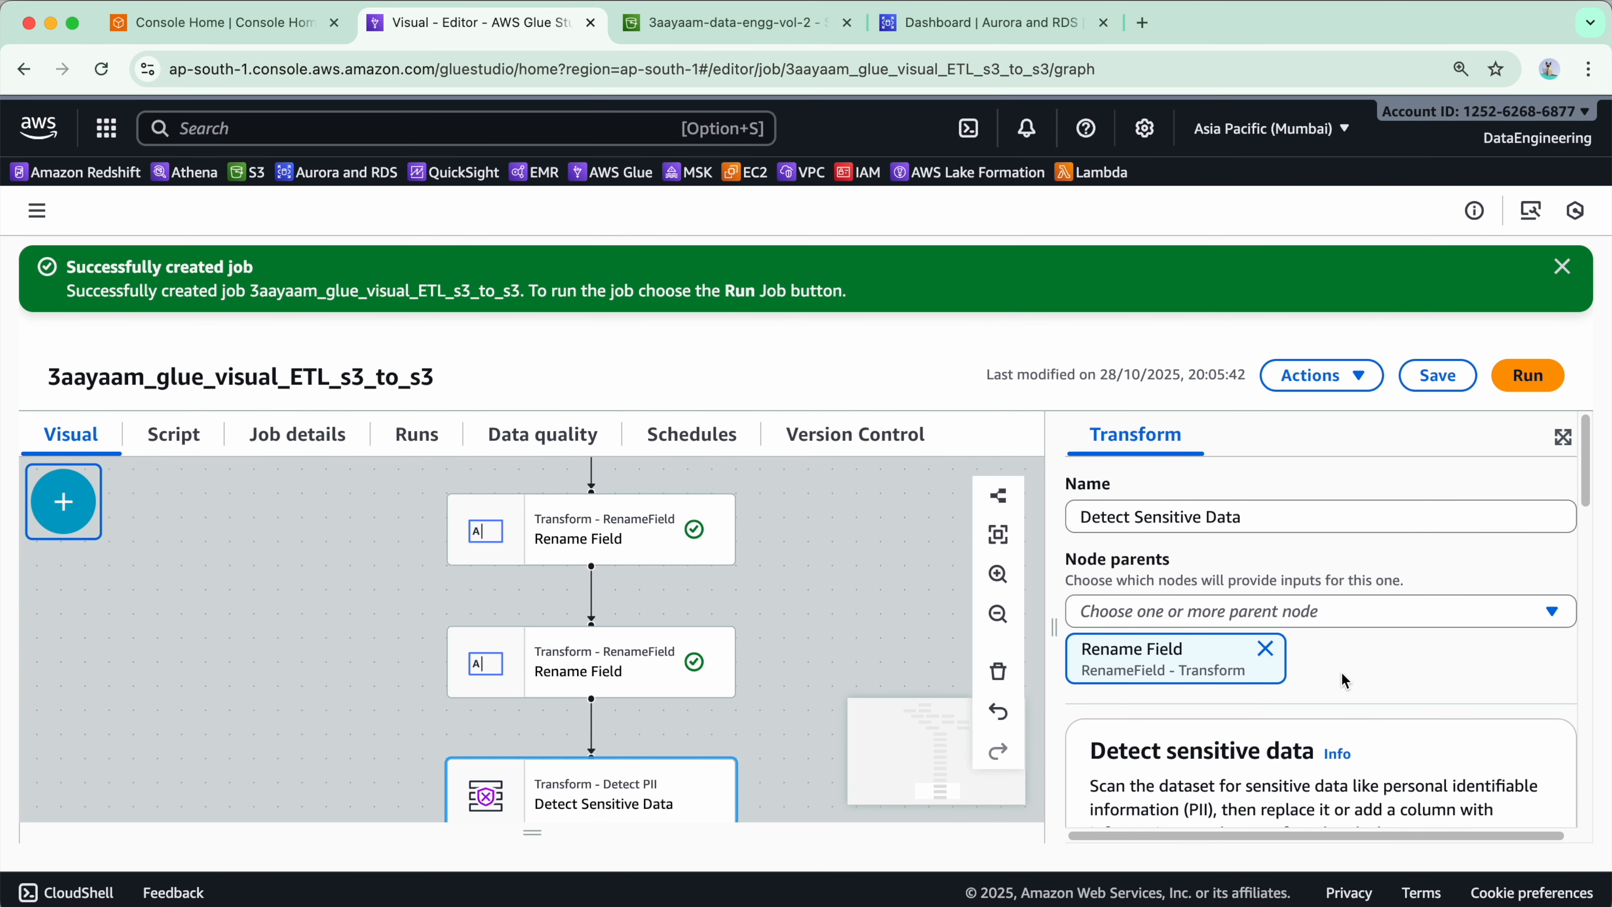
- Set the Detect Sensitive Data node to find columns that contain sensitive data with a 30% sample portion
scroll(1238, 730, down, 6)
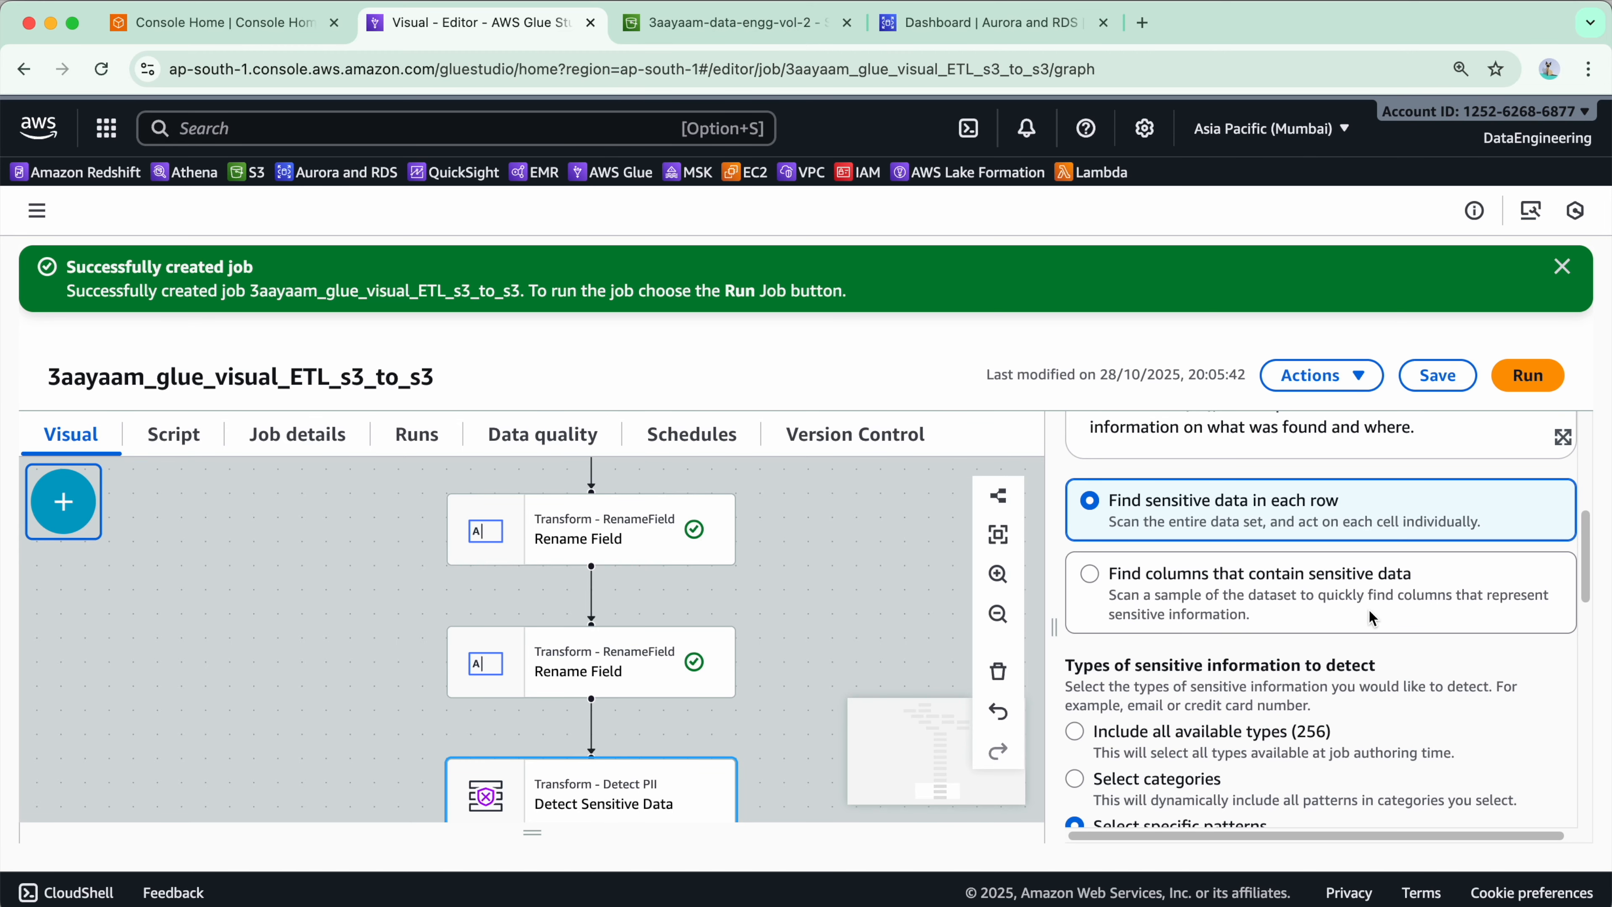
click(1178, 582)
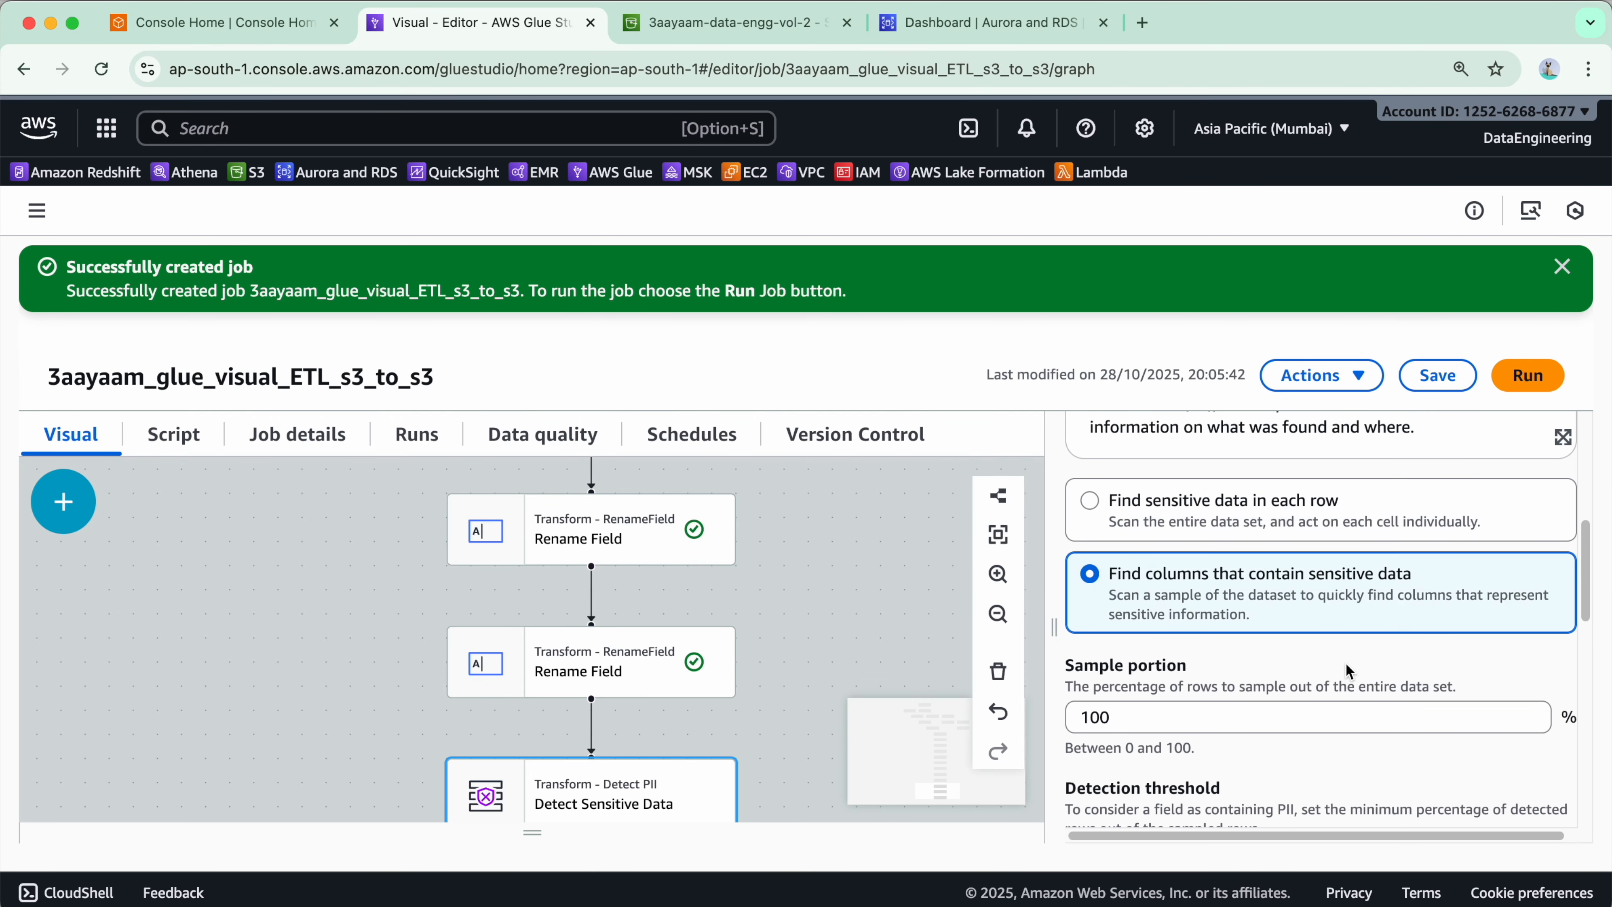
scroll(1353, 716, down, 5)
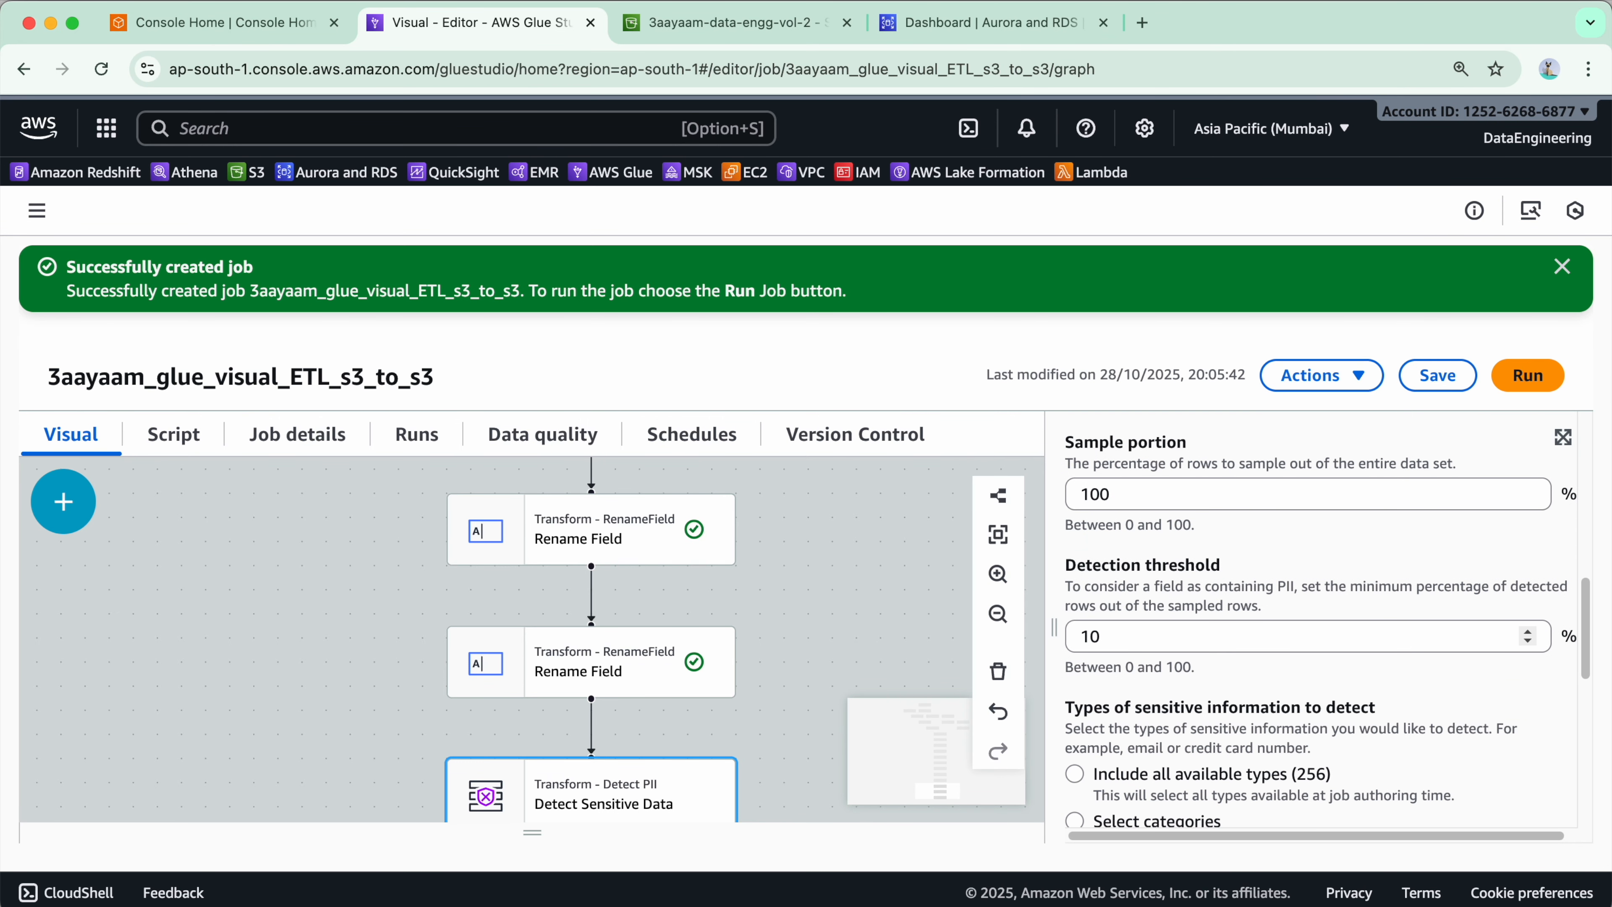
double_click(1189, 541)
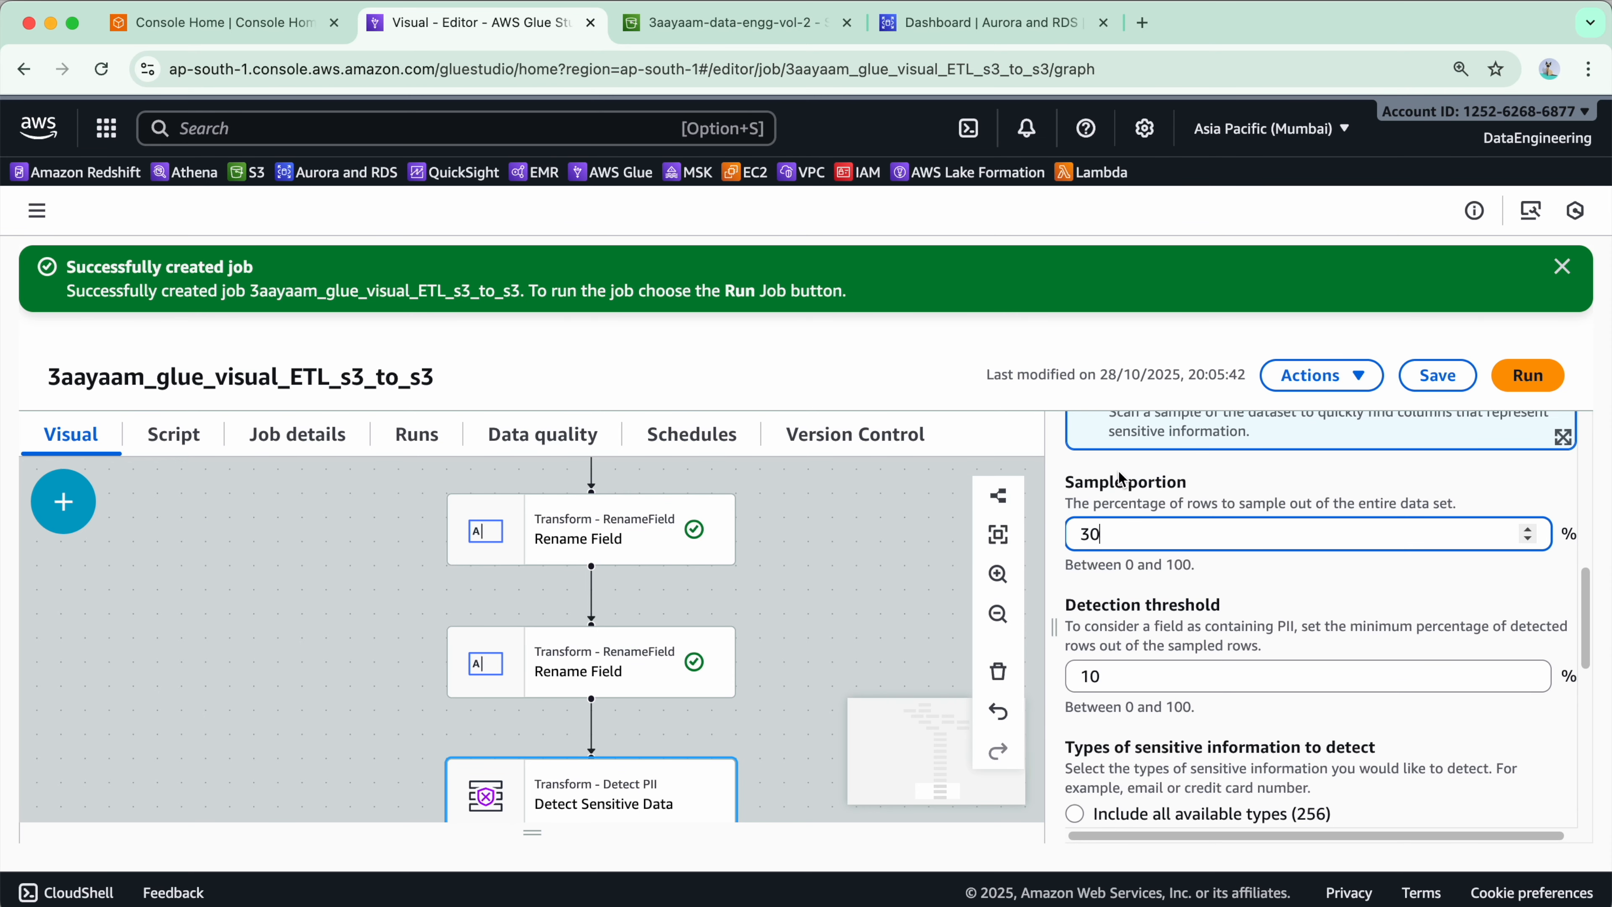
- Choose to detect all available sensitive information types (256)
scroll(1353, 711, down, 1)
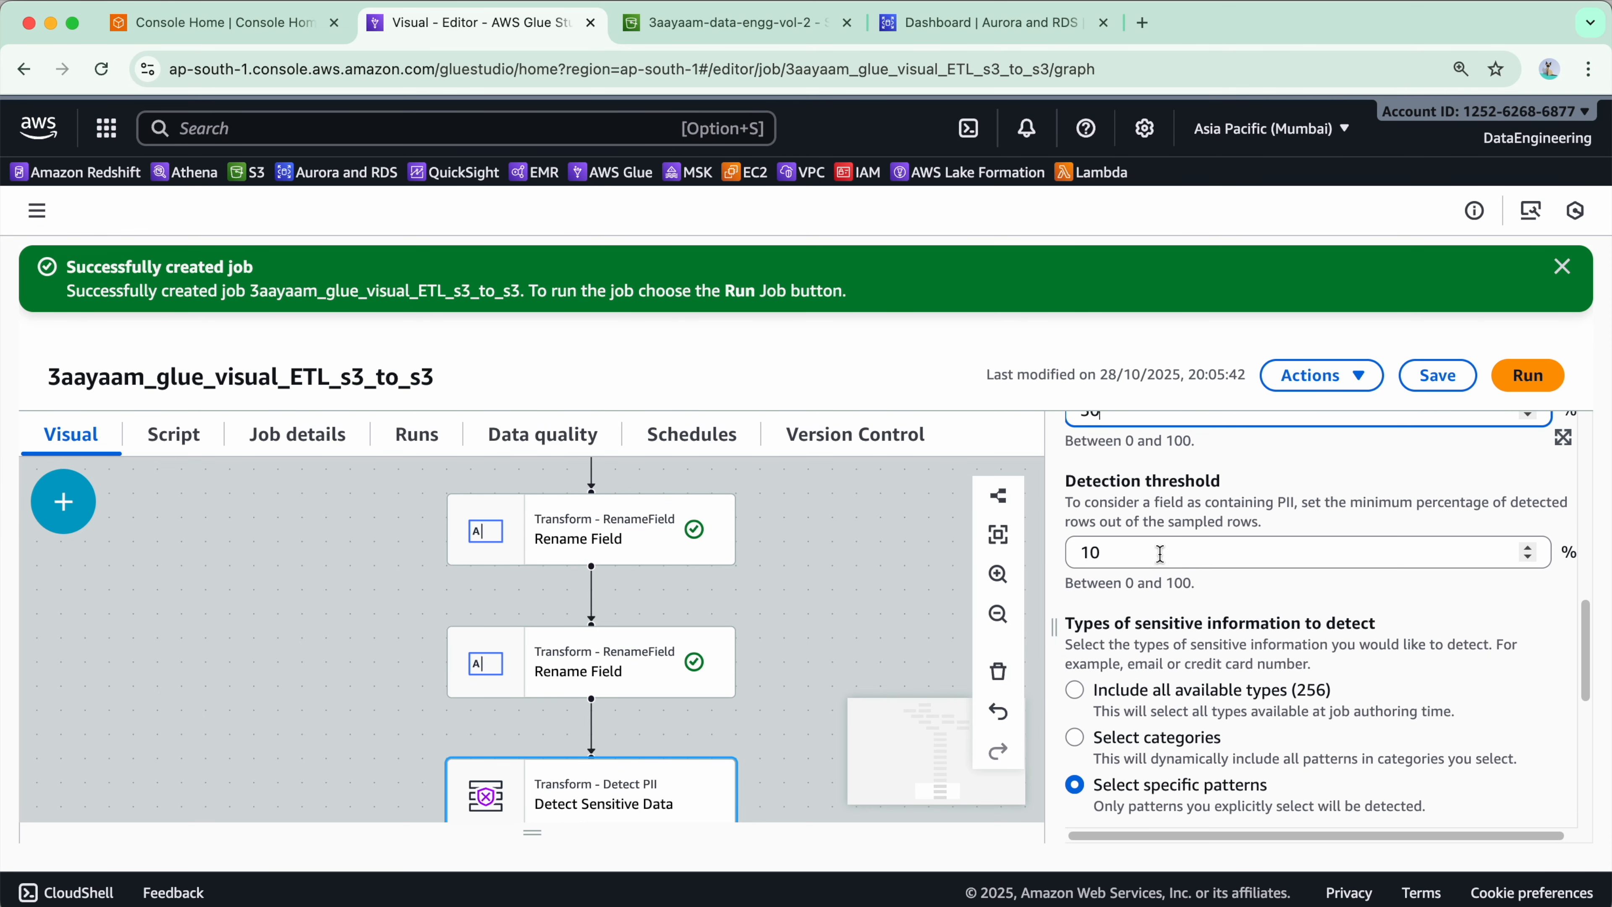
scroll(1133, 602, down, 3)
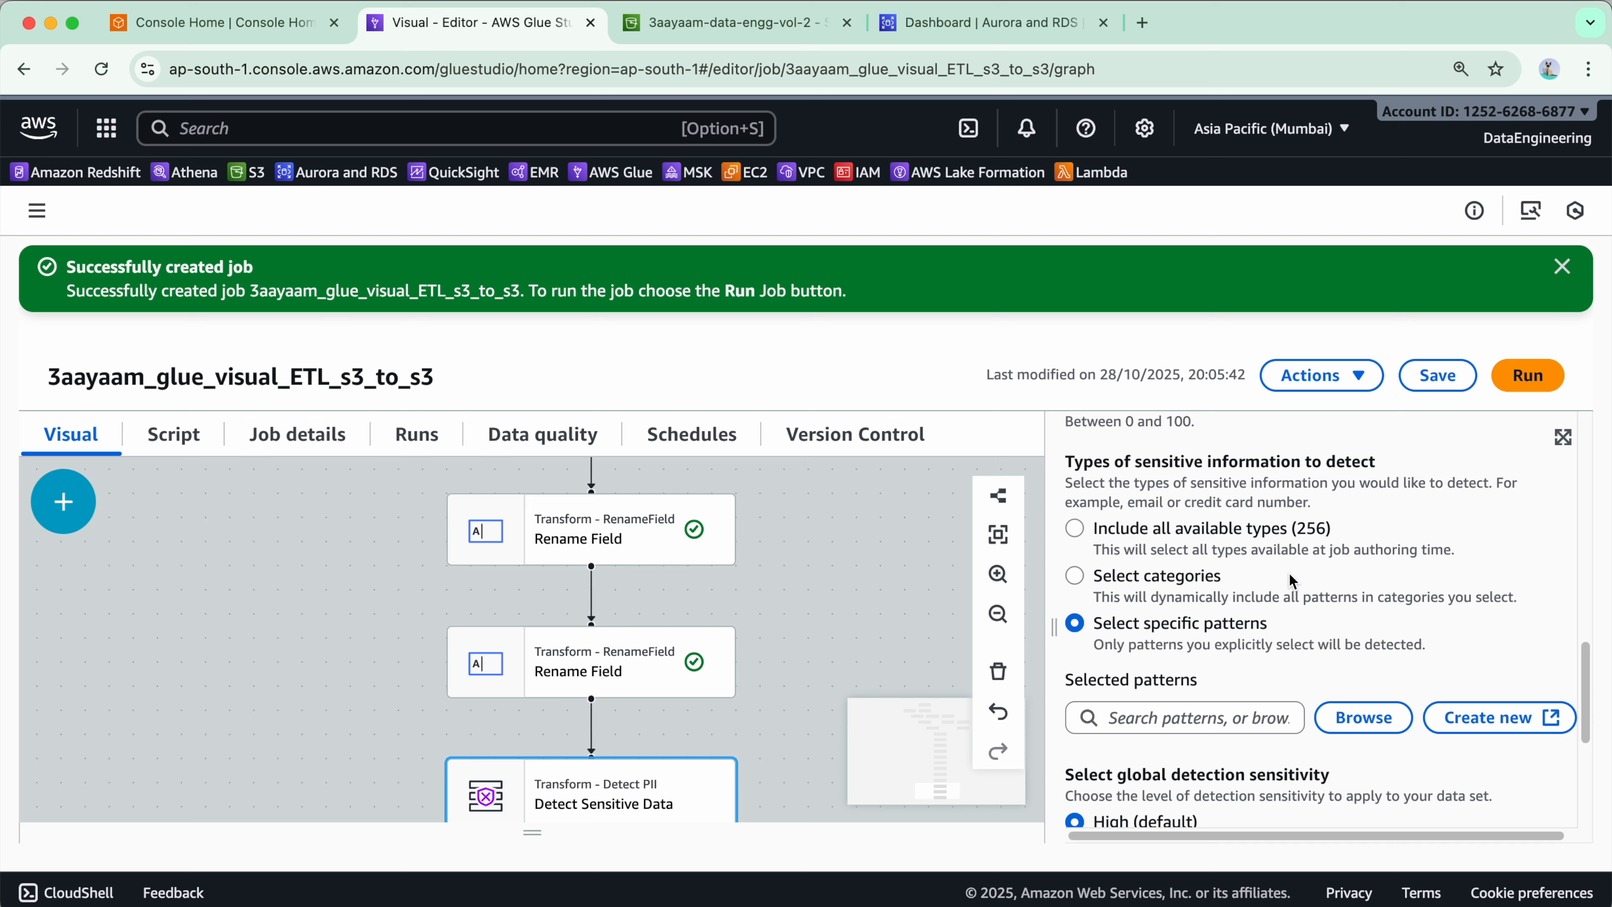
click(1136, 540)
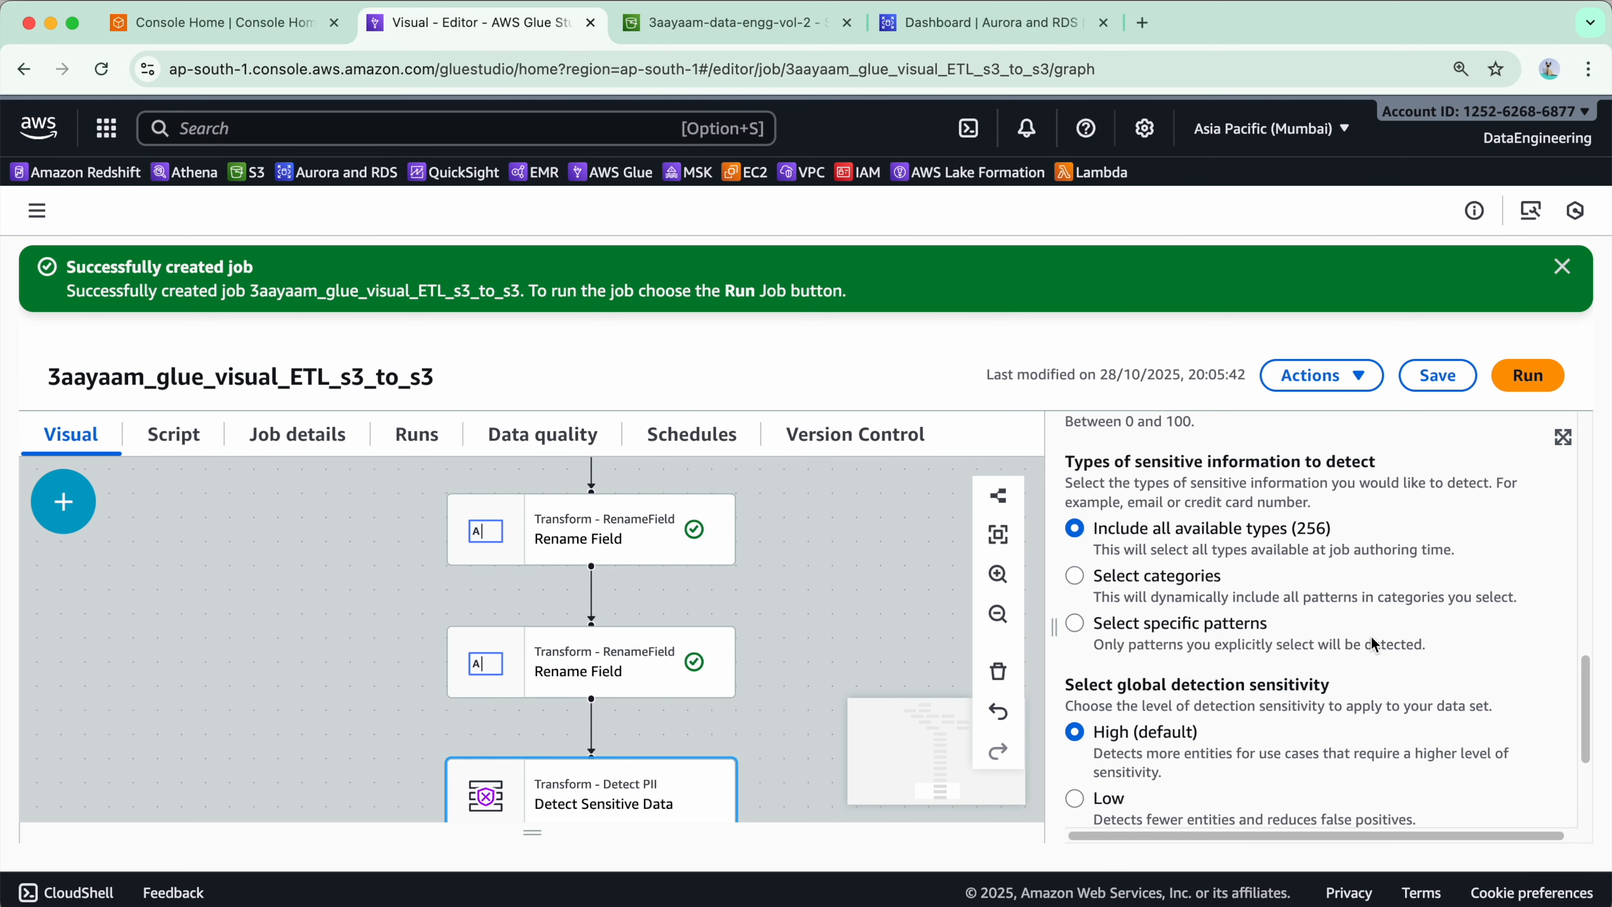
scroll(1356, 623, down, 1)
scroll(1194, 612, up, 2)
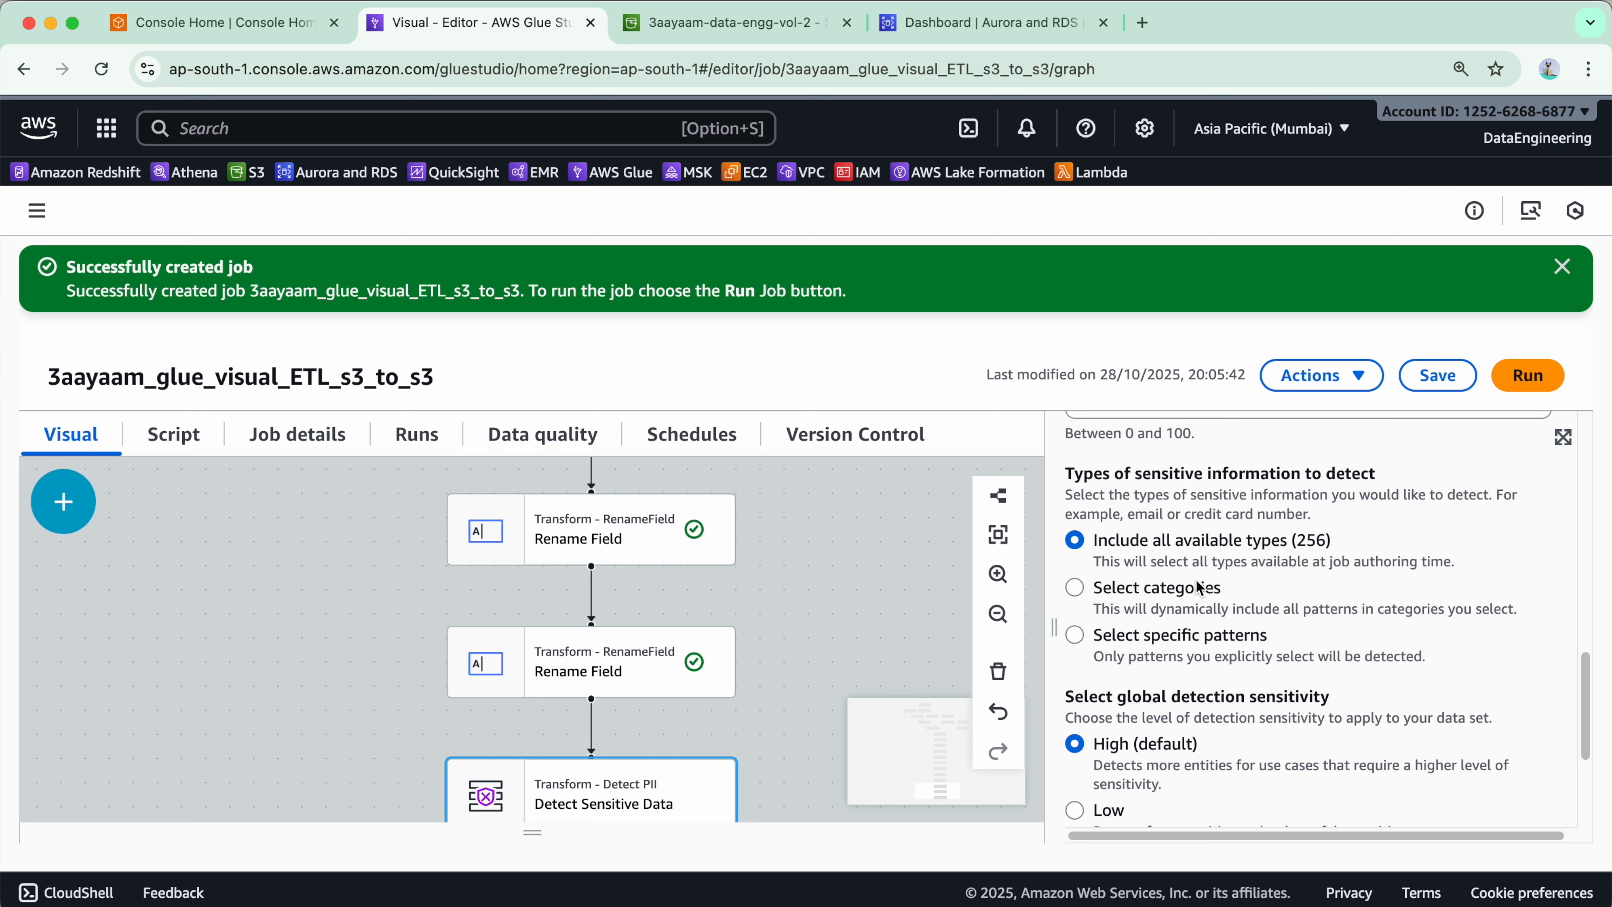
scroll(1202, 567, down, 4)
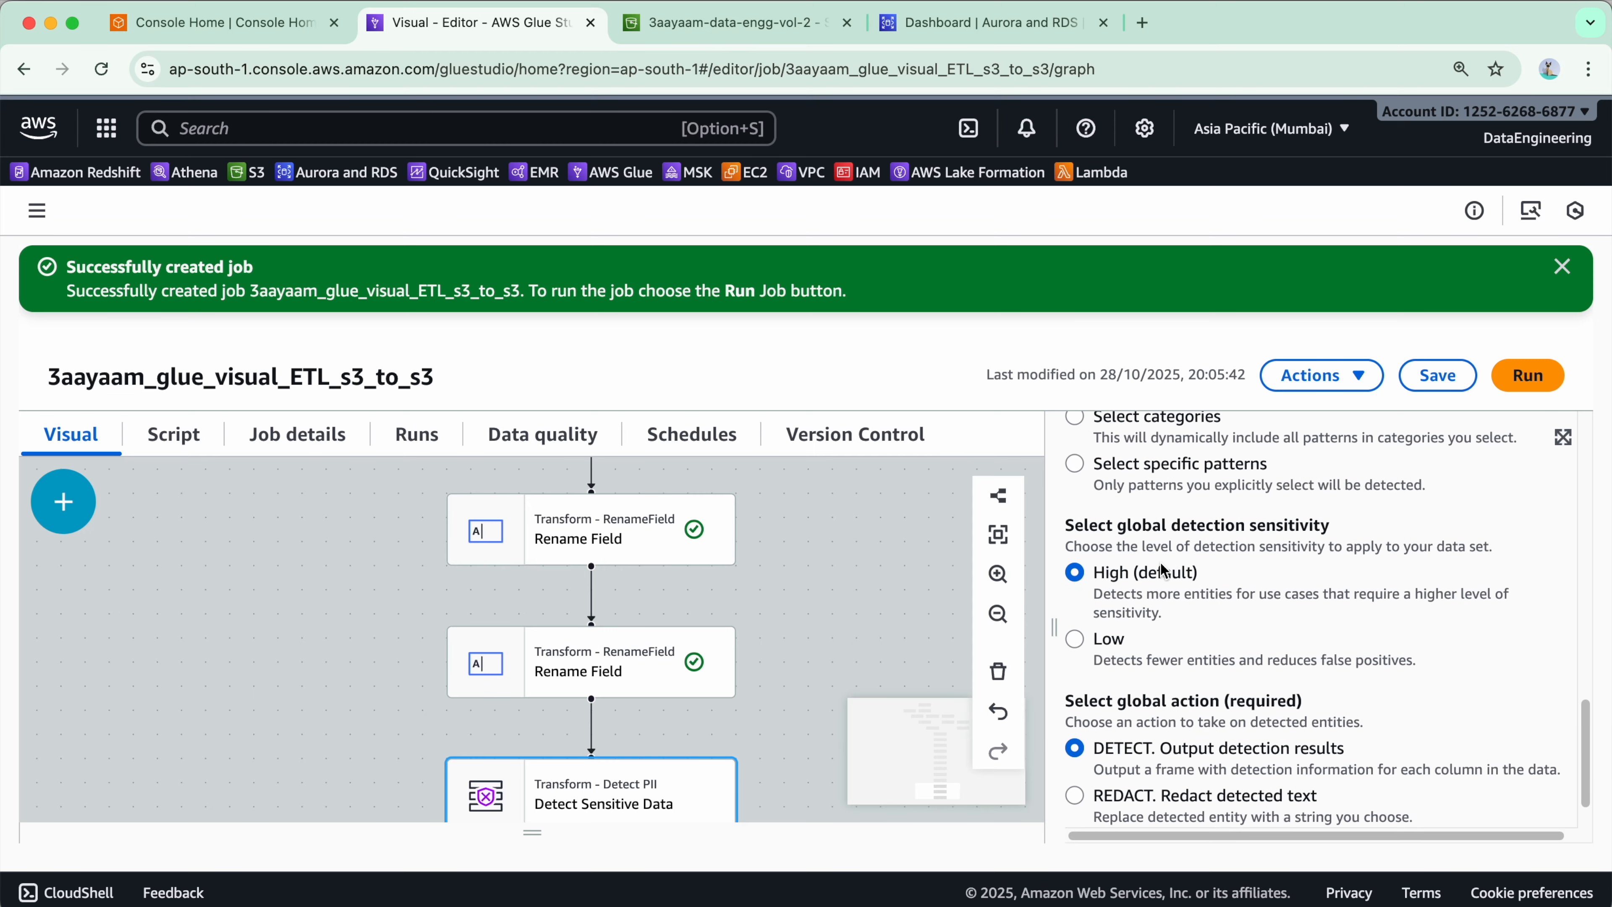
scroll(1260, 565, down, 1)
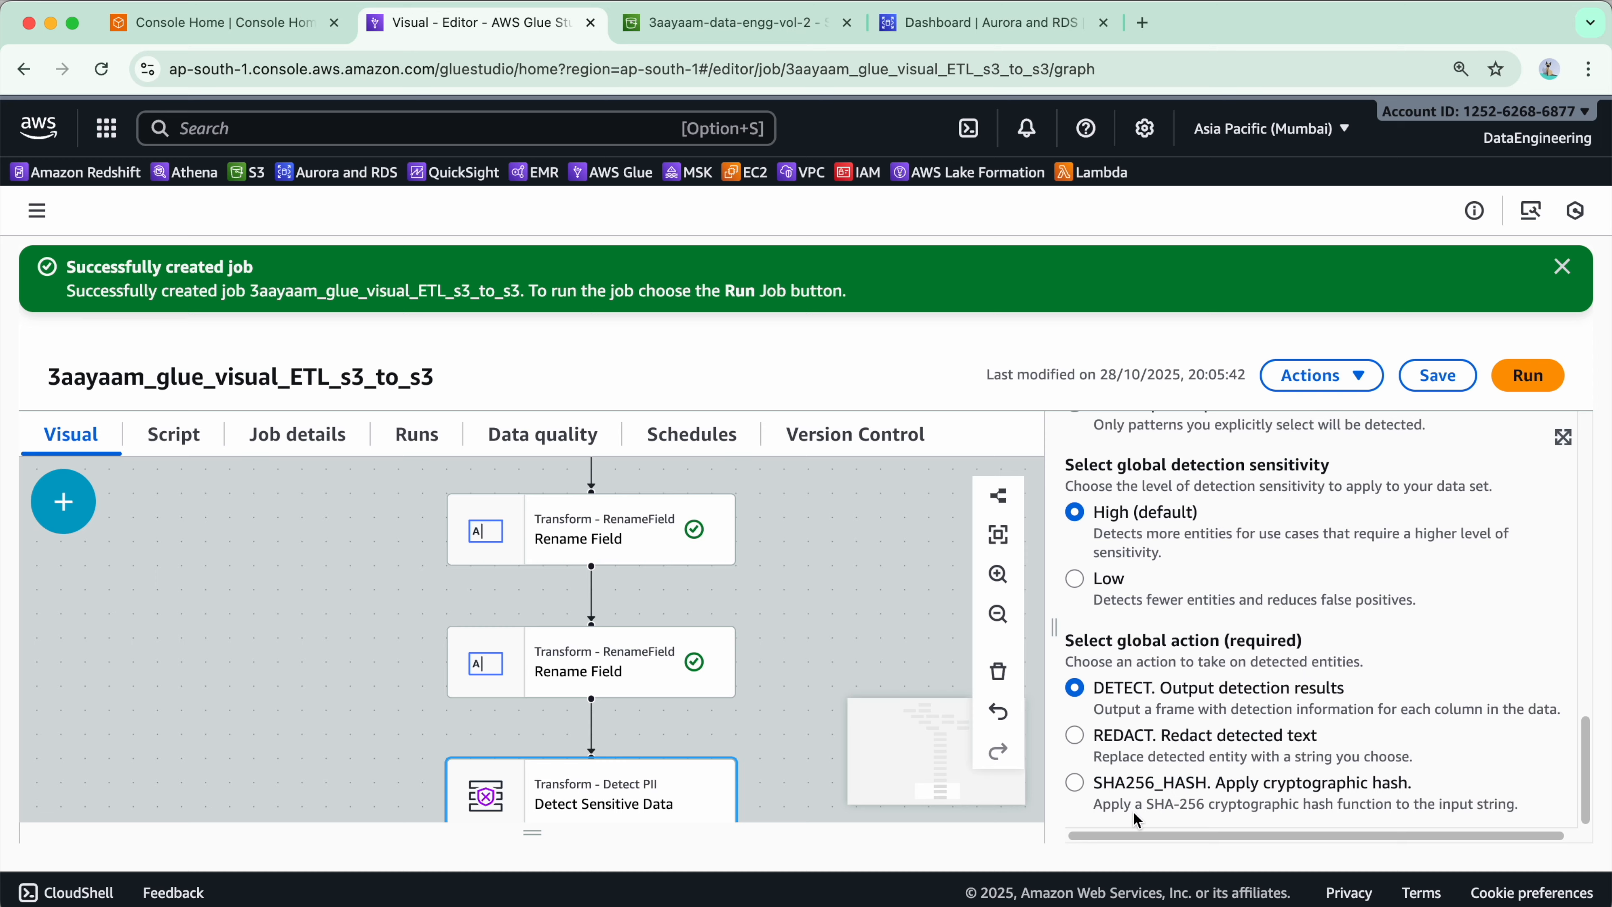
- Set the global action to REDACT with redaction text XXXXXX, and save the job
click(1075, 735)
scroll(1193, 737, down, 2)
double_click(1268, 797)
text(x)
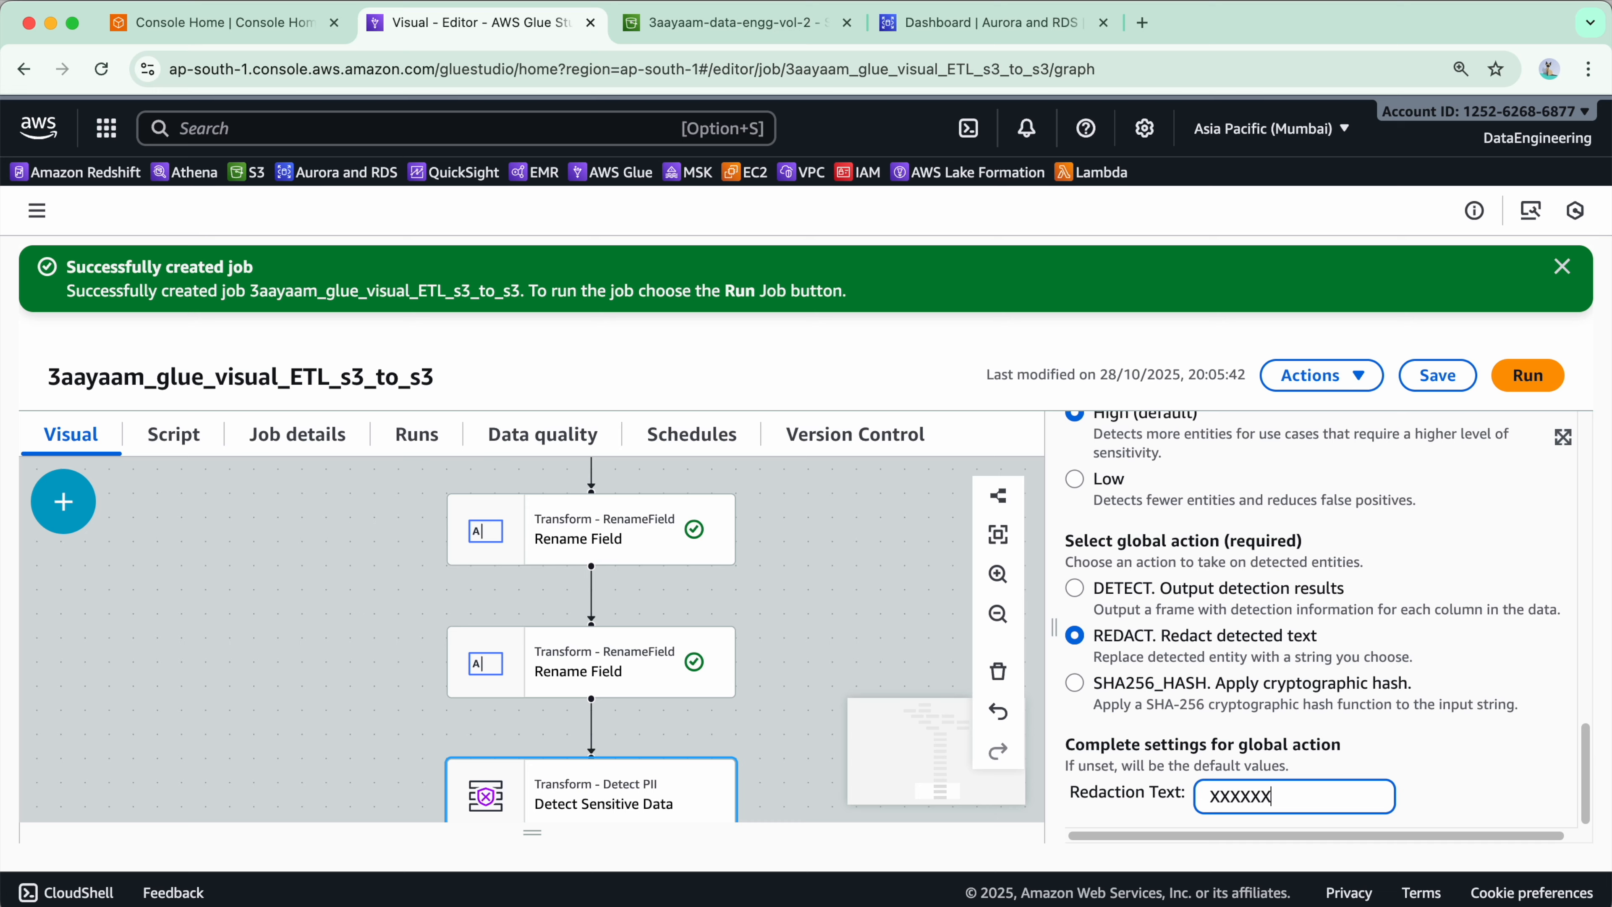
click(1438, 374)
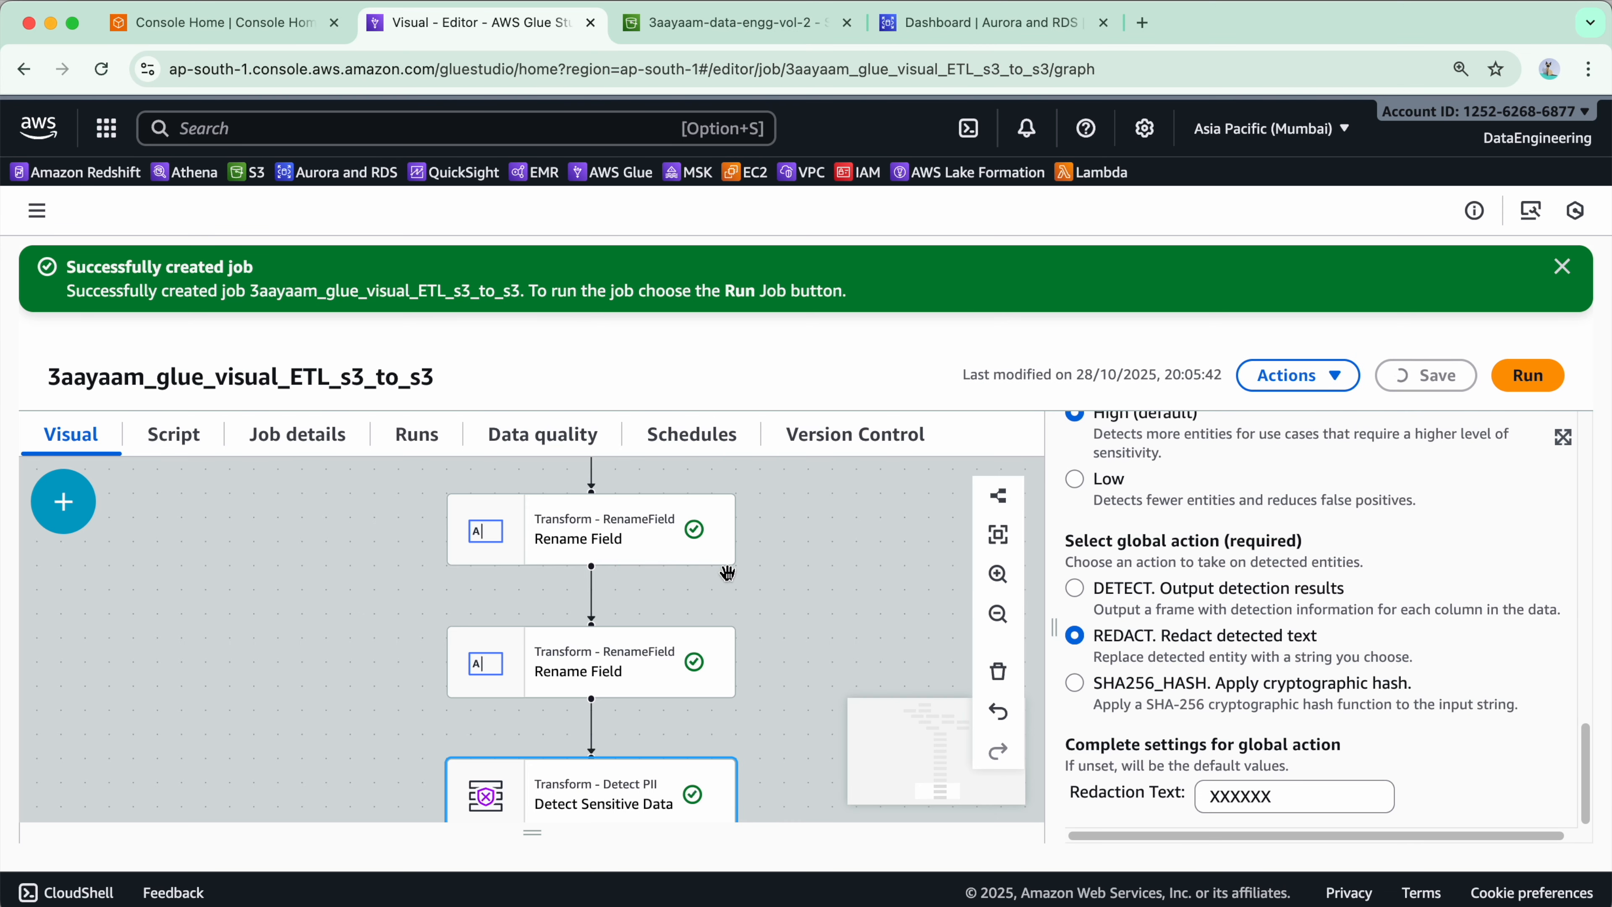
- Add an Amazon S3 data target after the Detect Sensitive Data node
click(63, 502)
click(361, 602)
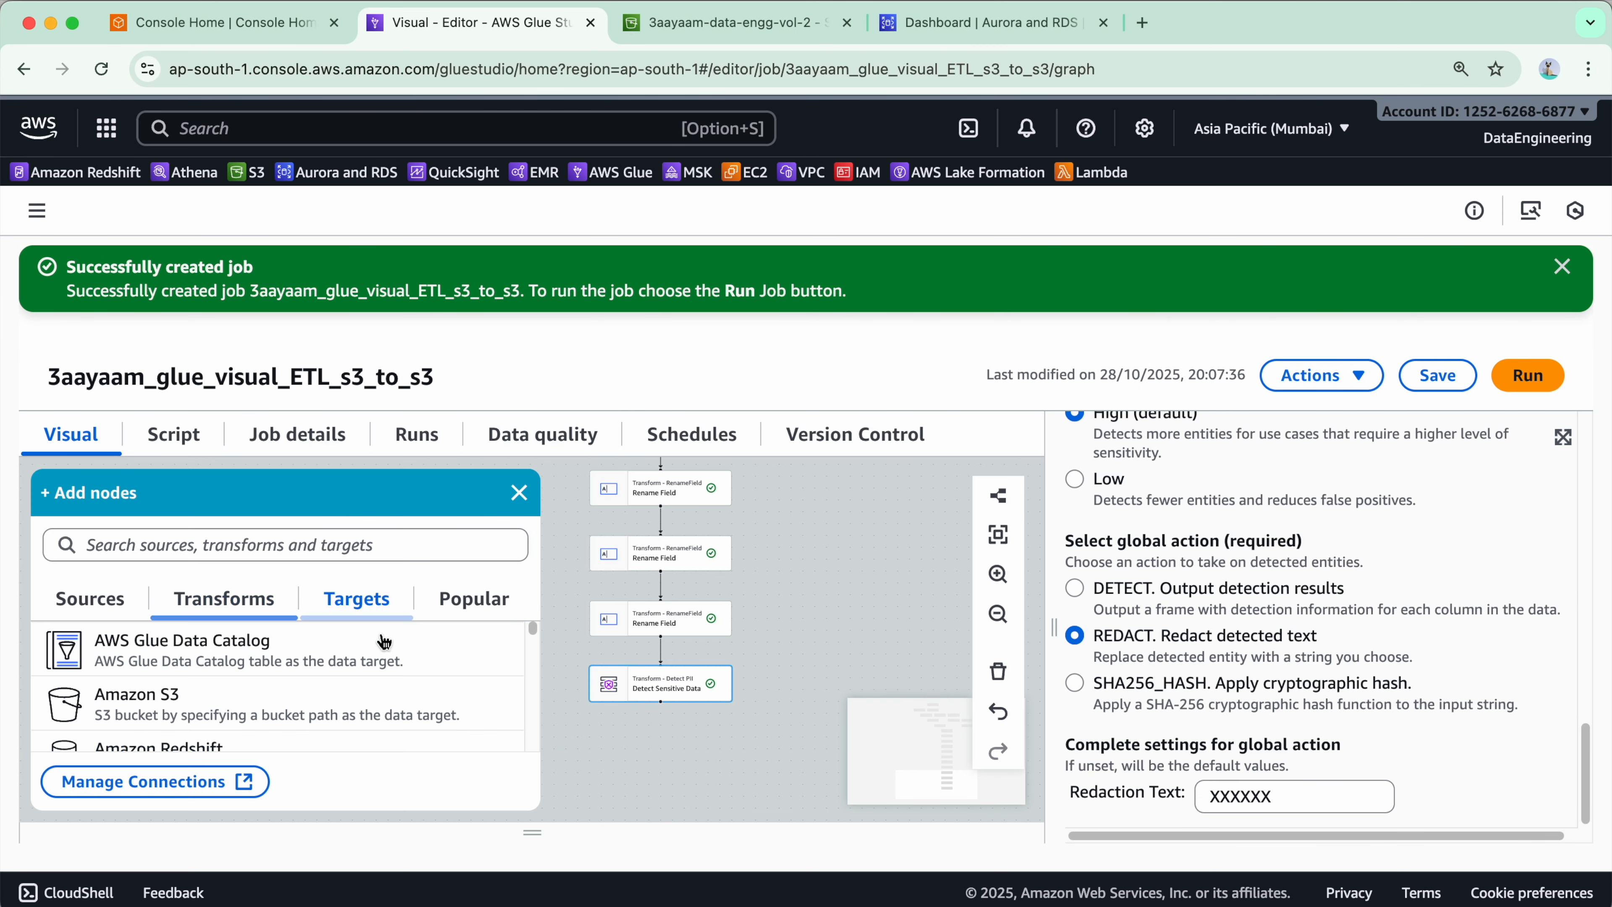
click(252, 704)
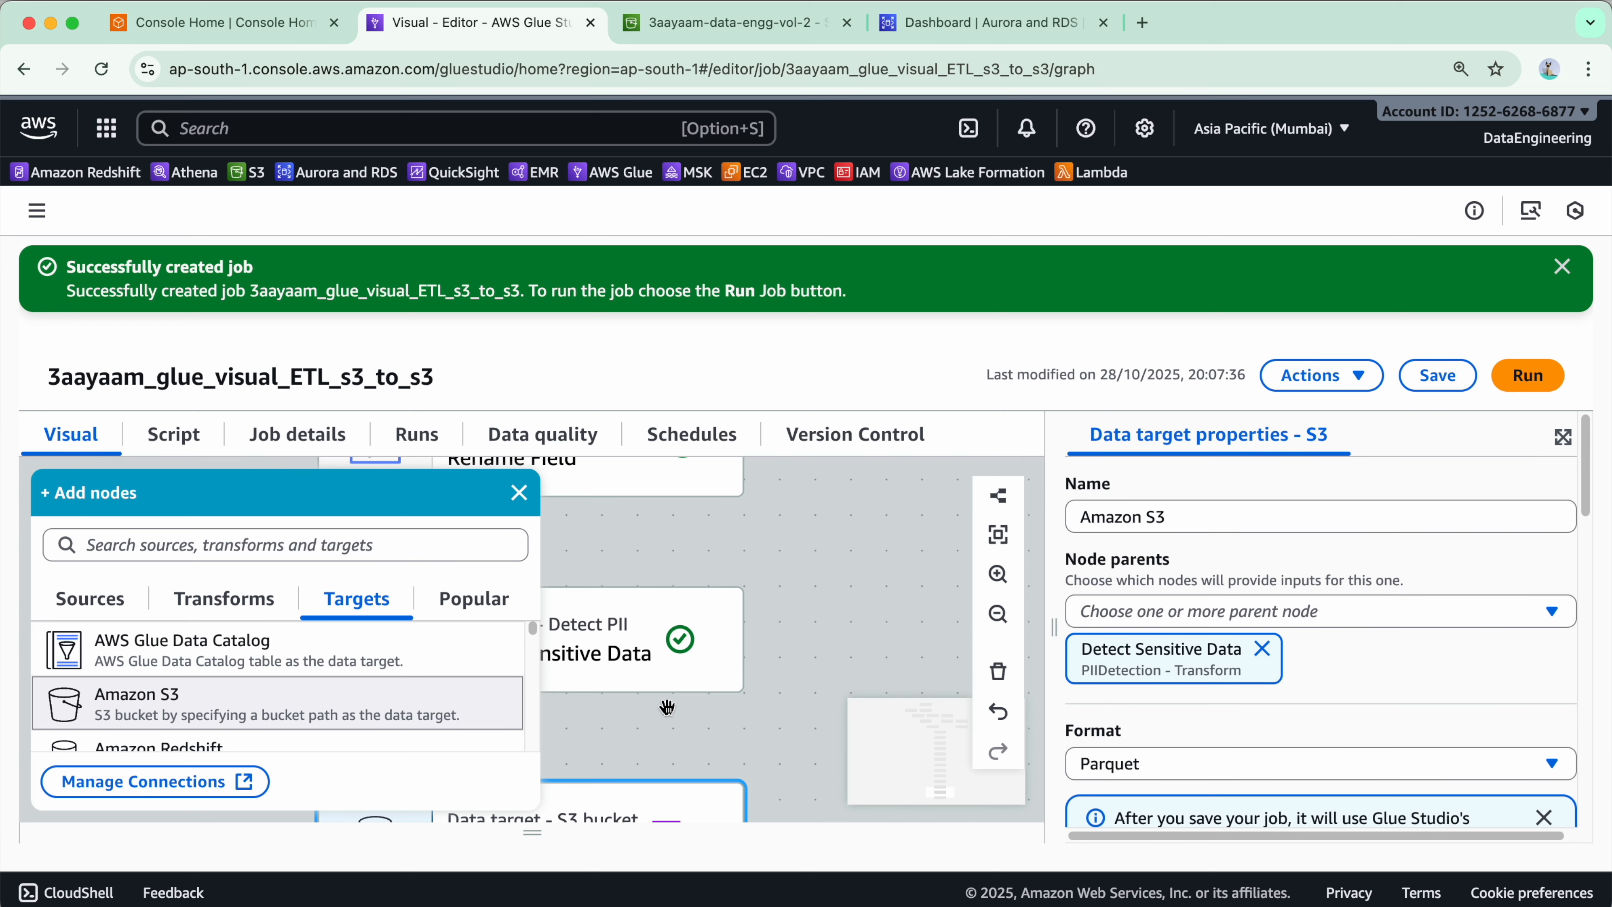
click(529, 500)
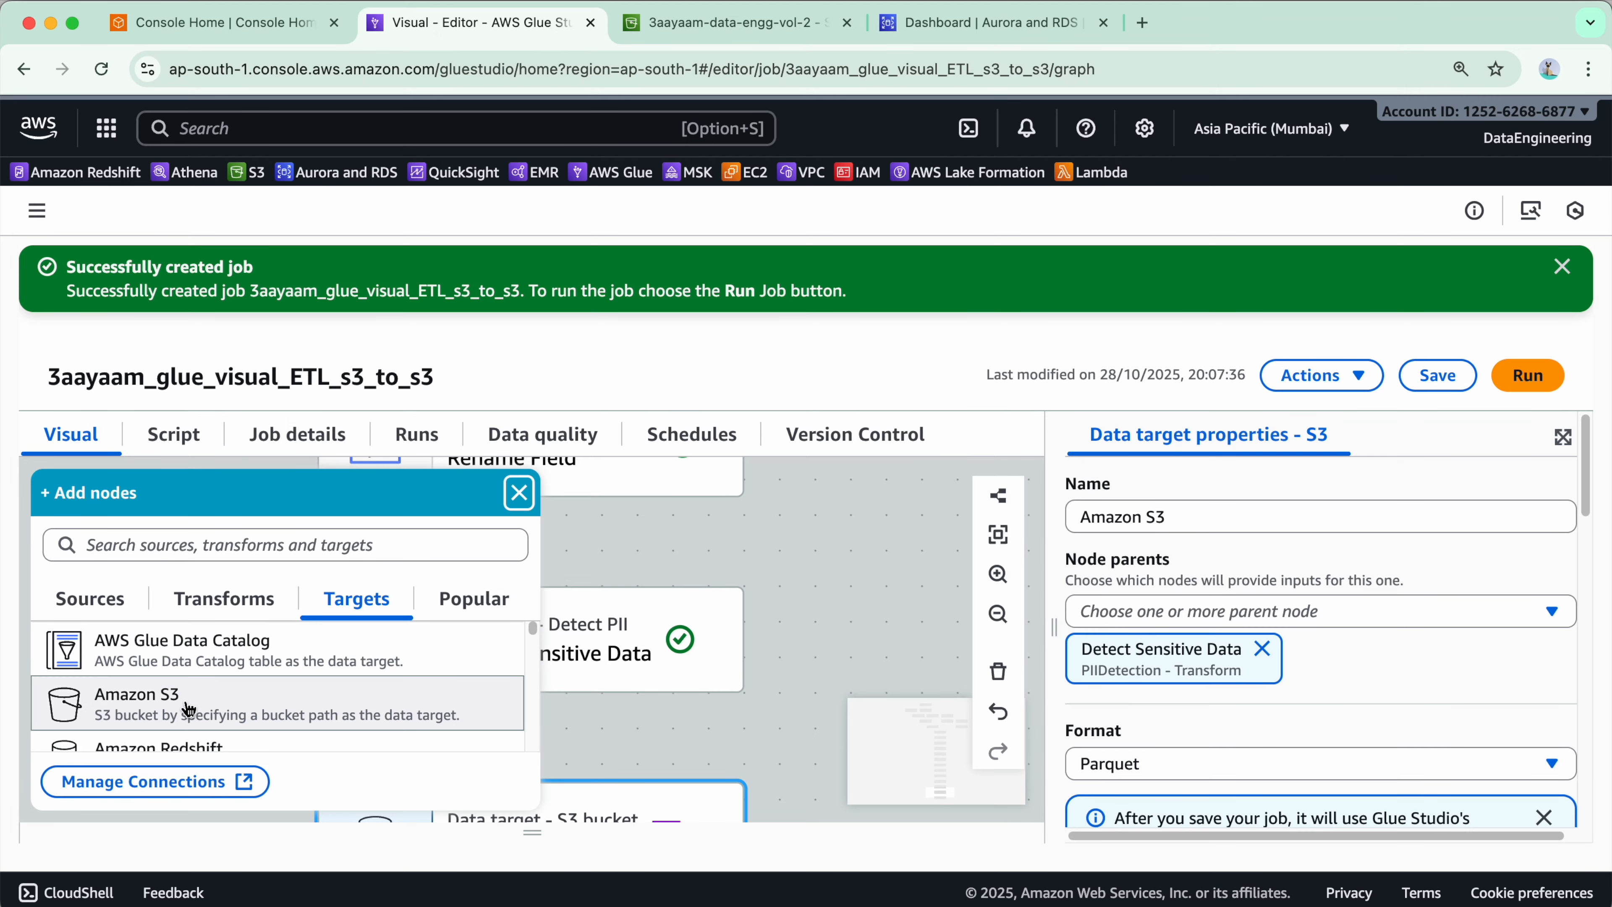
scroll(156, 687, down, 1)
scroll(155, 687, up, 1)
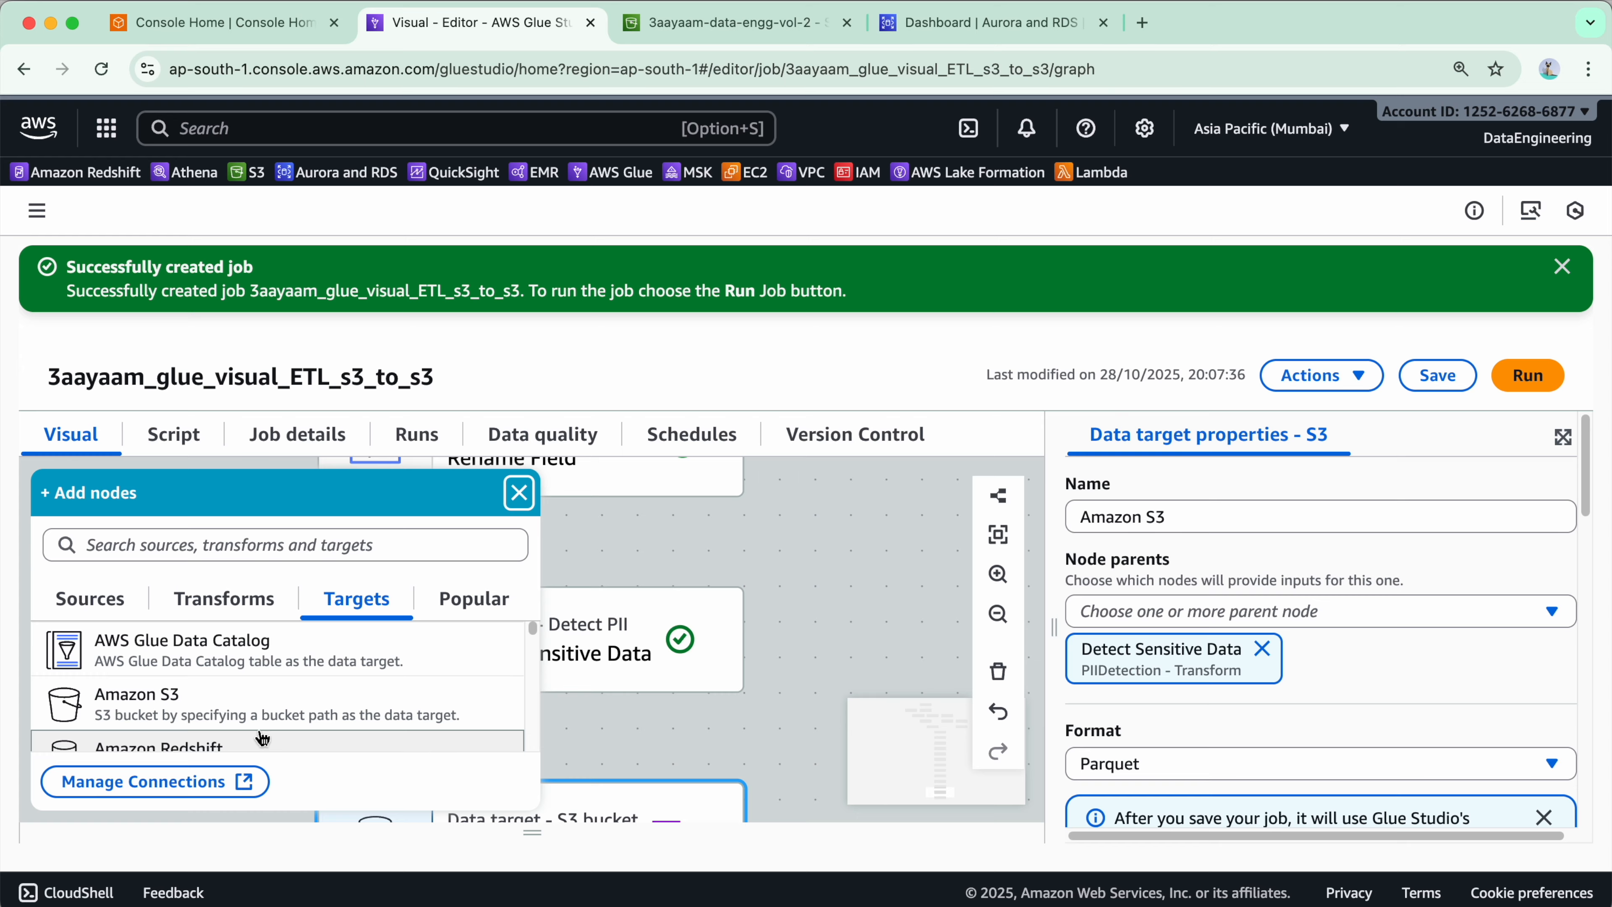
scroll(371, 697, down, 2)
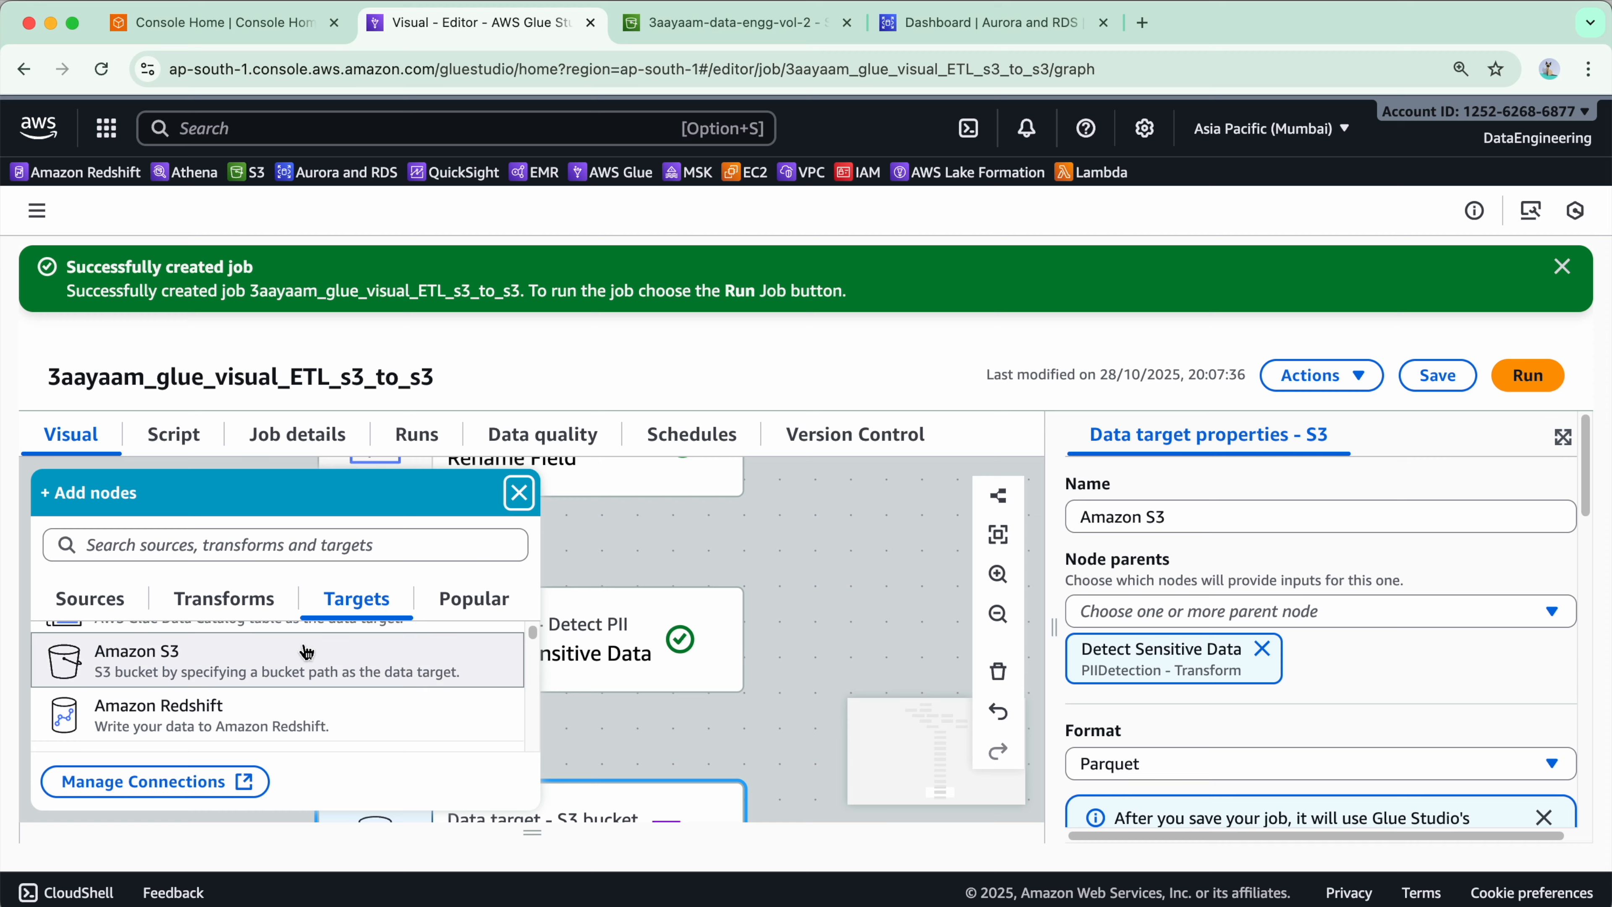
click(519, 493)
- Rename the S3 target node to output_s3_finance_data
triple_click(1186, 512)
text(output_s3_finance_data)
scroll(1408, 603, down, 2)
scroll(1342, 639, down, 4)
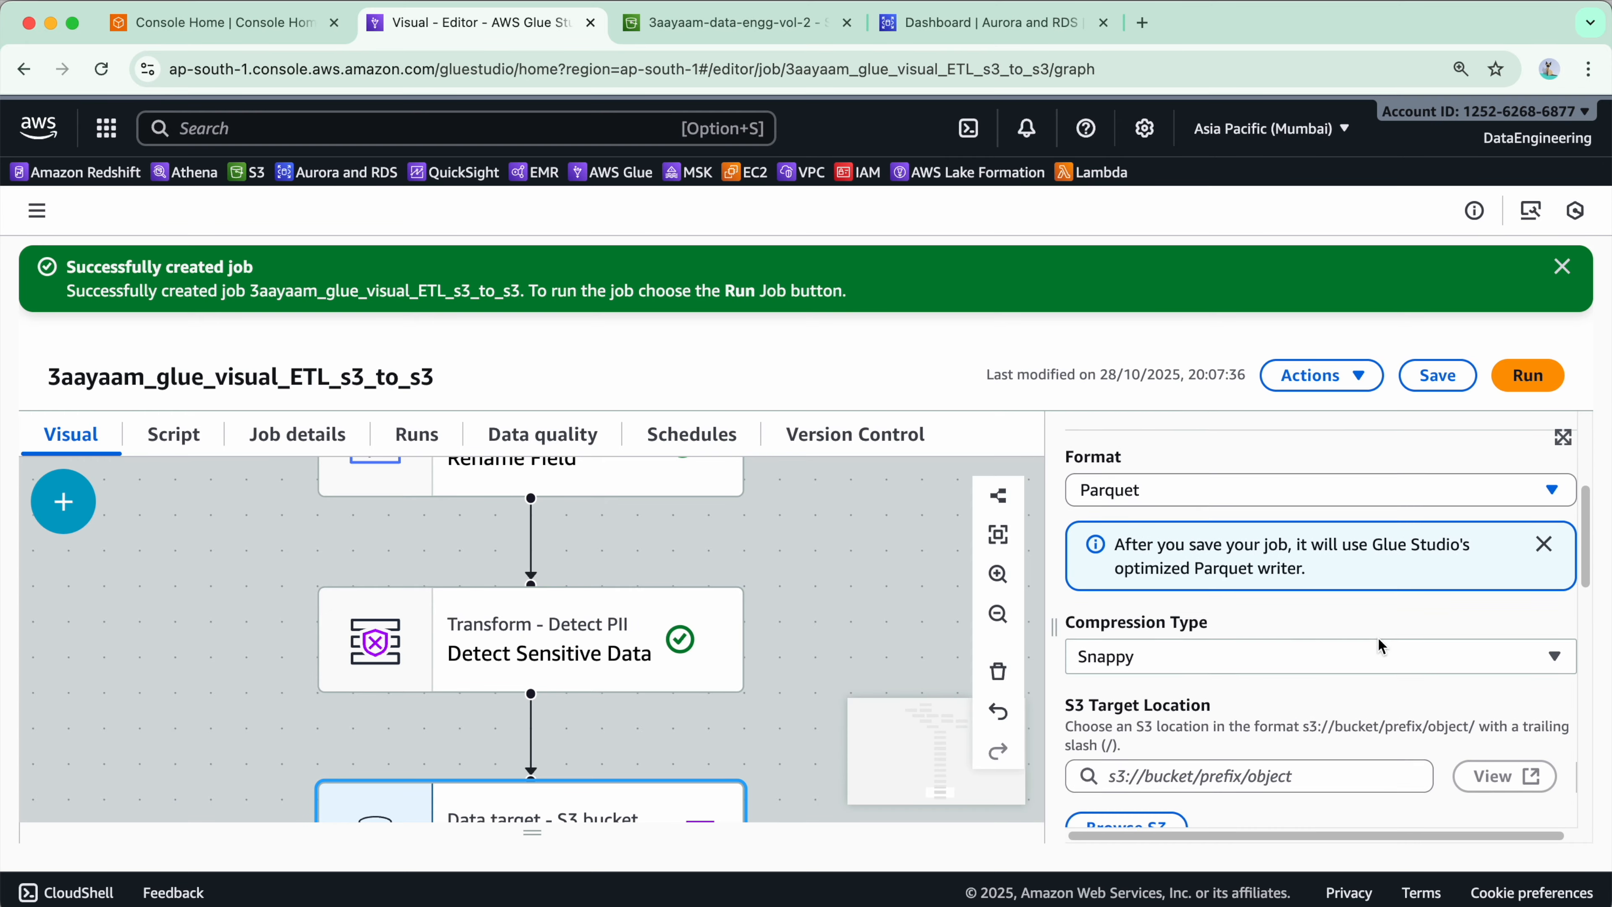
- Select the S3 target's output format from the format list
scroll(1382, 645, up, 1)
click(1245, 529)
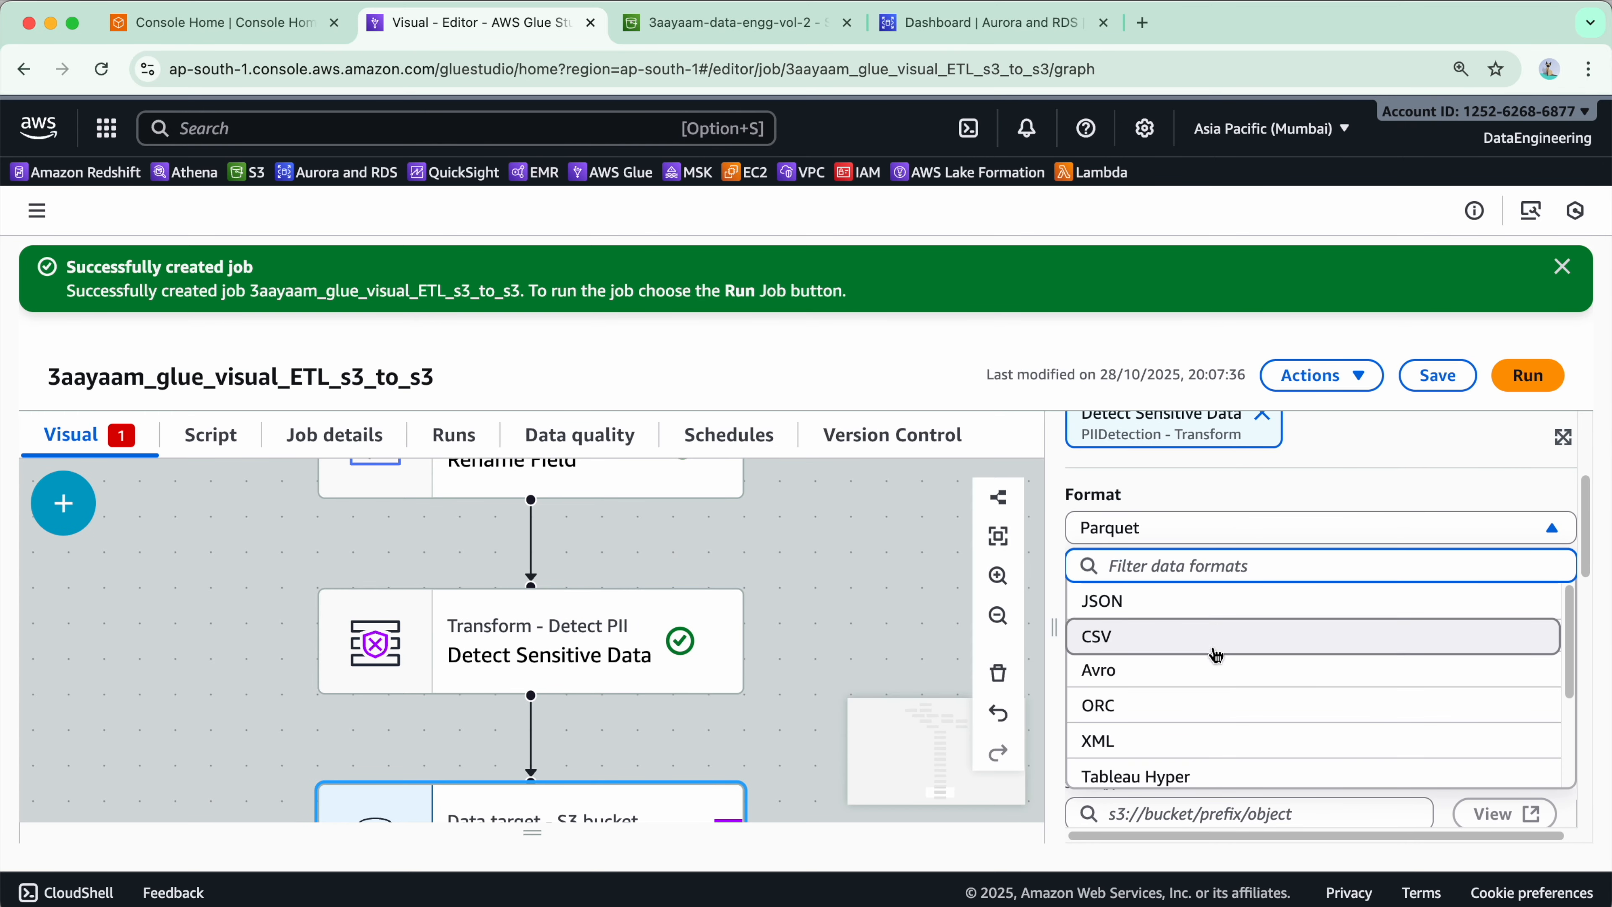
scroll(1198, 730, down, 2)
scroll(1198, 698, up, 2)
scroll(1200, 699, down, 2)
scroll(1200, 707, down, 2)
scroll(1203, 714, up, 2)
click(1202, 737)
scroll(1301, 699, down, 3)
- In the S3 console, copy the S3 URI of the 3aayaam_glue_output folder and return to the Glue job
click(1293, 594)
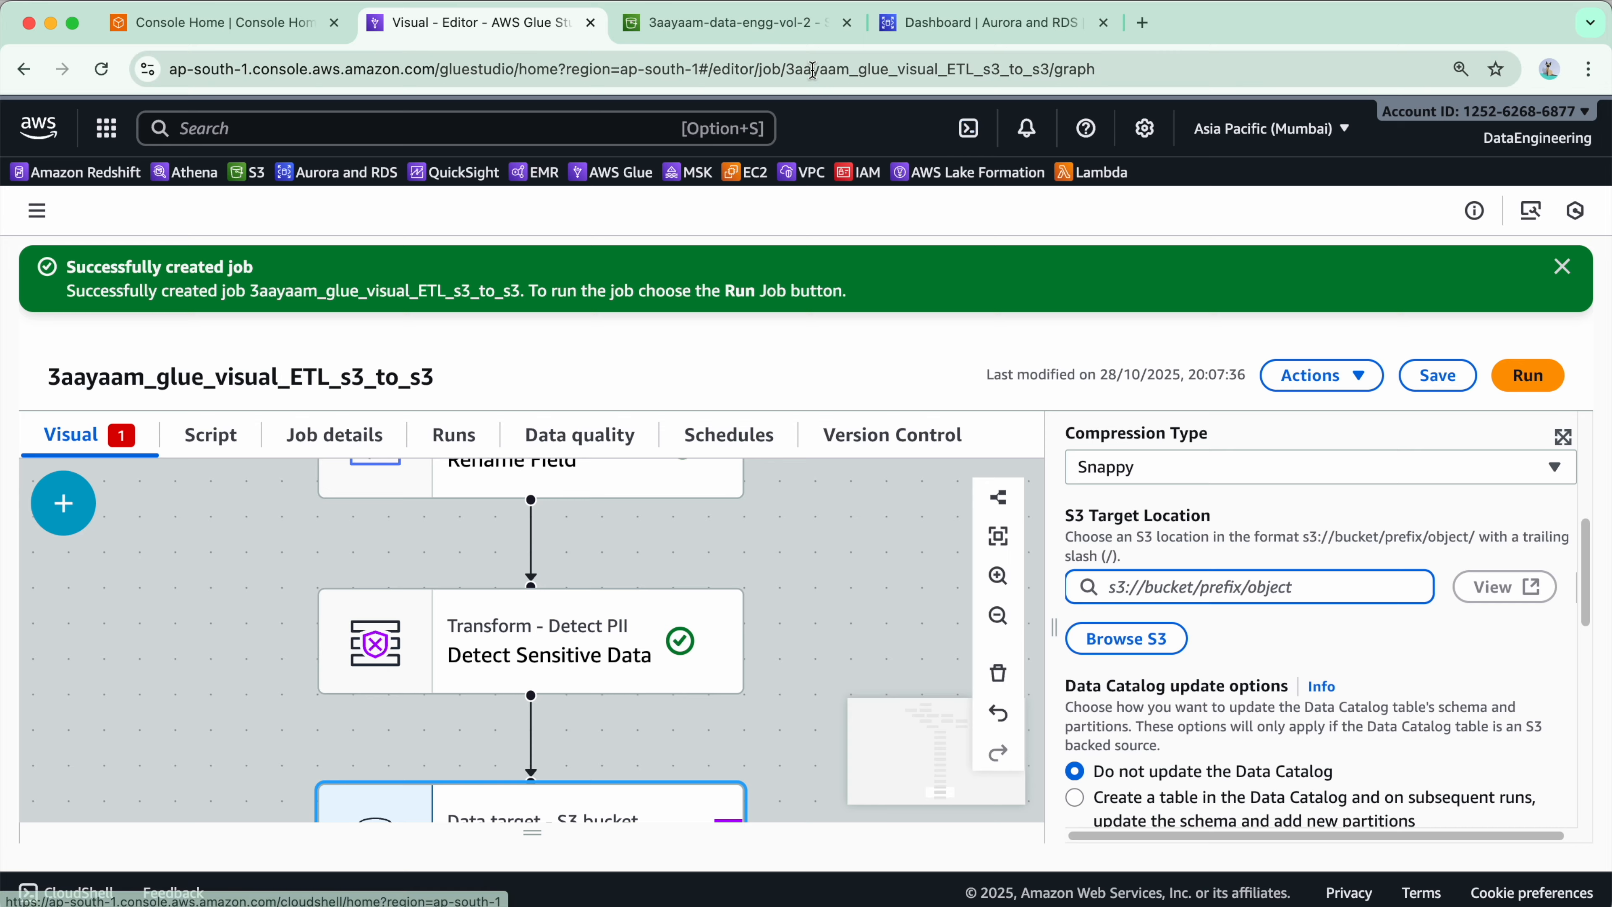
click(730, 23)
click(609, 213)
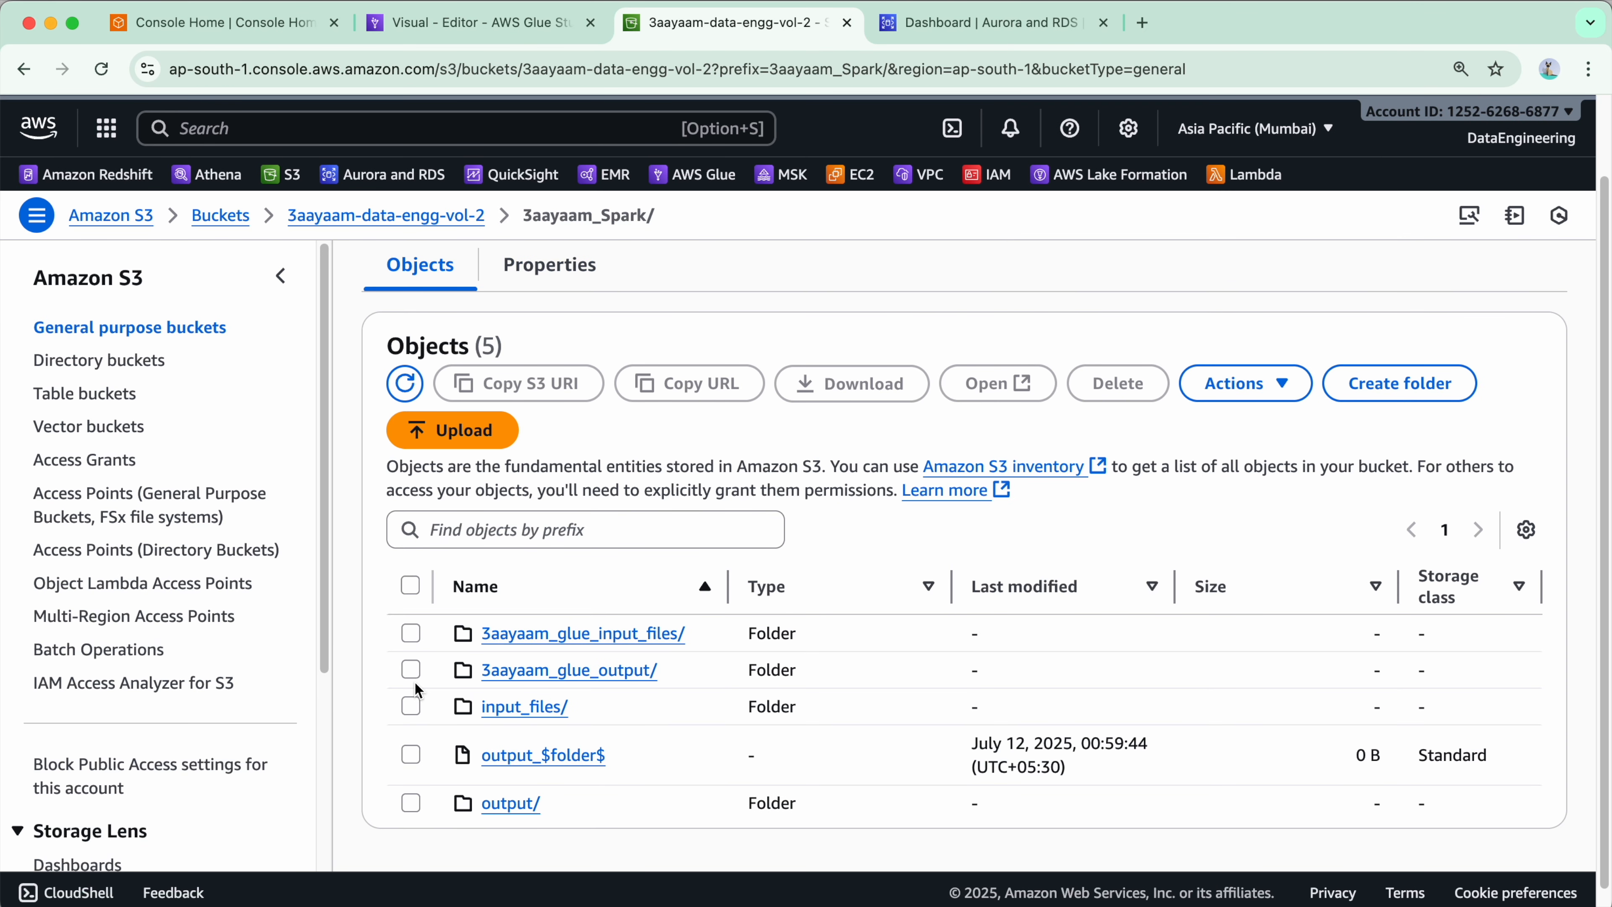
click(412, 670)
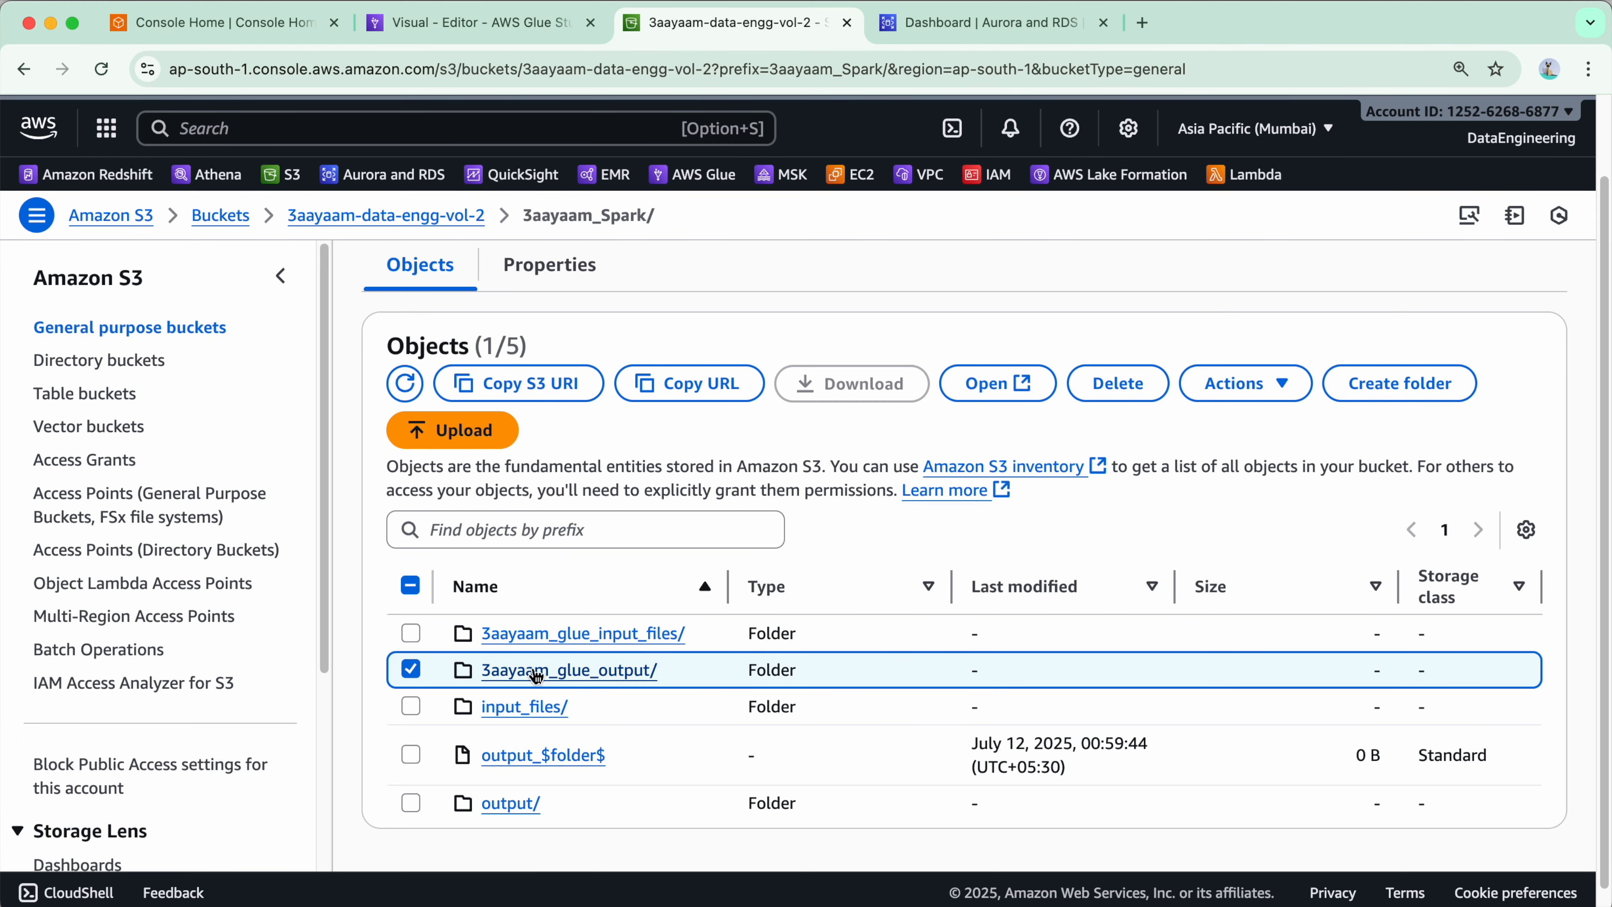
click(537, 390)
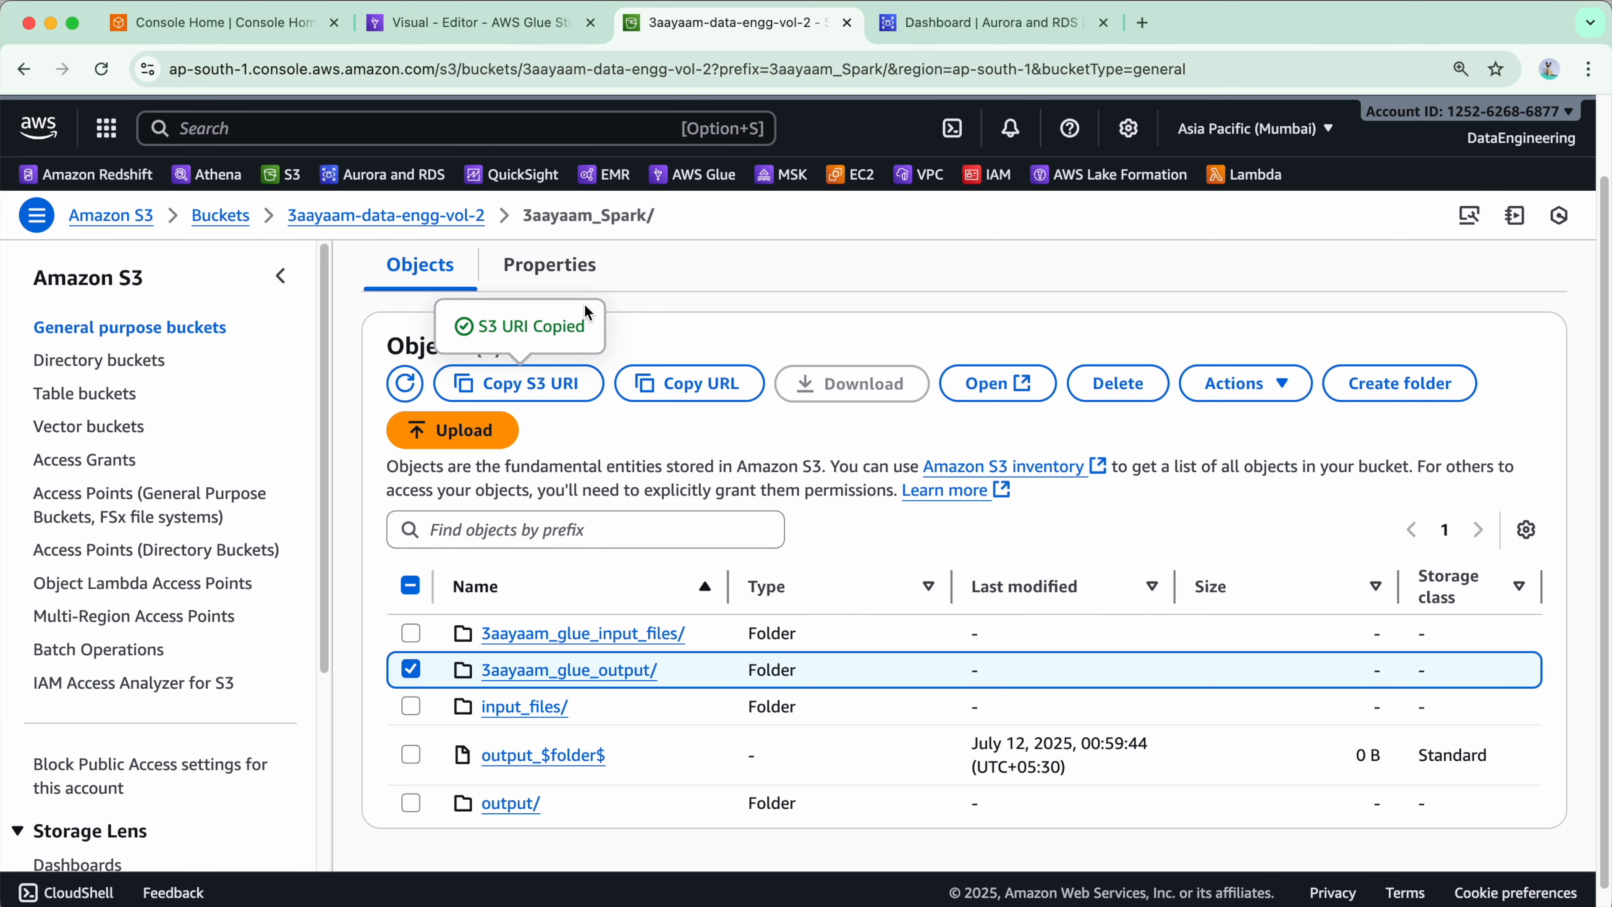
click(502, 43)
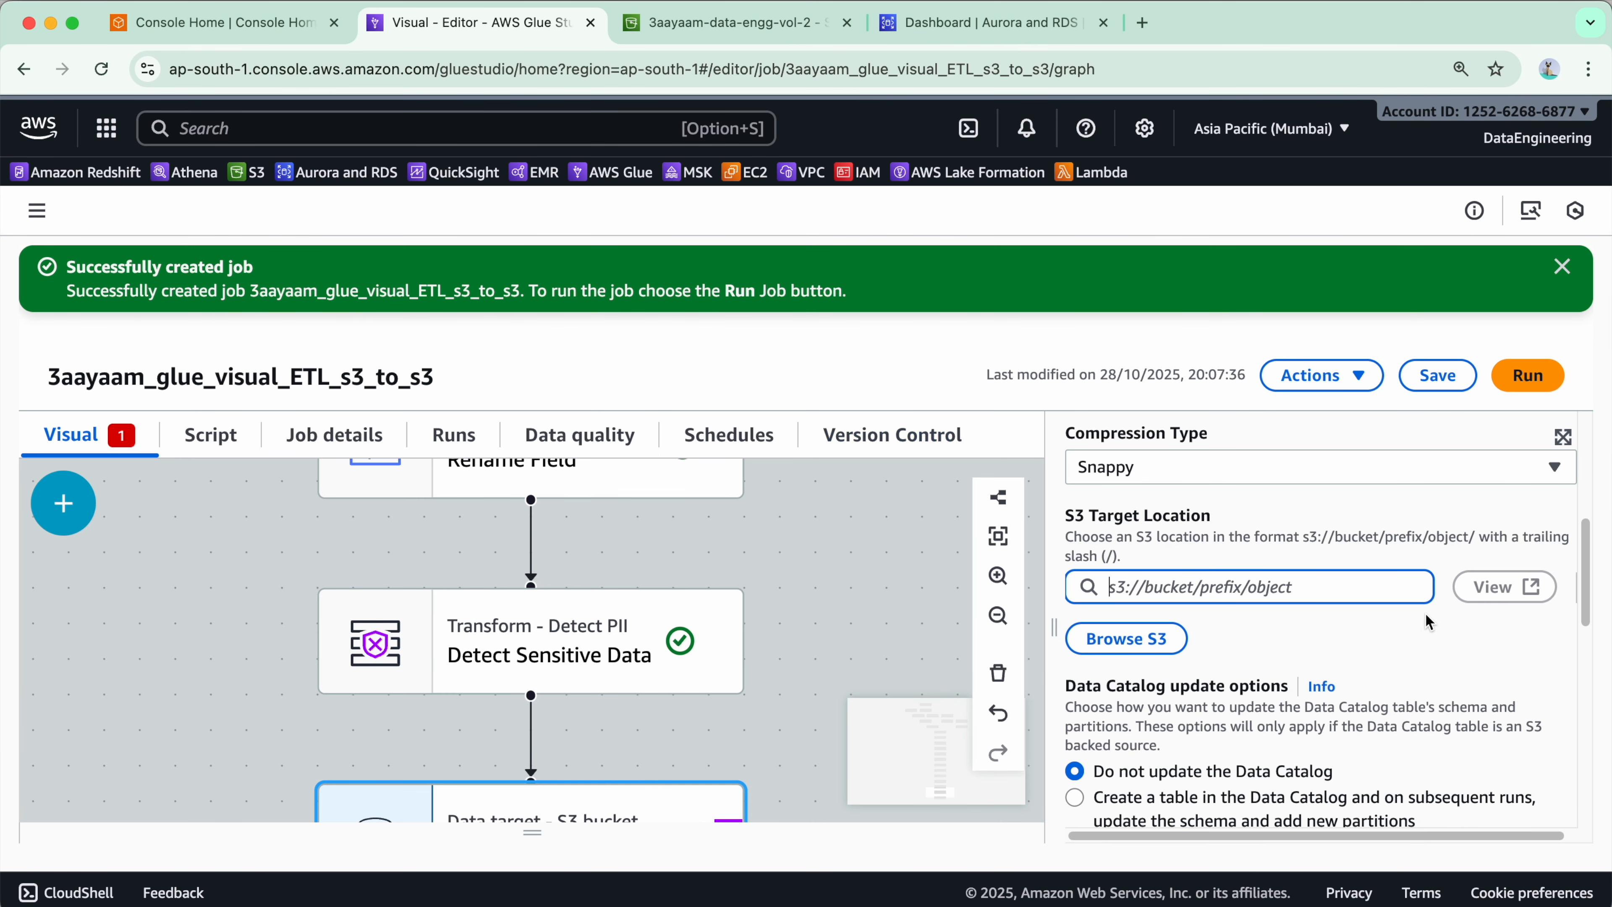
- Set the S3 target location to the copied 3aayaam_glue_output path followed by finance_joined_dataset/
key(super+v)
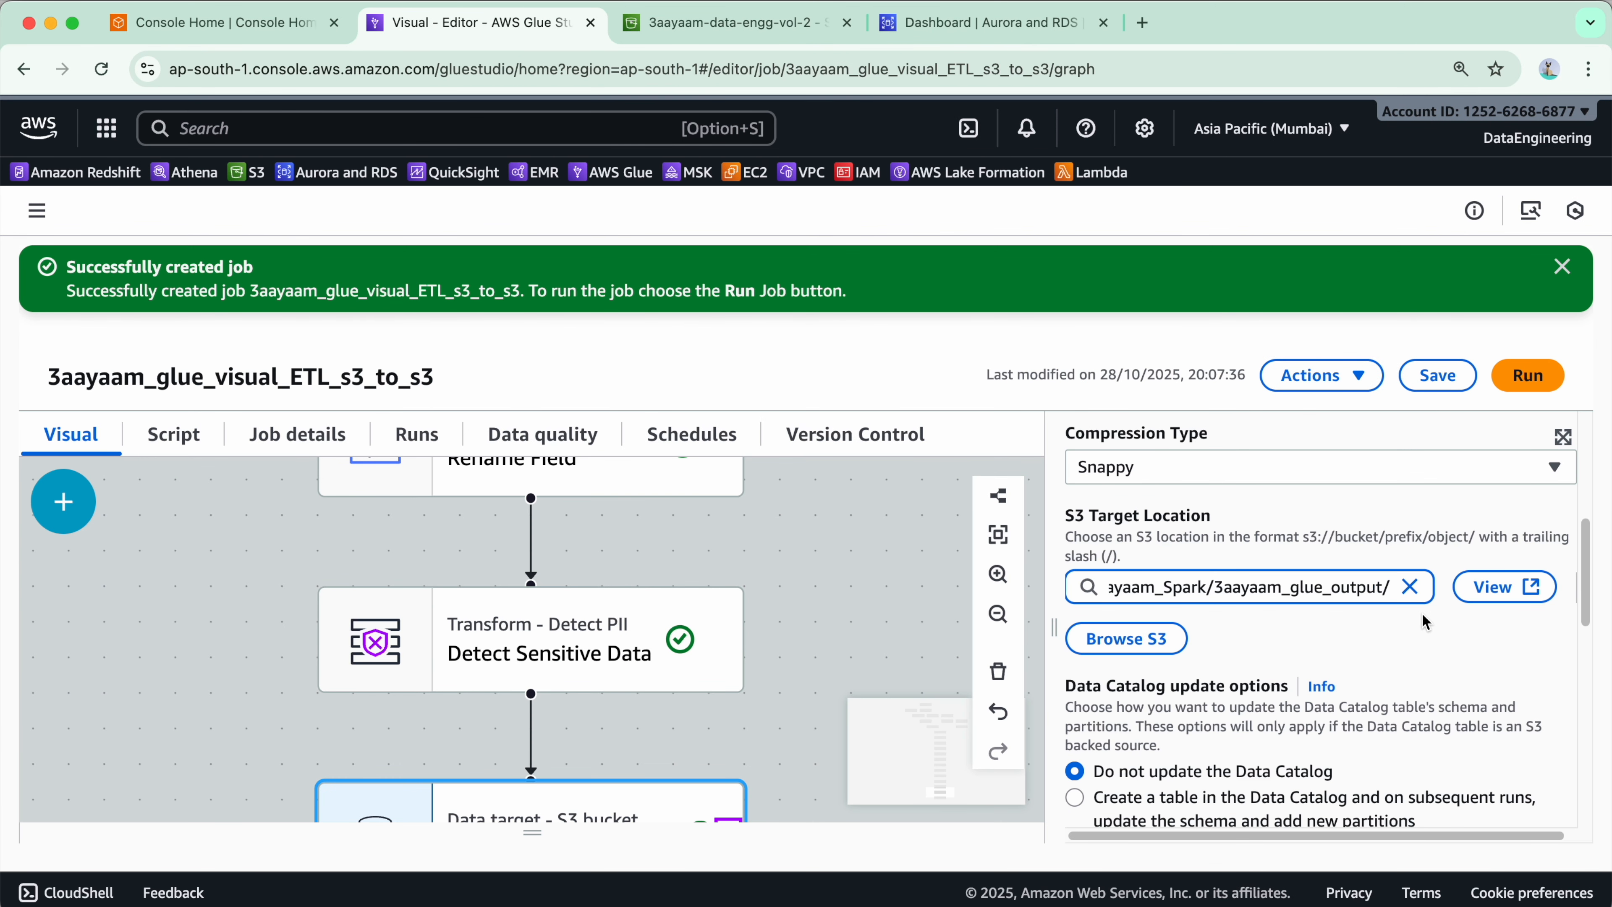
text(finance_dataset)
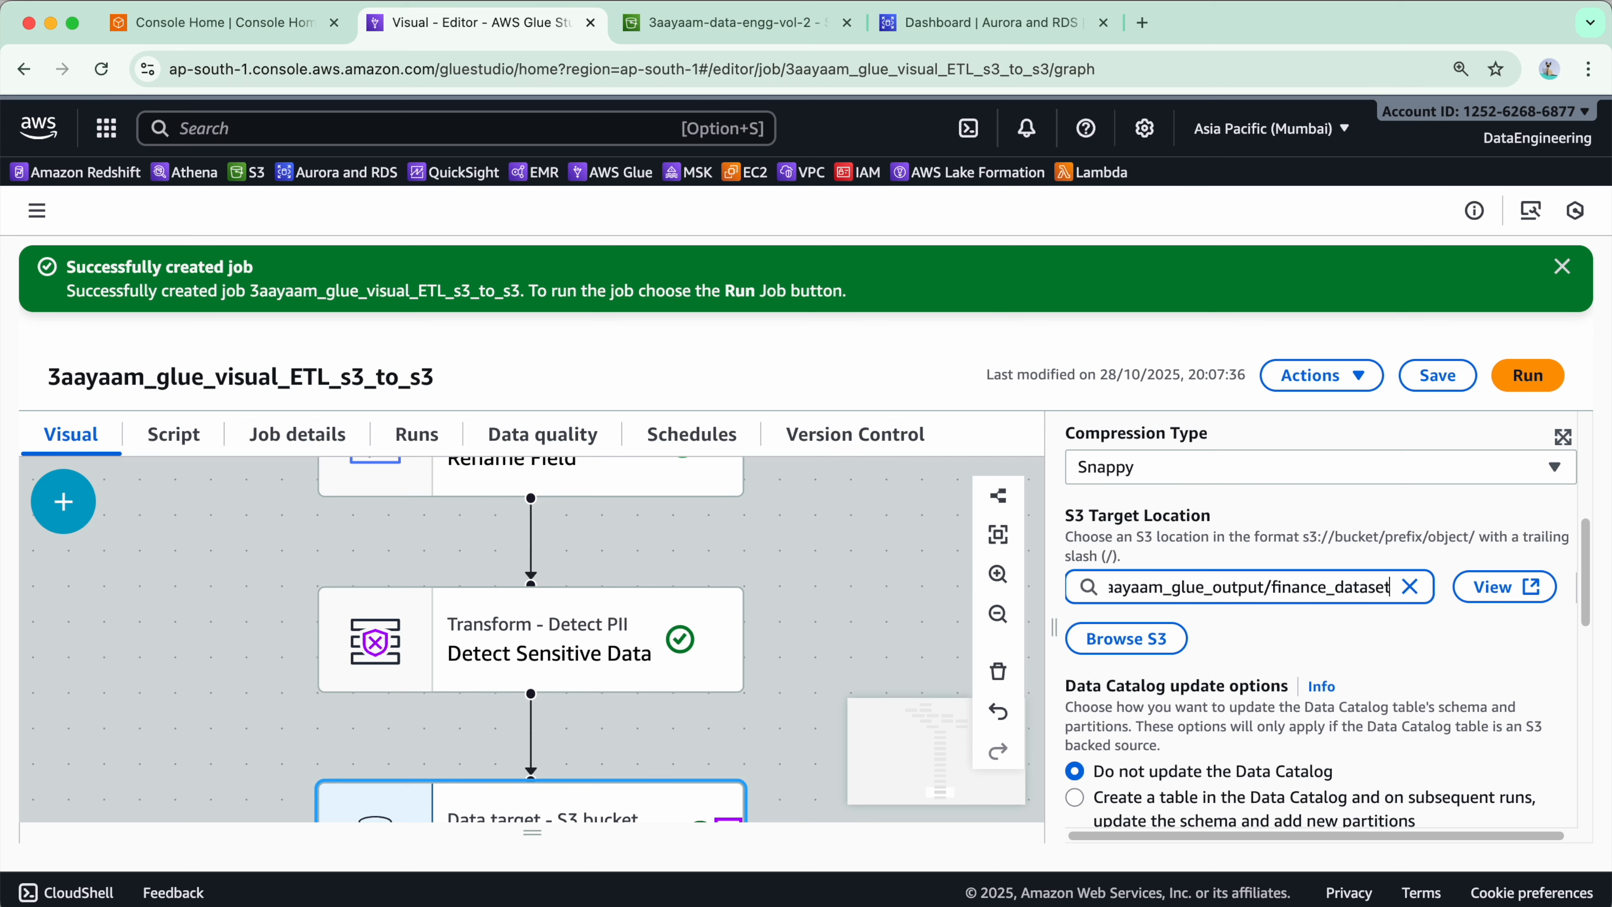
key(Left)
key(Left)
key(Left)
key(Left)
key(Left)
key(Left)
key(Left)
text(joined_)
key(super+Right)
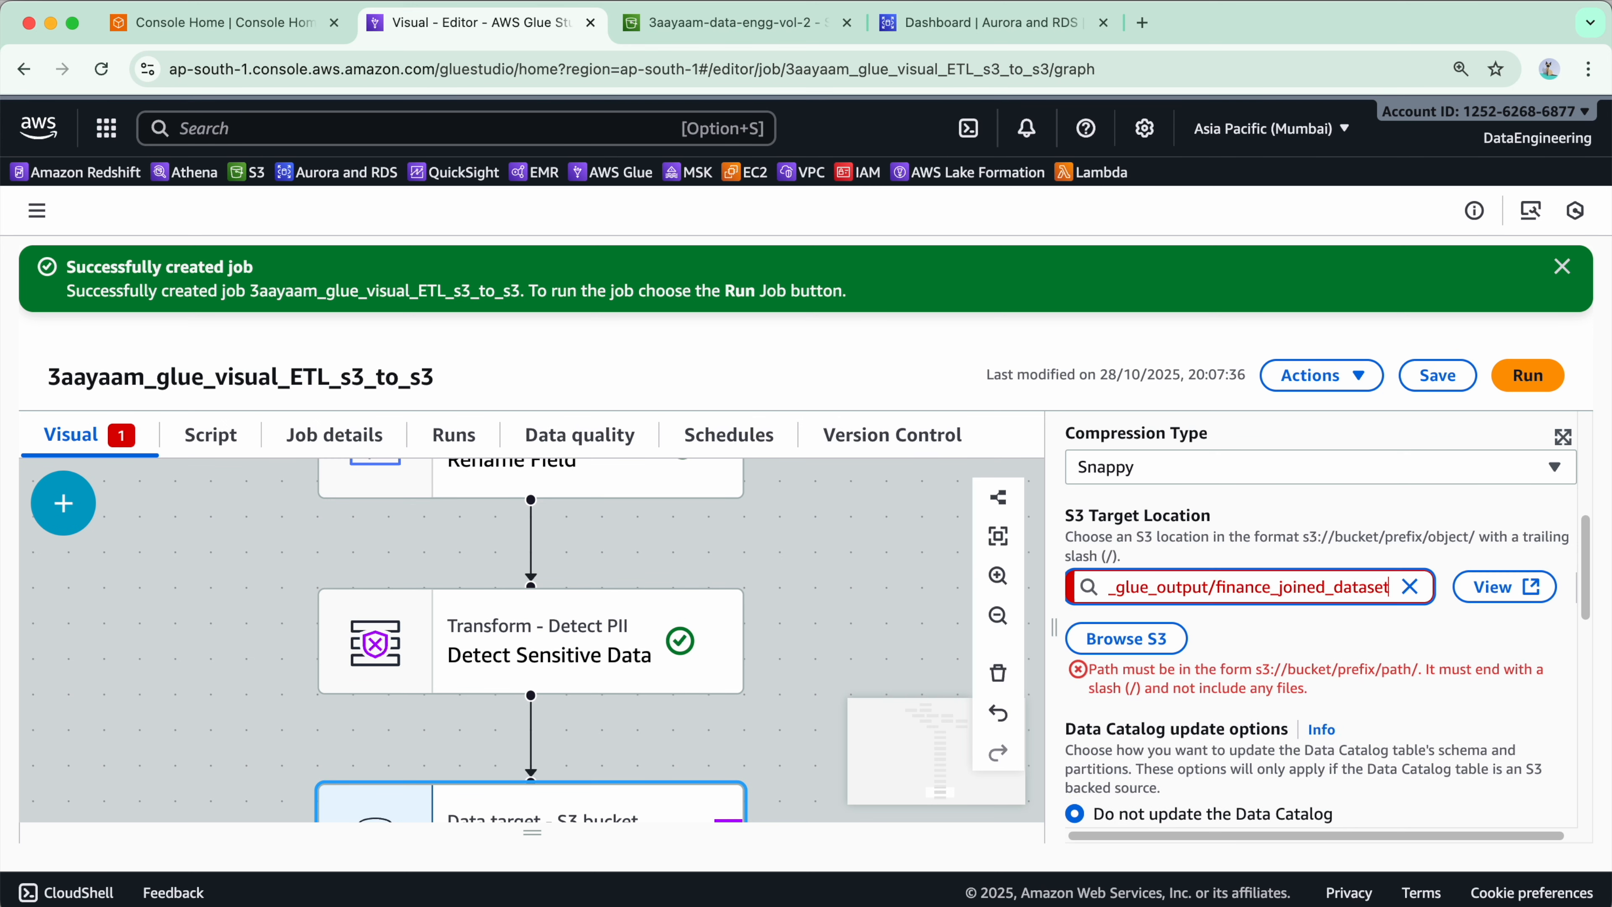
text(/)
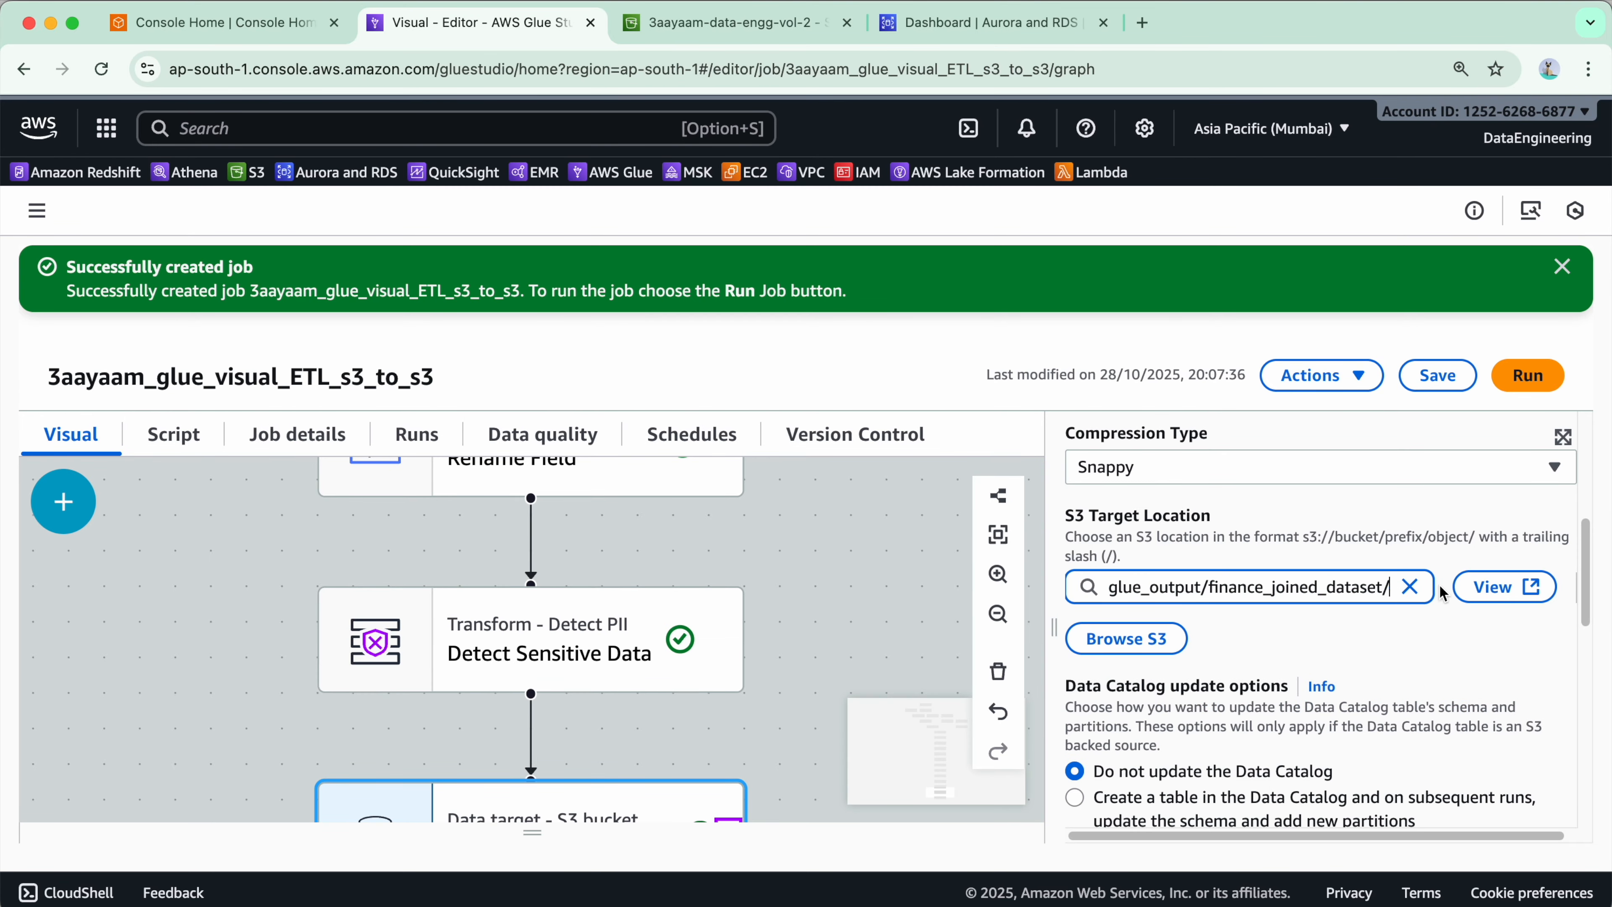
scroll(1437, 556, down, 5)
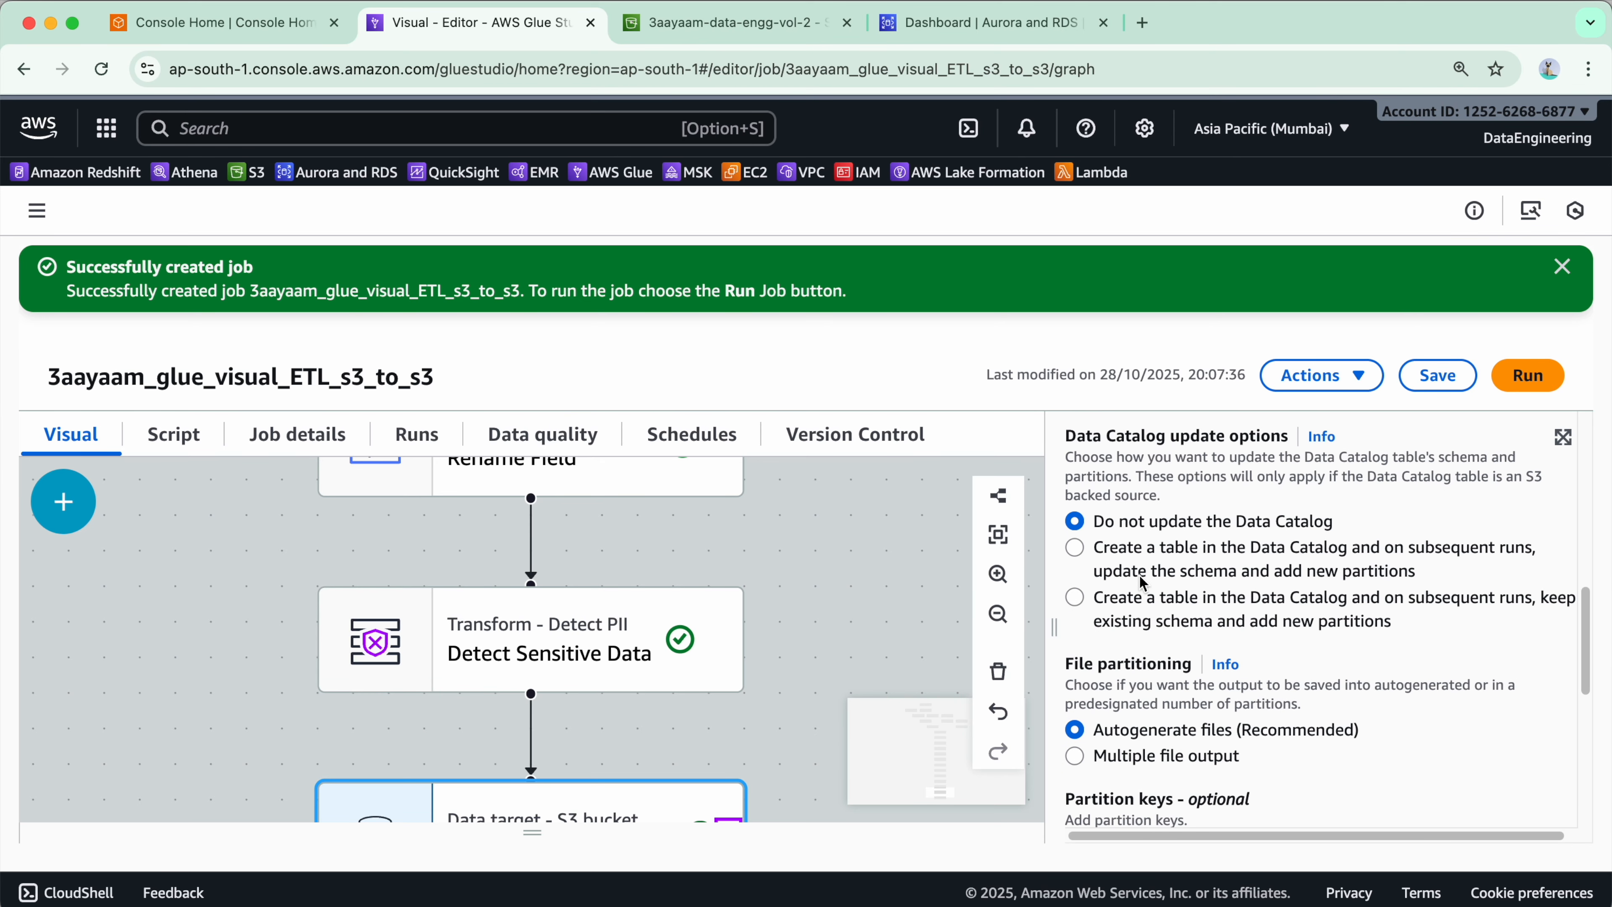
scroll(1145, 600, up, 3)
scroll(1130, 635, down, 2)
scroll(1117, 658, down, 1)
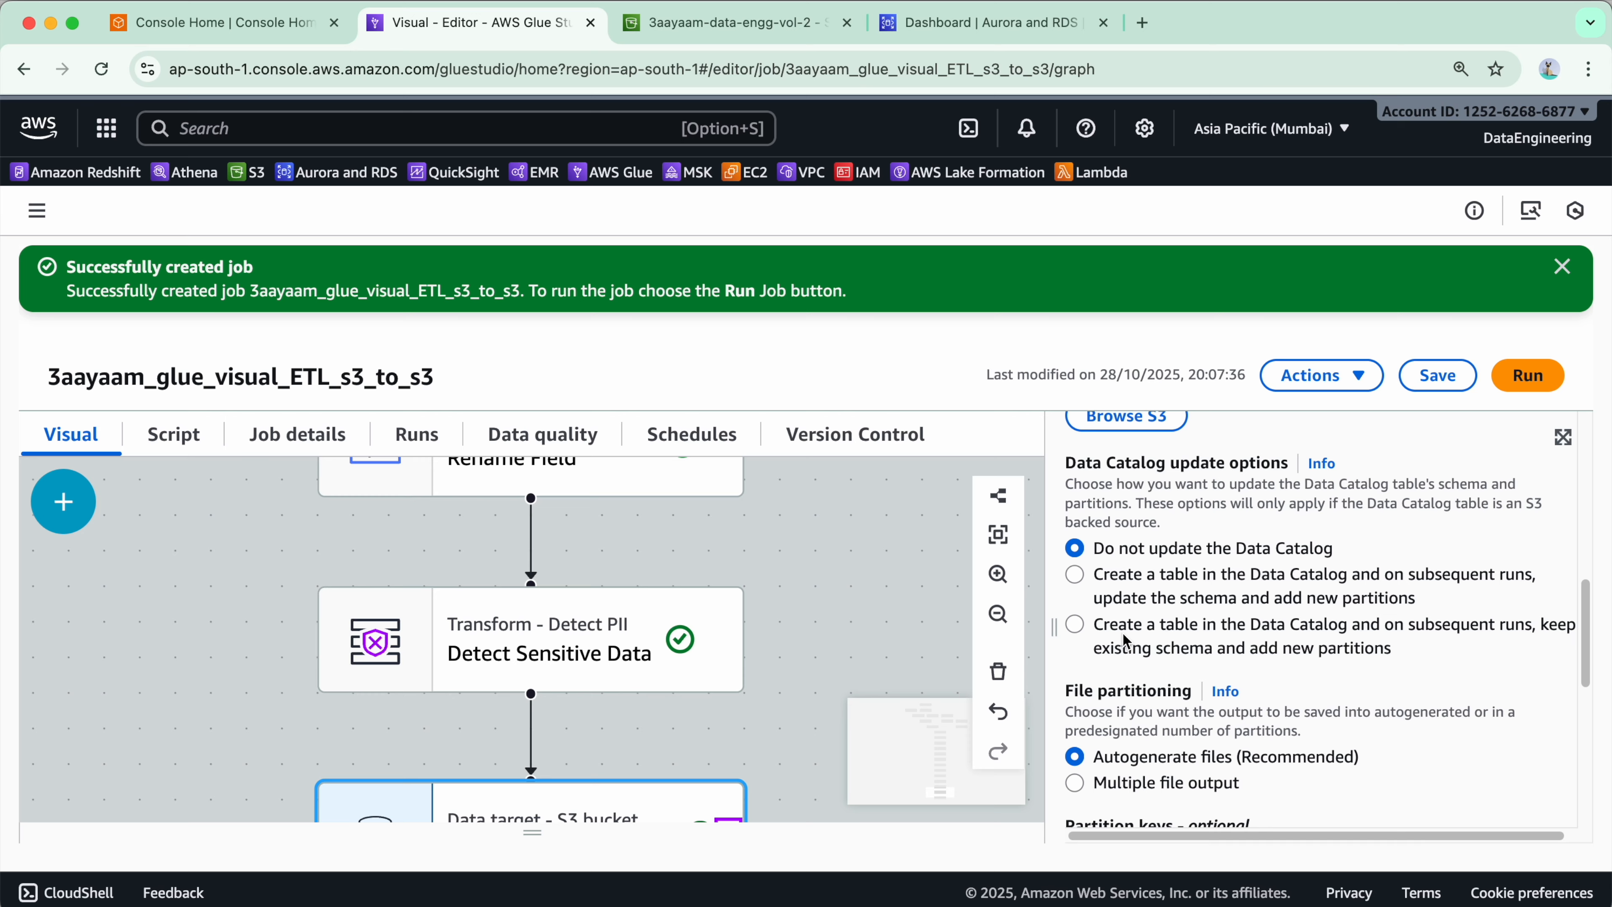
- Set the target to create a Data Catalog table and keep the existing schema while adding new partitions on later runs
click(1082, 583)
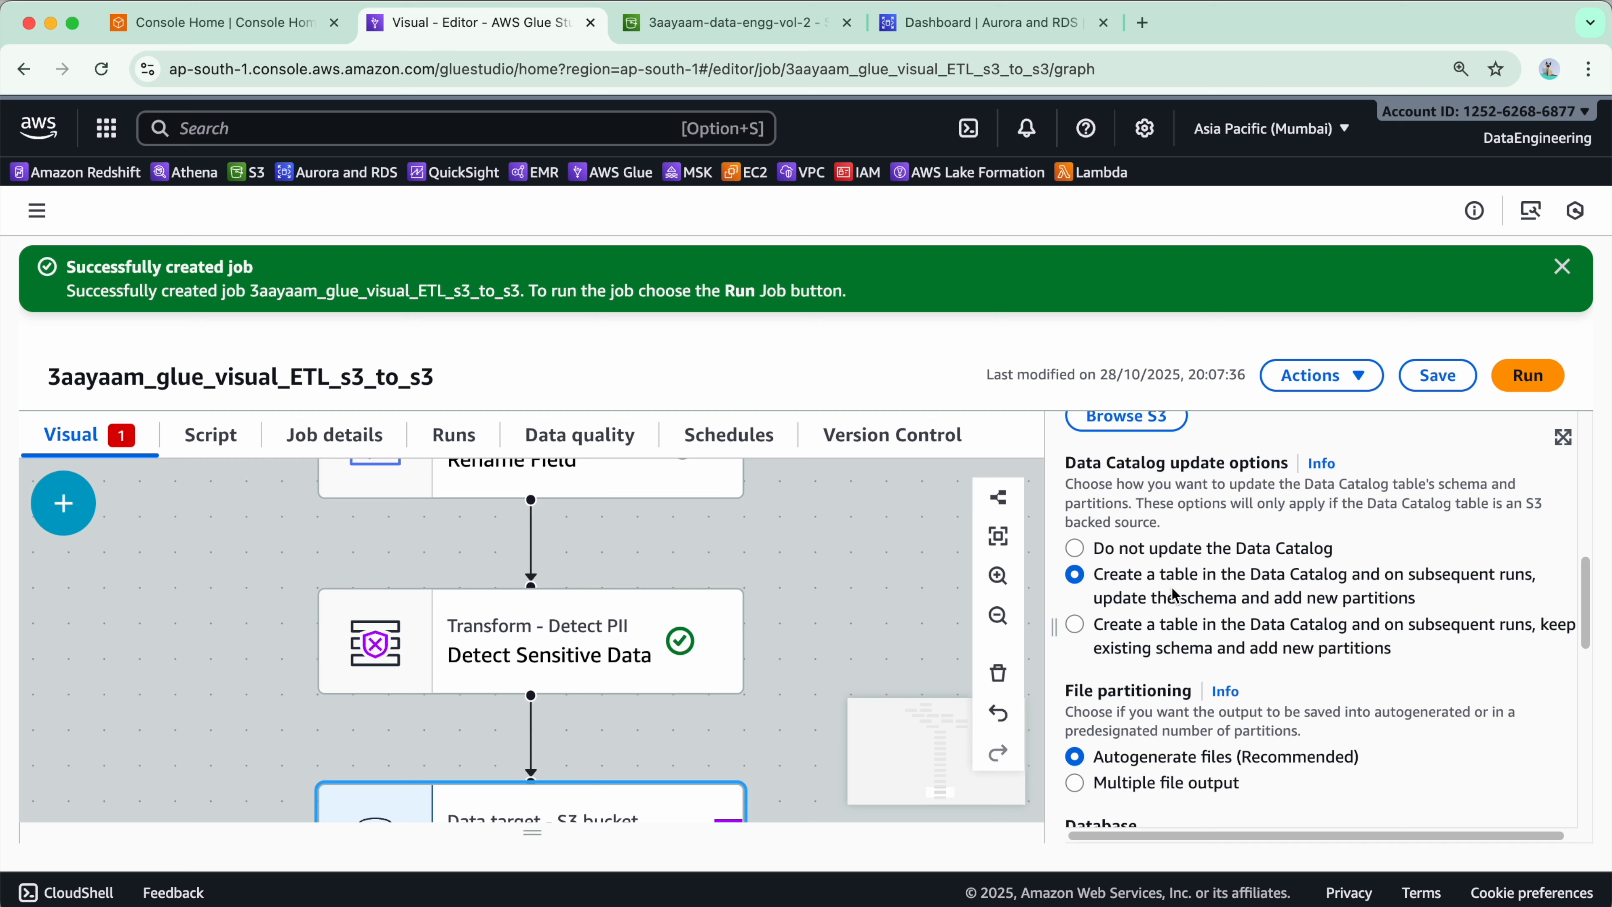
click(1163, 627)
scroll(1333, 654, down, 3)
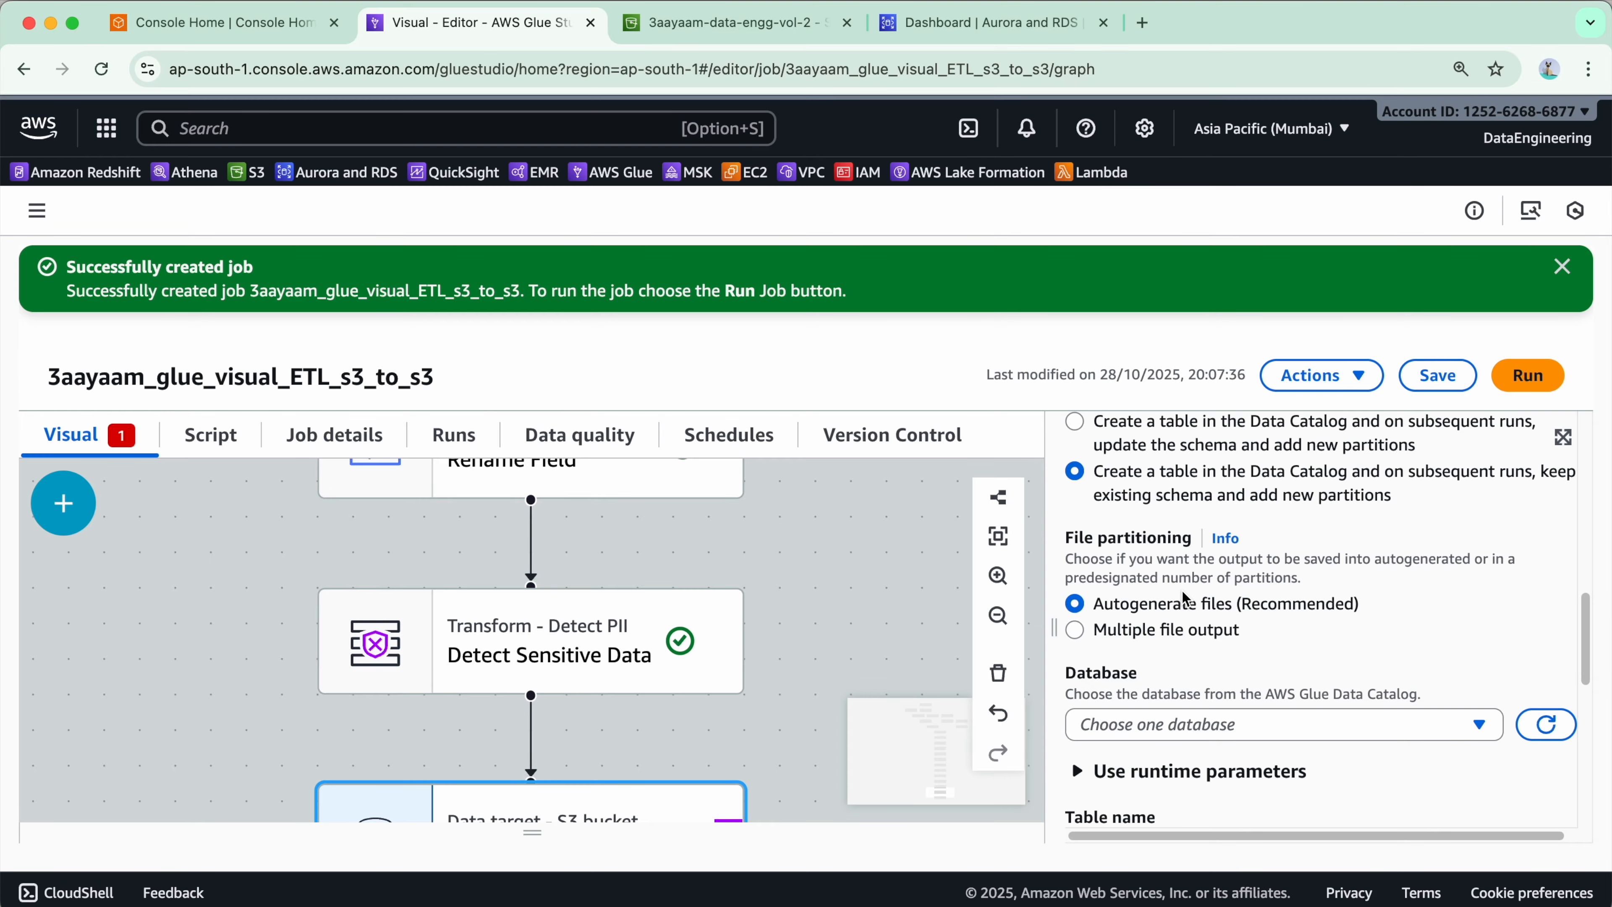
scroll(1266, 730, down, 2)
- Choose a Data Catalog database for the target and set the table name to finance_analyzed_data
click(1255, 606)
click(1174, 636)
scroll(1339, 597, down, 3)
click(1272, 526)
text(fin)
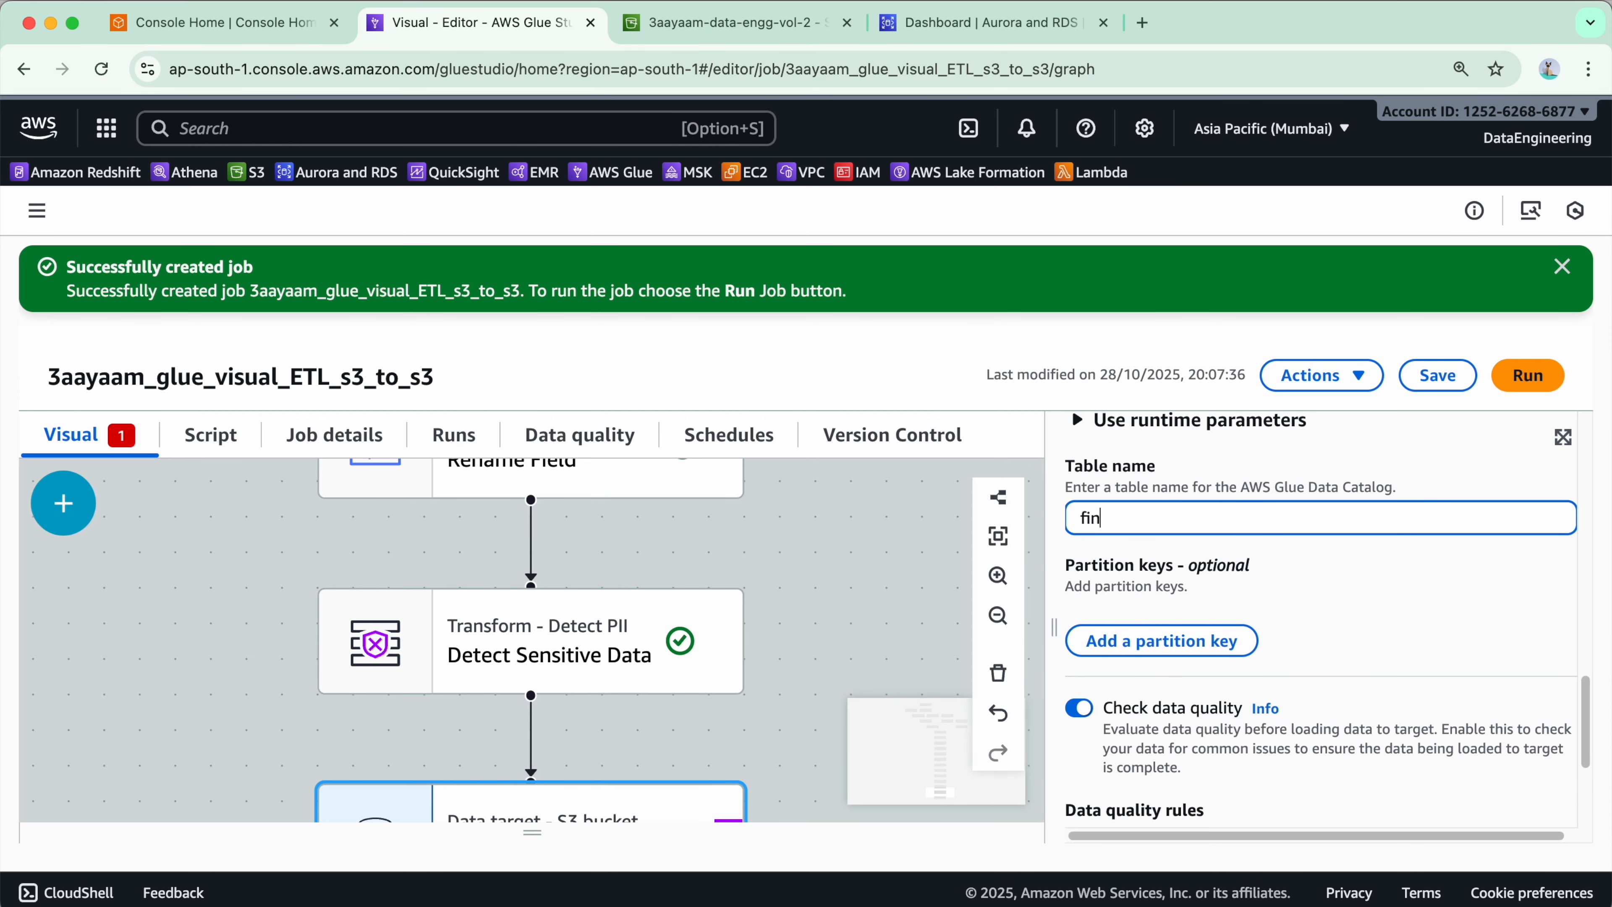
text(ance_analyzed_data)
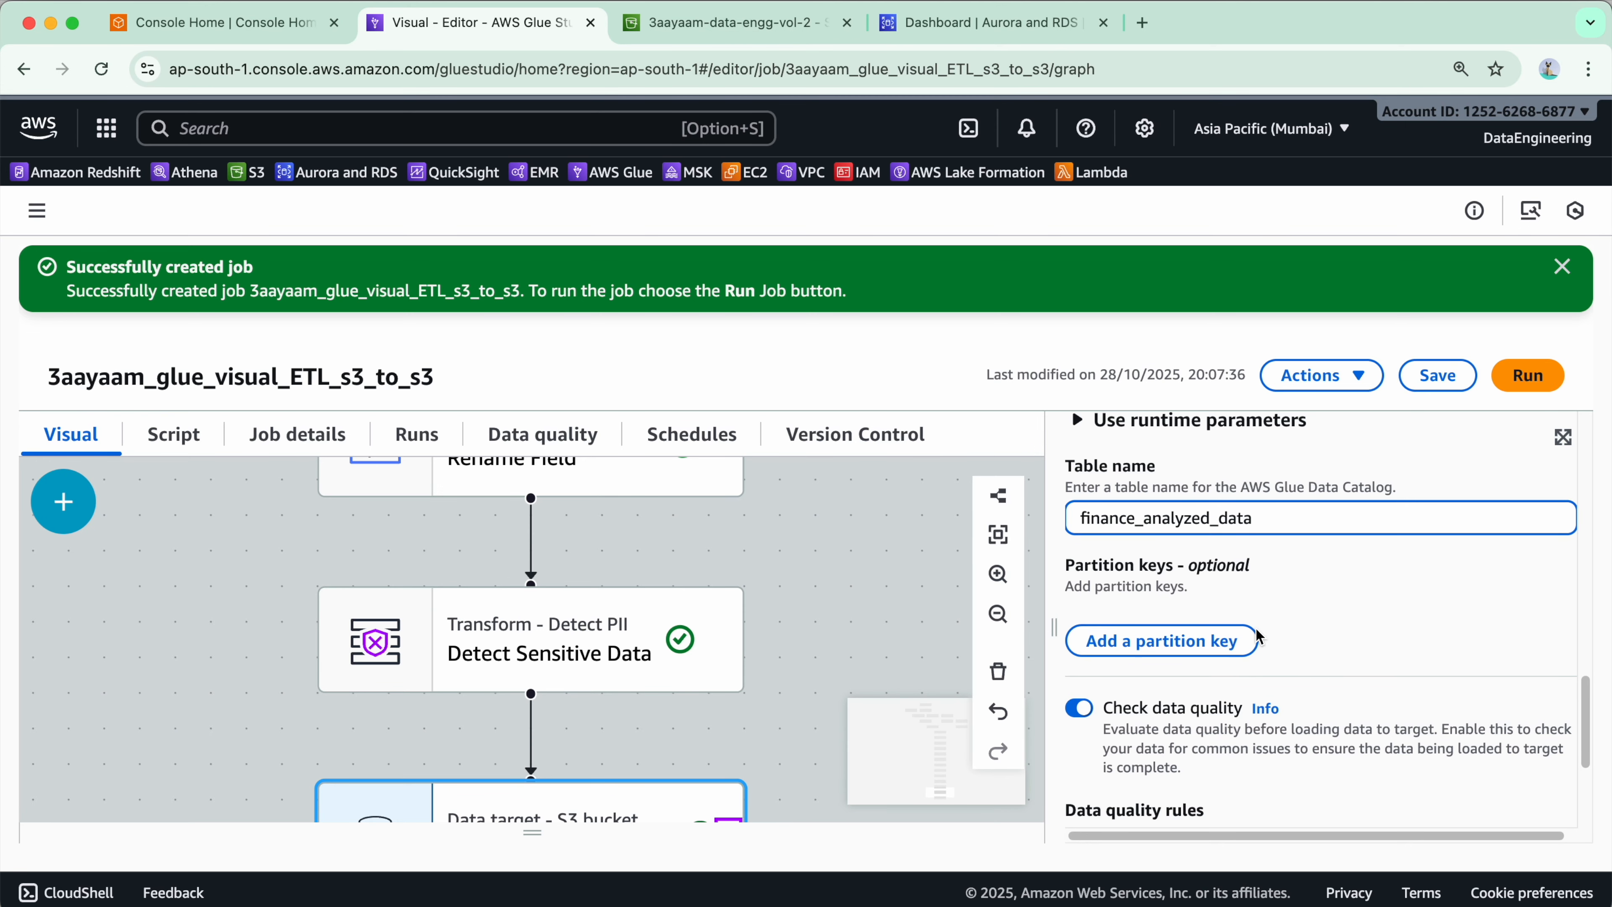
- Turn off the target's data quality check and save the job
drag(1053, 627, 1008, 627)
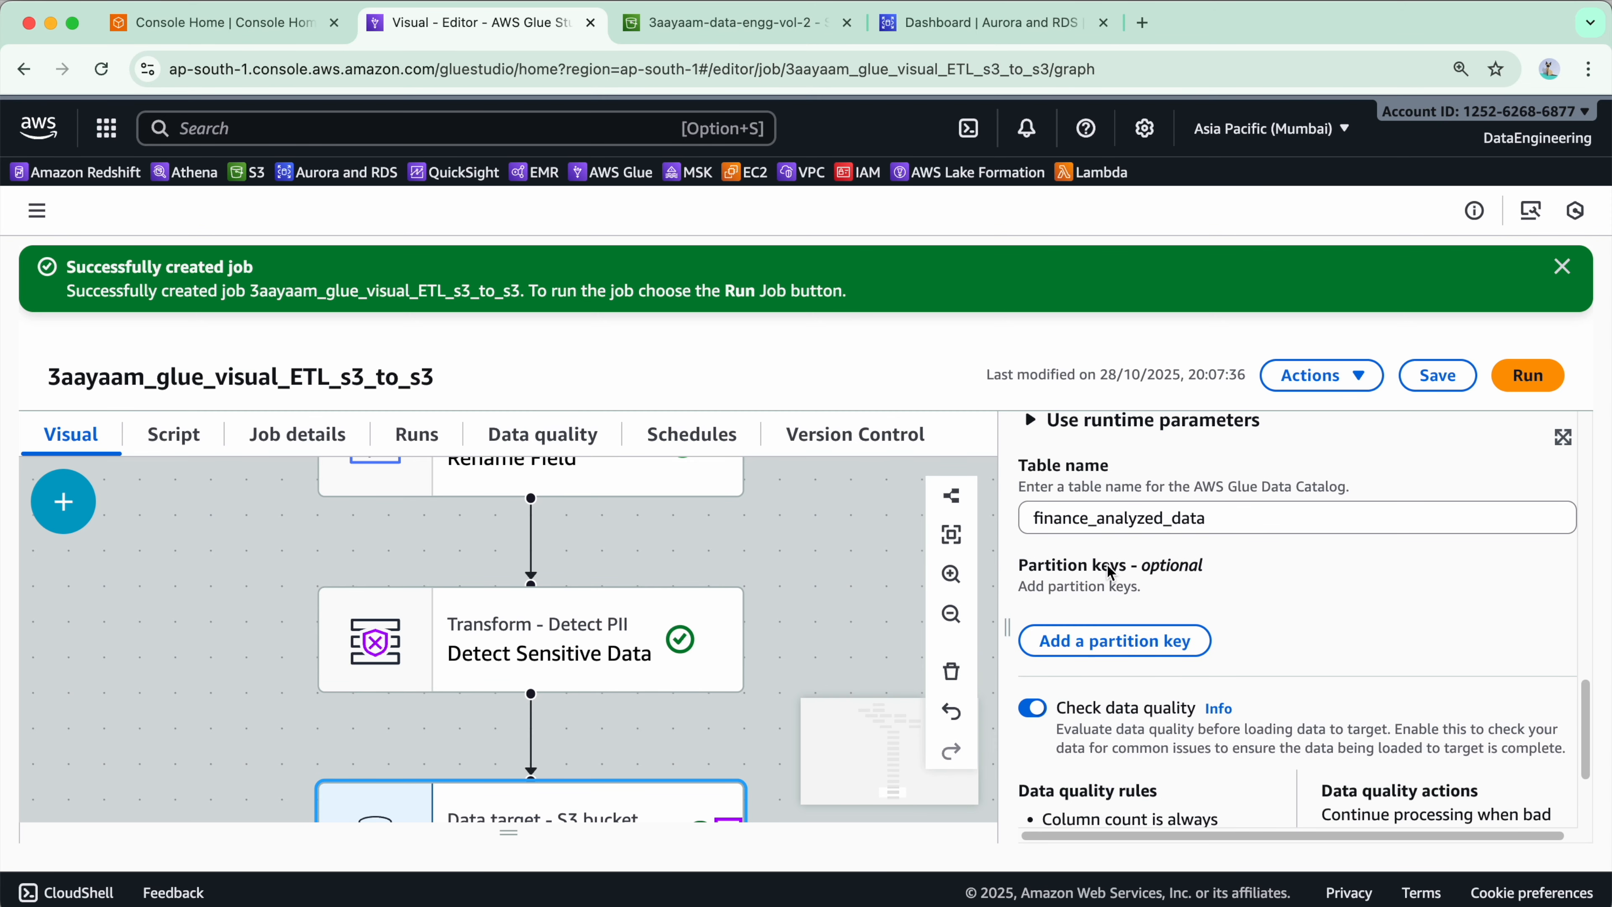
scroll(1199, 730, down, 3)
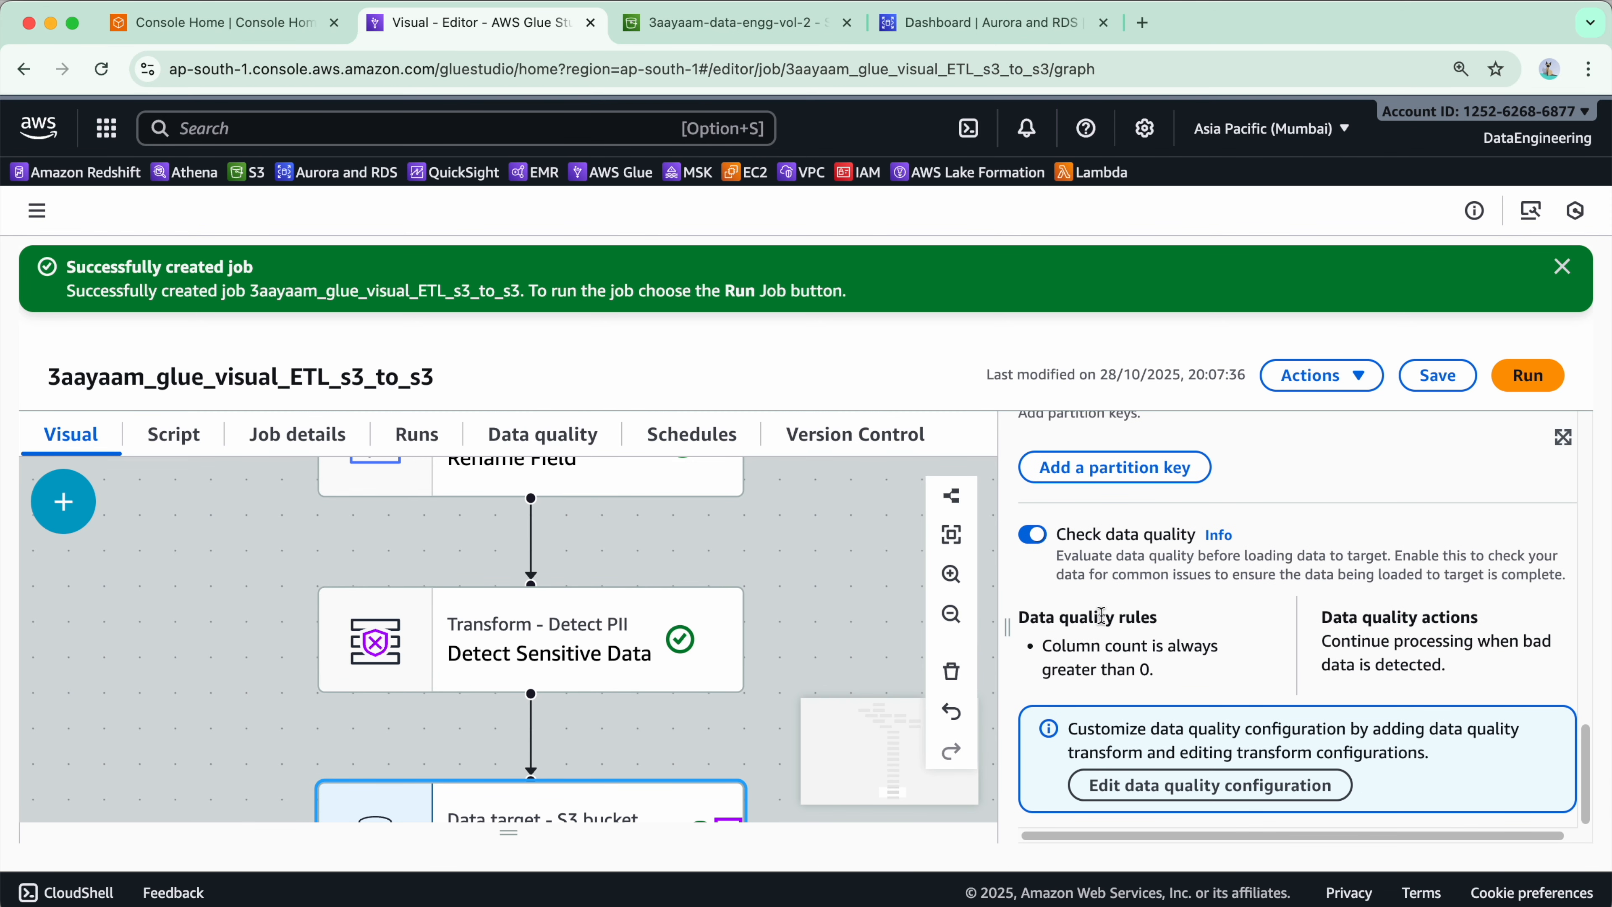
click(1041, 540)
click(1438, 376)
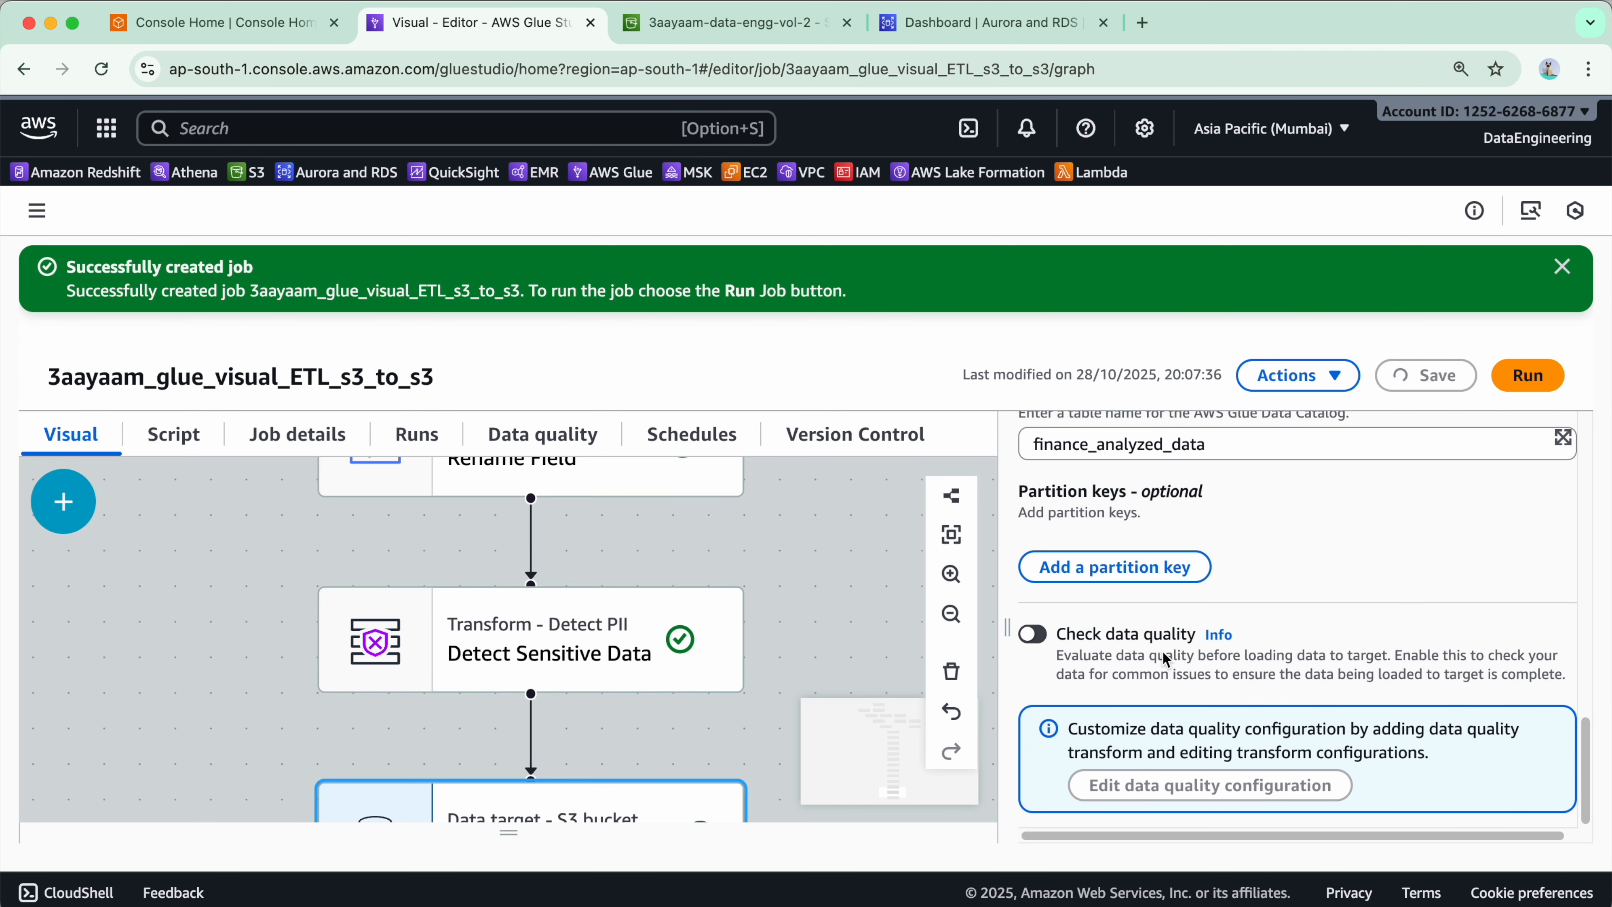
- Review the complete job graph and the generated Python script
scroll(659, 677, down, 5)
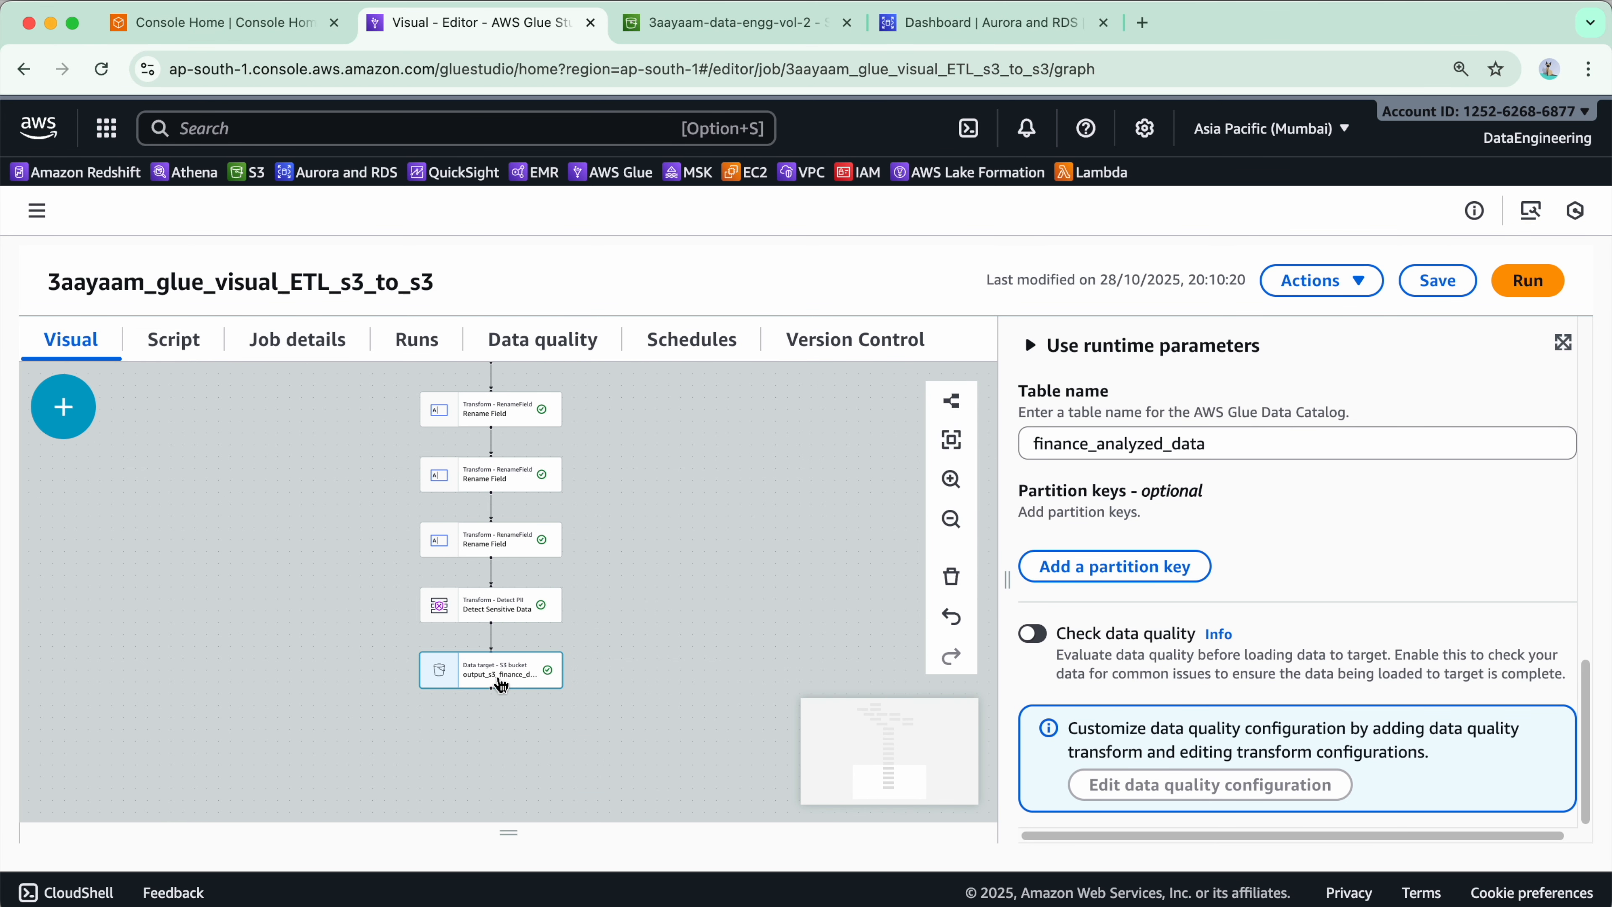
drag(703, 503, 735, 655)
scroll(761, 496, up, 10)
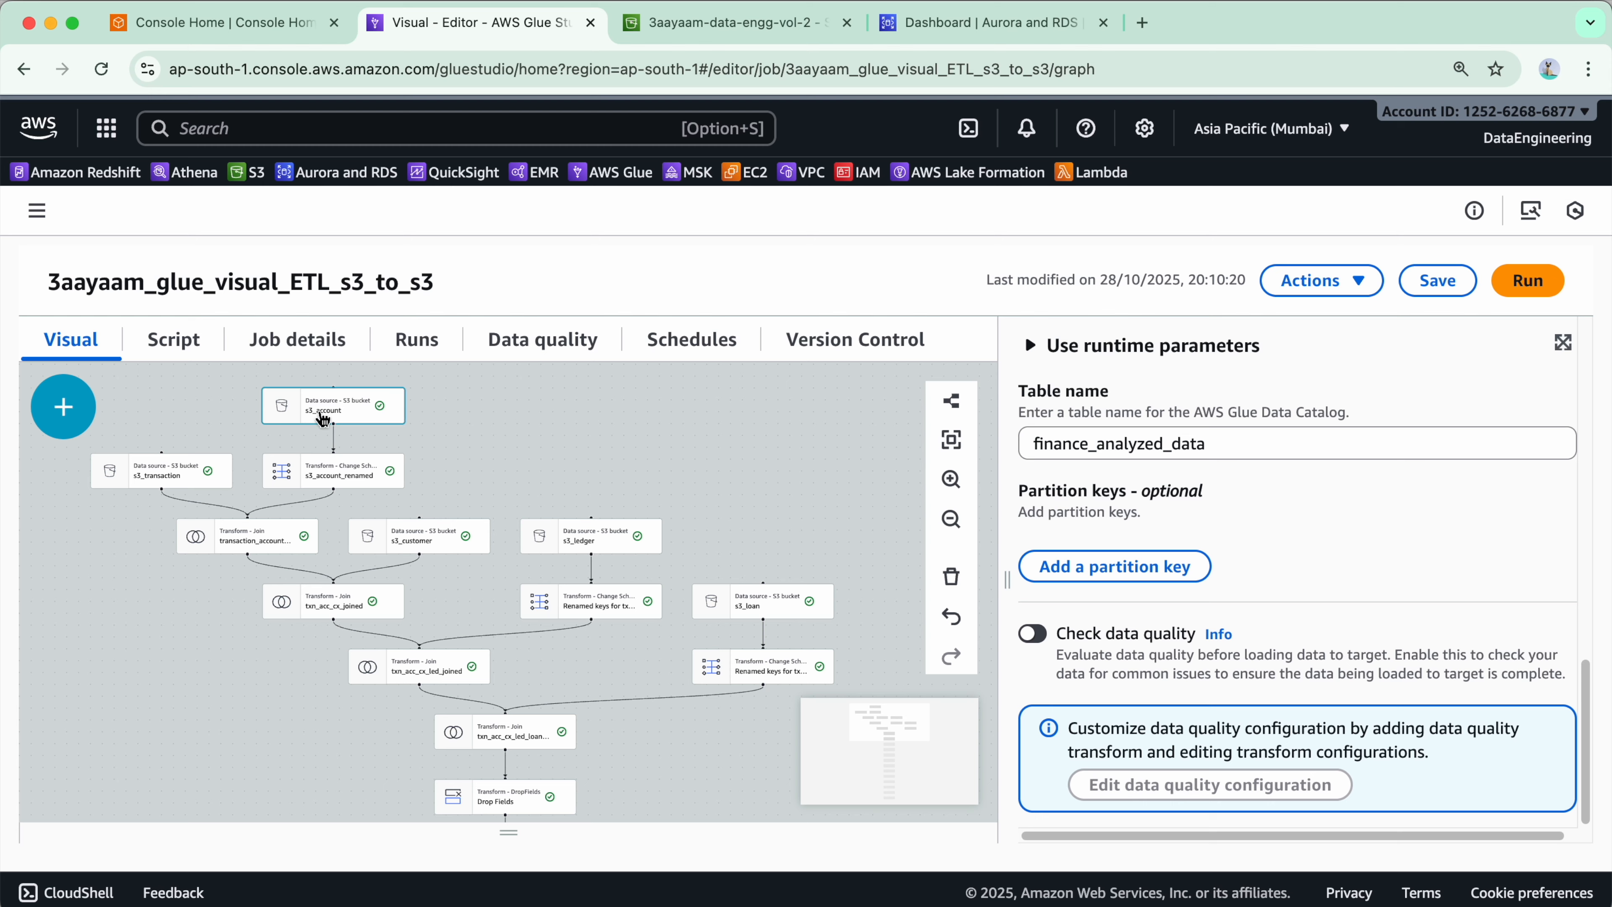
click(186, 353)
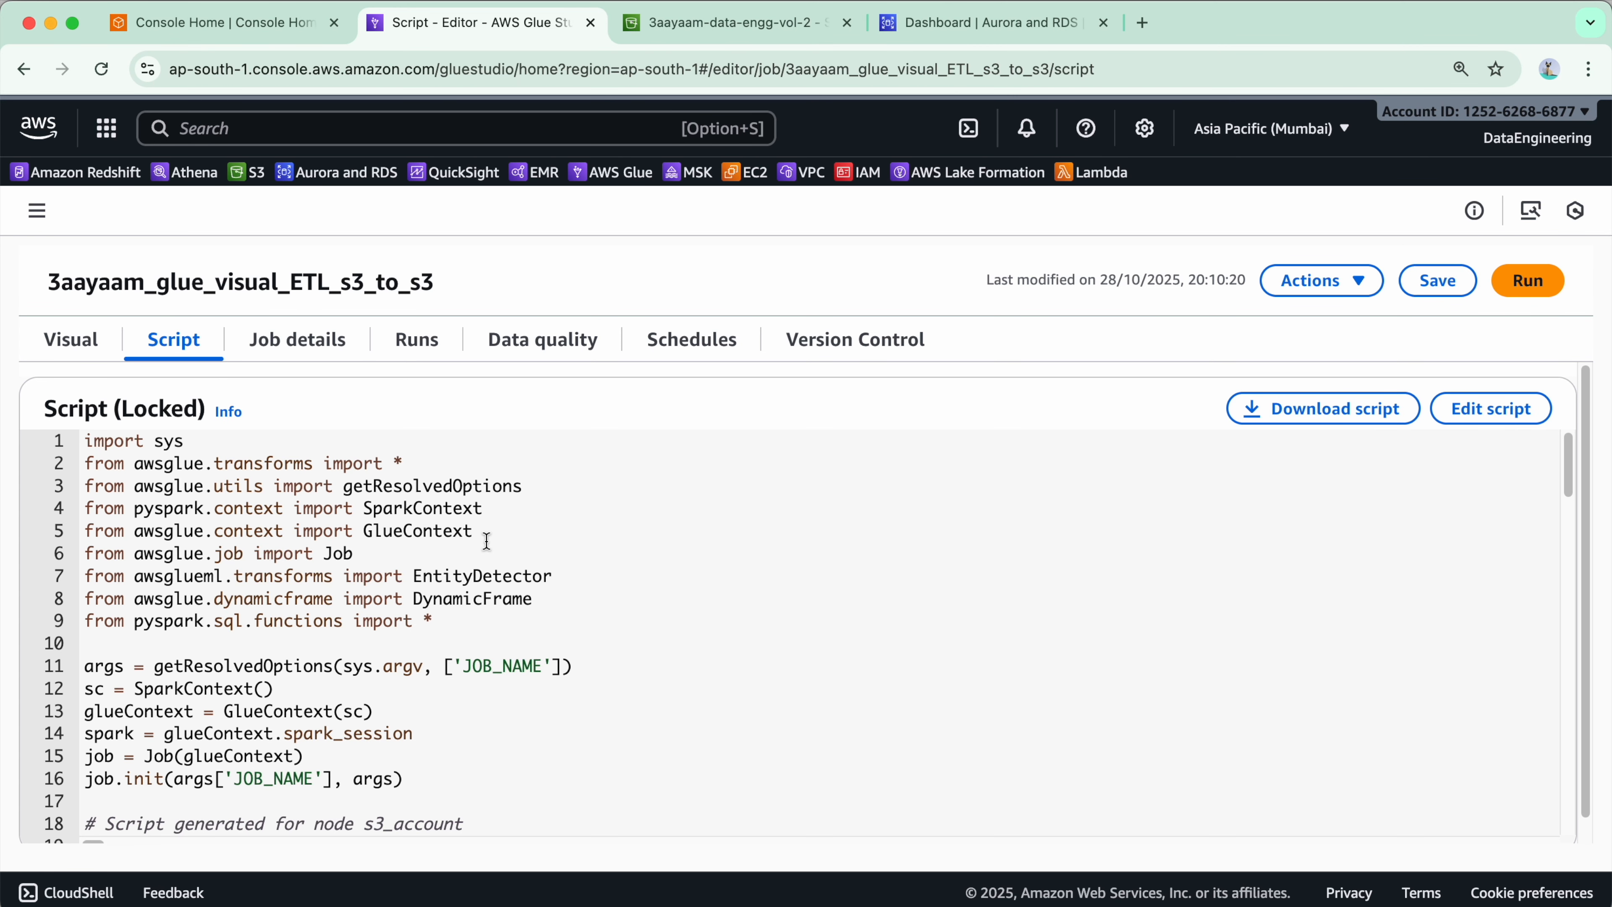
scroll(486, 547, down, 20)
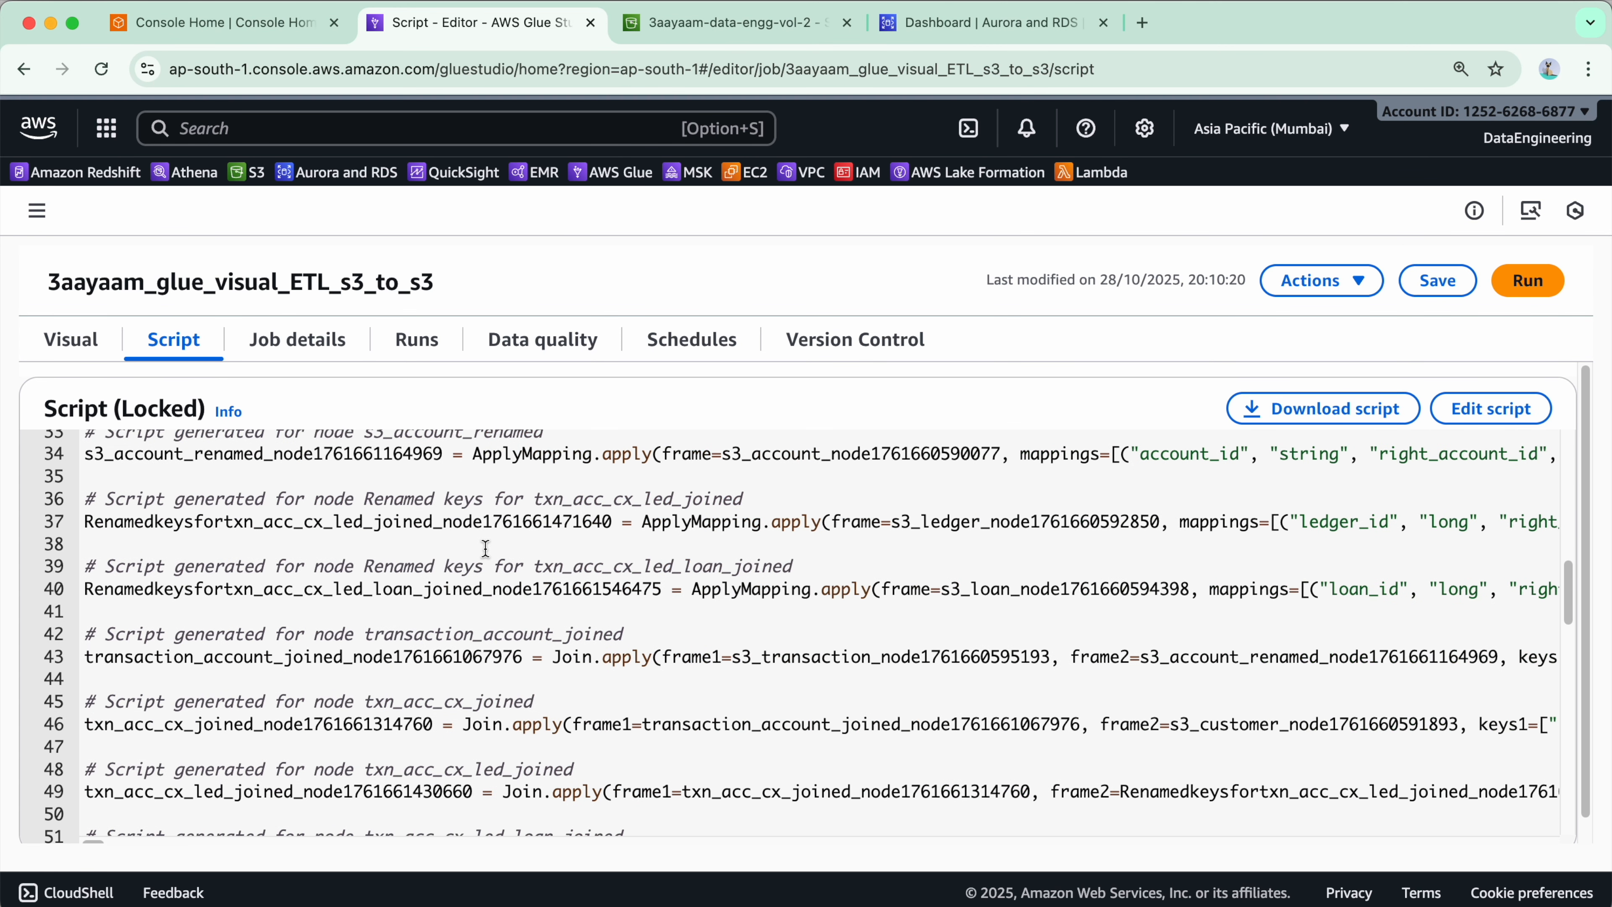
scroll(487, 547, up, 20)
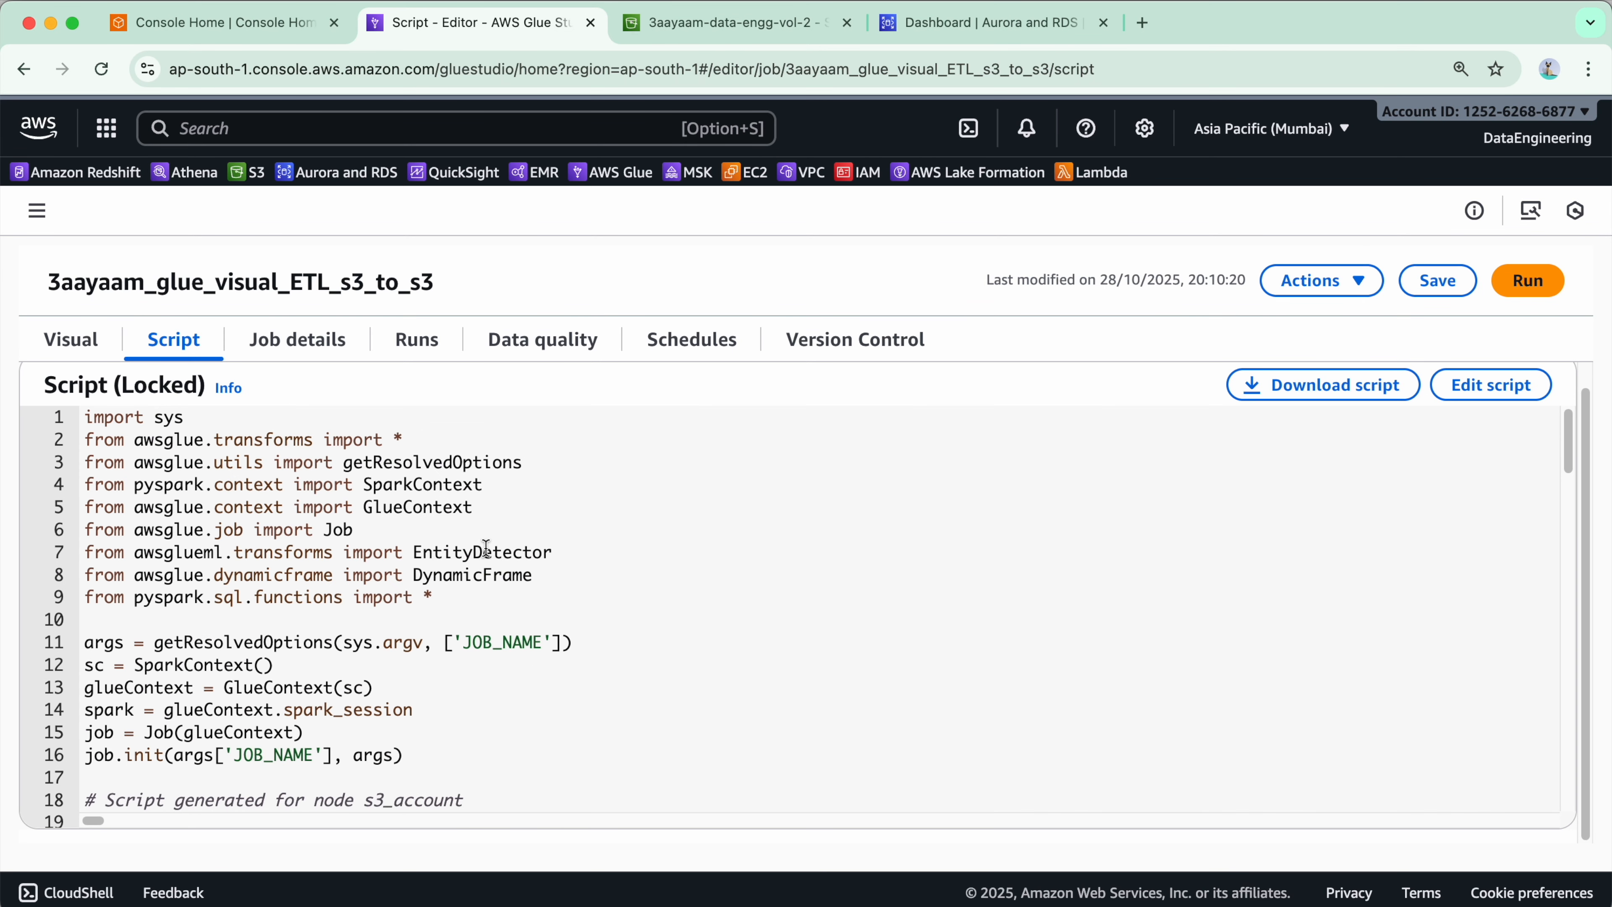
- Browse the job's details, runs, schedules and data quality pages
click(299, 346)
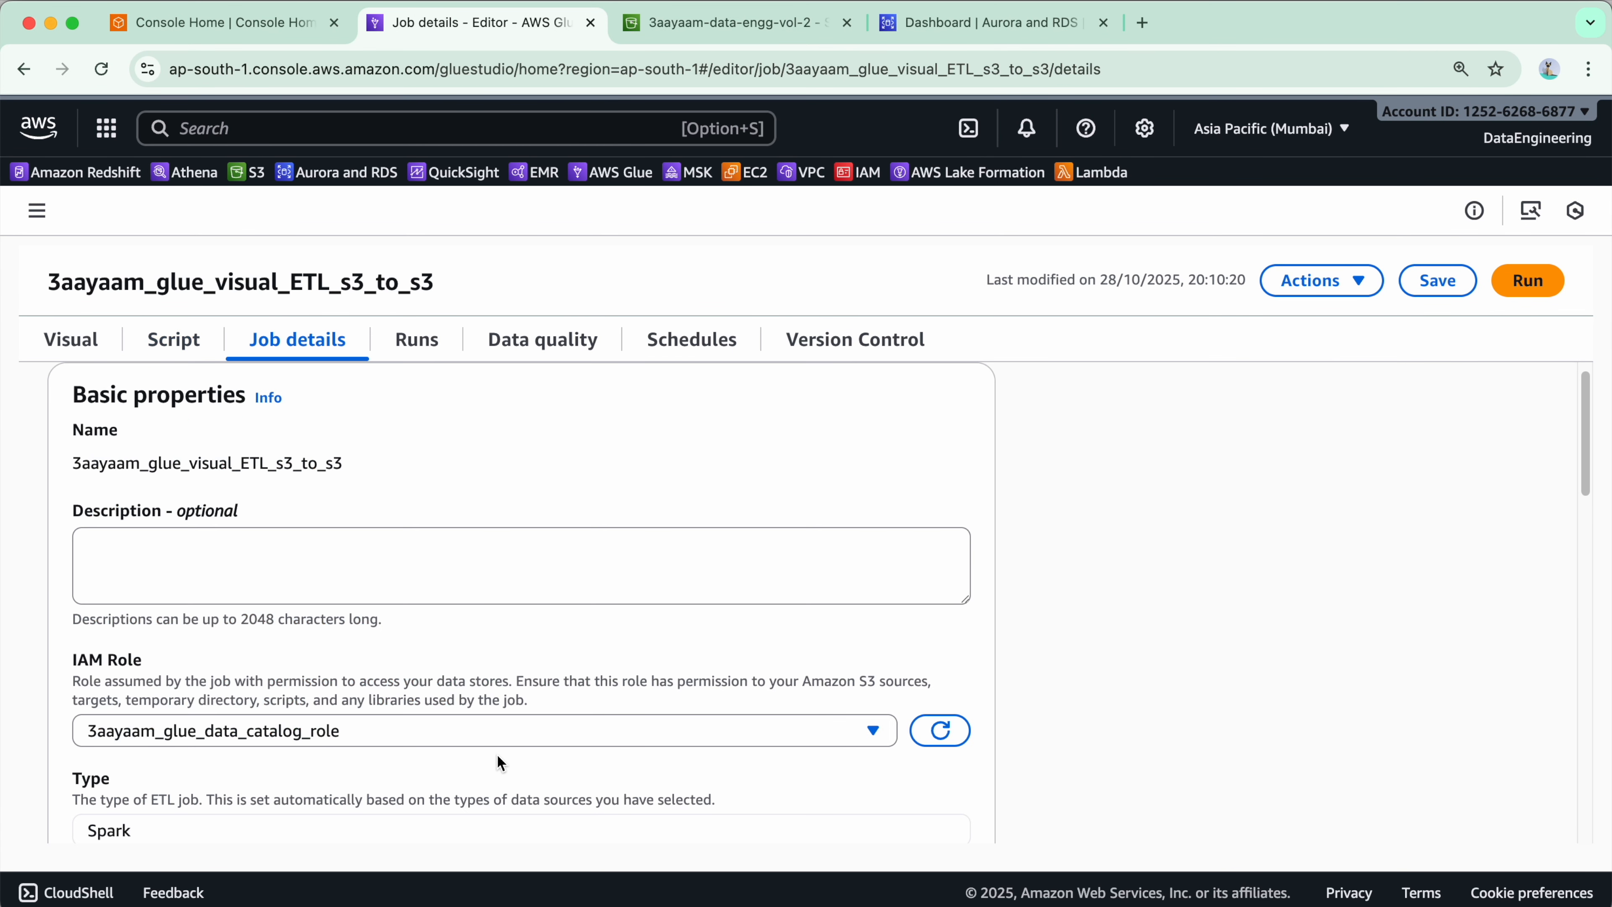
scroll(356, 571, down, 20)
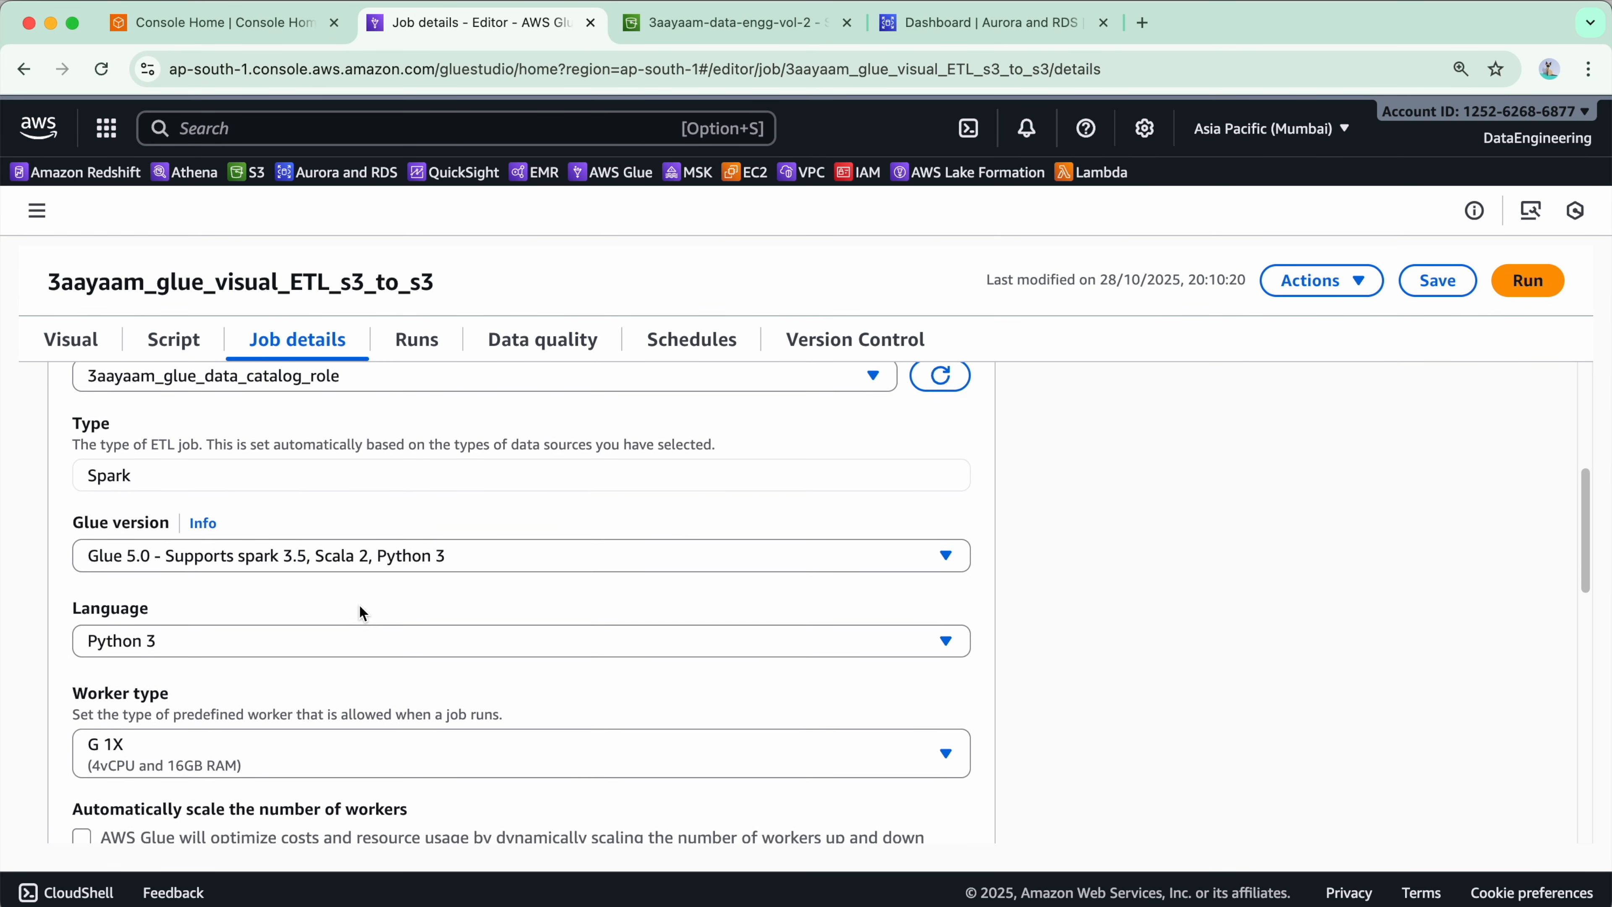
click(423, 359)
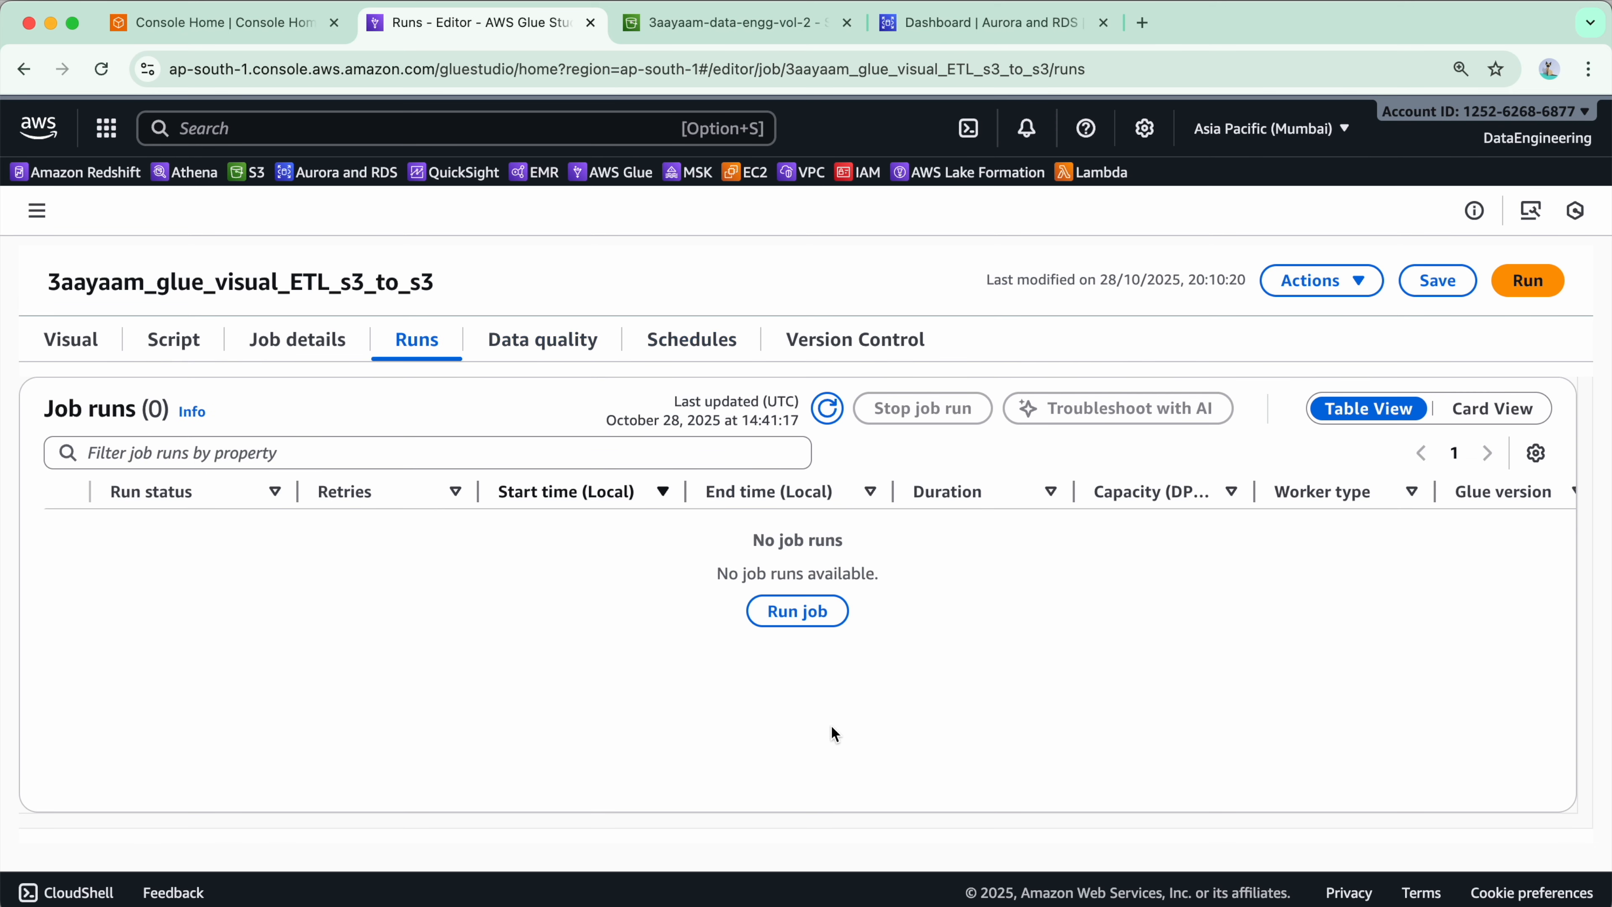
click(712, 342)
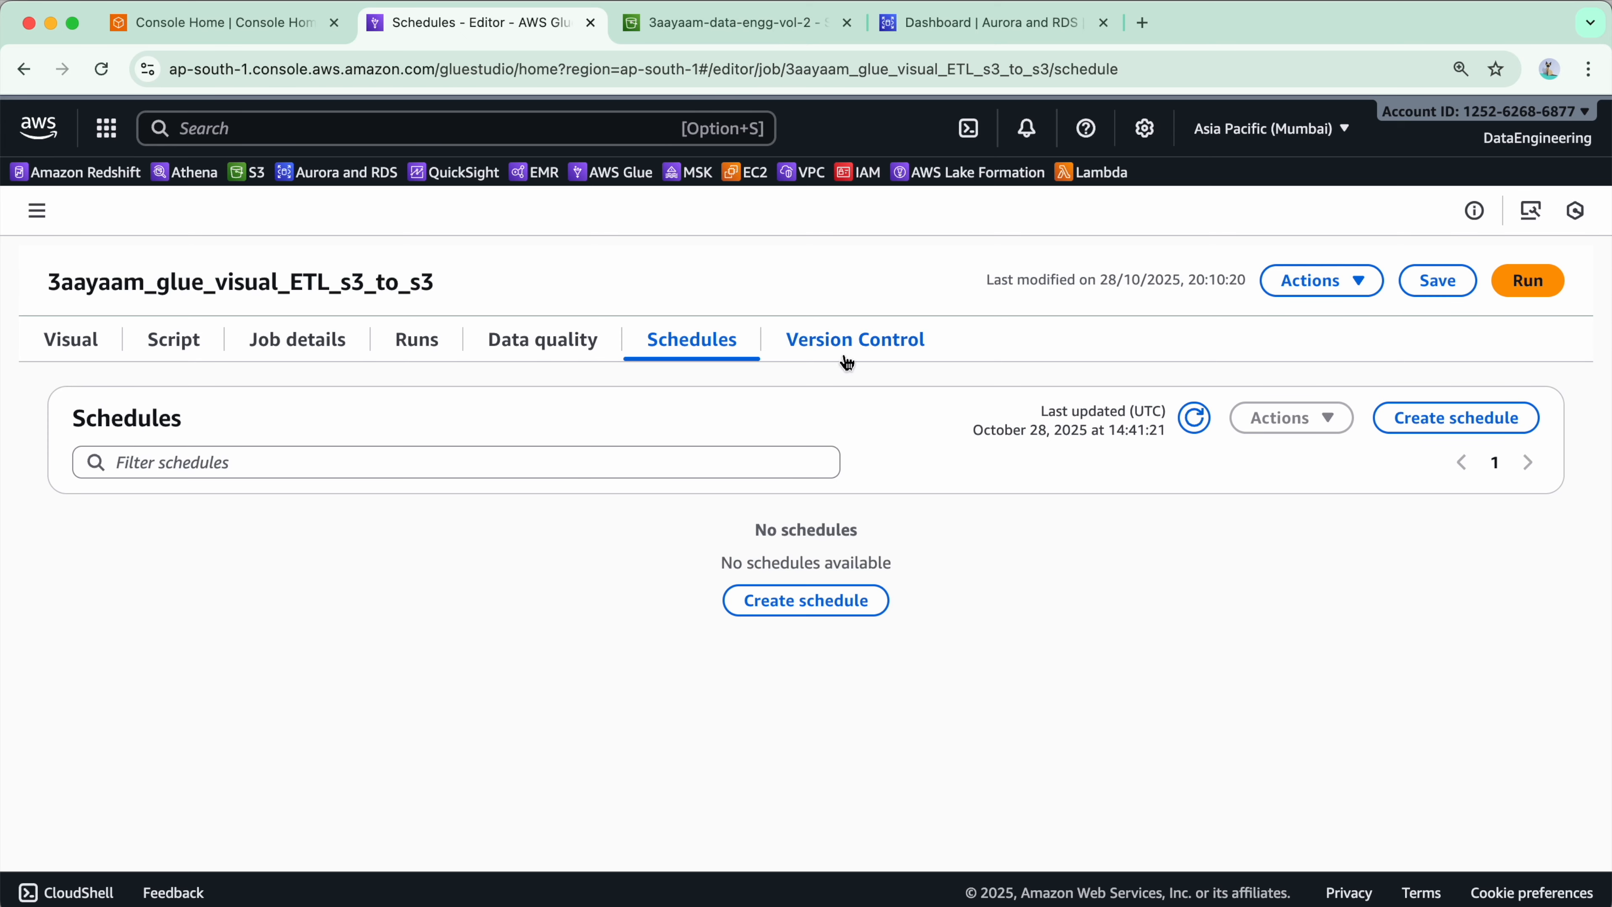
click(518, 340)
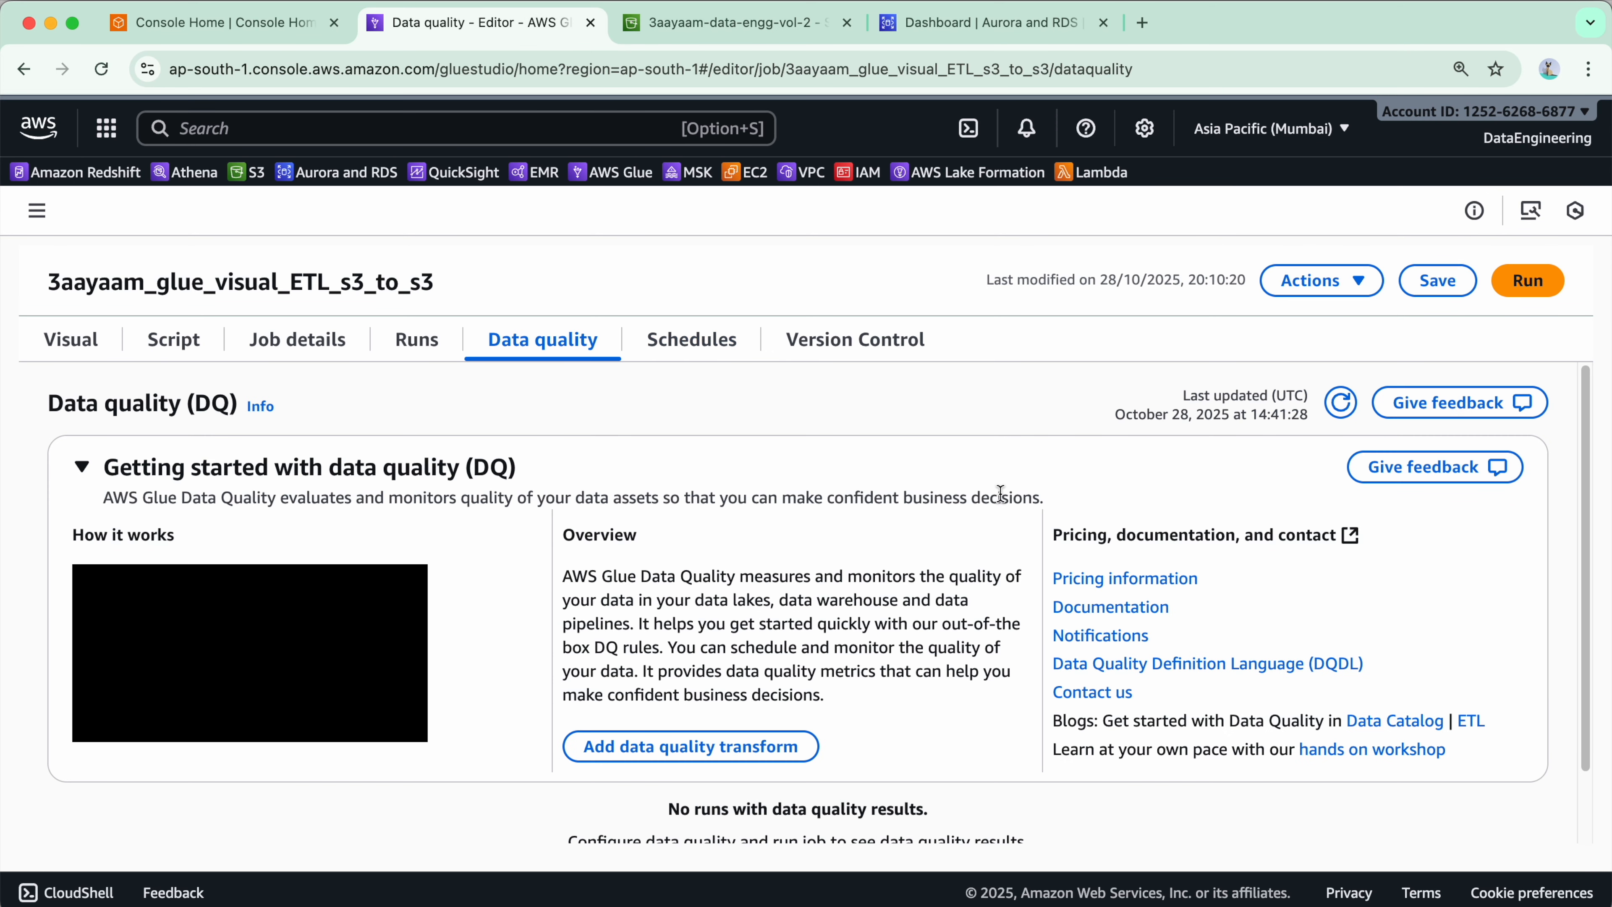
click(386, 353)
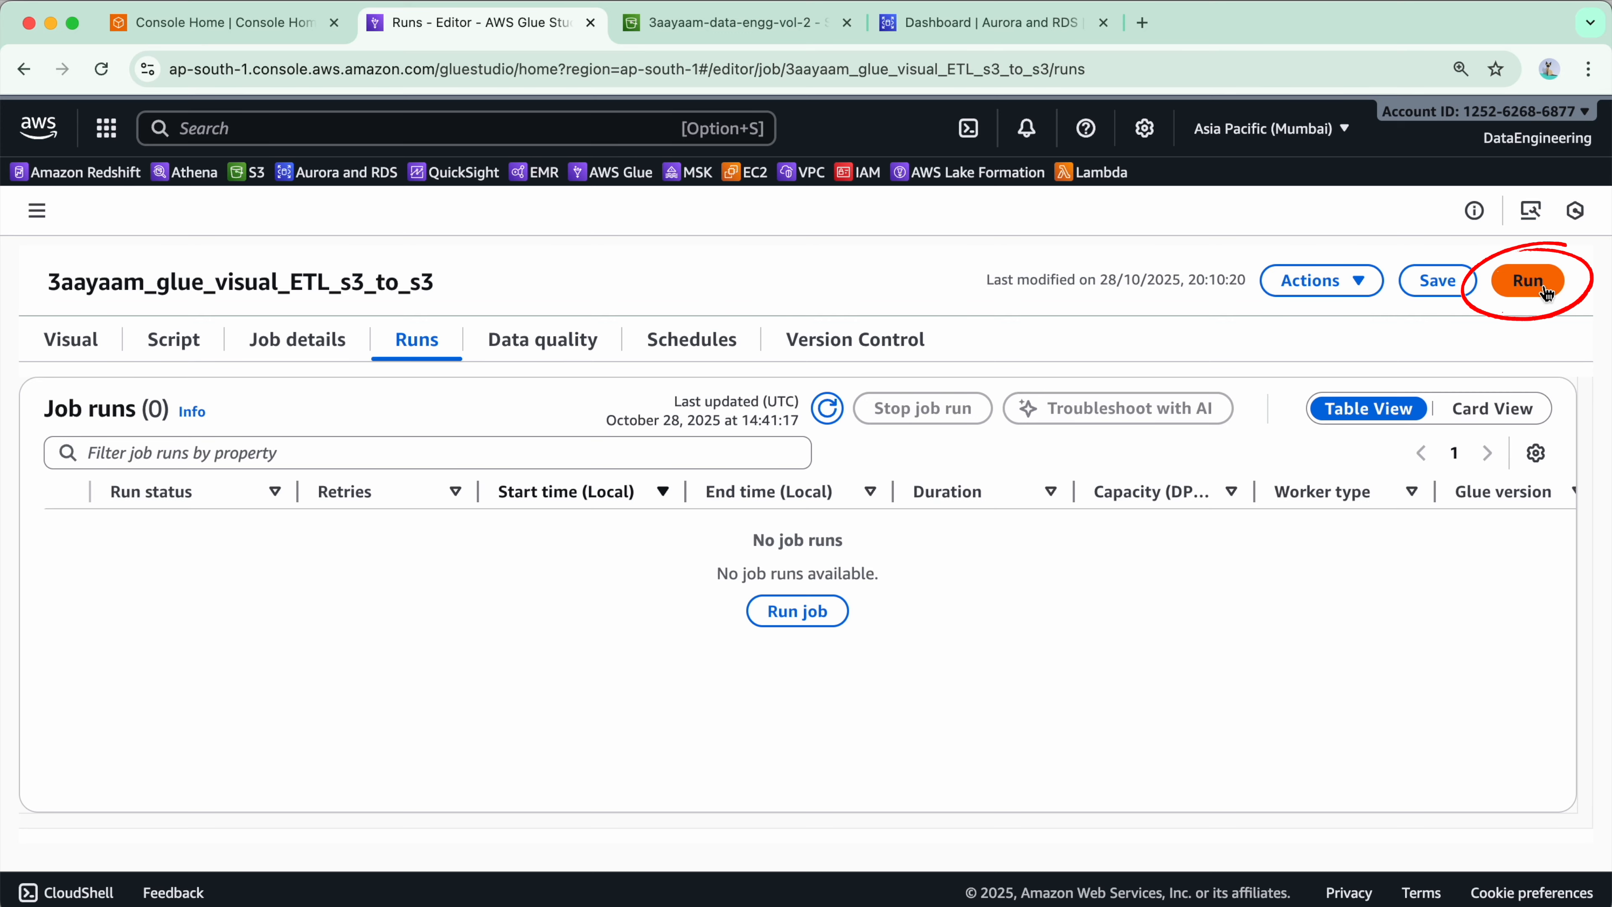
- Start a run of the job and expand its run details
click(799, 612)
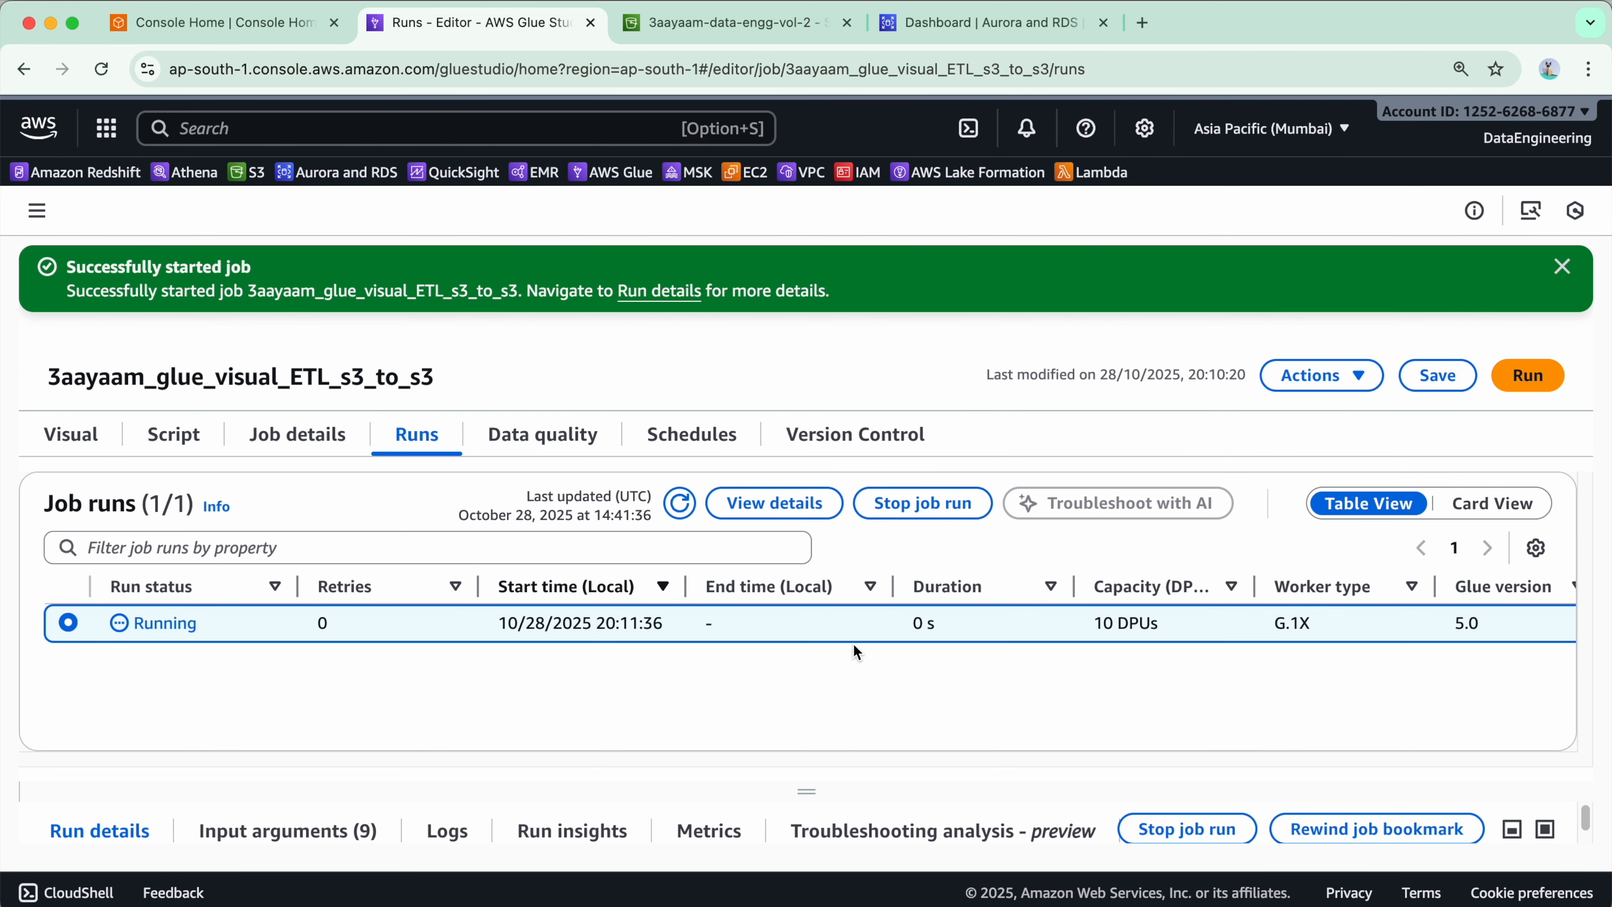
click(1562, 266)
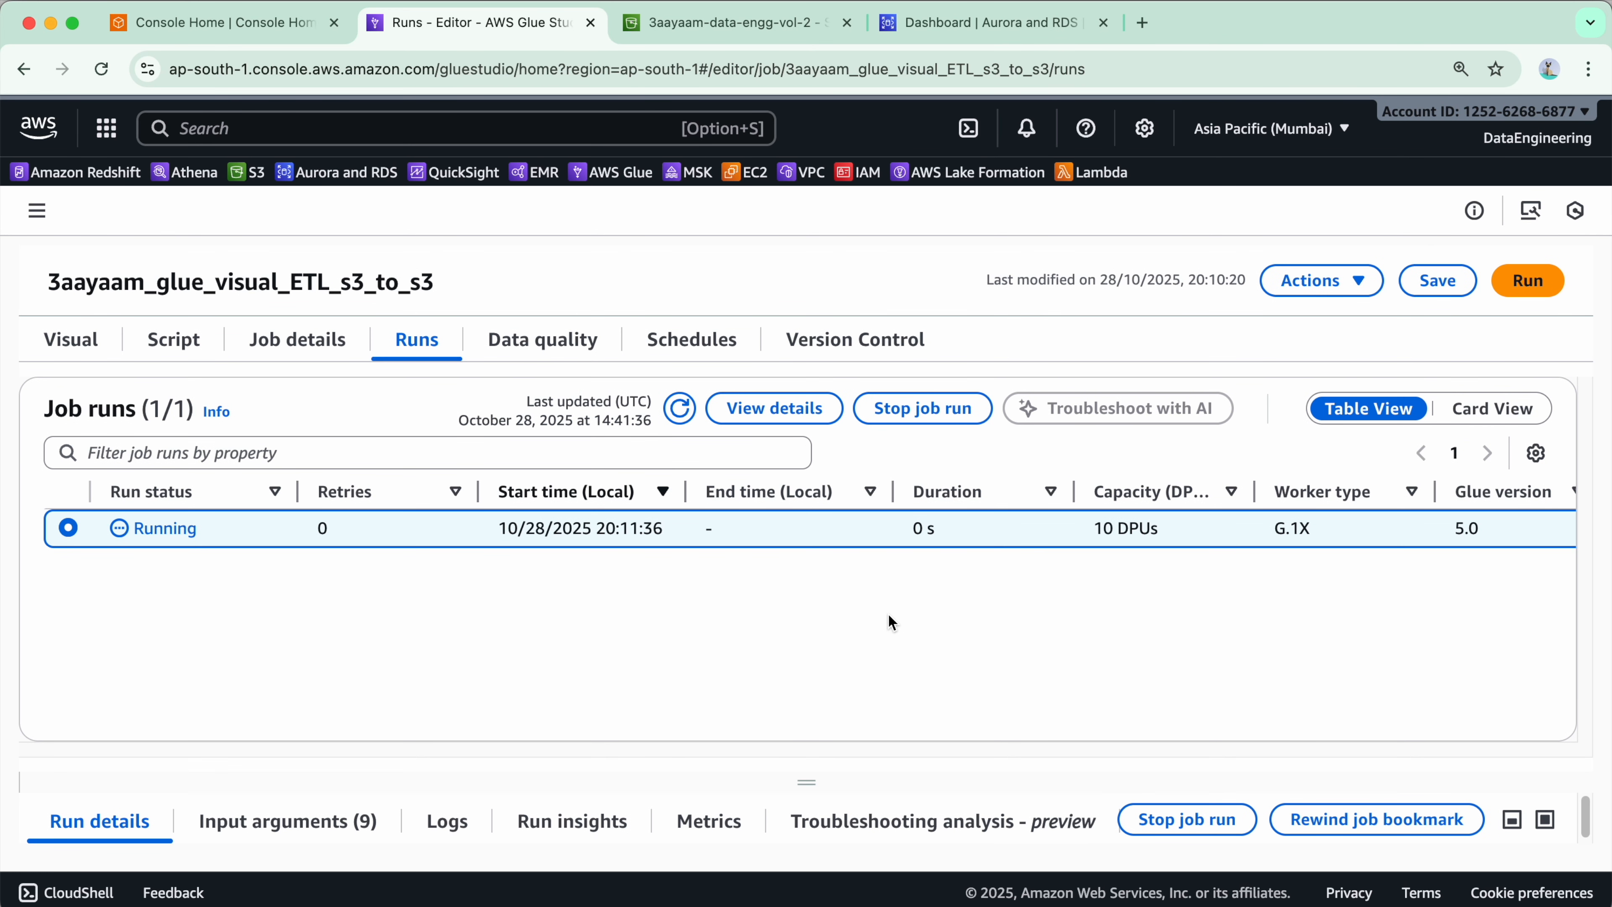
drag(807, 782, 811, 602)
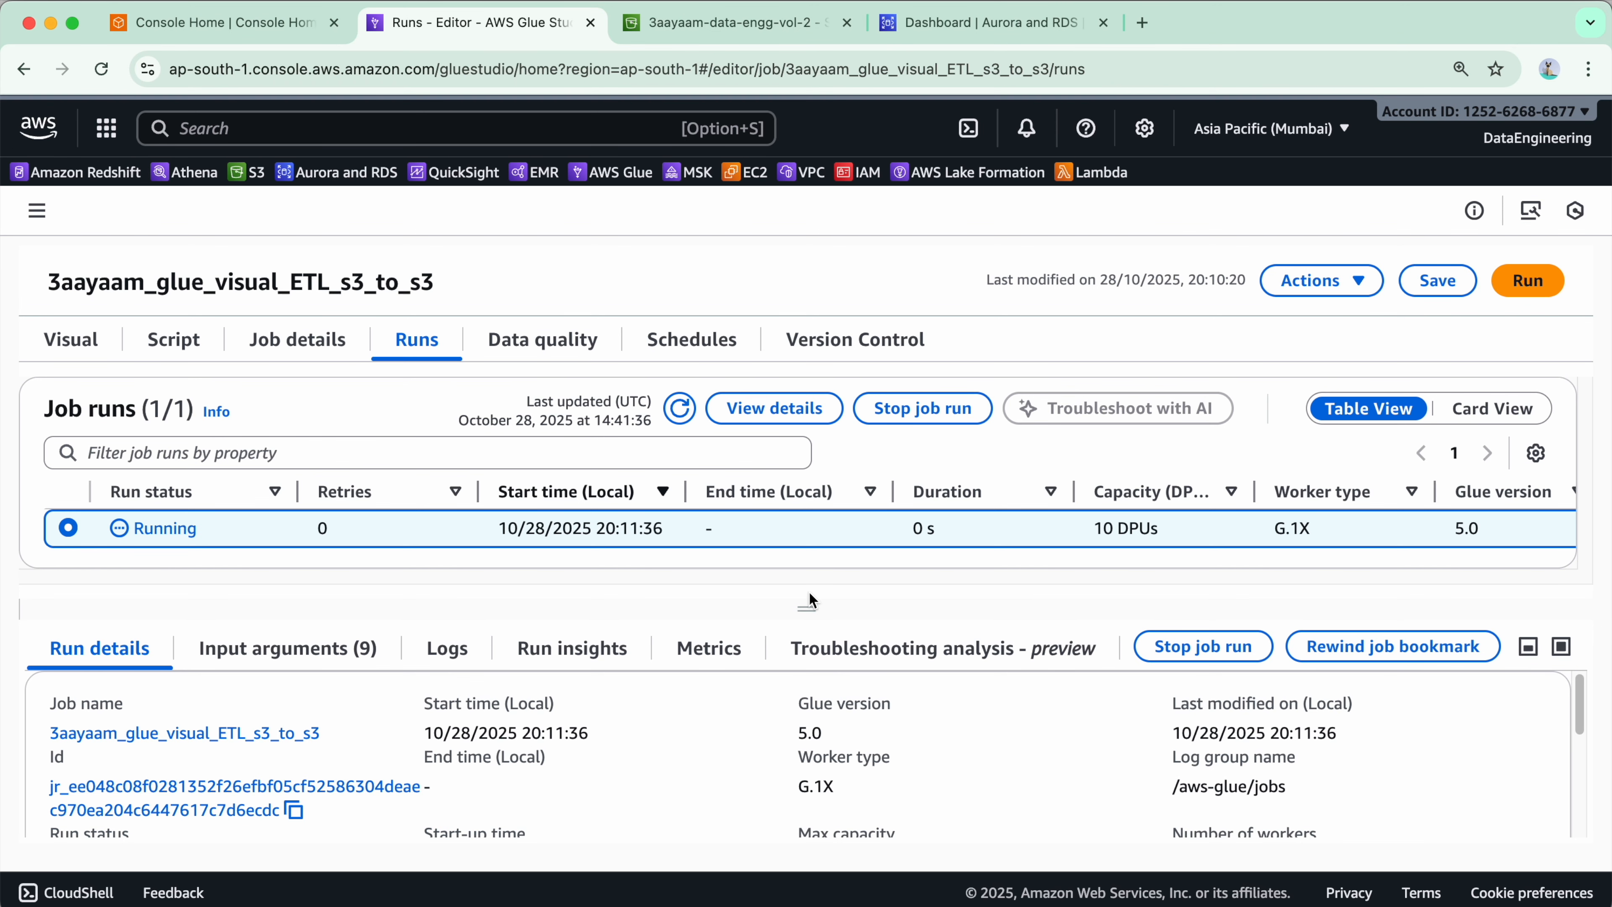